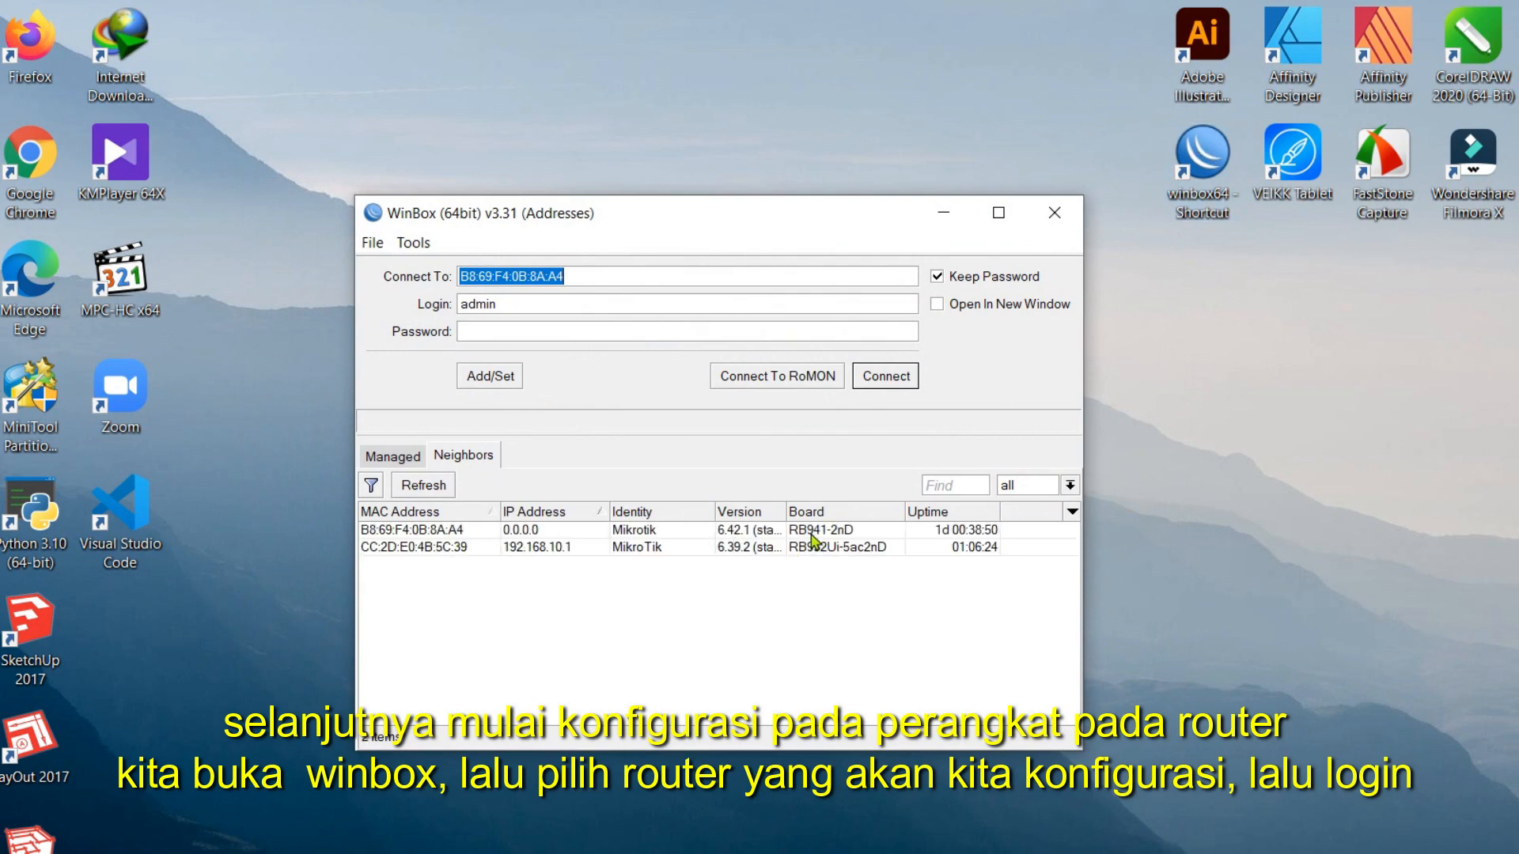
# Connect to the discovered RB941-2nD router as admin.
pyautogui.click(427, 530)
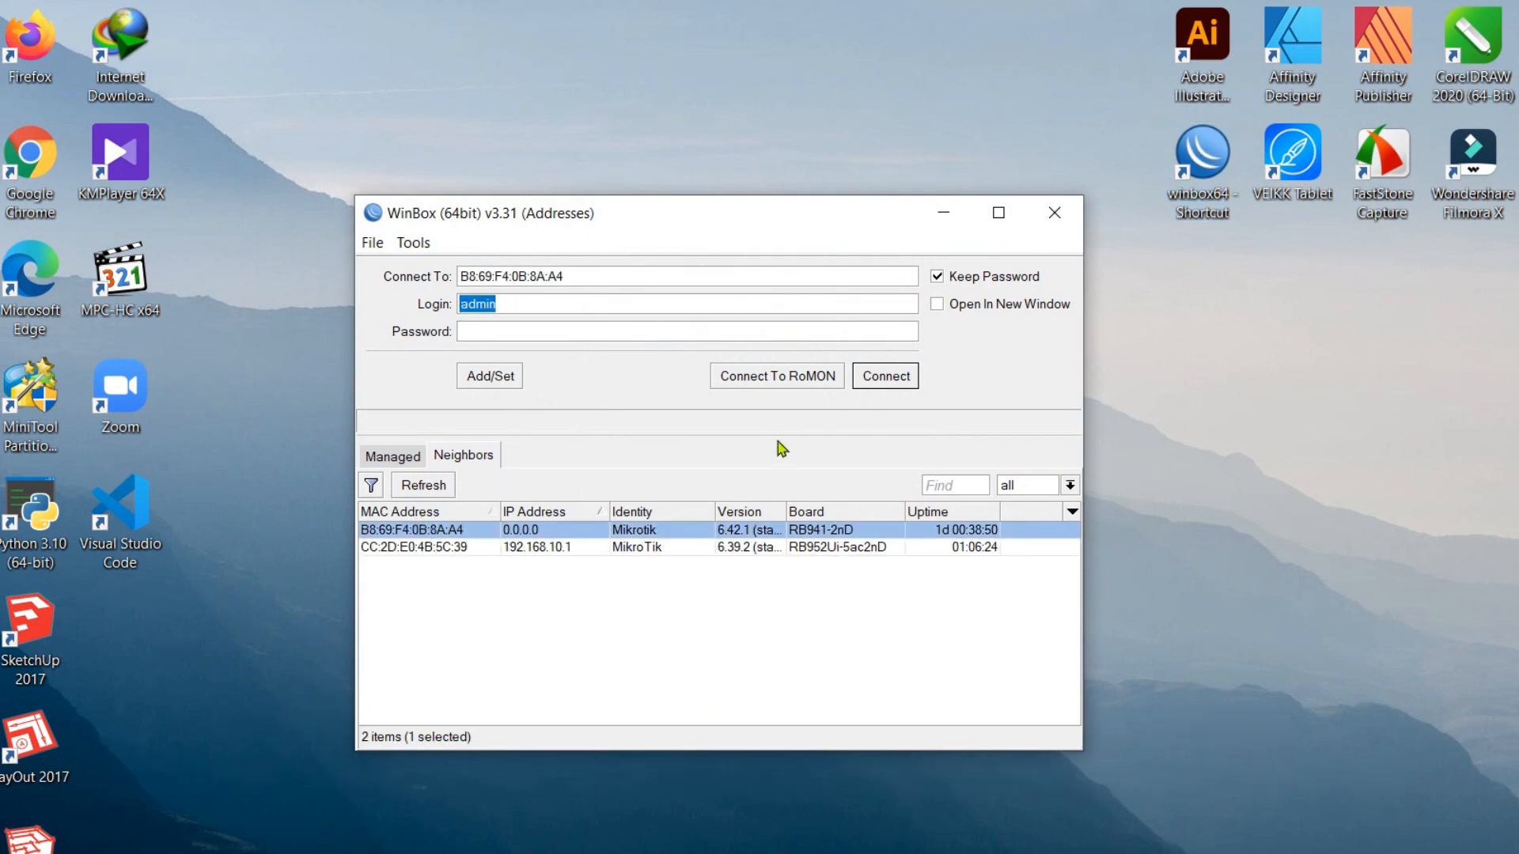
pyautogui.click(907, 378)
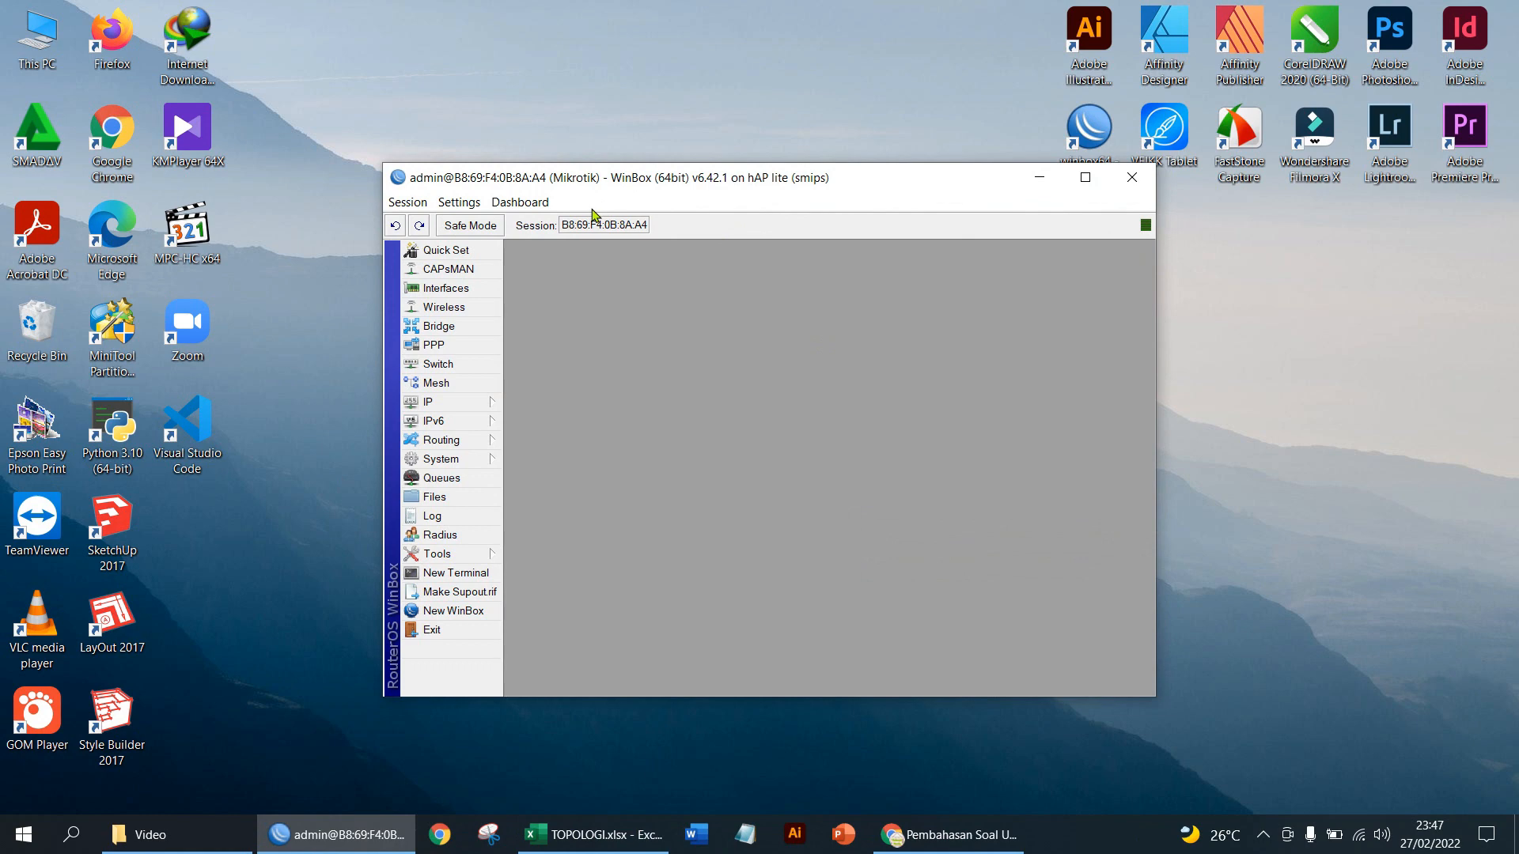
# Examine the router's full interface list and its IP address list.
pyautogui.click(451, 288)
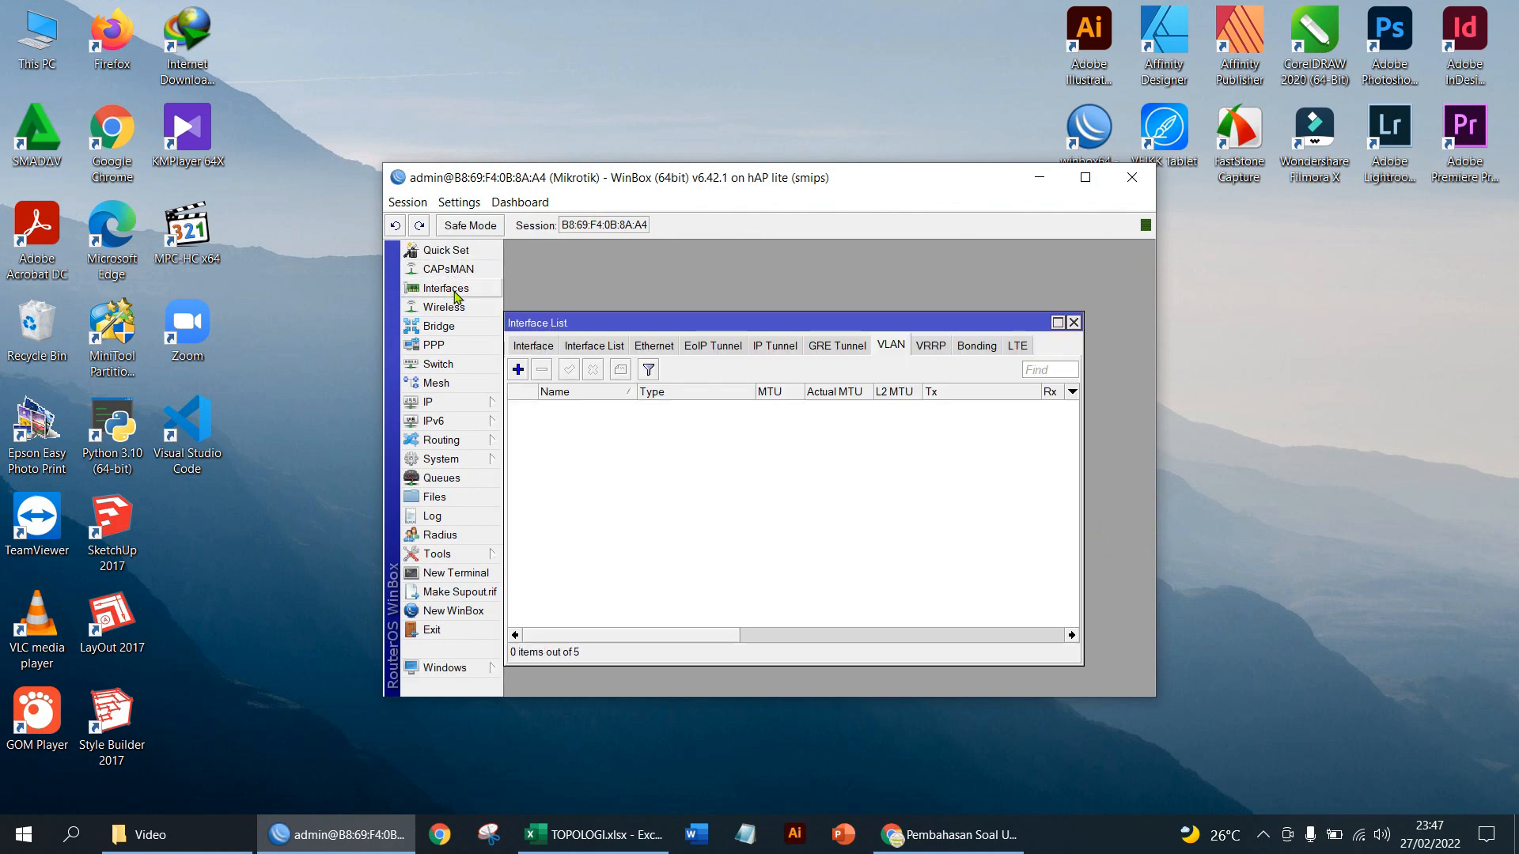
pyautogui.click(544, 347)
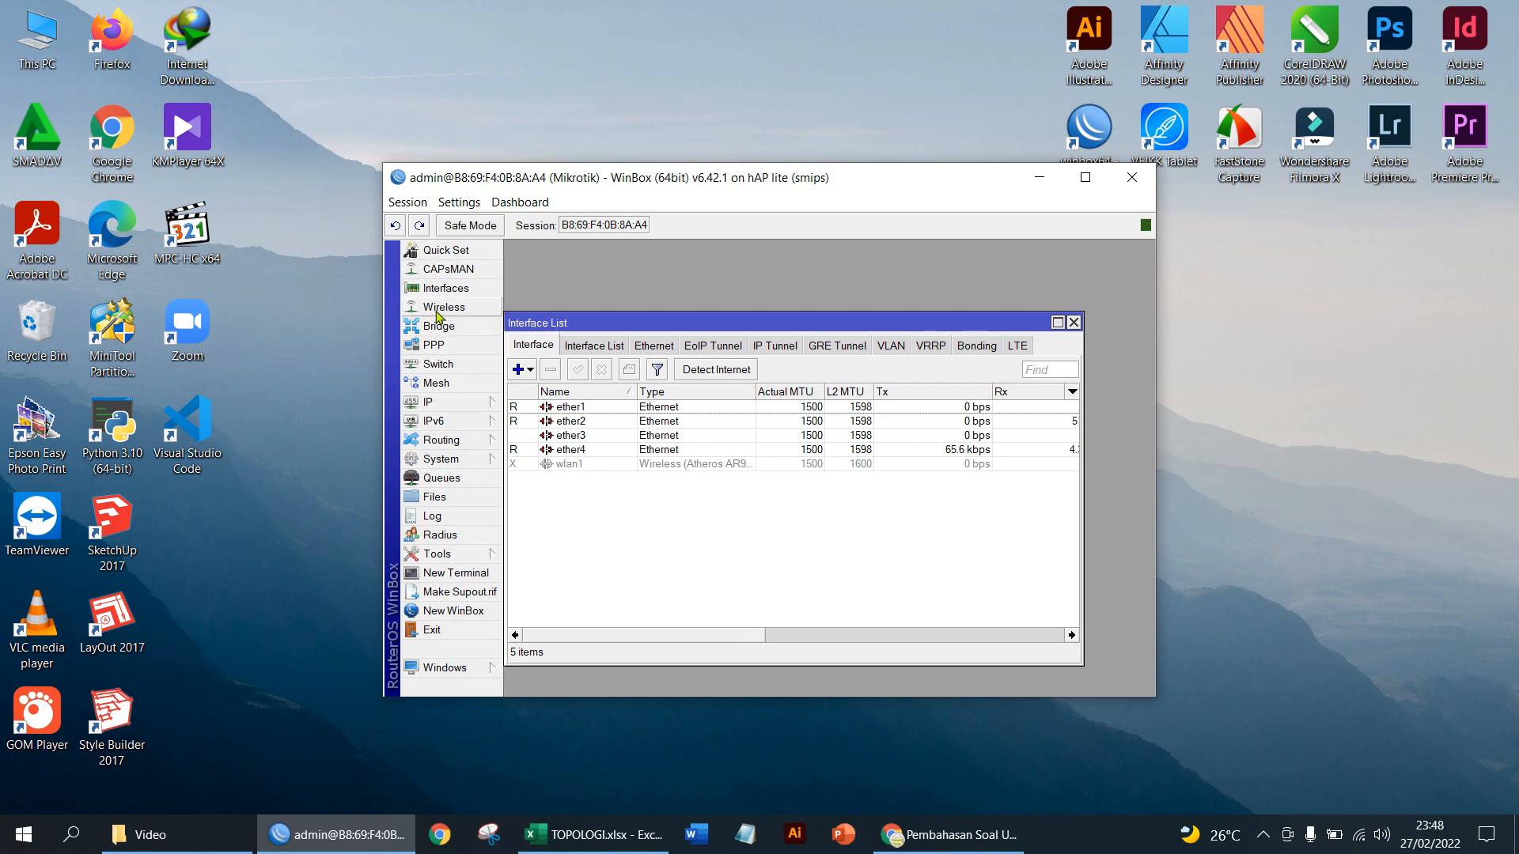
pyautogui.click(449, 407)
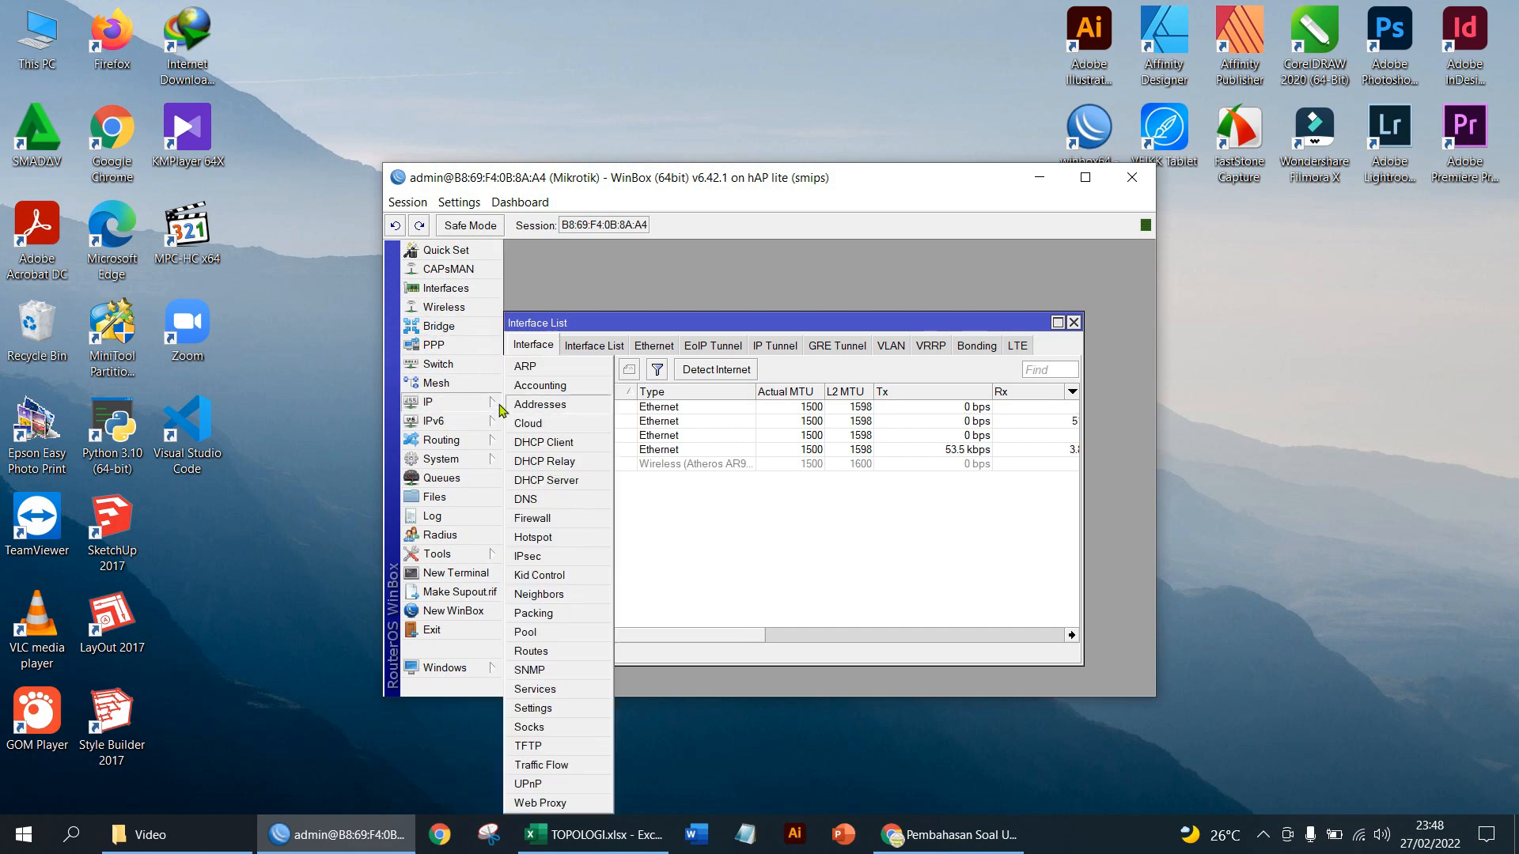
pyautogui.click(548, 405)
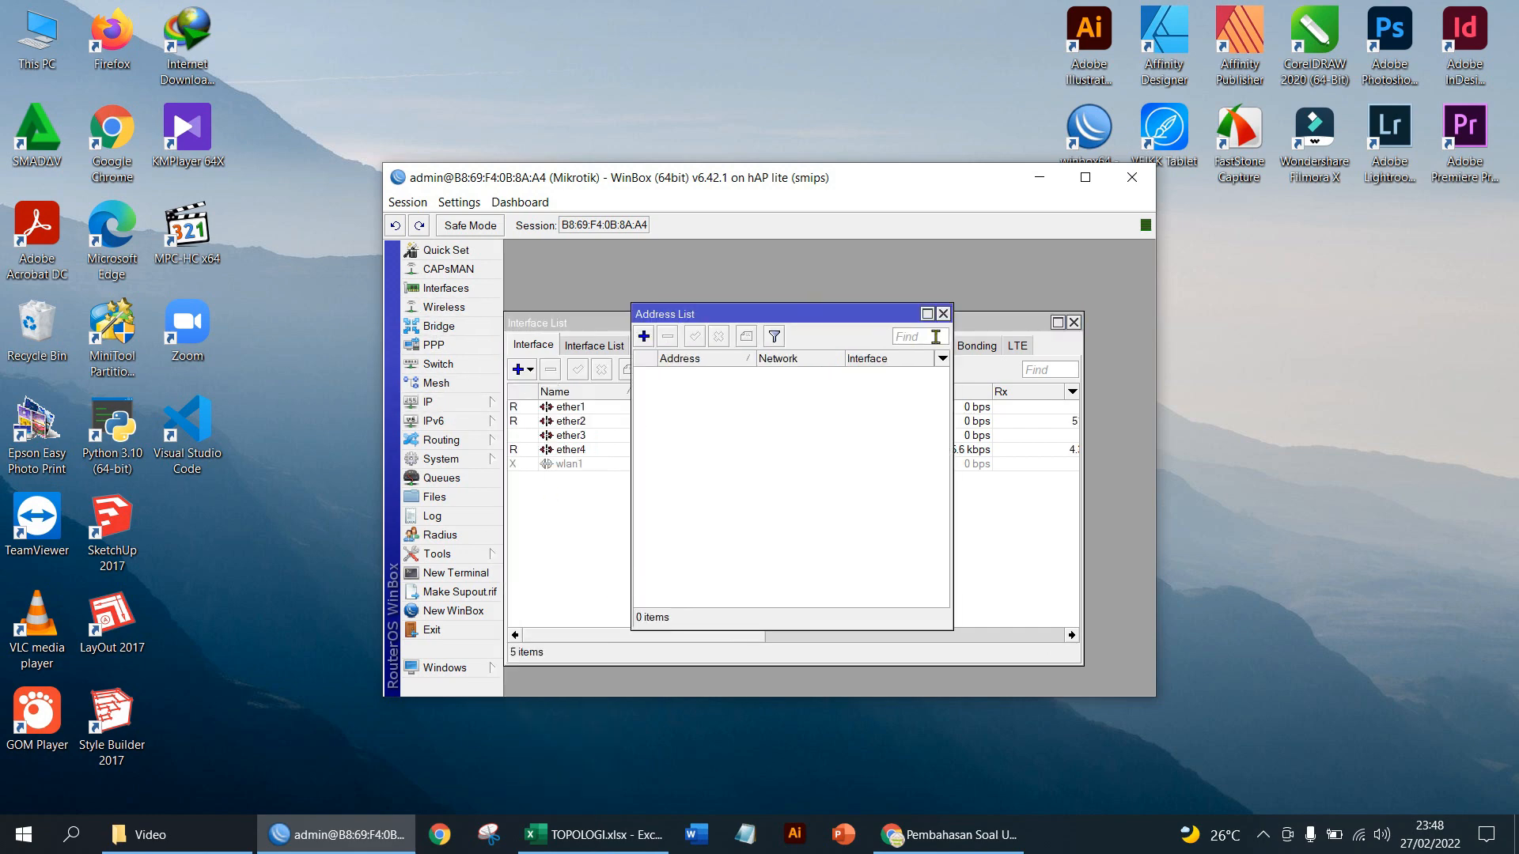
# Switch to the TOPOLOGI.xlsx workbook in Excel and examine the configuration requirements and the complete network topology diagram.
pyautogui.click(588, 848)
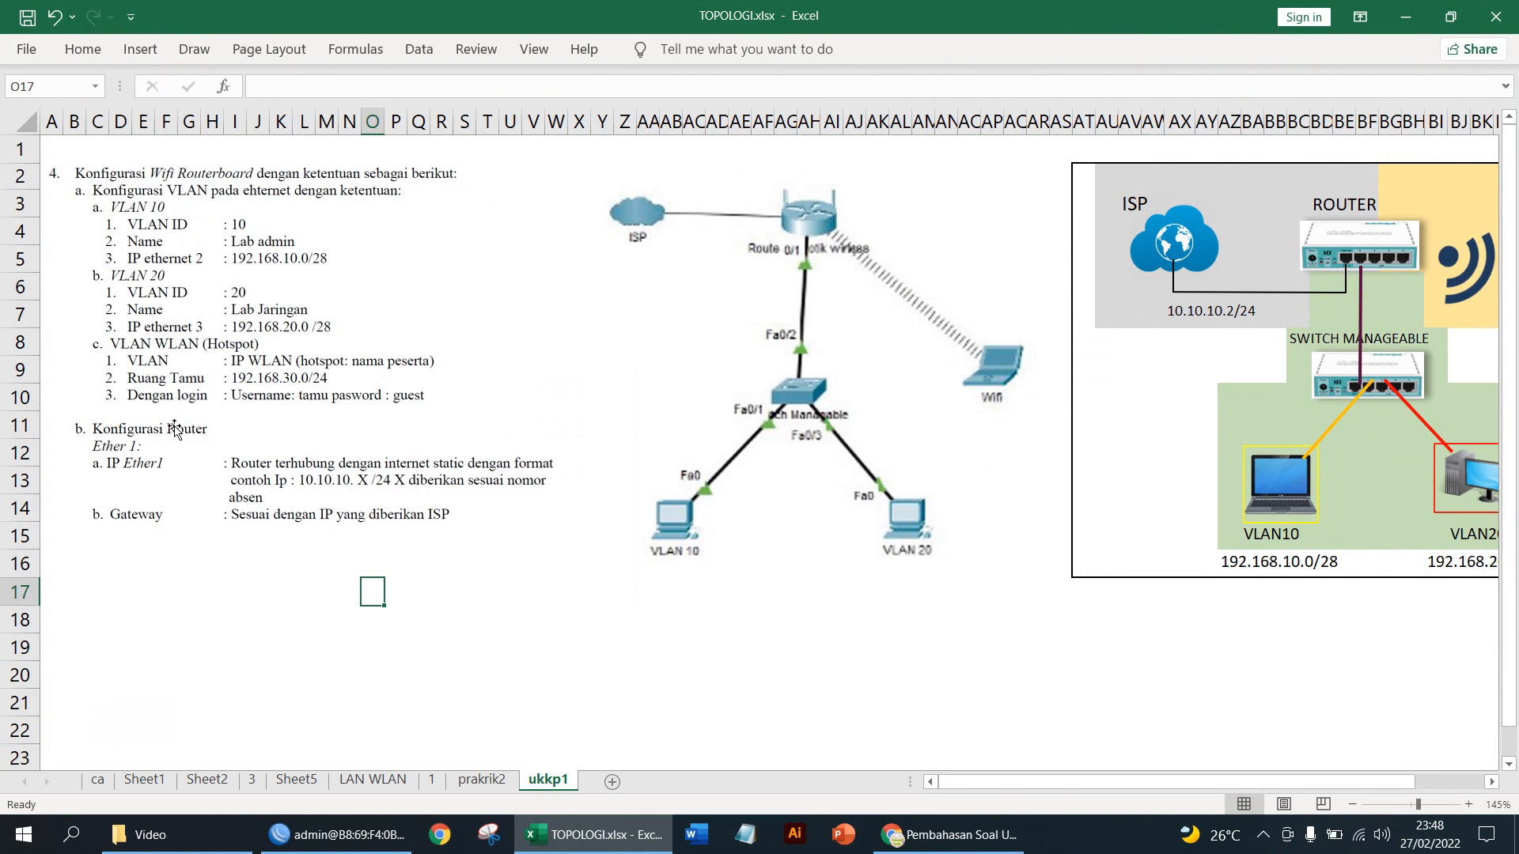
pyautogui.moveTo(785, 284); pyautogui.dragTo(785, 264)
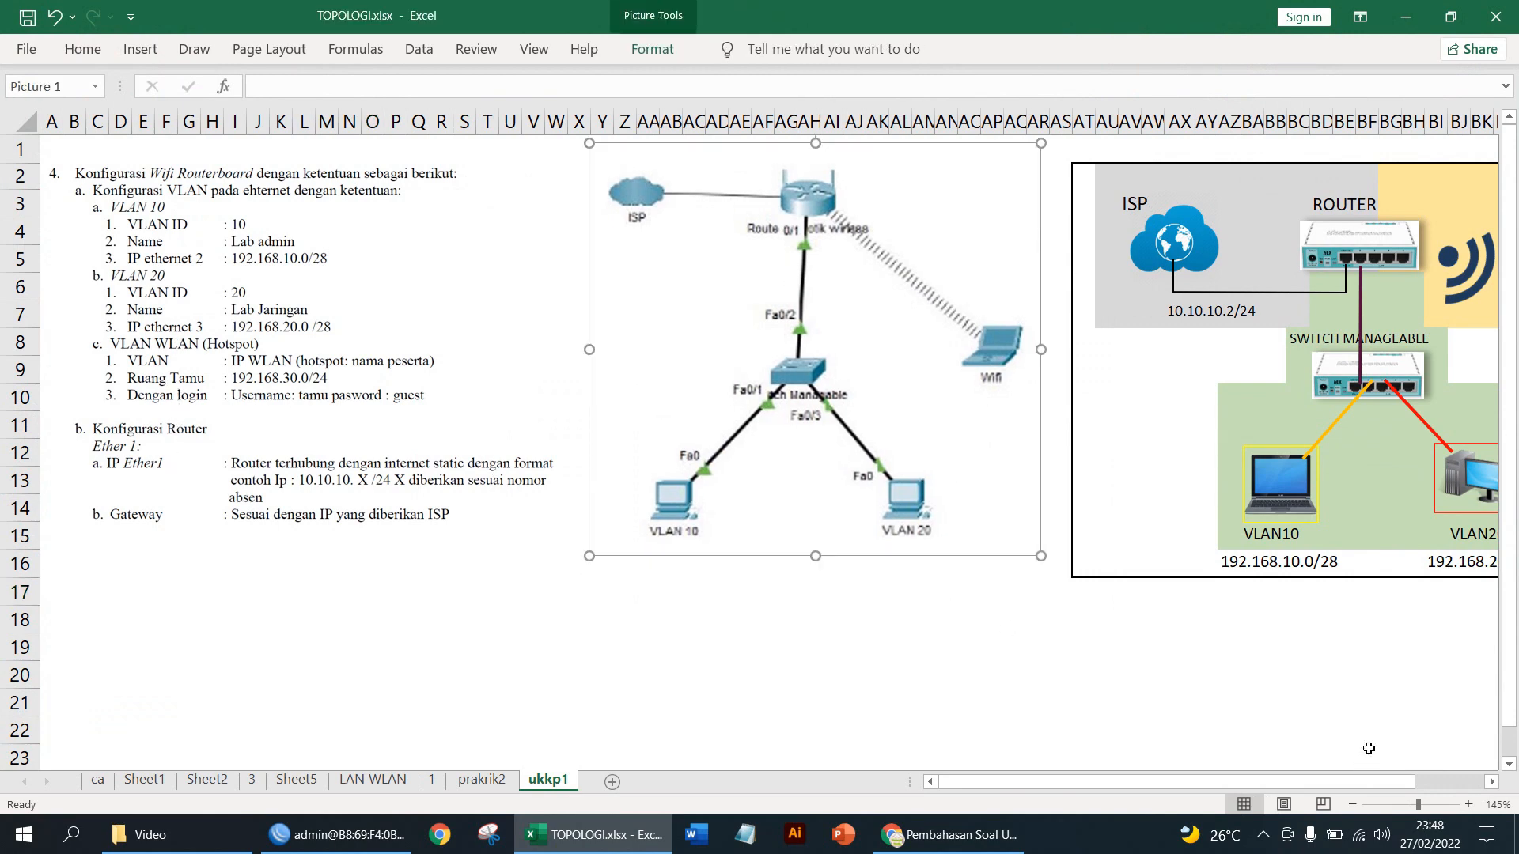
pyautogui.click(1492, 782)
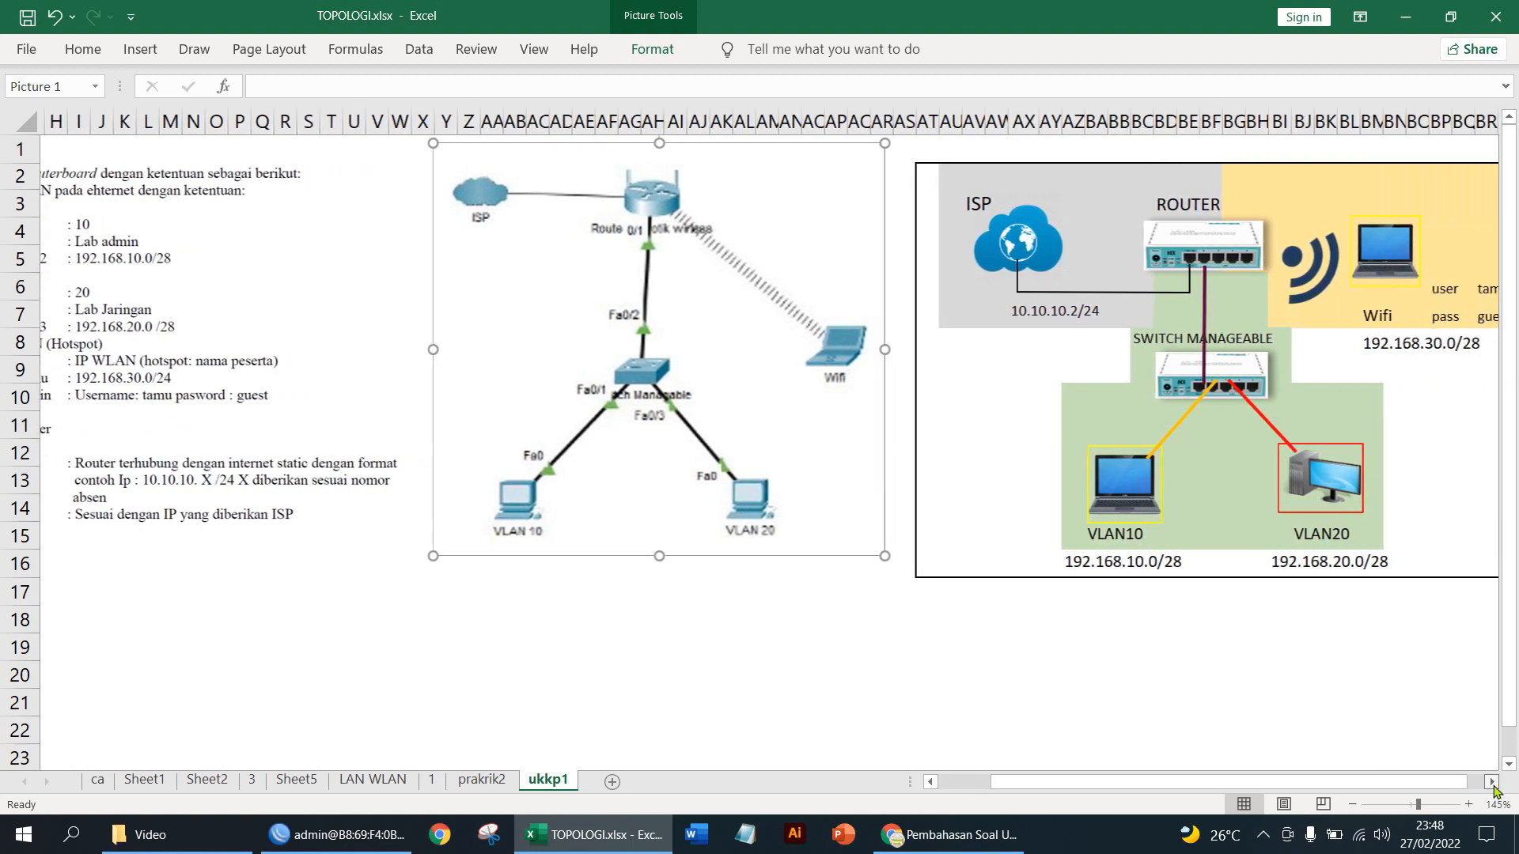
pyautogui.click(1492, 783)
pyautogui.click(1492, 783)
pyautogui.click(1492, 783)
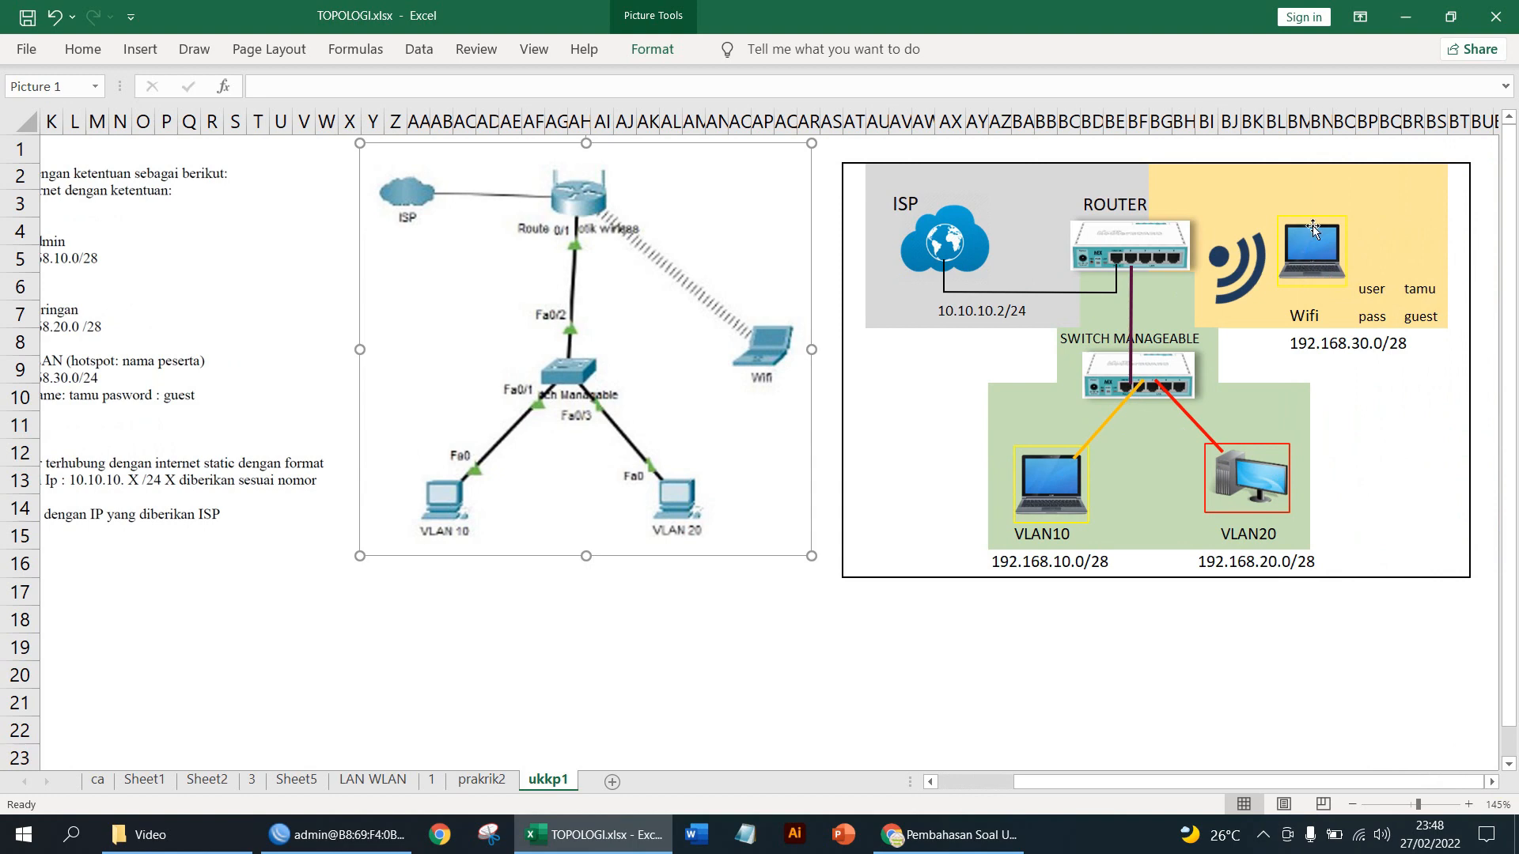
# Return to WinBox and close the address list and interface list windows.
pyautogui.click(1405, 16)
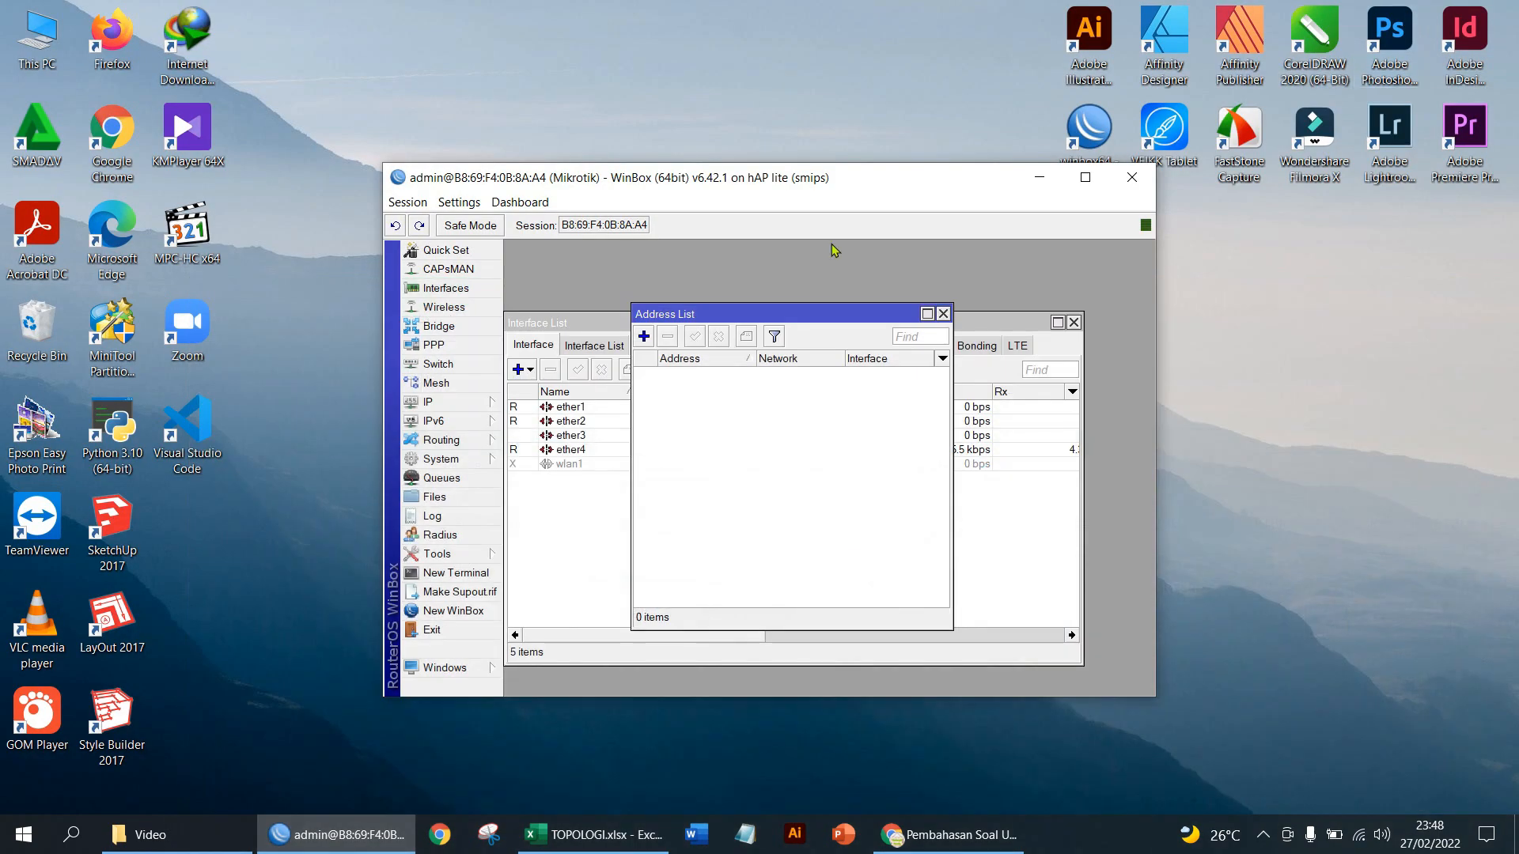
pyautogui.click(943, 313)
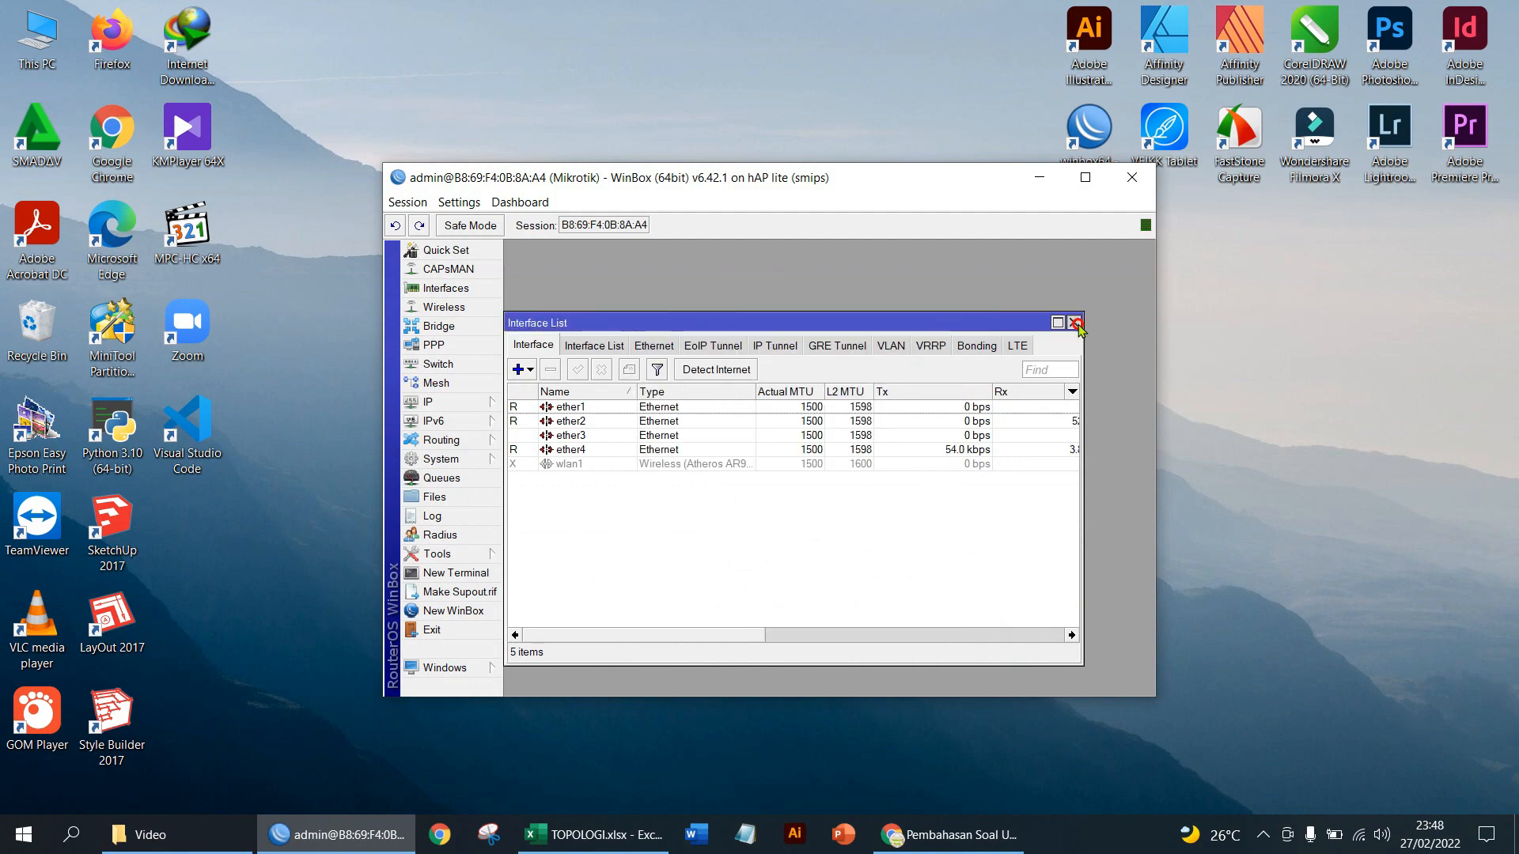
pyautogui.click(1073, 322)
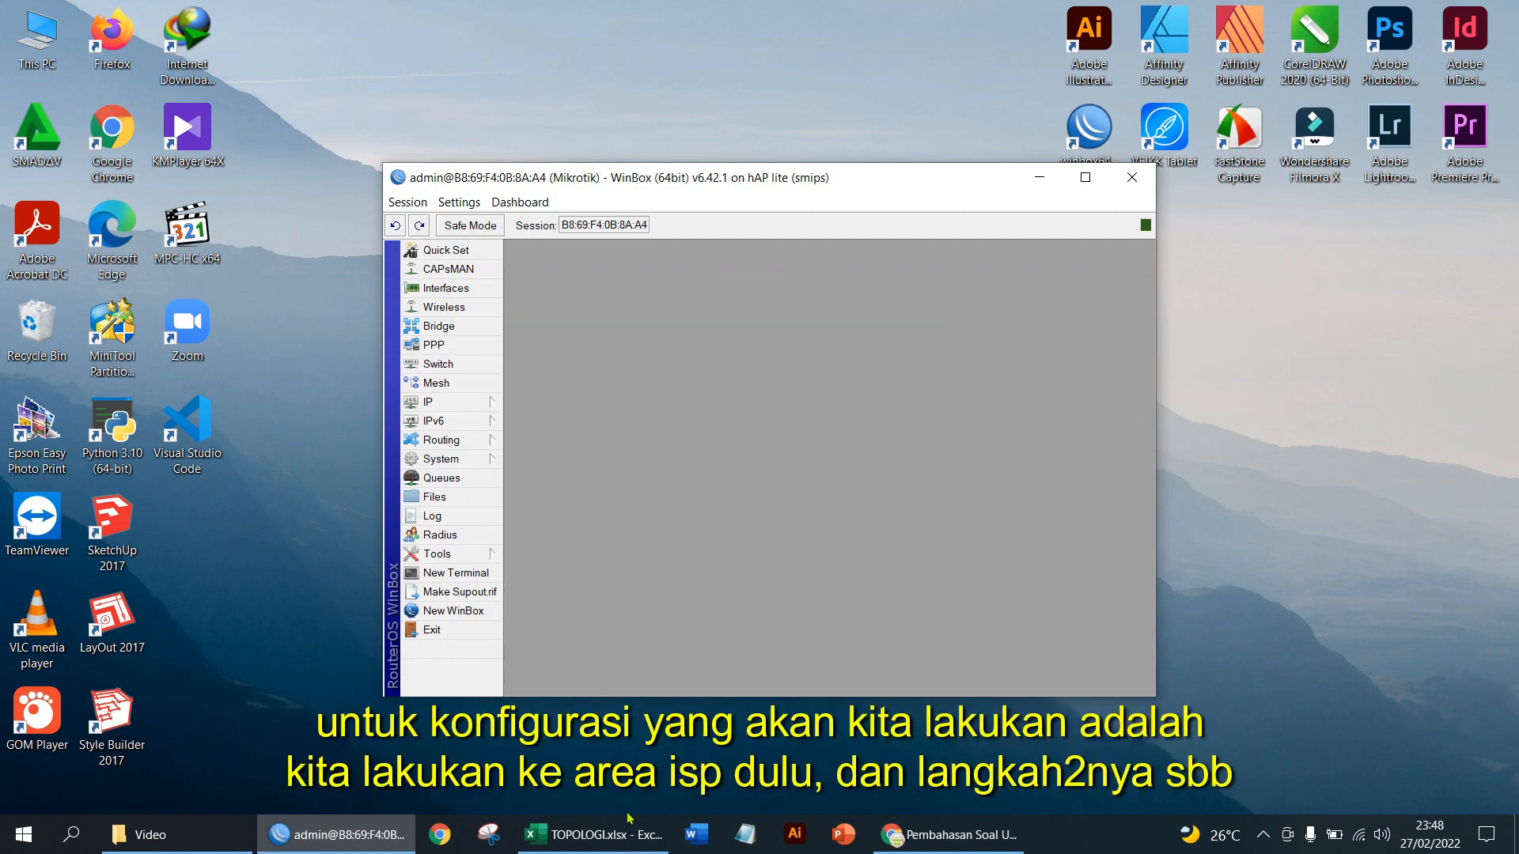
# Mark the ISP area of the topology diagram in the Excel workbook to review it, then return to WinBox.
pyautogui.click(595, 835)
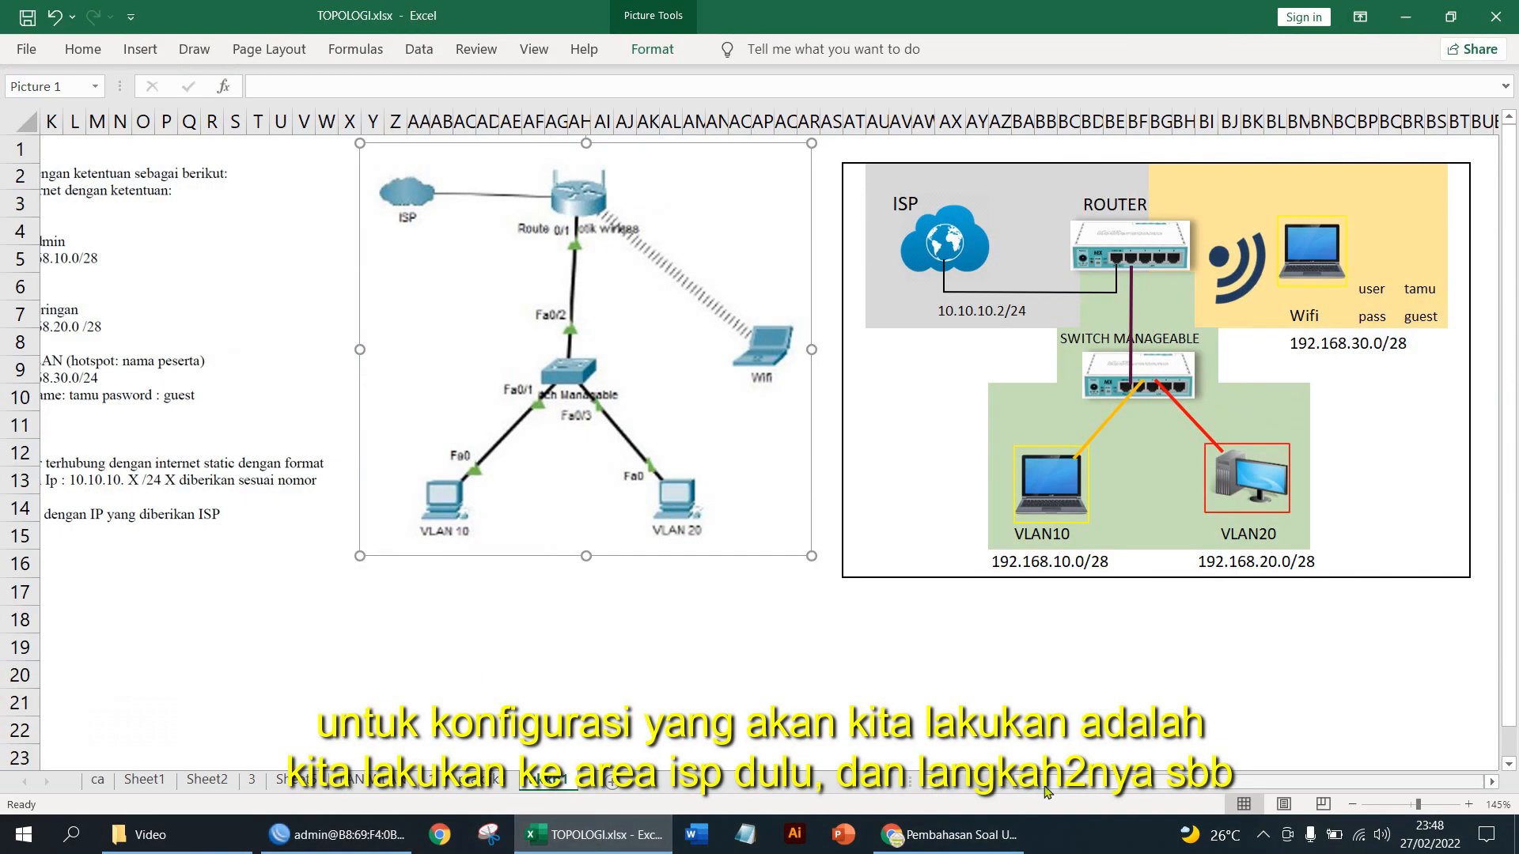
pyautogui.moveTo(1044, 784)
pyautogui.mouseDown()
pyautogui.moveTo(1001, 783)
pyautogui.moveTo(1050, 784)
pyautogui.mouseUp()
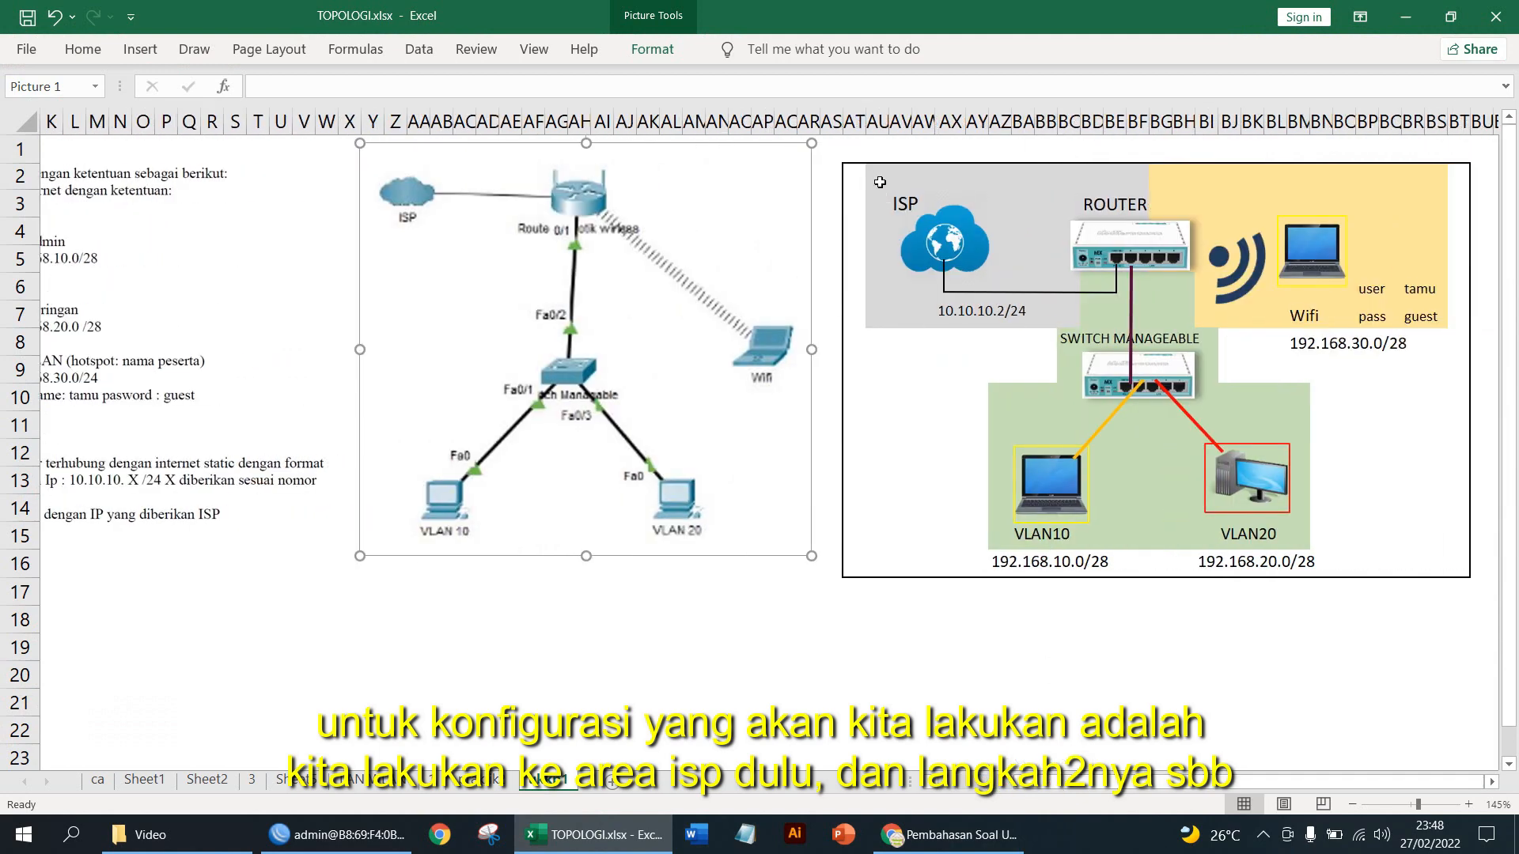
pyautogui.moveTo(878, 176); pyautogui.dragTo(1135, 311)
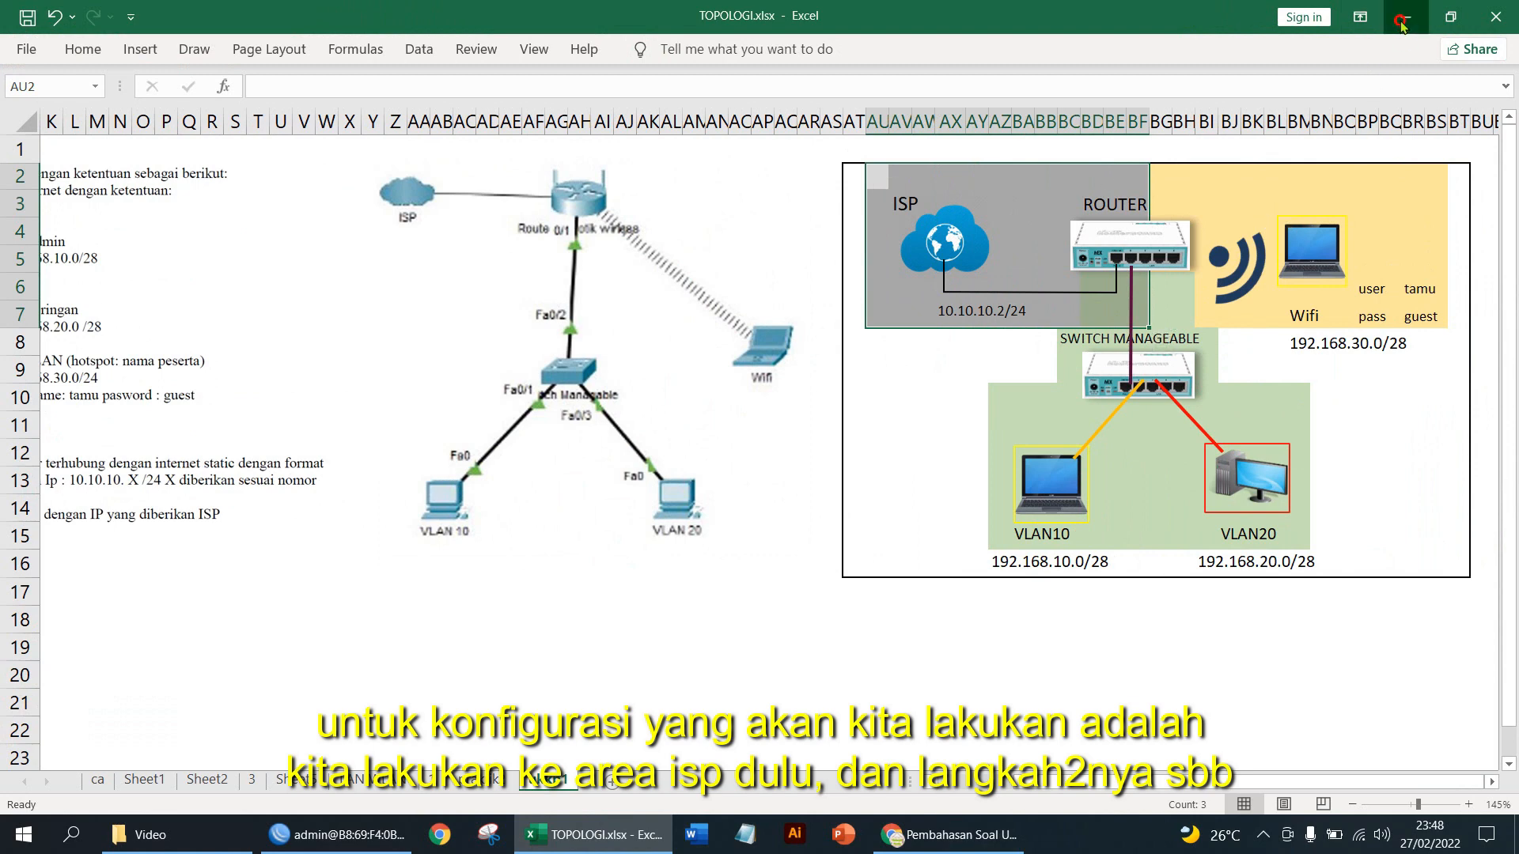
pyautogui.click(1407, 19)
# Start a new entry in the router's IP address list.
pyautogui.click(452, 405)
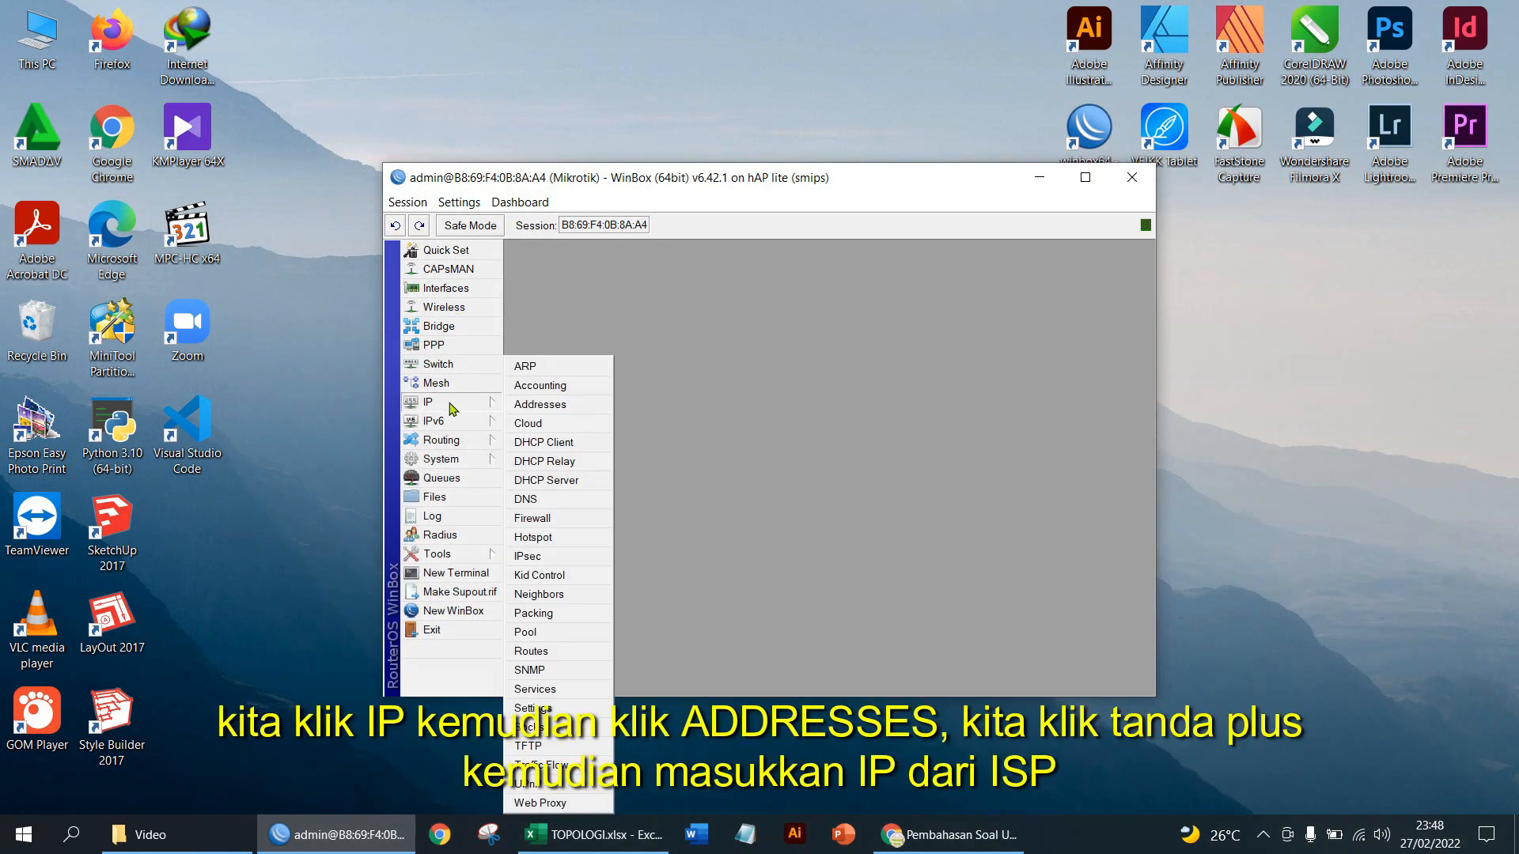
pyautogui.click(557, 405)
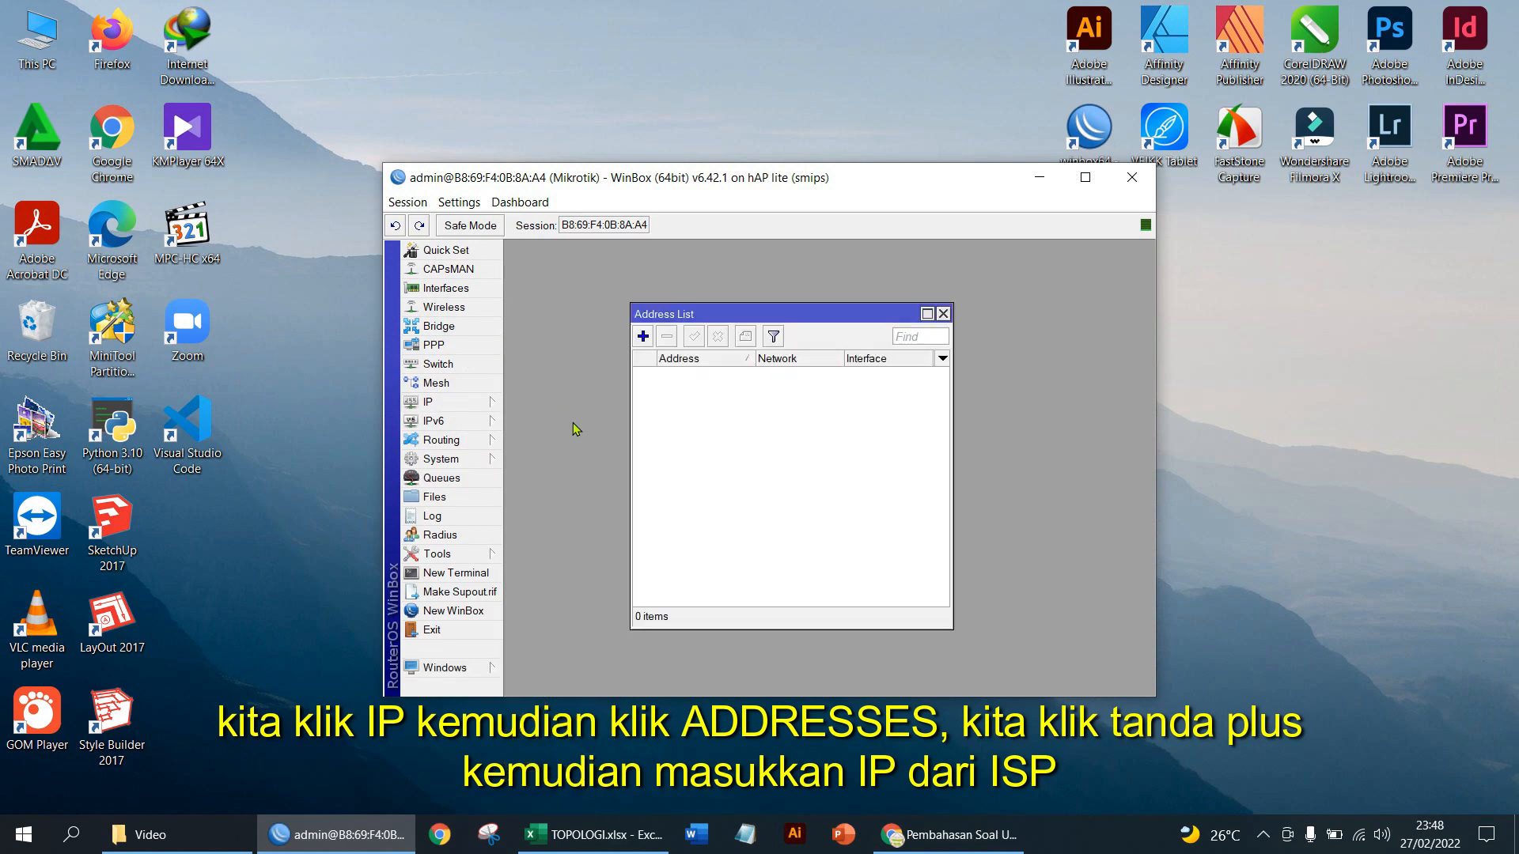
pyautogui.moveTo(687, 313); pyautogui.dragTo(629, 307)
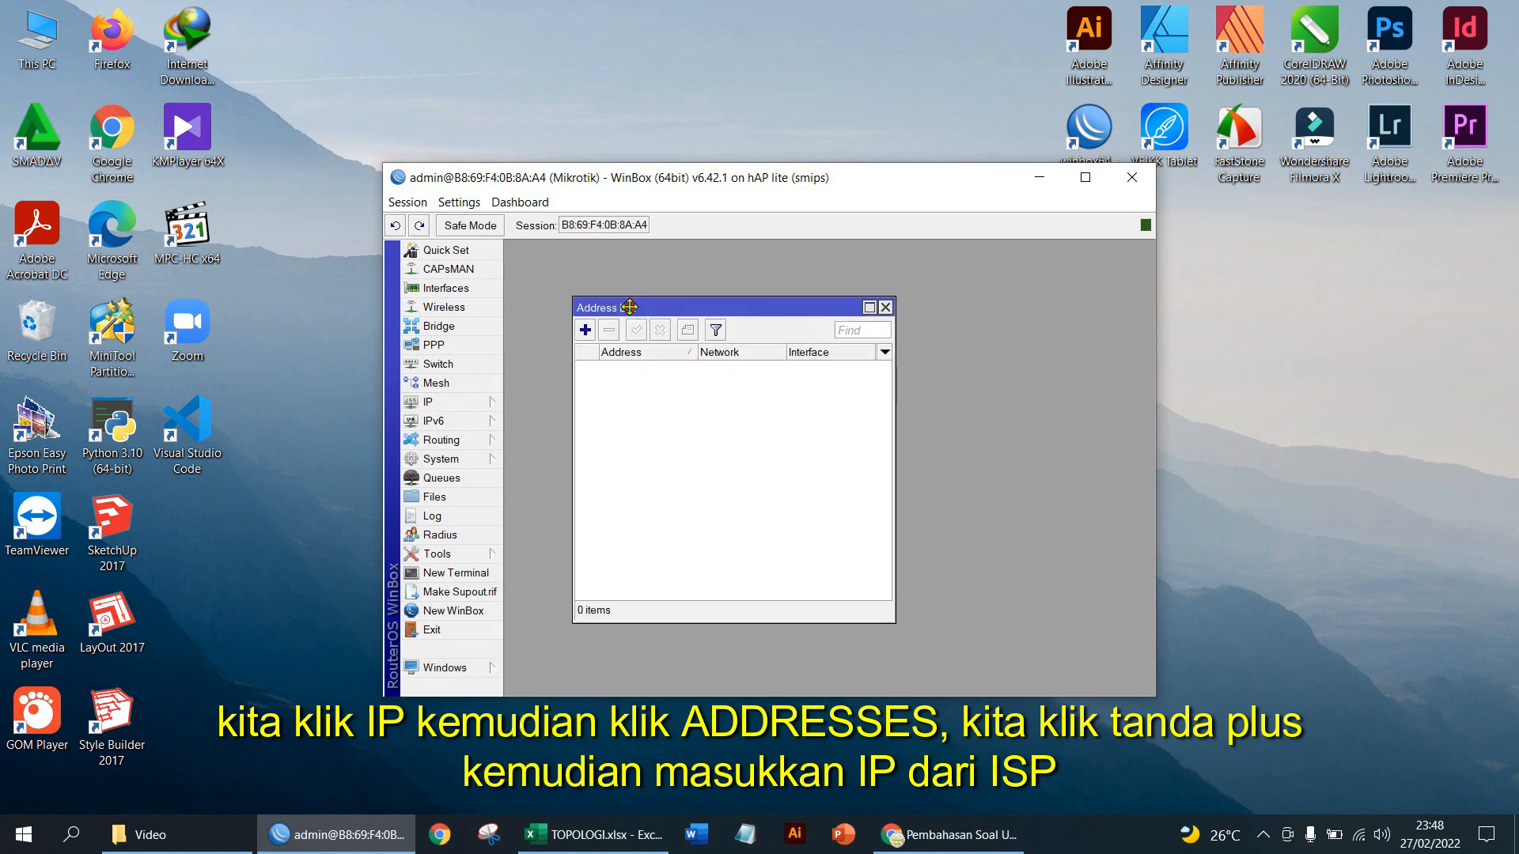
pyautogui.click(586, 331)
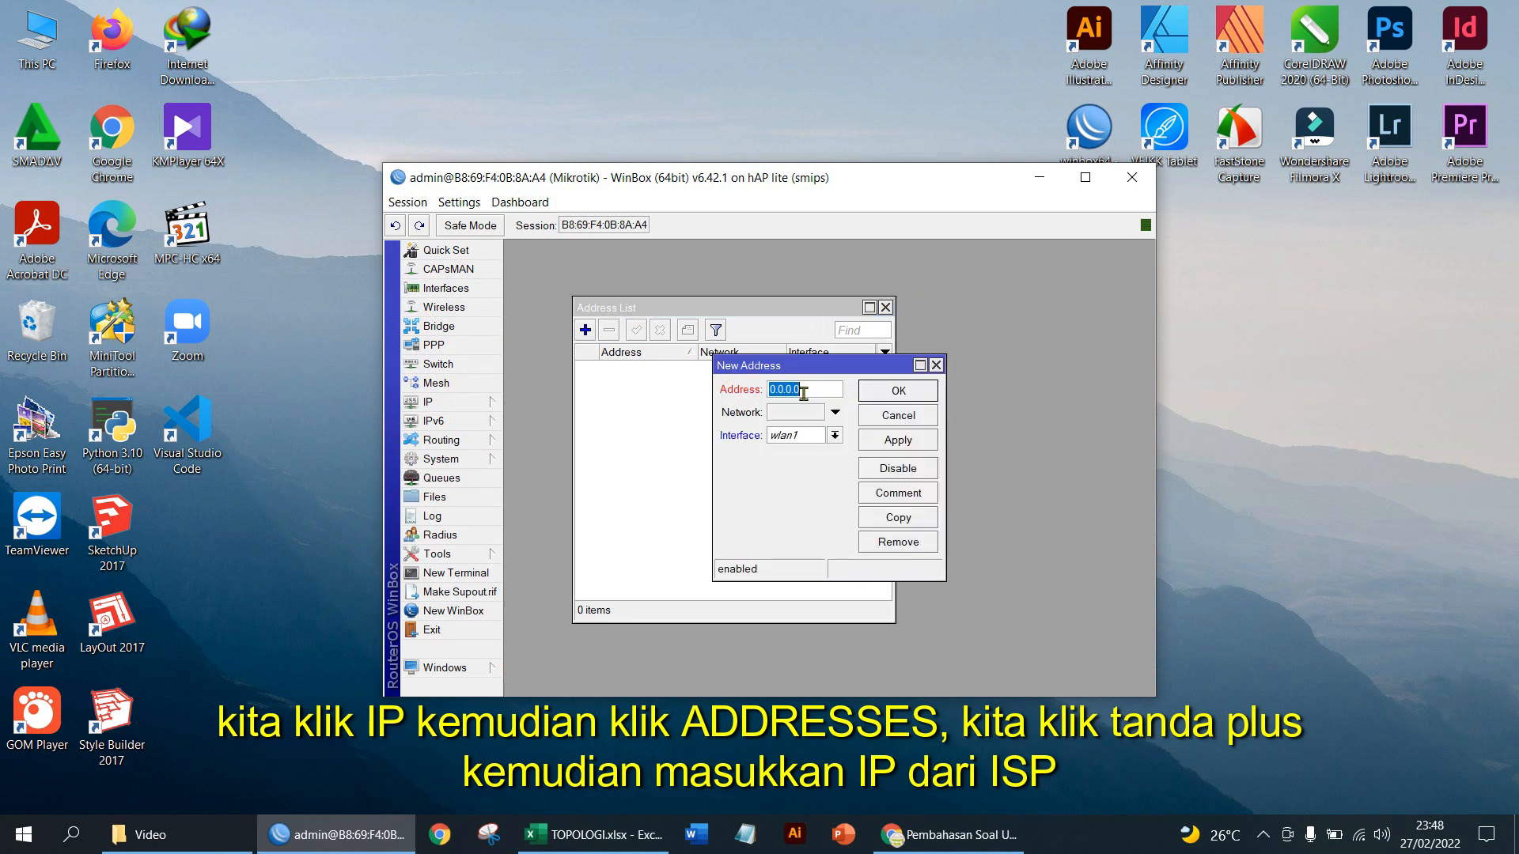
pyautogui.moveTo(803, 392); pyautogui.dragTo(761, 399)
# Check the Ether1 IP address format in the Excel workbook's requirements, then return to WinBox.
pyautogui.click(598, 839)
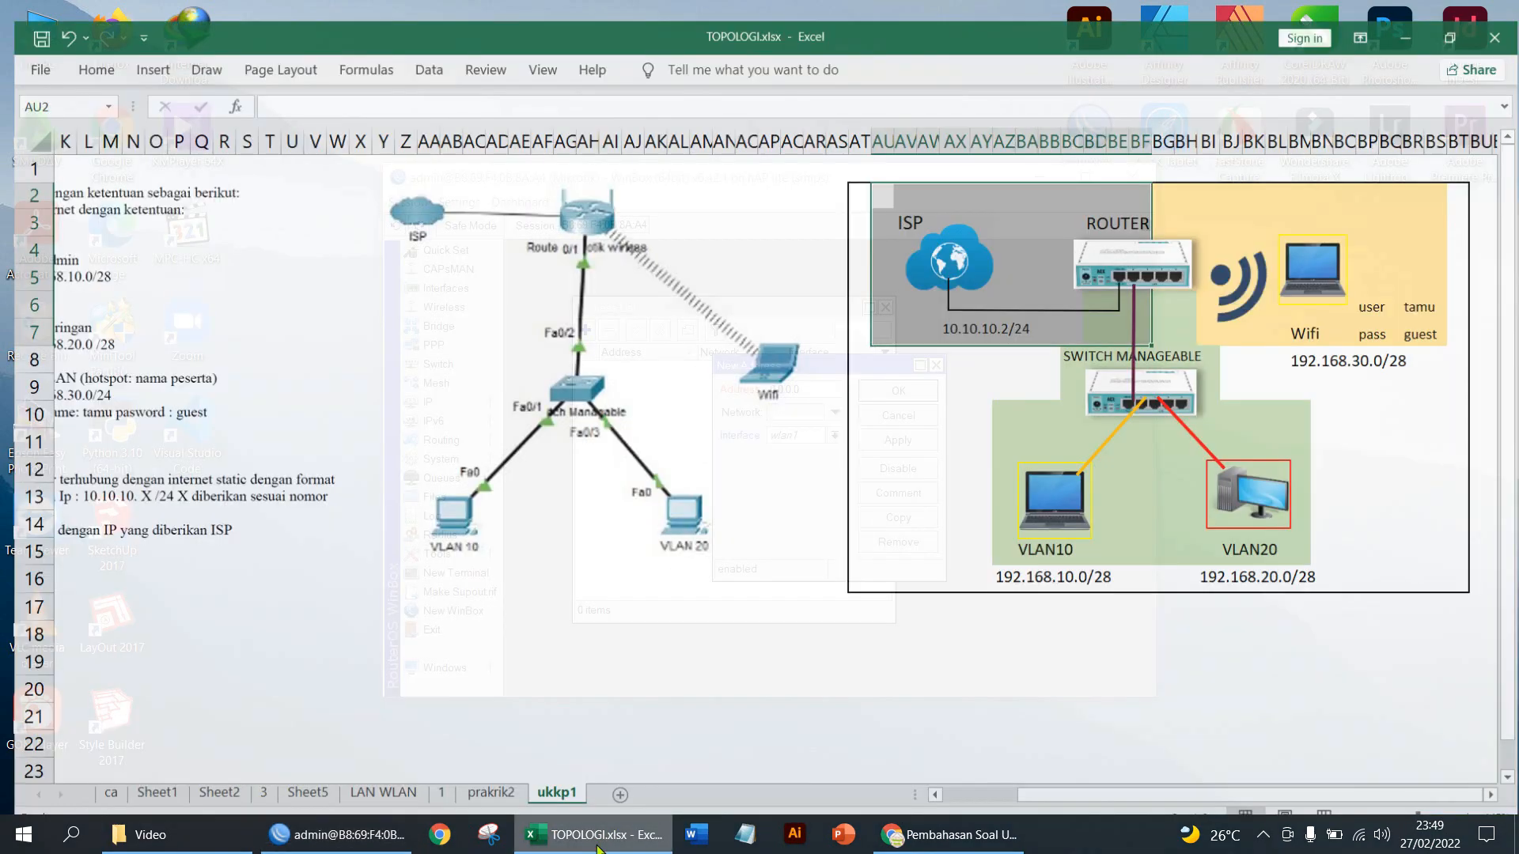
pyautogui.moveTo(1041, 786); pyautogui.dragTo(947, 786)
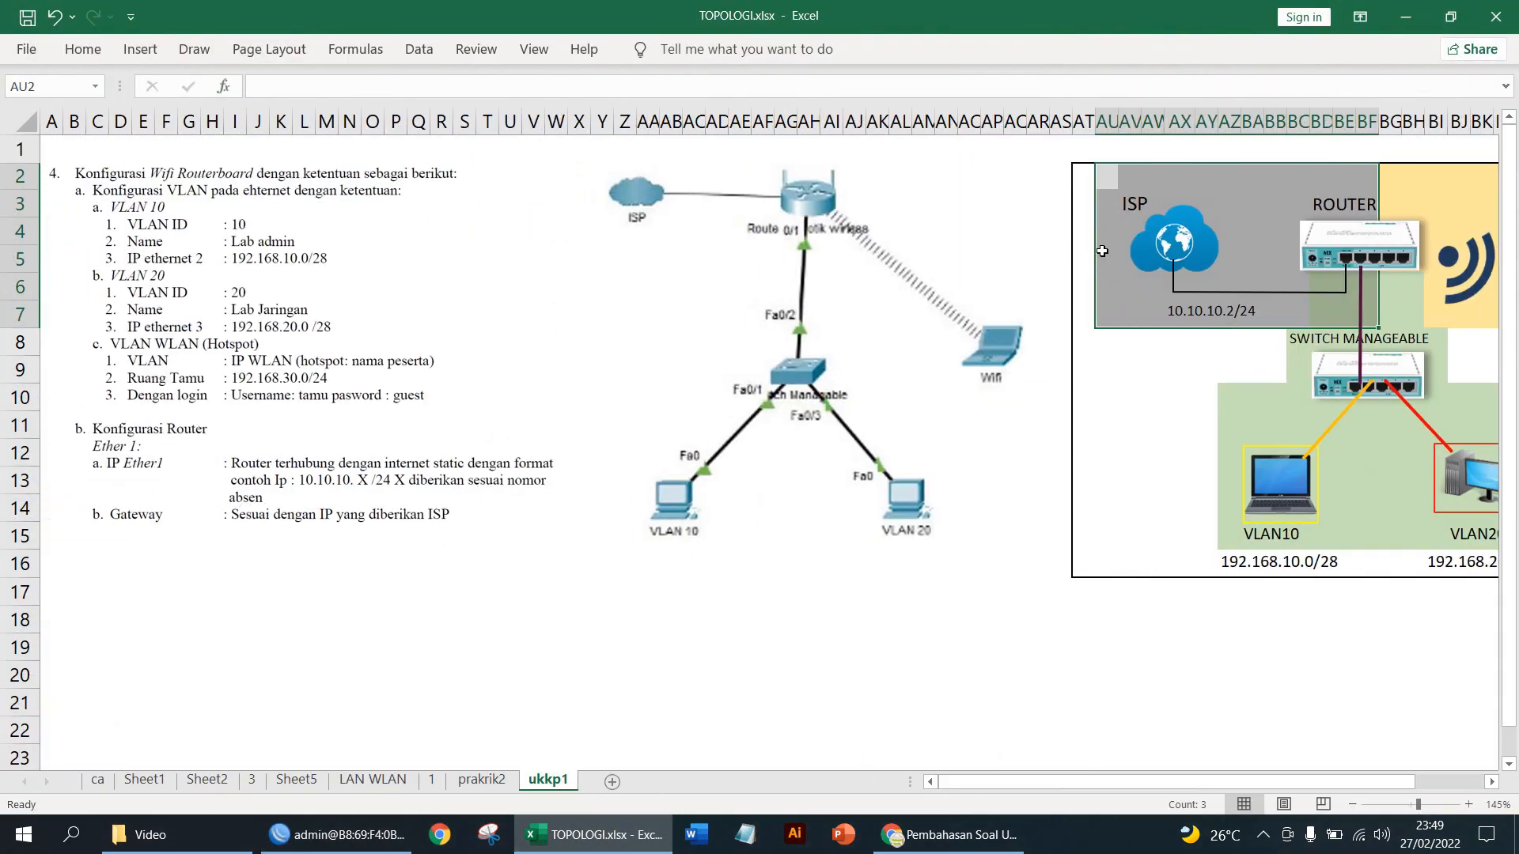
pyautogui.click(228, 482)
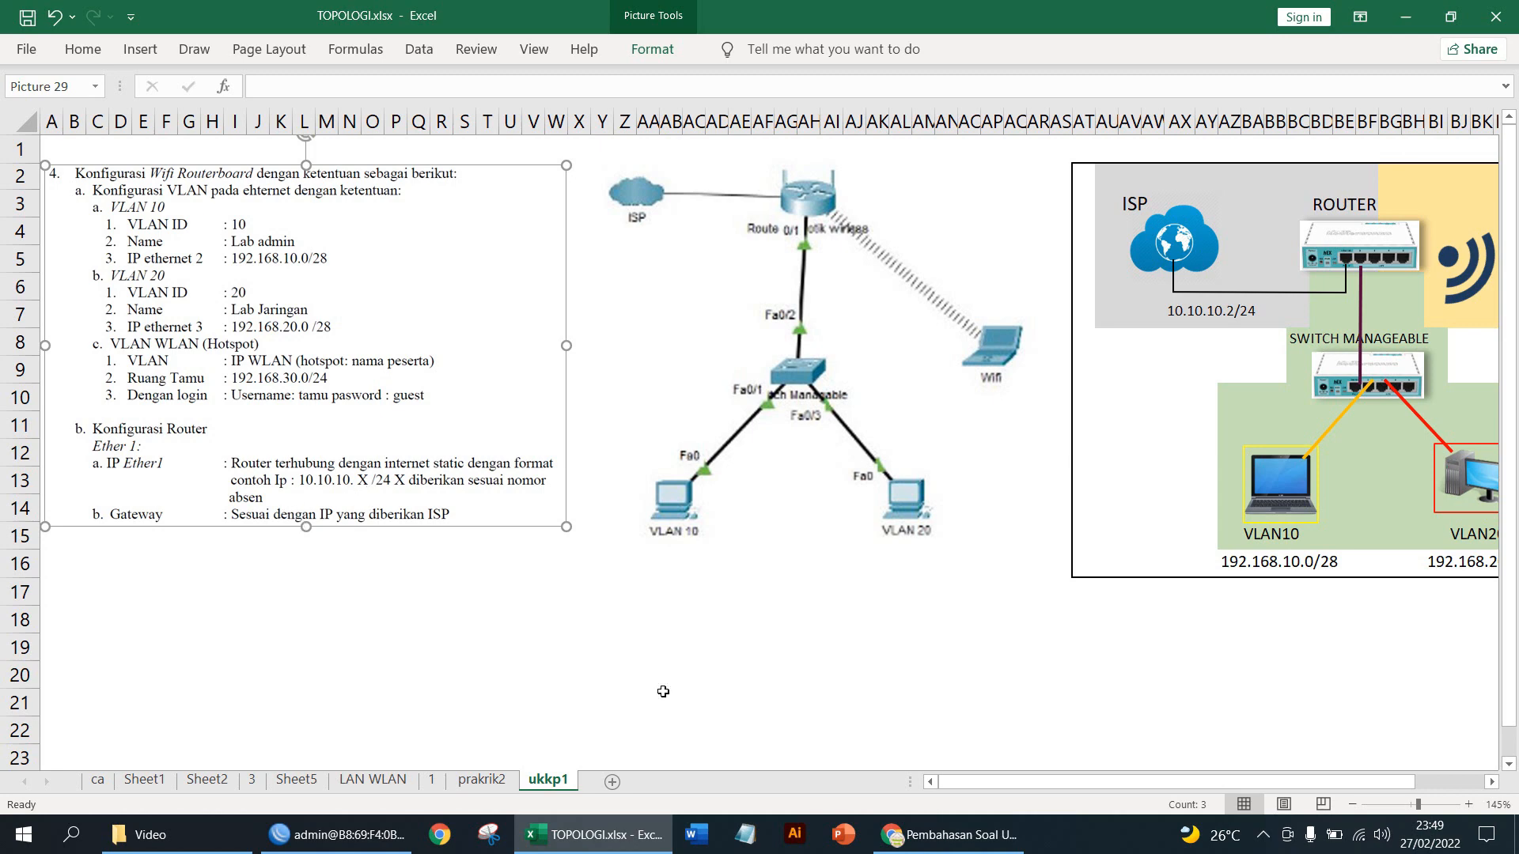
pyautogui.click(378, 837)
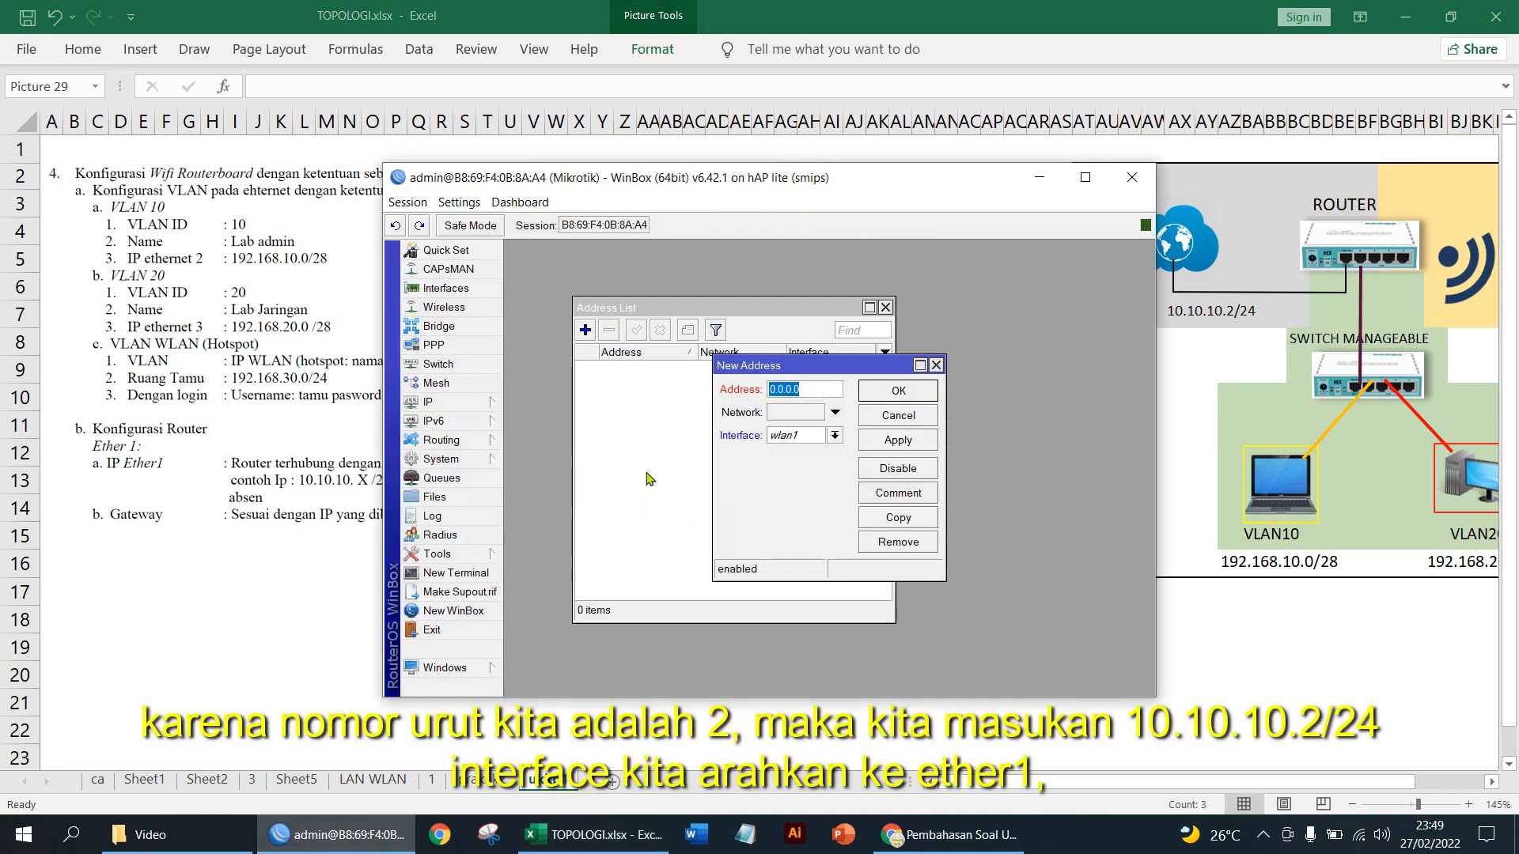
# Set the new address to 10.10.10.2/24 on interface ether1 and save it.
pyautogui.write('192.168.')
pyautogui.hotkey('ctrl', 'a')
pyautogui.write('10')
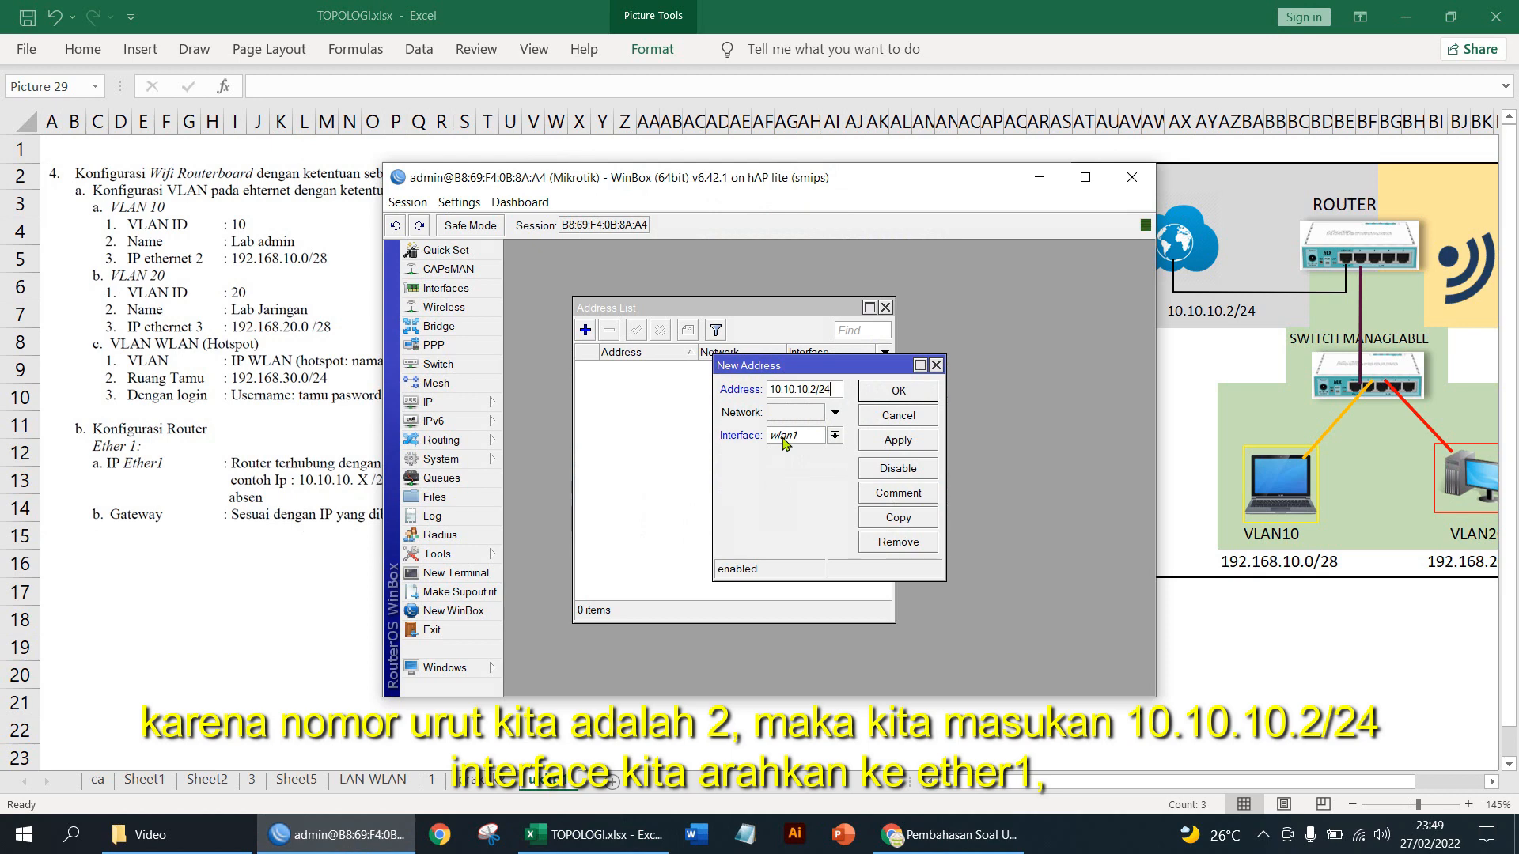
pyautogui.click(786, 443)
pyautogui.click(791, 457)
pyautogui.moveTo(775, 370); pyautogui.dragTo(843, 370)
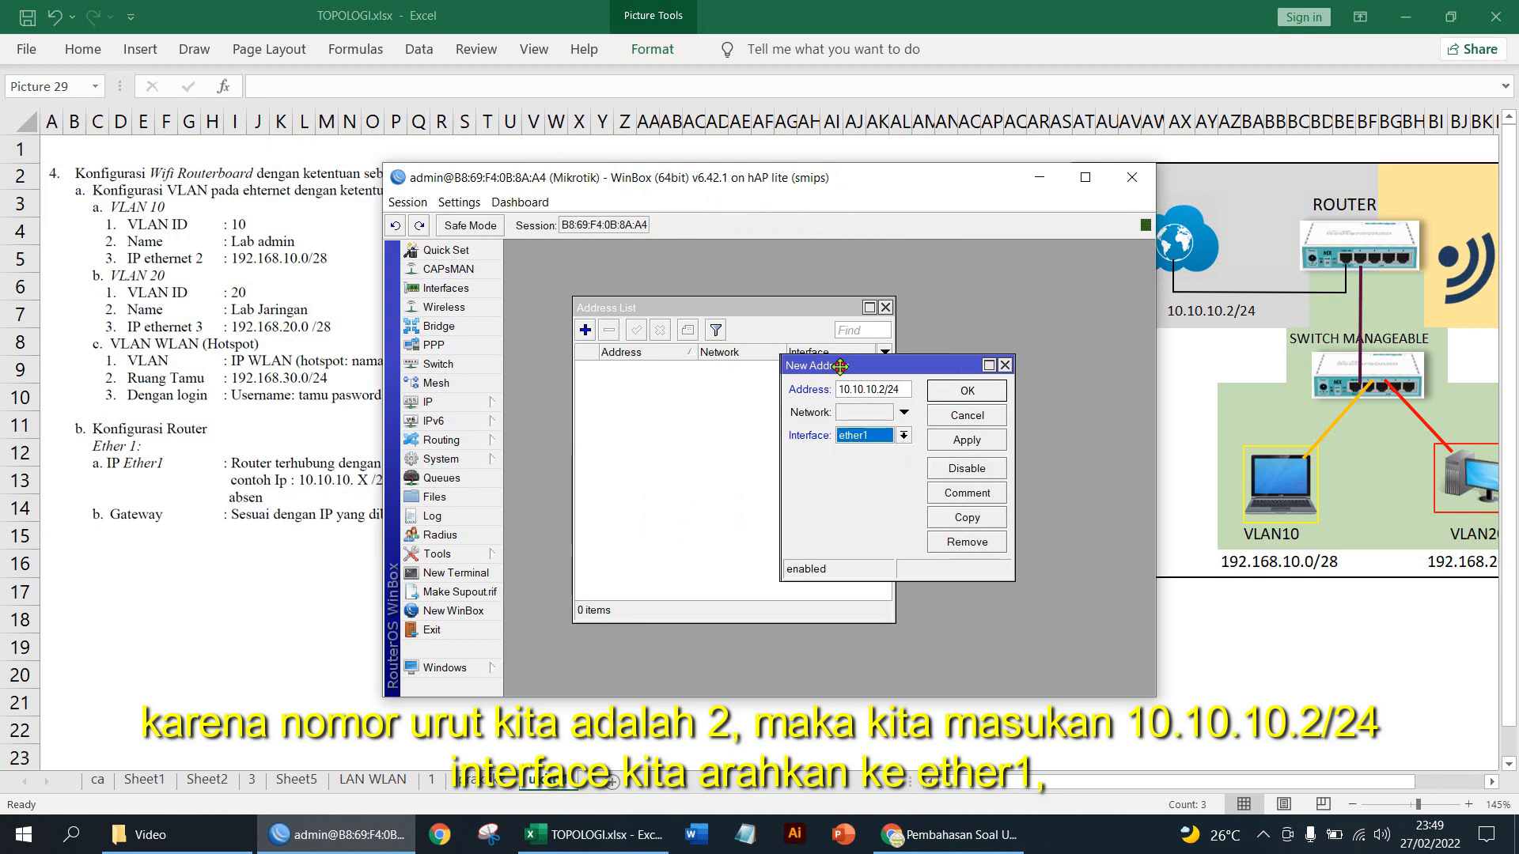
pyautogui.click(955, 443)
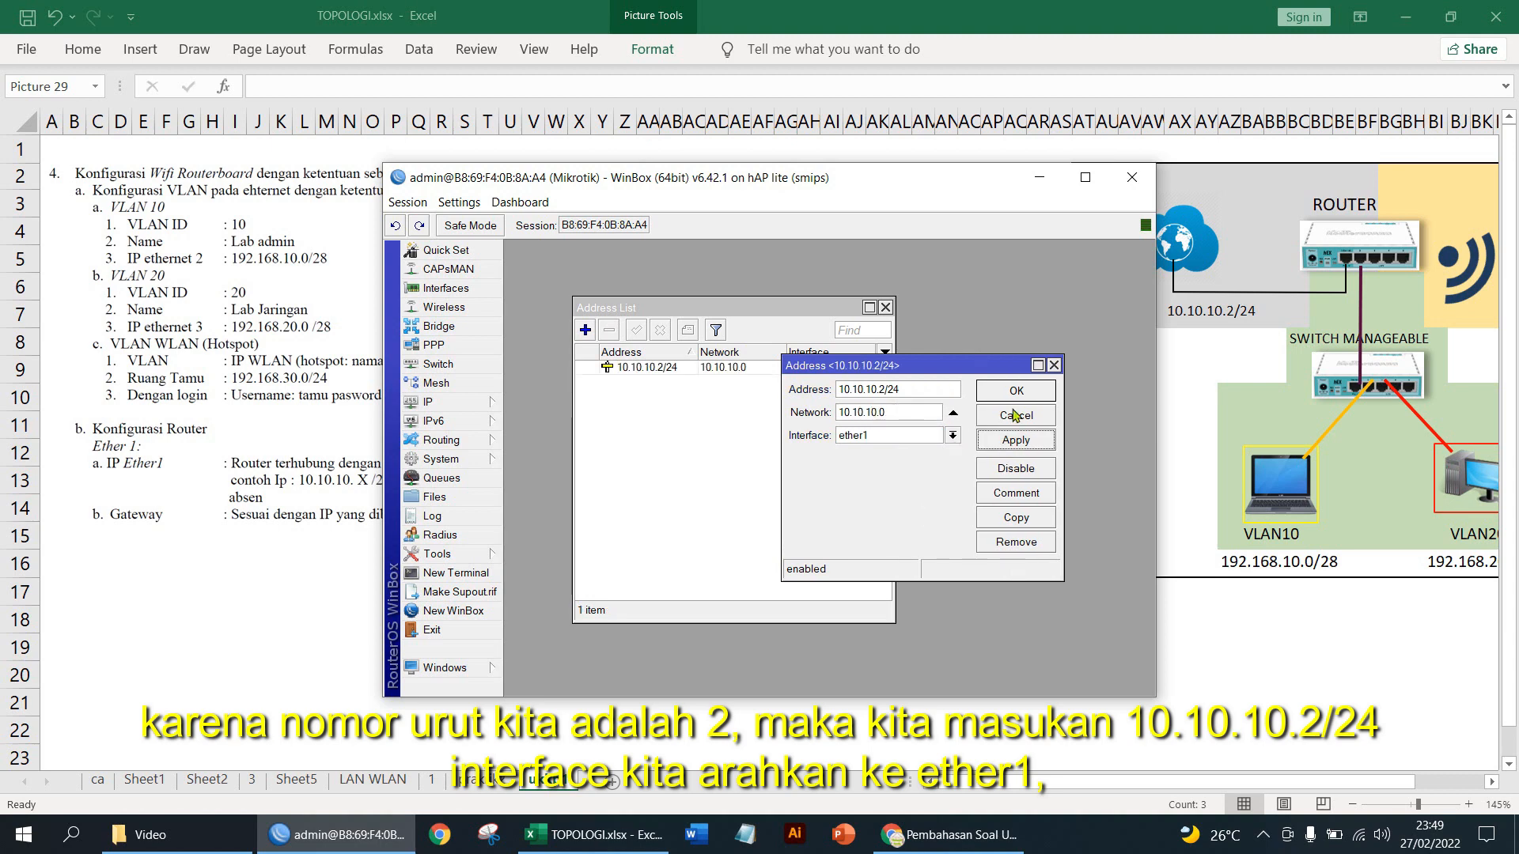
pyautogui.click(1033, 395)
# Reposition the address list and the WinBox window to uncover more of the requirements text in the worksheet.
pyautogui.moveTo(775, 318); pyautogui.dragTo(1023, 265)
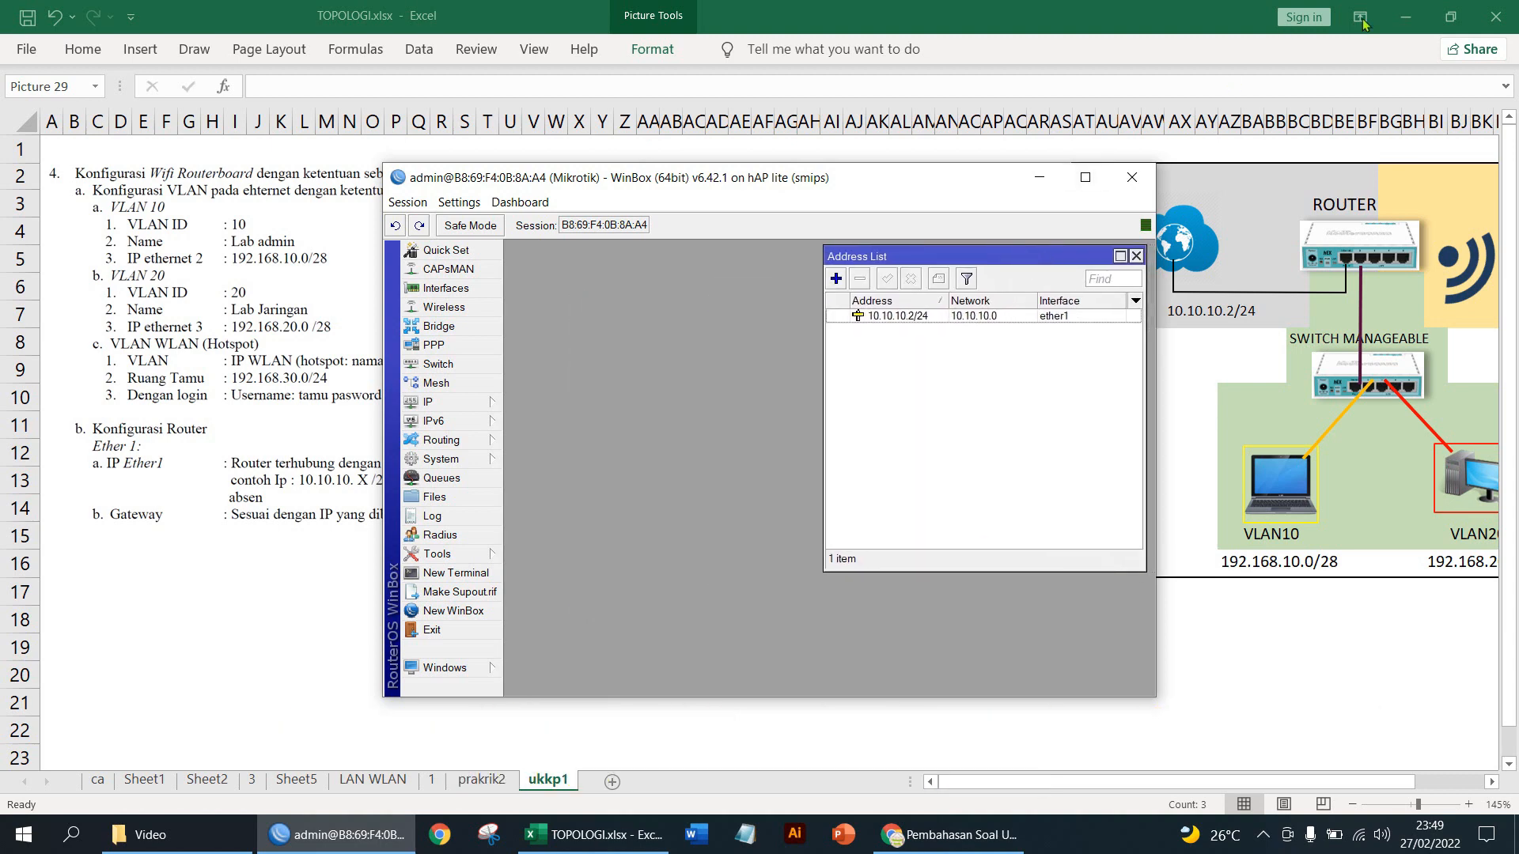
pyautogui.moveTo(889, 165); pyautogui.dragTo(994, 156)
pyautogui.moveTo(973, 252); pyautogui.dragTo(966, 255)
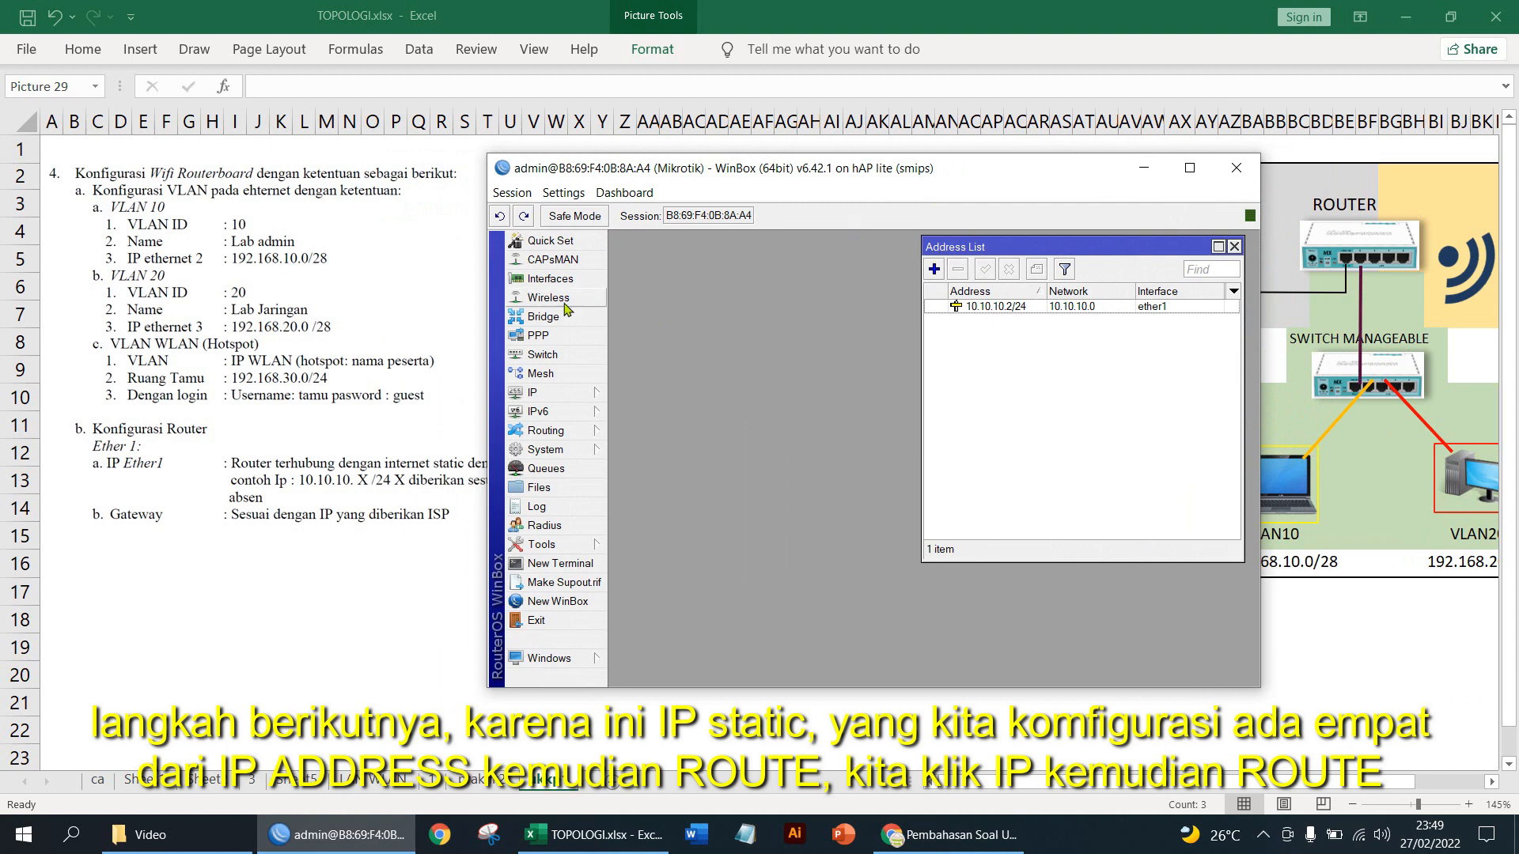
# Add a default route for destination 0.0.0.0/0 through gateway 10.10.10.1.
pyautogui.click(551, 396)
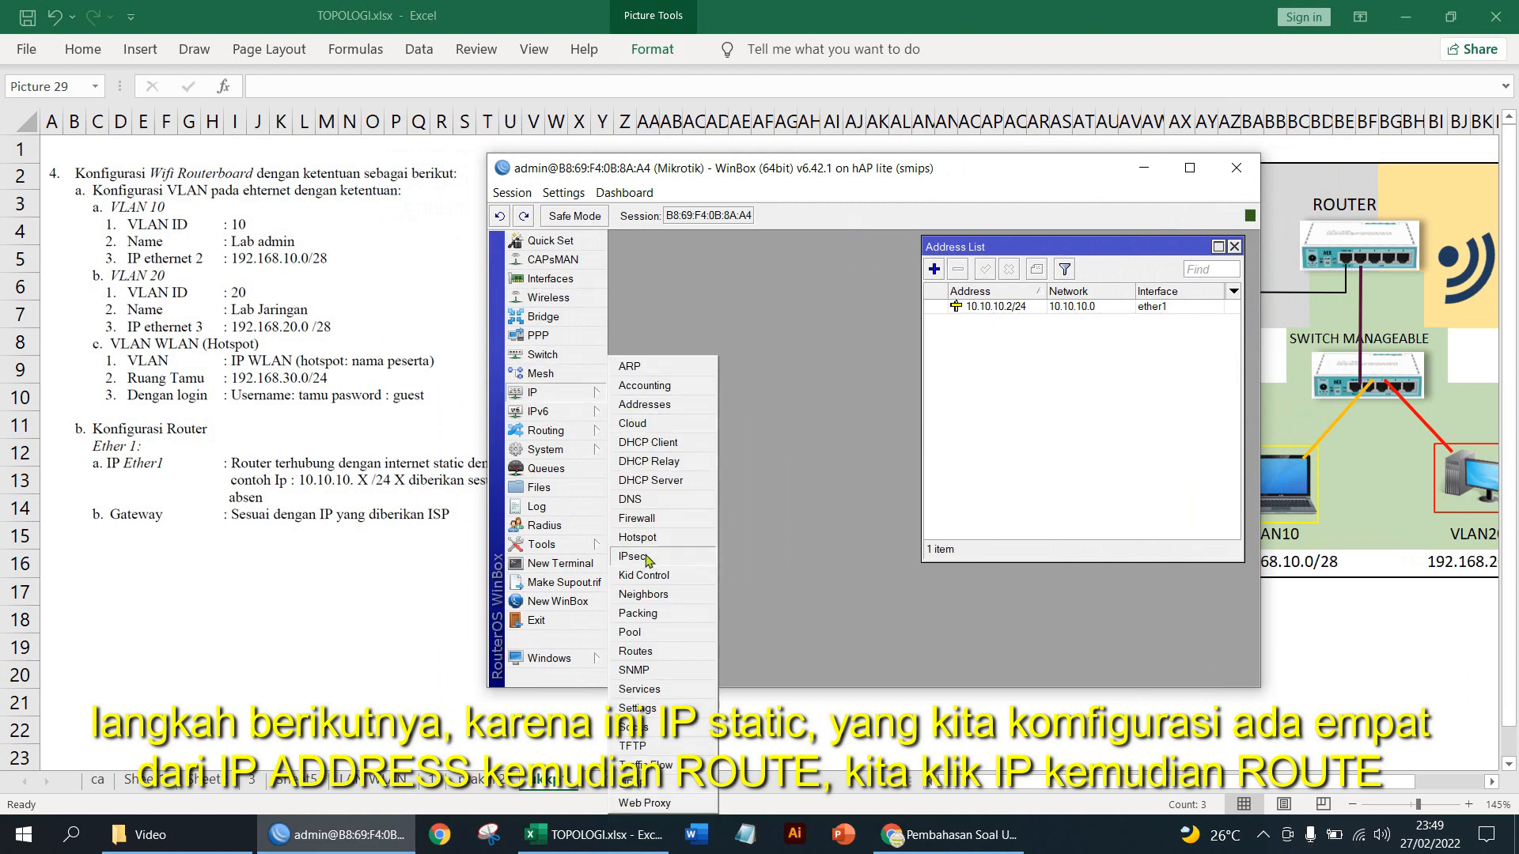
pyautogui.click(635, 653)
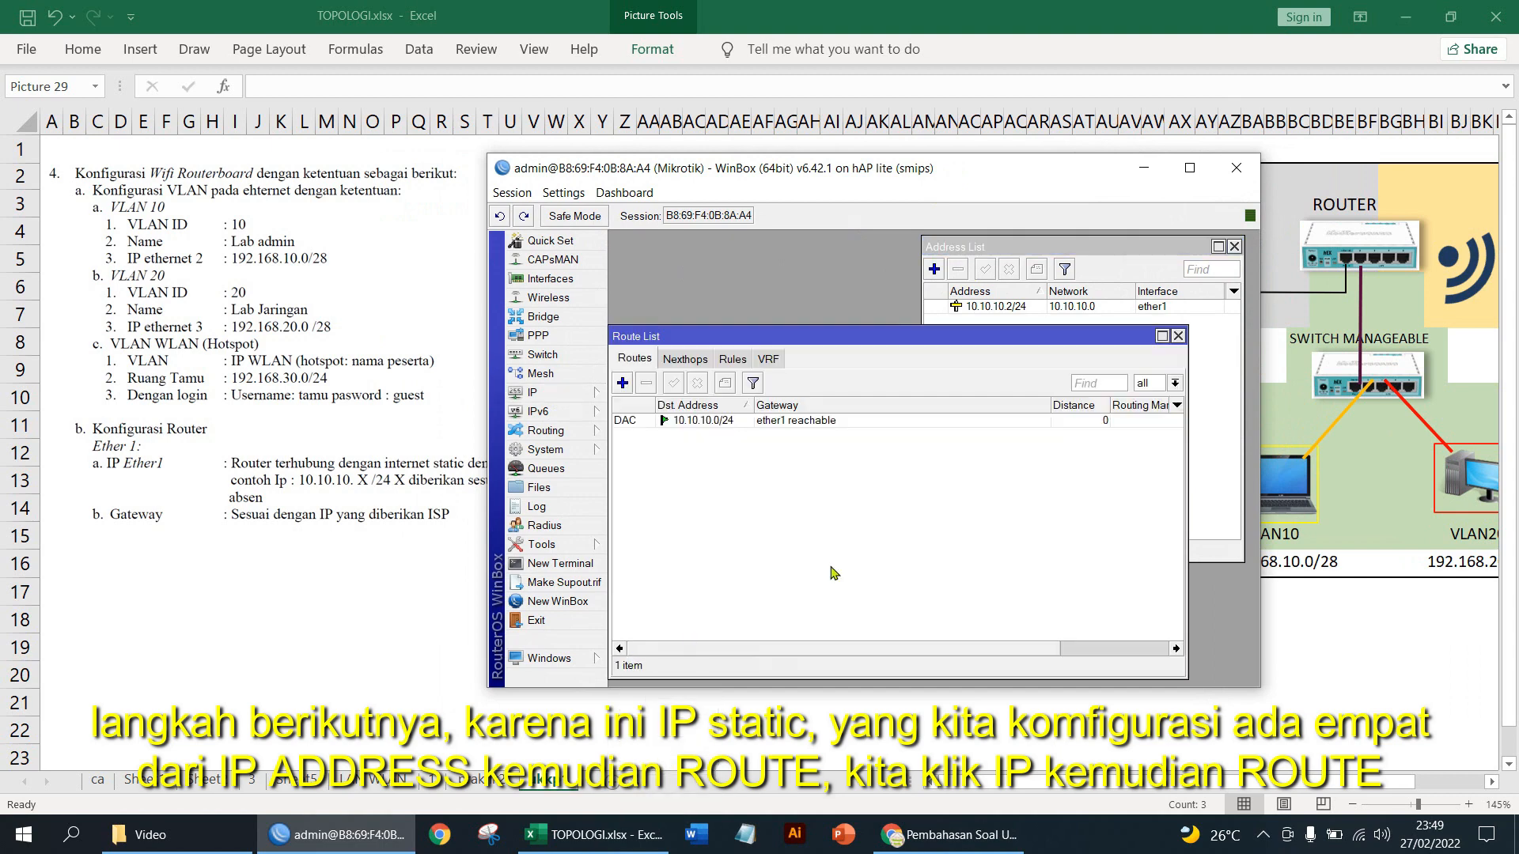
pyautogui.moveTo(818, 332); pyautogui.dragTo(883, 322)
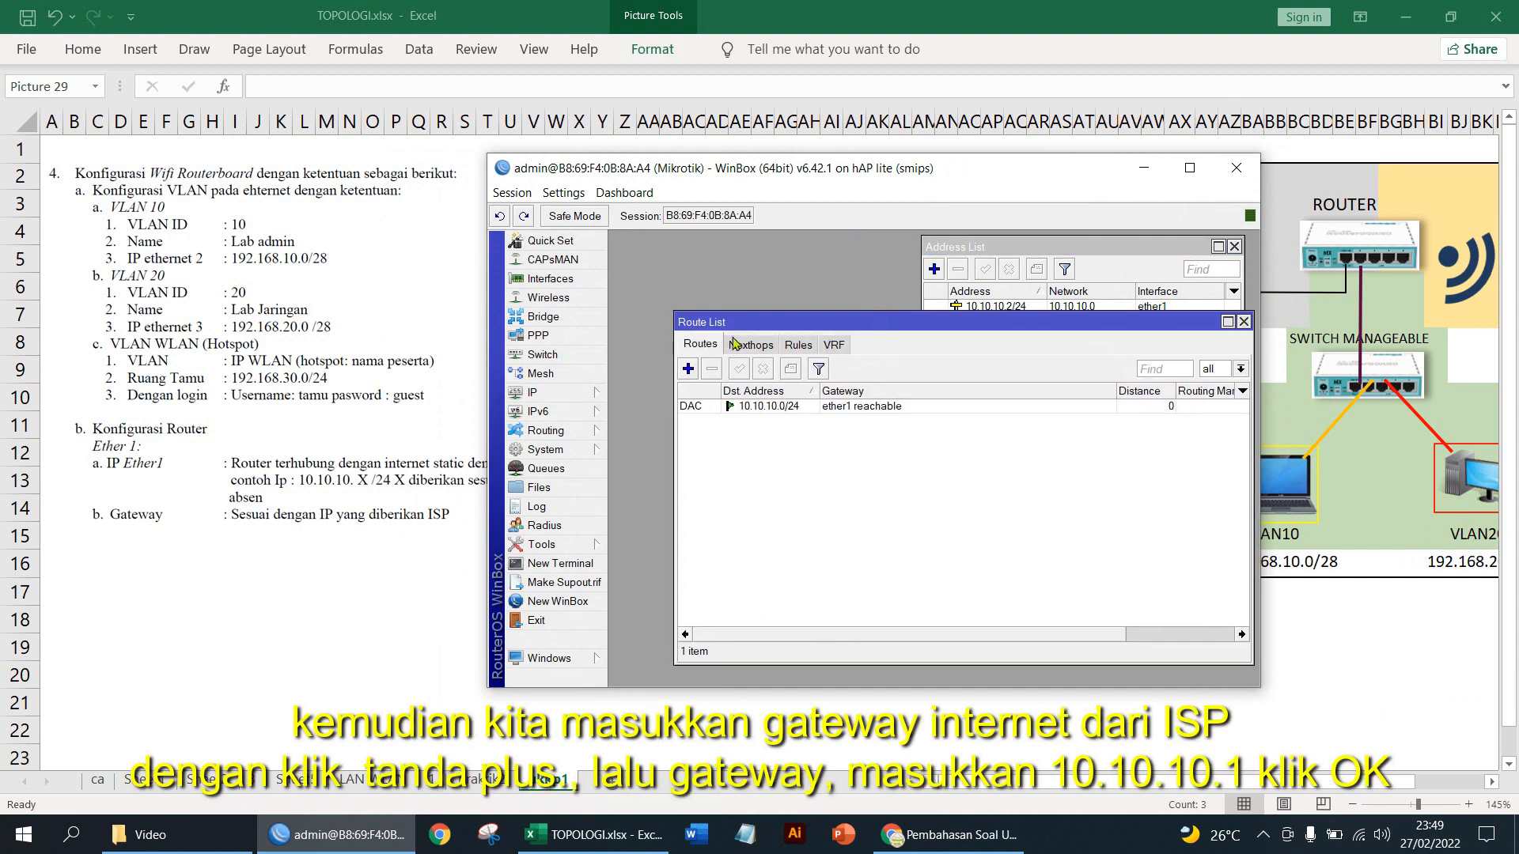
pyautogui.click(690, 375)
pyautogui.click(859, 370)
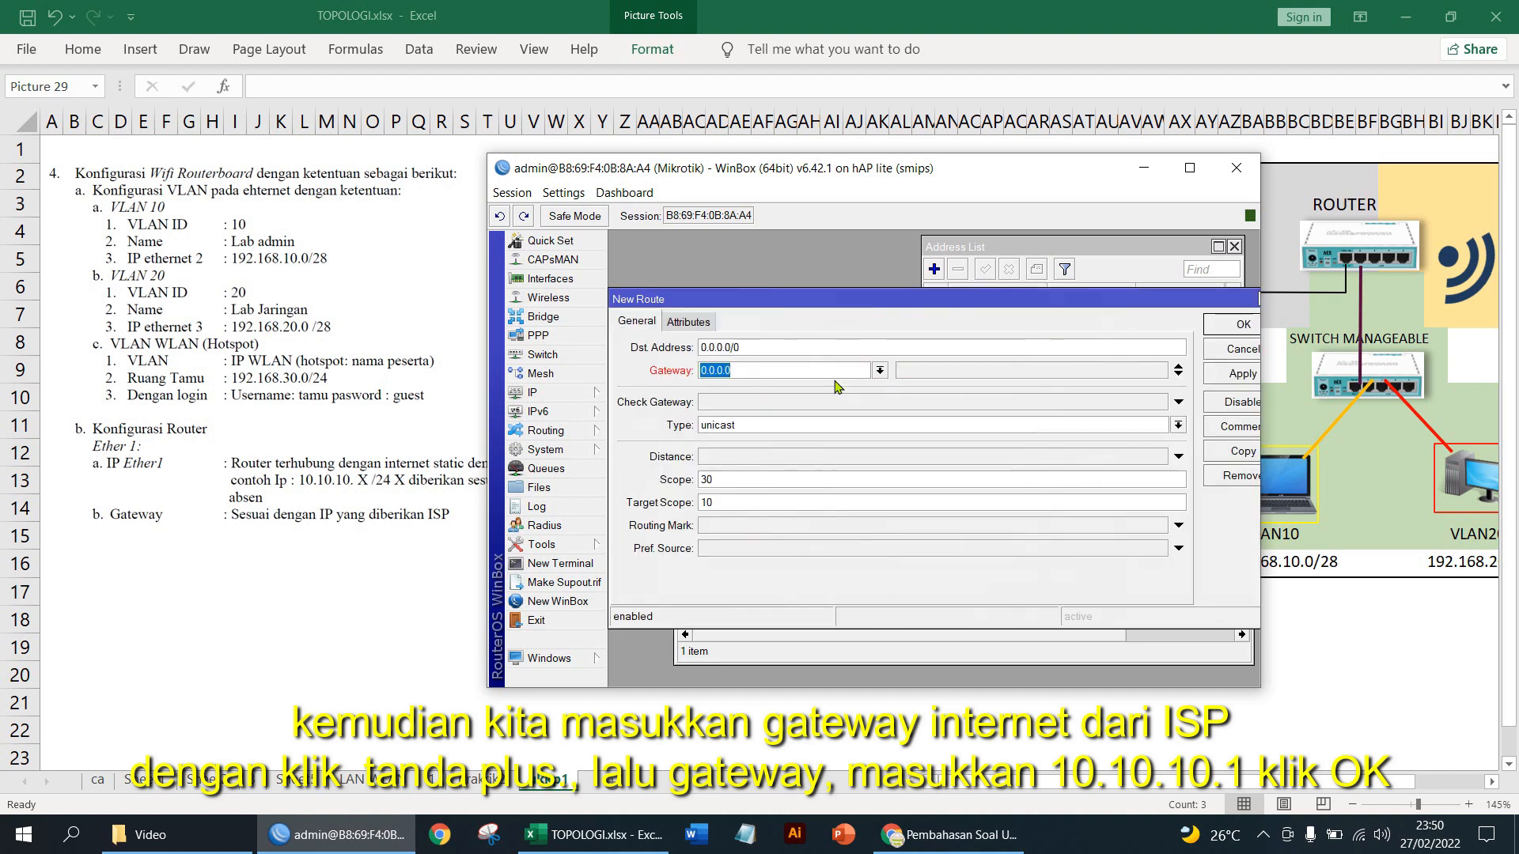
pyautogui.write('10.10.1')
pyautogui.click(1212, 326)
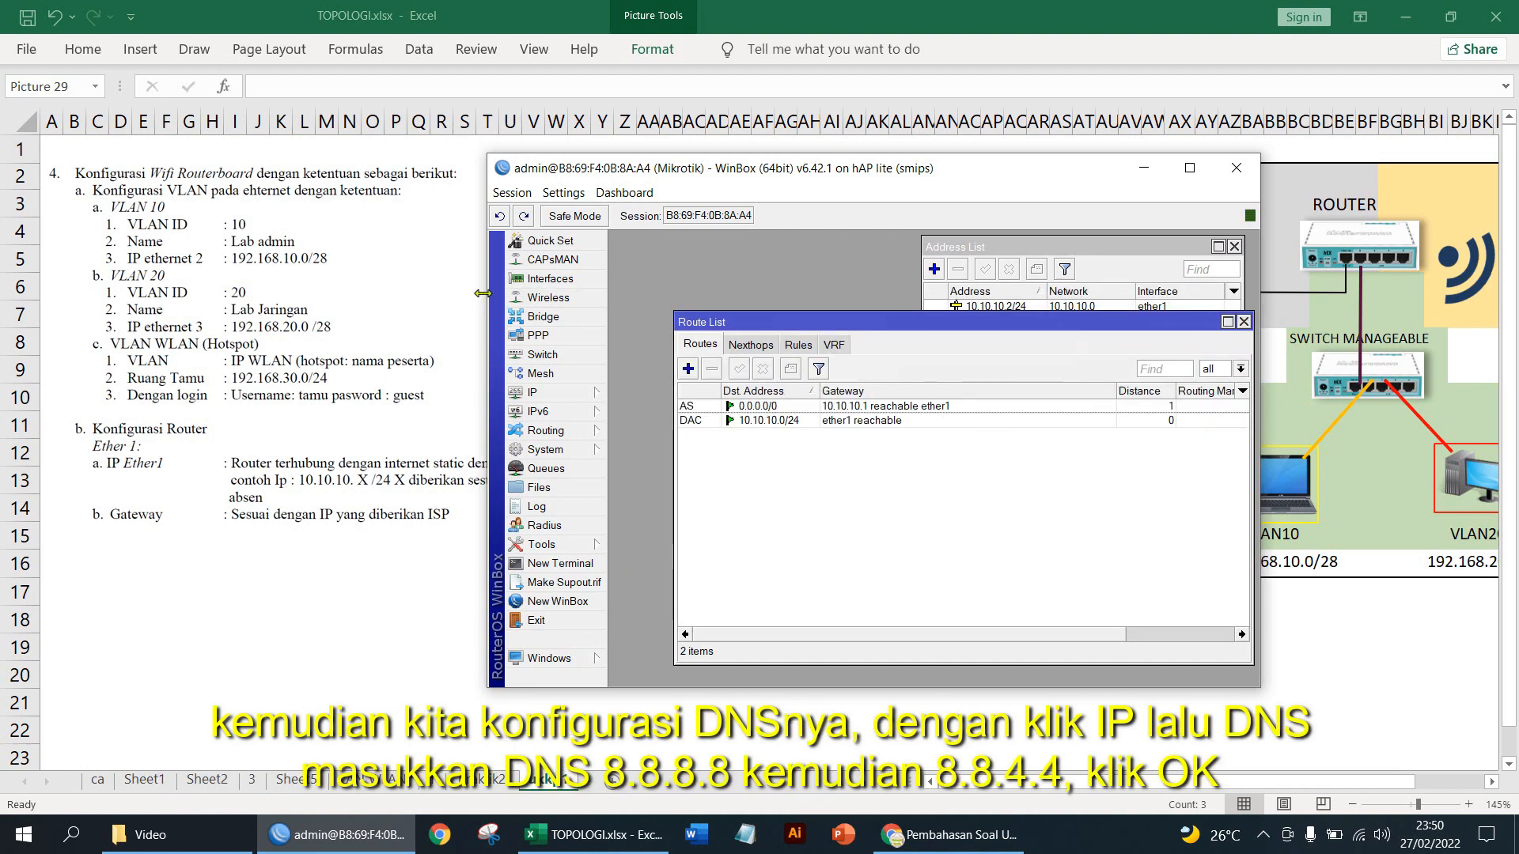
# Widen the WinBox window, then set the router's DNS servers to 8.8.8.8 and 8.8.4.4 and save them.
pyautogui.moveTo(483, 294); pyautogui.dragTo(348, 294)
pyautogui.click(427, 393)
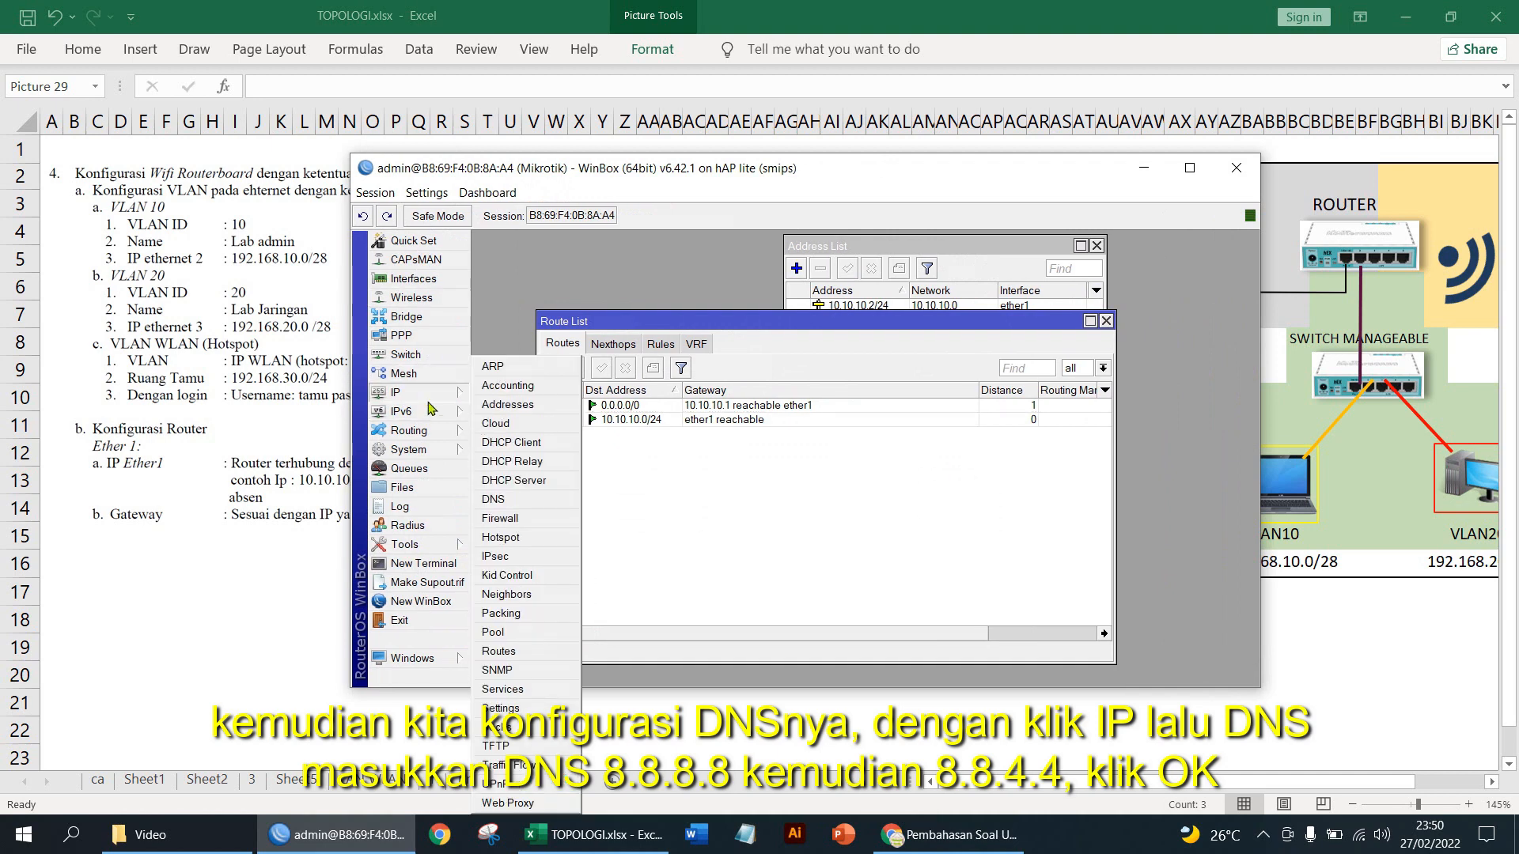
pyautogui.click(503, 500)
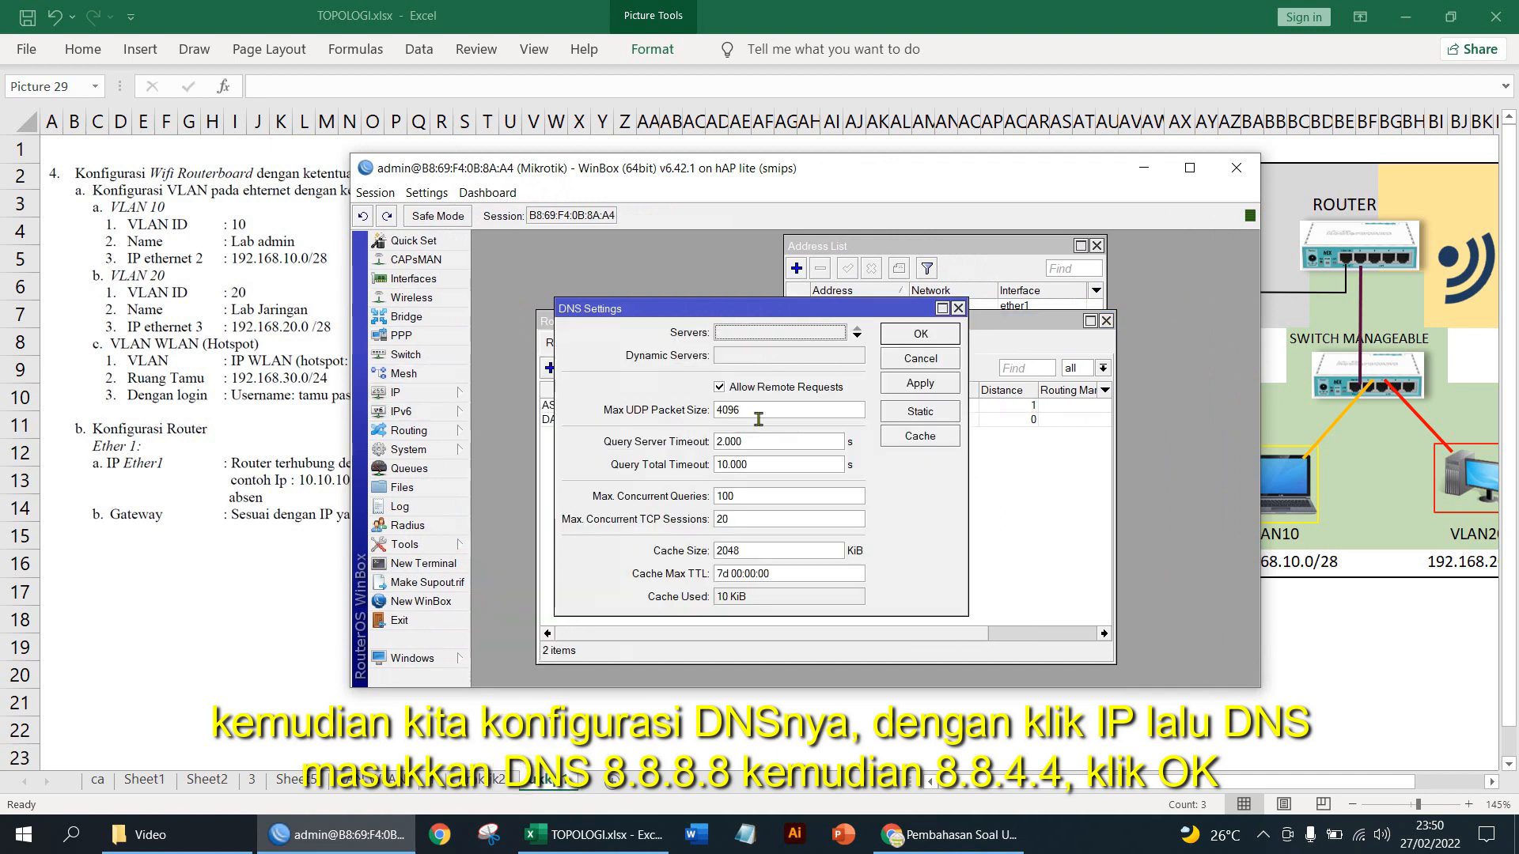
pyautogui.click(761, 332)
pyautogui.write('8.8.8')
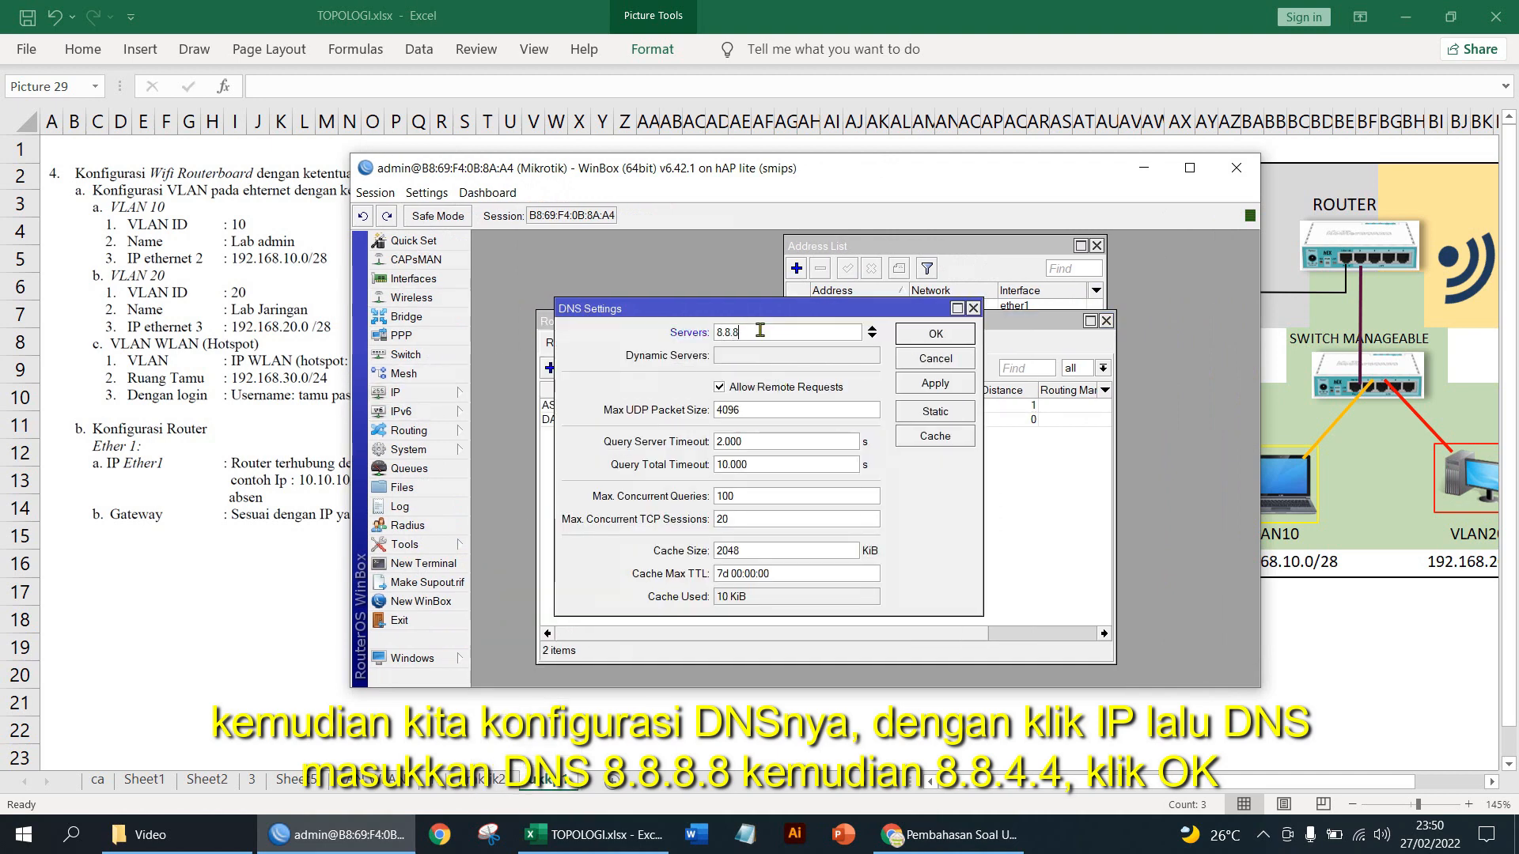
pyautogui.write('.8')
pyautogui.click(872, 337)
pyautogui.write('8.8')
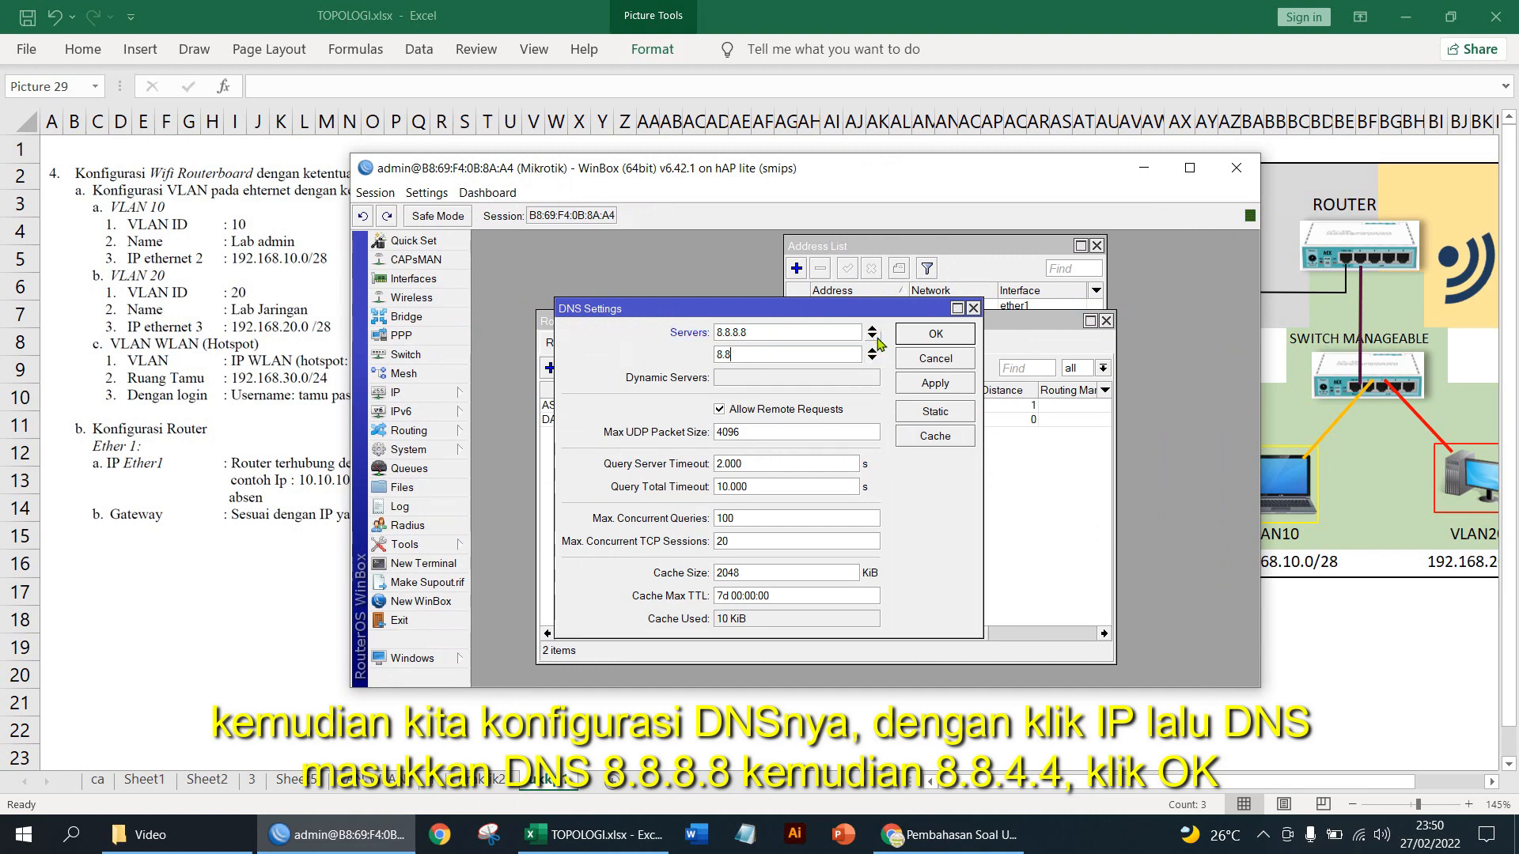
pyautogui.write('.4.4')
pyautogui.click(918, 332)
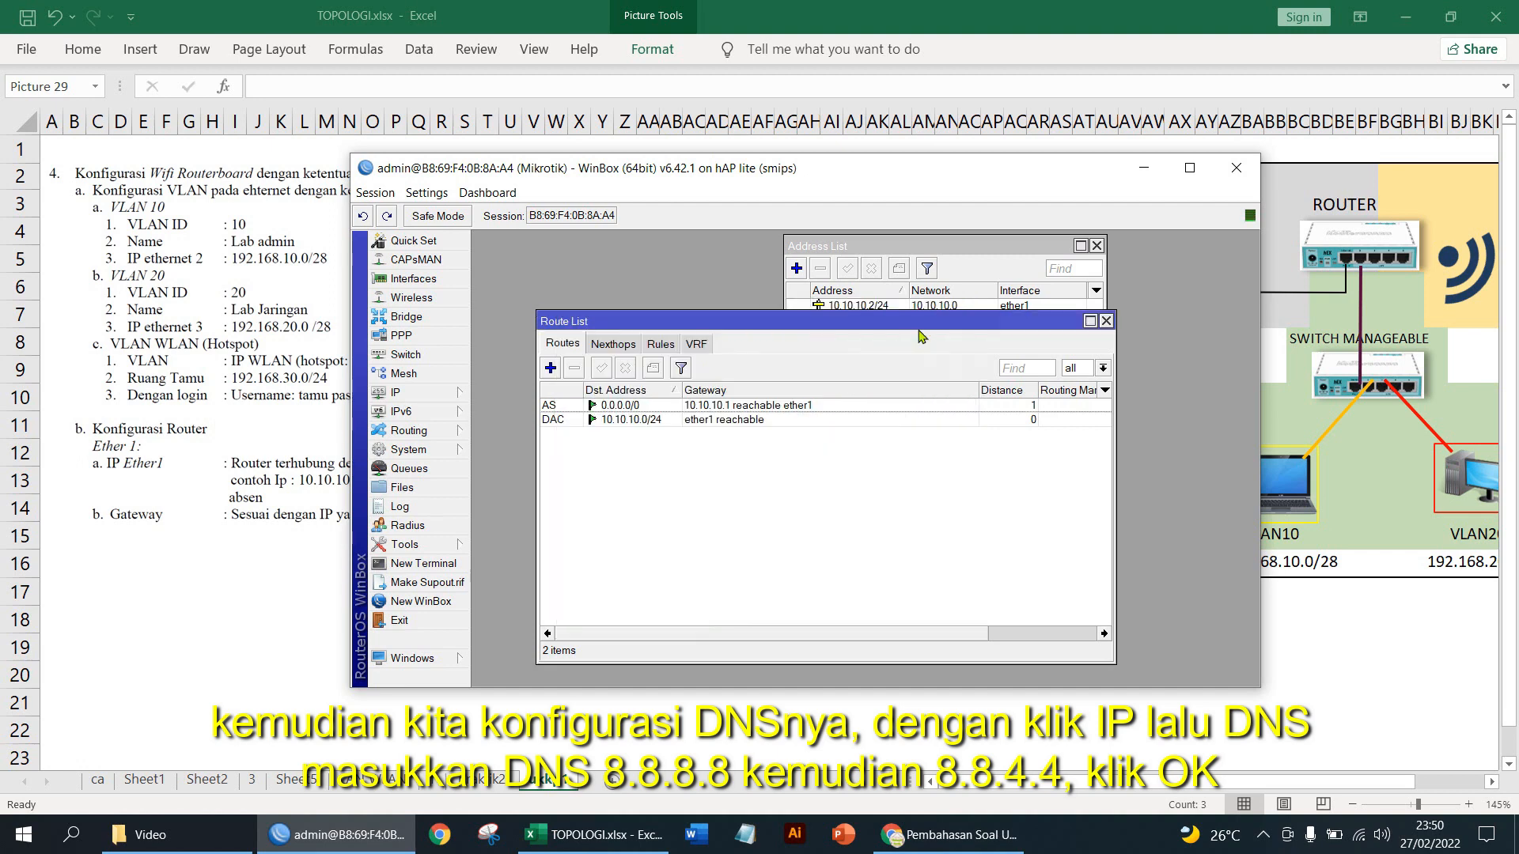
# Move the route list and address list aside and narrow the route list so both can be seen.
pyautogui.moveTo(857, 325); pyautogui.dragTo(992, 318)
pyautogui.moveTo(949, 247); pyautogui.dragTo(1092, 243)
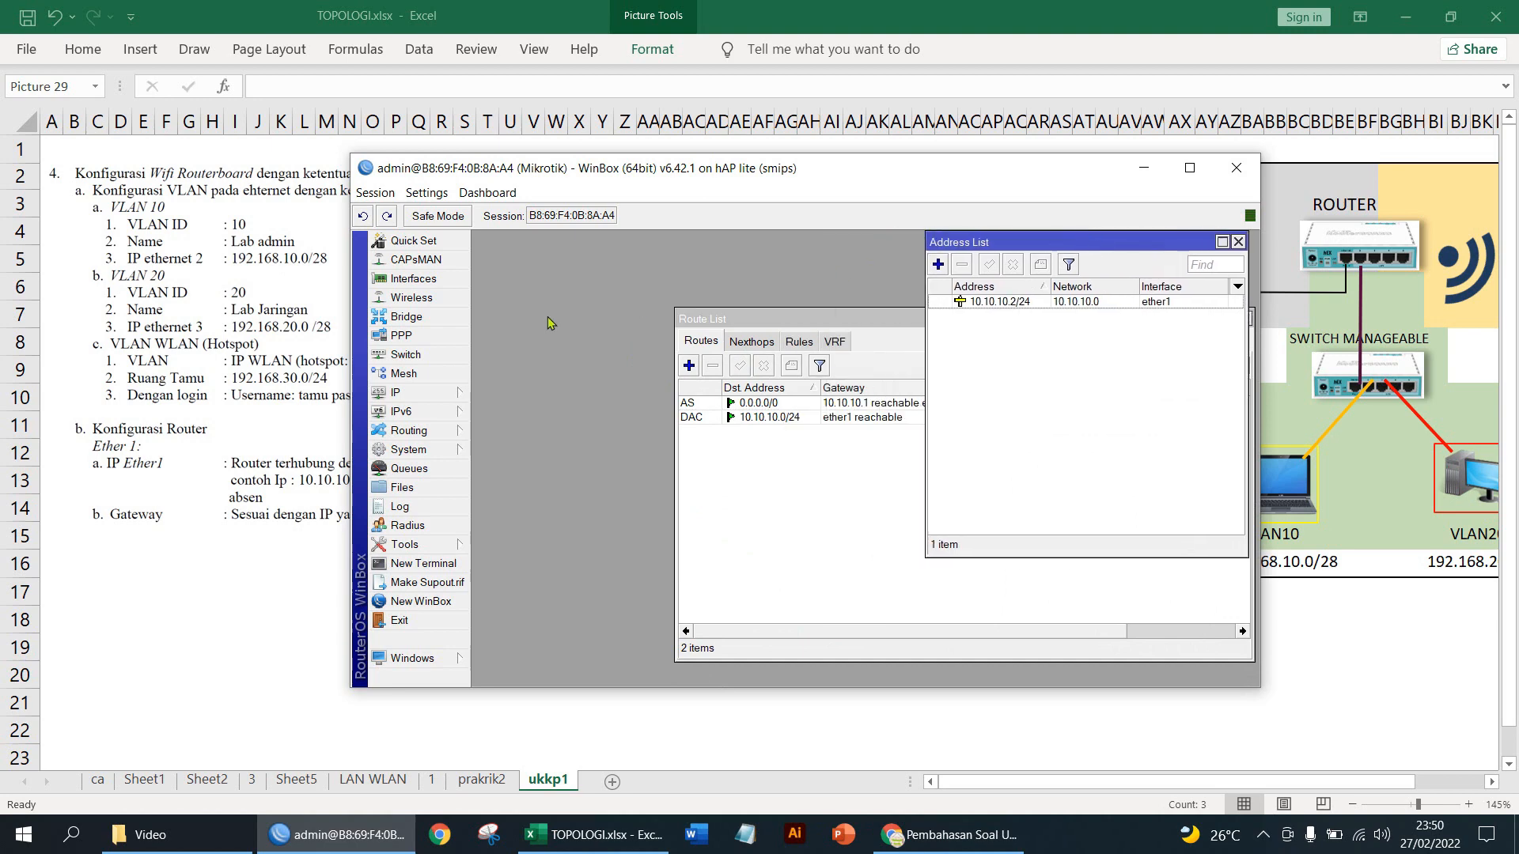
pyautogui.click(678, 354)
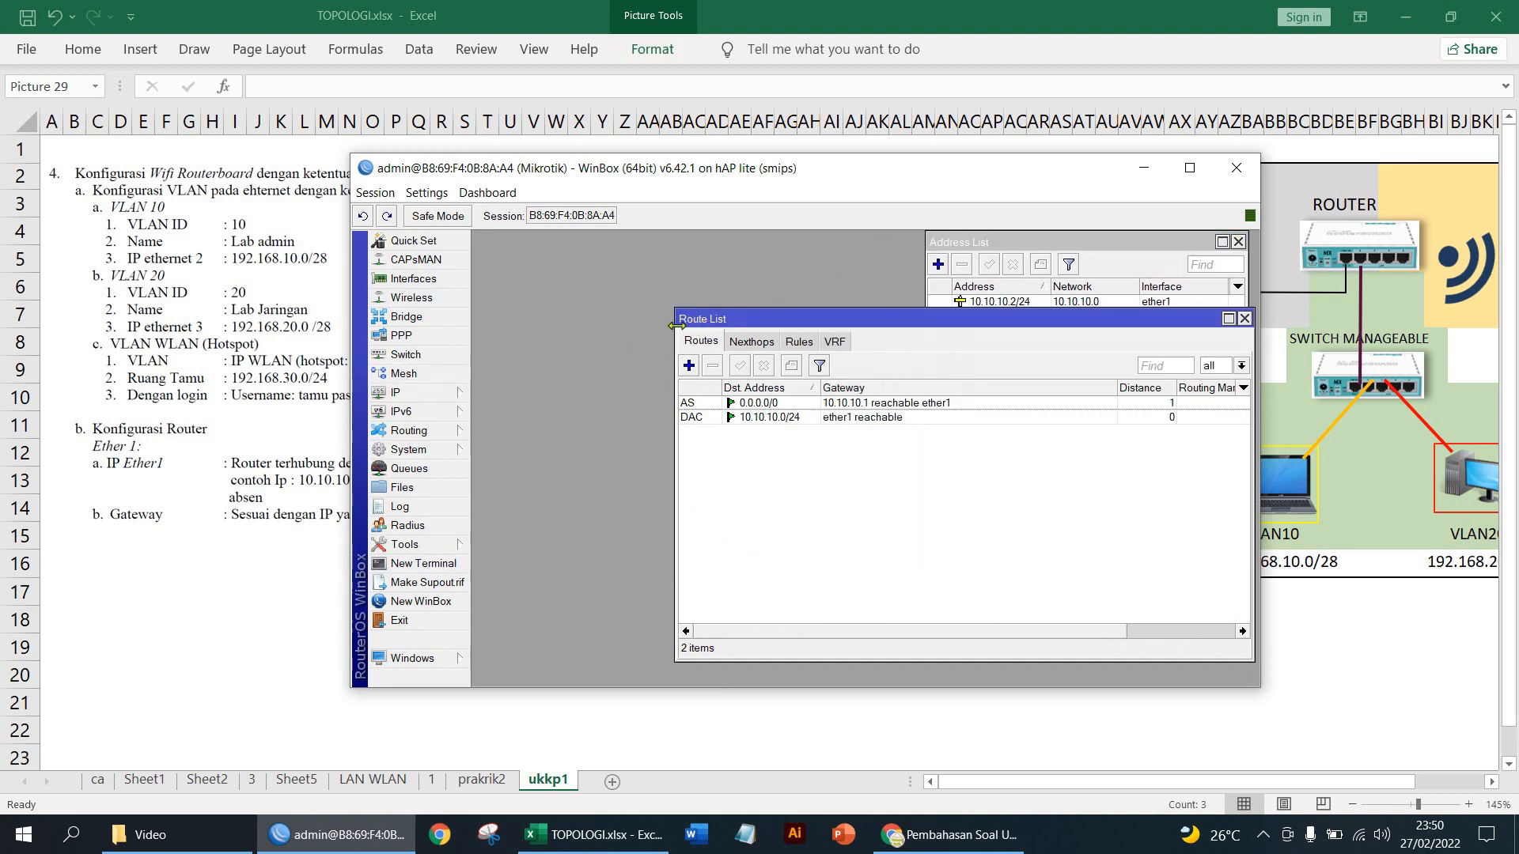
pyautogui.moveTo(676, 325); pyautogui.dragTo(836, 321)
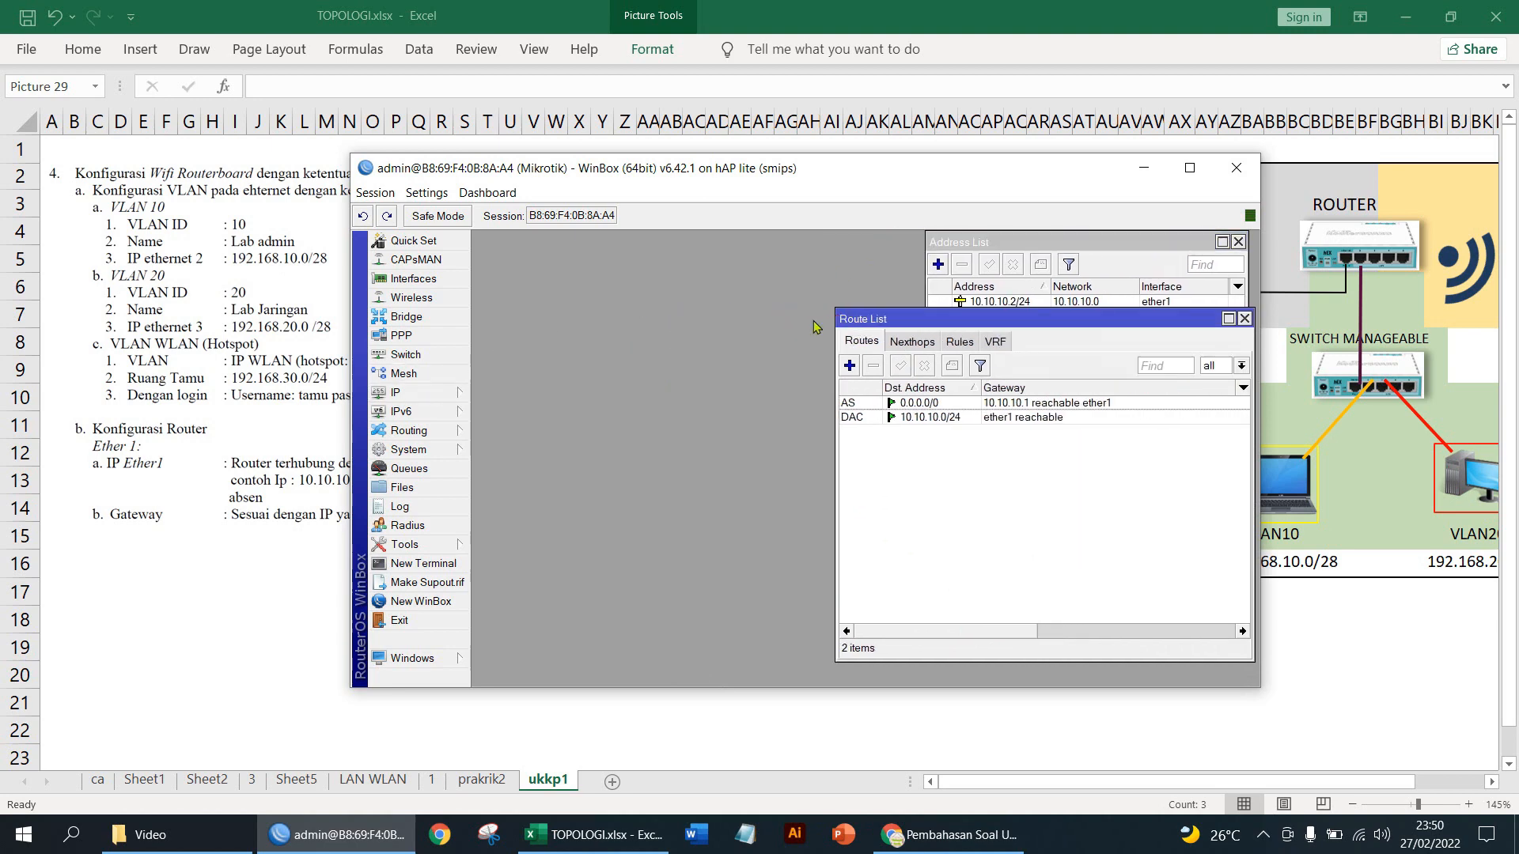
# Reopen the DNS settings, place them over the lower part of the route list and apply them again.
pyautogui.click(427, 392)
pyautogui.click(506, 496)
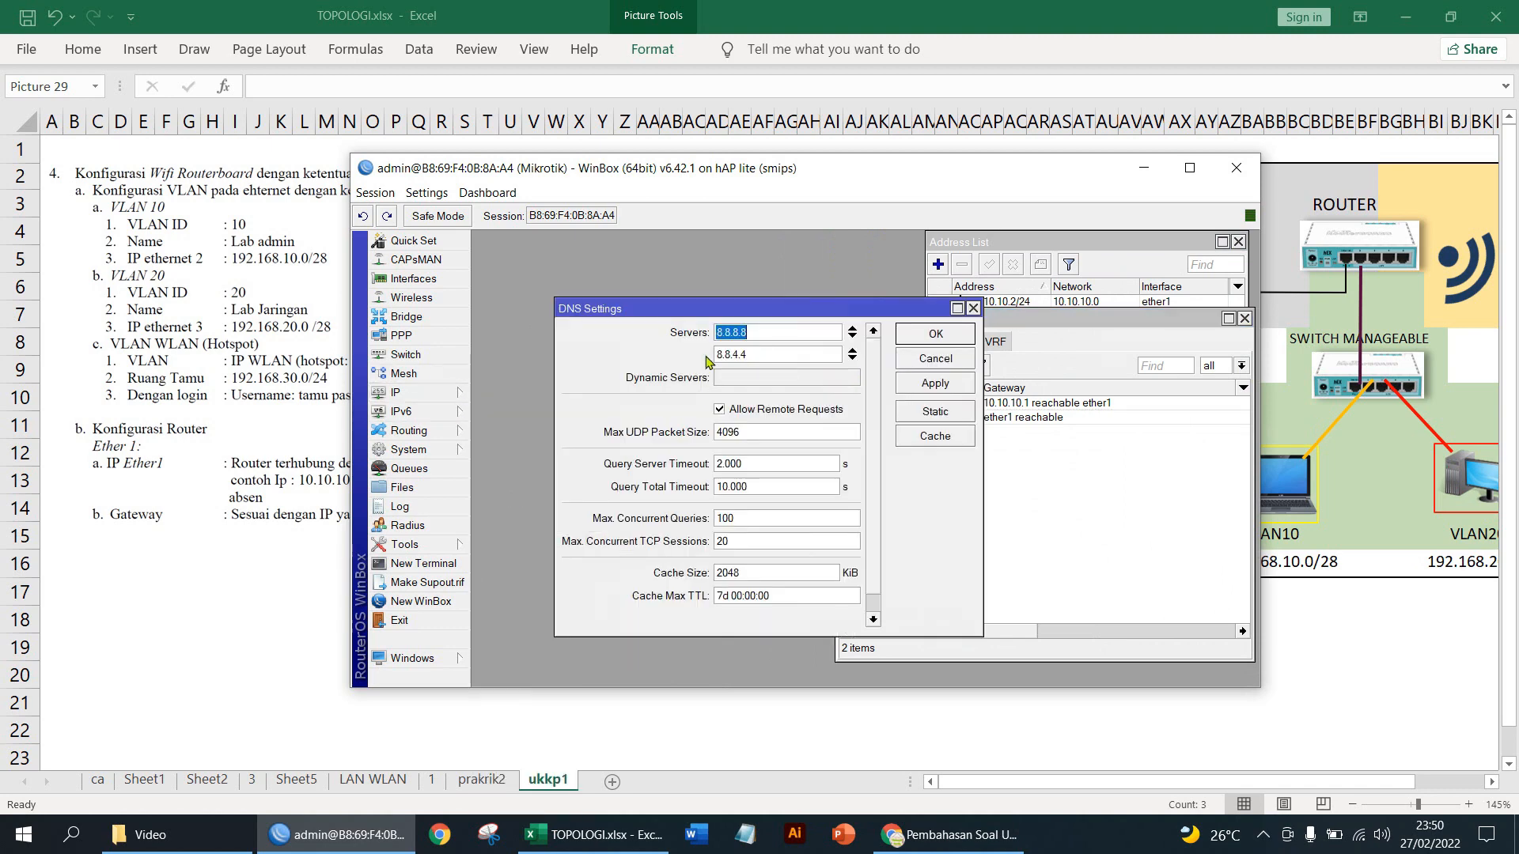
pyautogui.moveTo(745, 302); pyautogui.dragTo(980, 384)
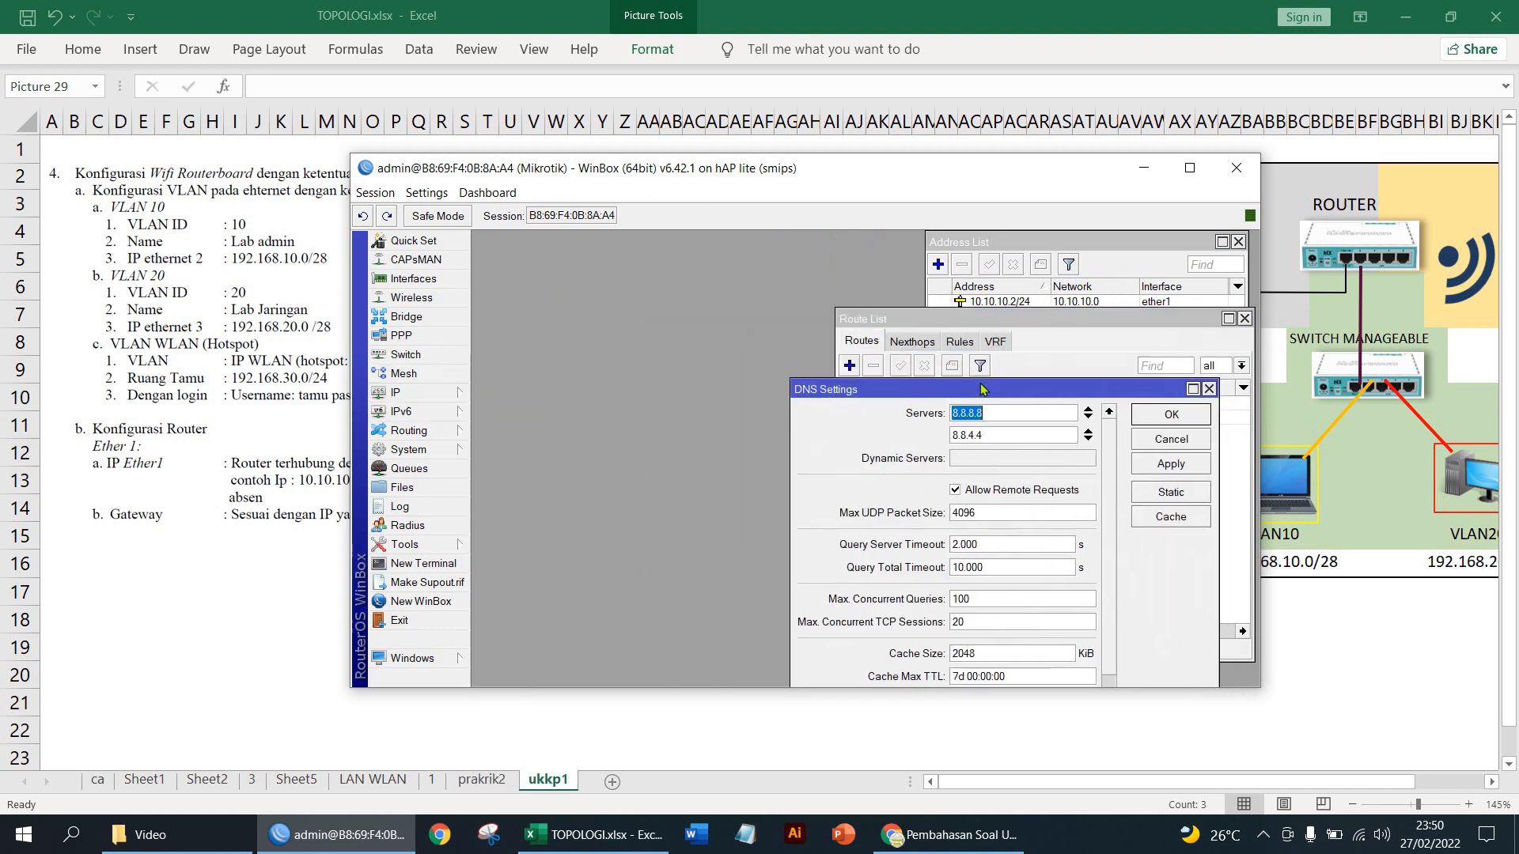
pyautogui.click(1170, 463)
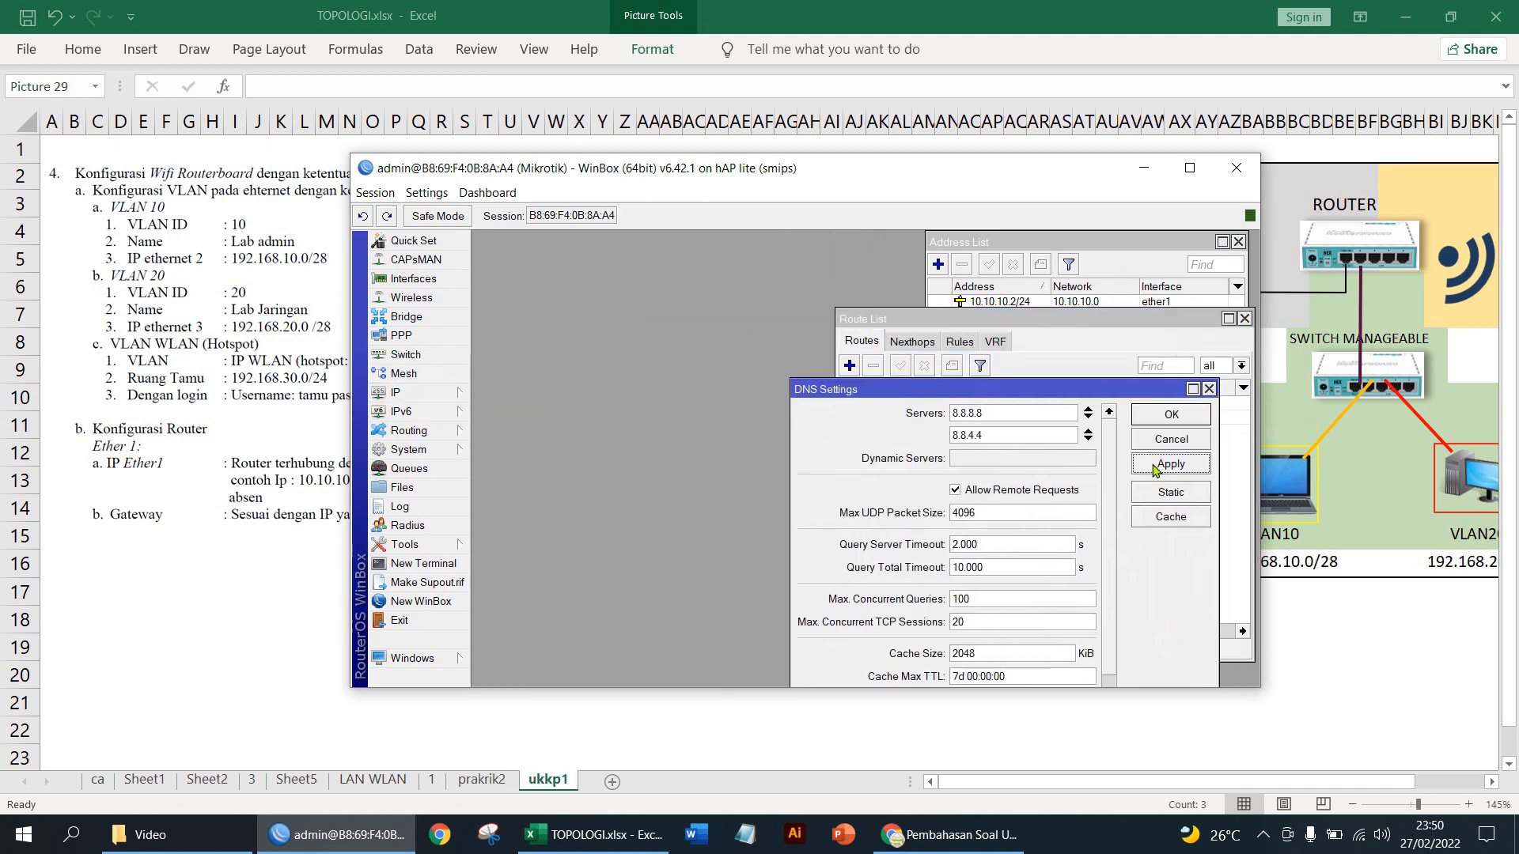
# Start a new firewall NAT rule with chain srcnat and out interface ether1.
pyautogui.click(400, 393)
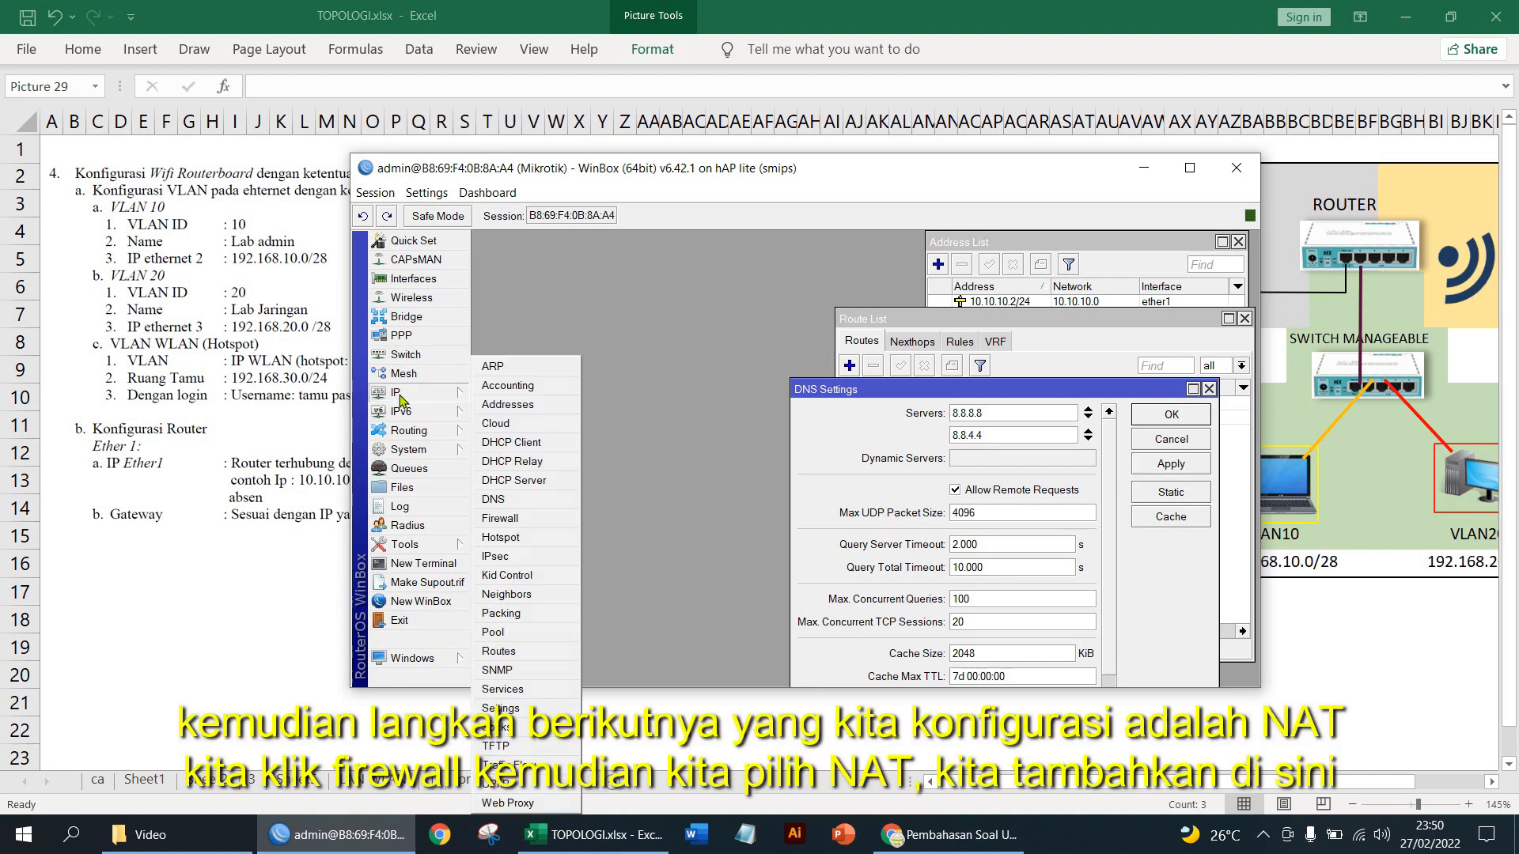
pyautogui.click(499, 519)
pyautogui.click(558, 263)
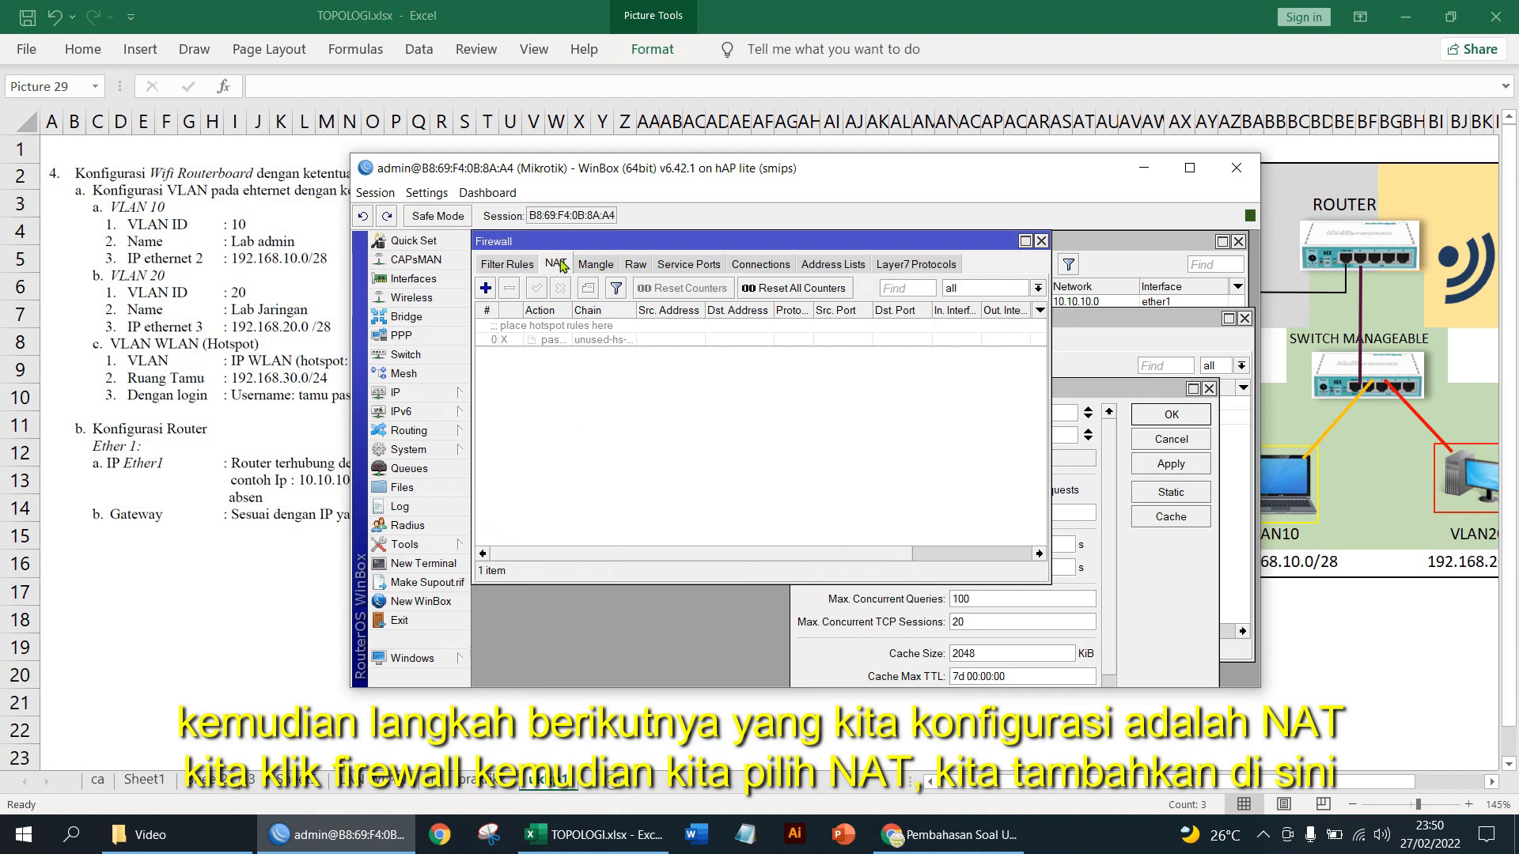
pyautogui.click(487, 290)
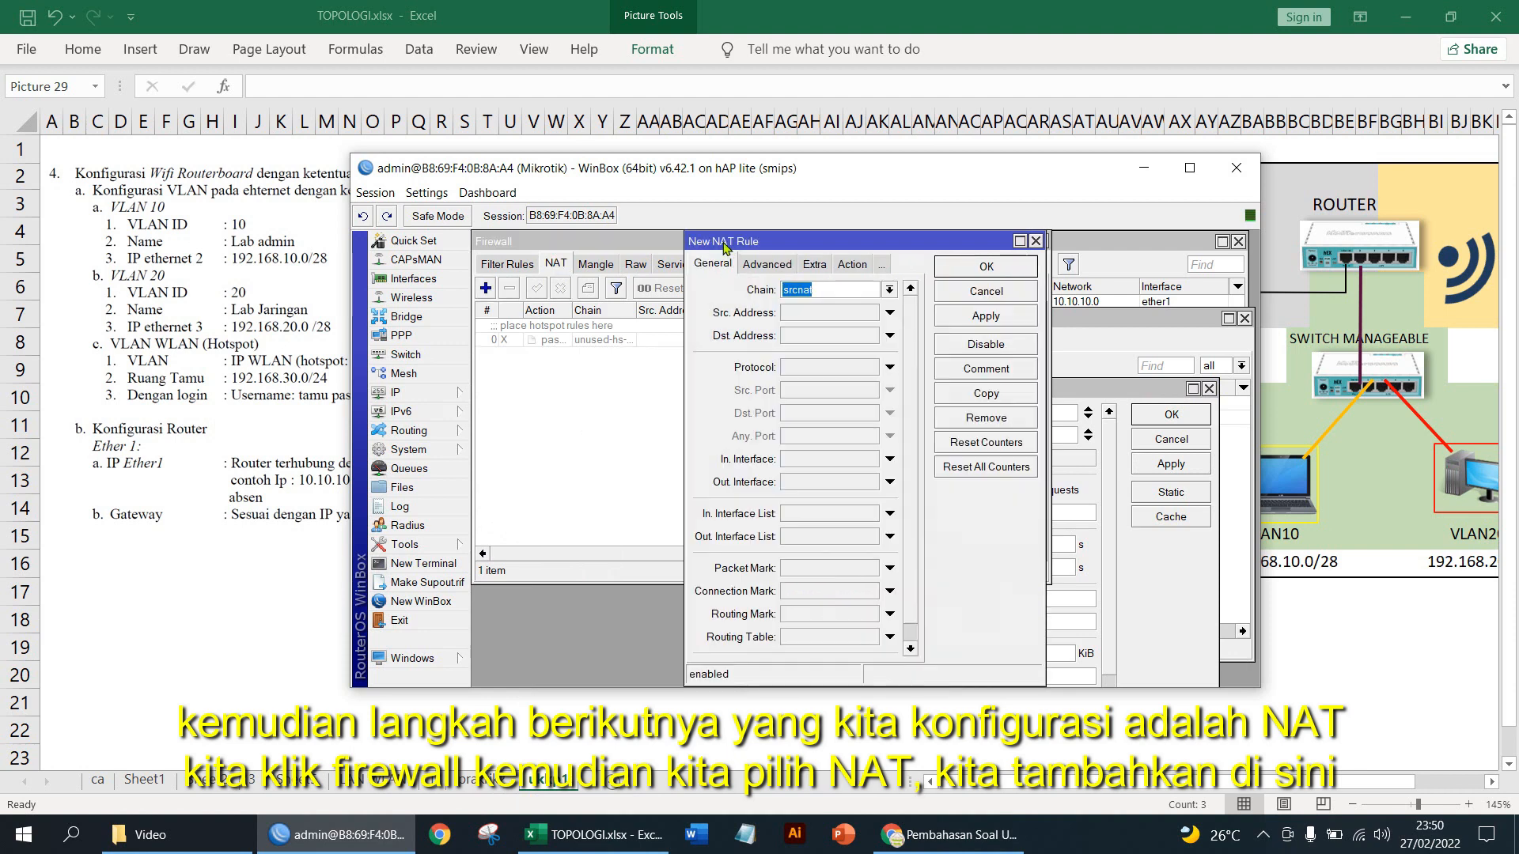
pyautogui.moveTo(725, 248); pyautogui.dragTo(597, 245)
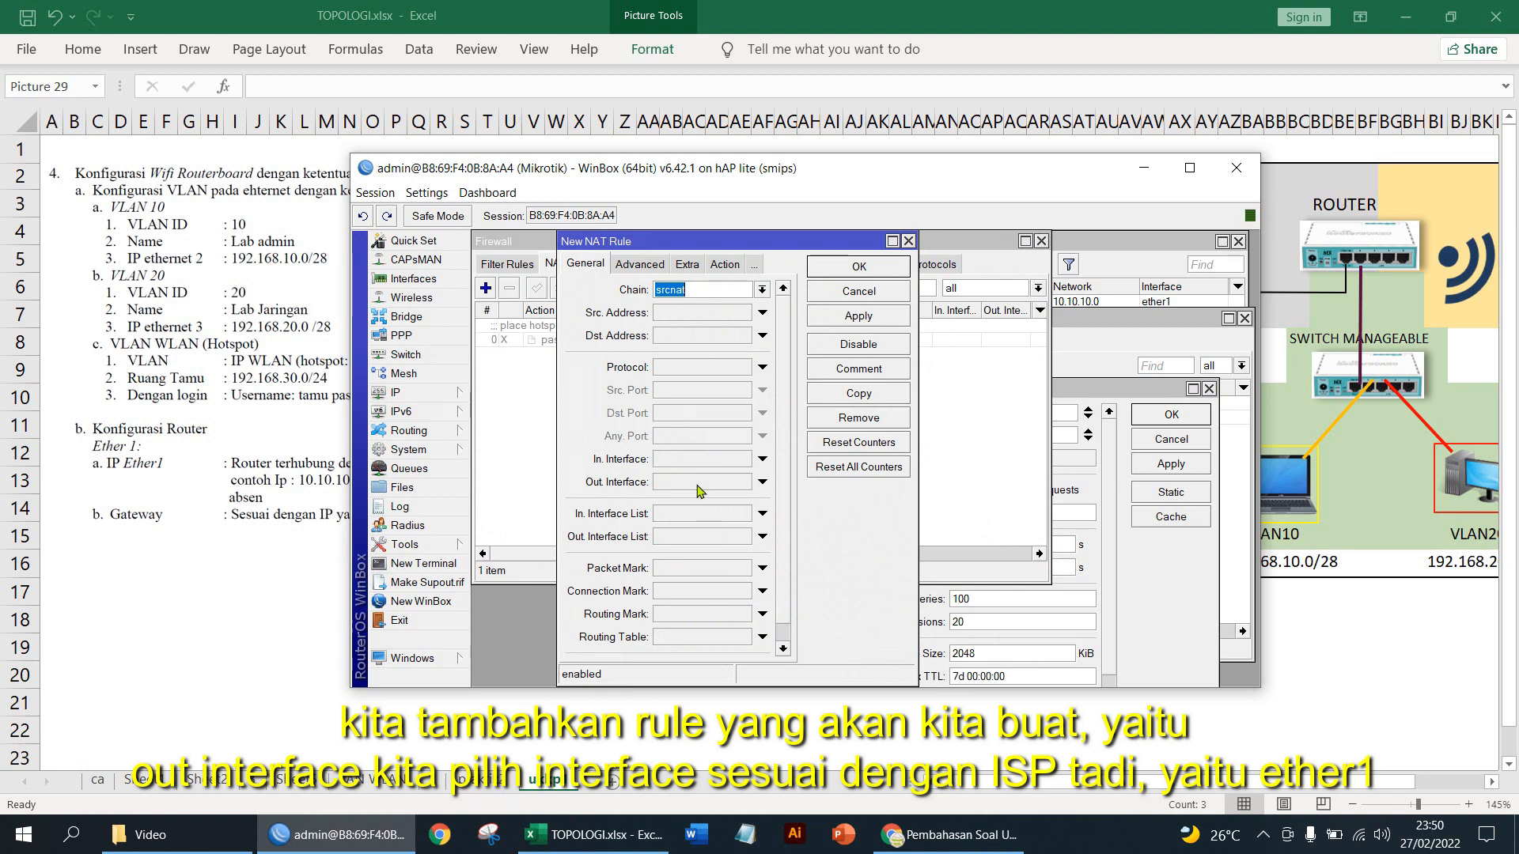
pyautogui.click(744, 487)
pyautogui.click(744, 482)
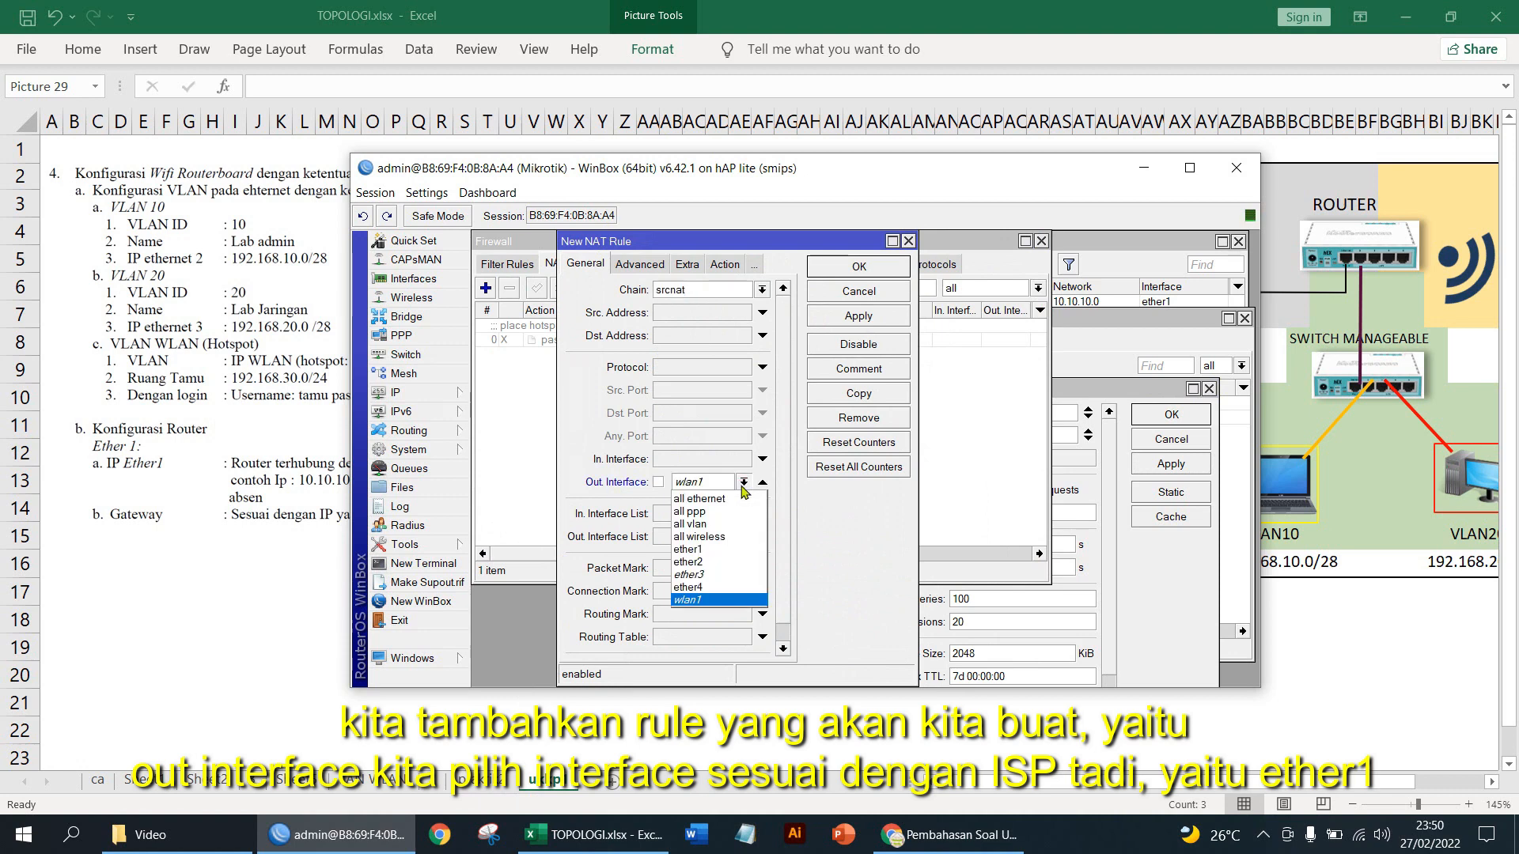
pyautogui.click(711, 550)
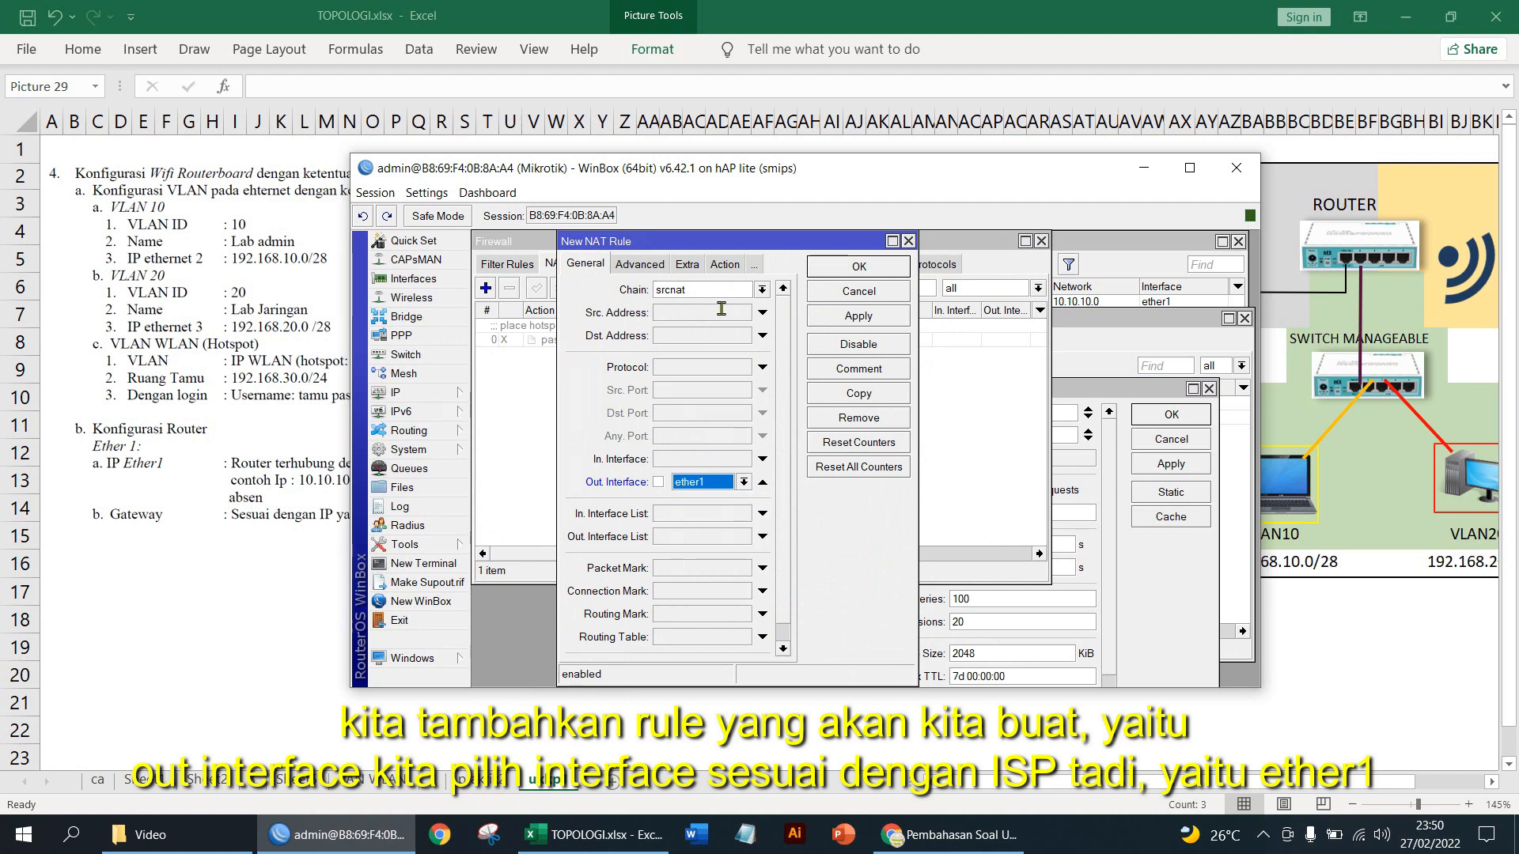
# Set the NAT rule's action to masquerade, apply it and close the rule.
pyautogui.click(725, 264)
pyautogui.click(780, 289)
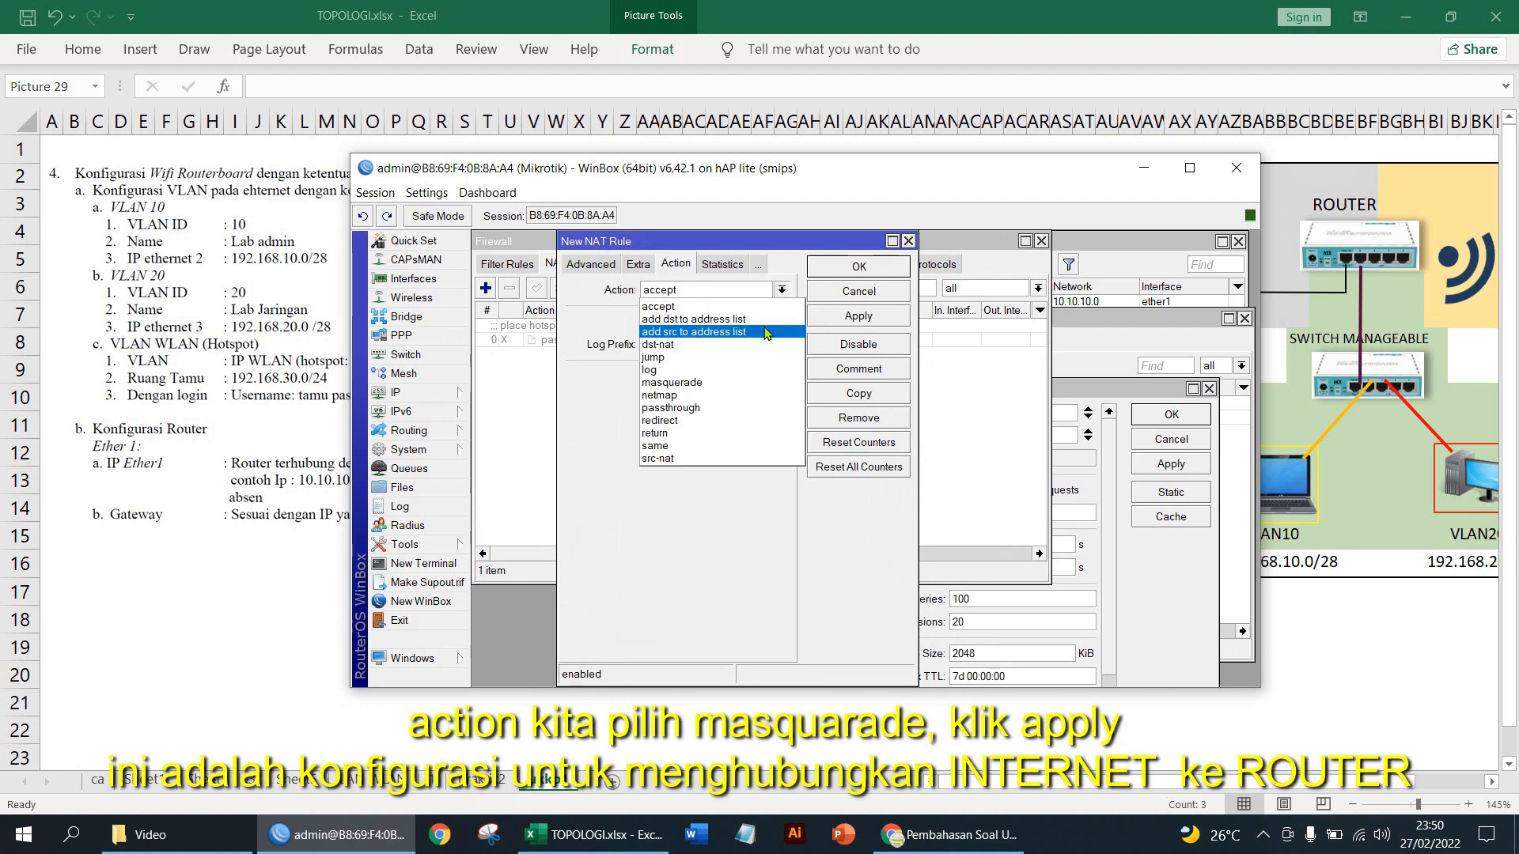
pyautogui.click(732, 382)
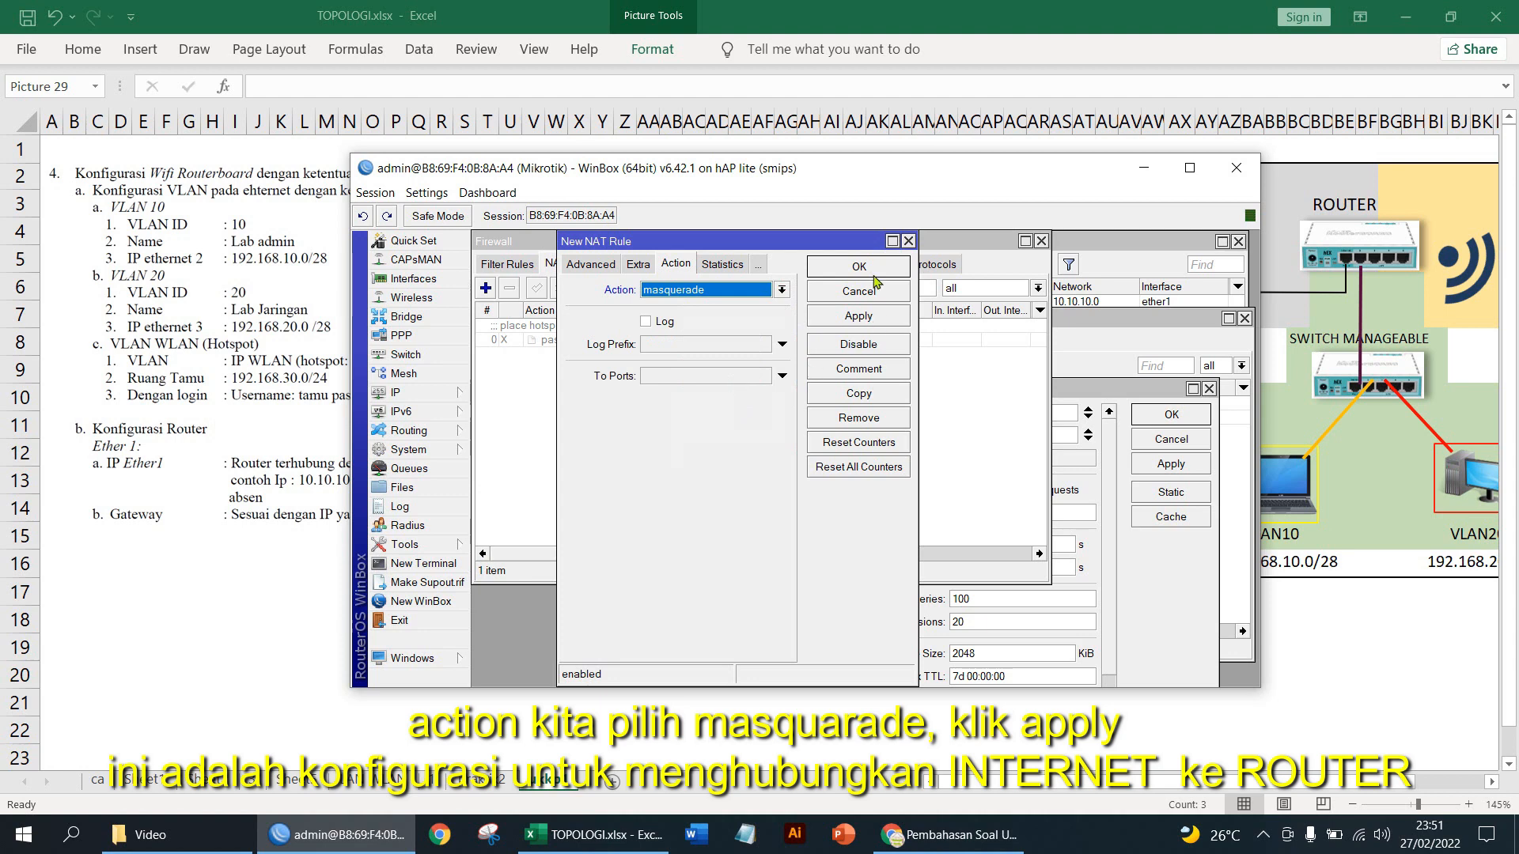
pyautogui.click(858, 316)
pyautogui.moveTo(762, 232); pyautogui.dragTo(764, 387)
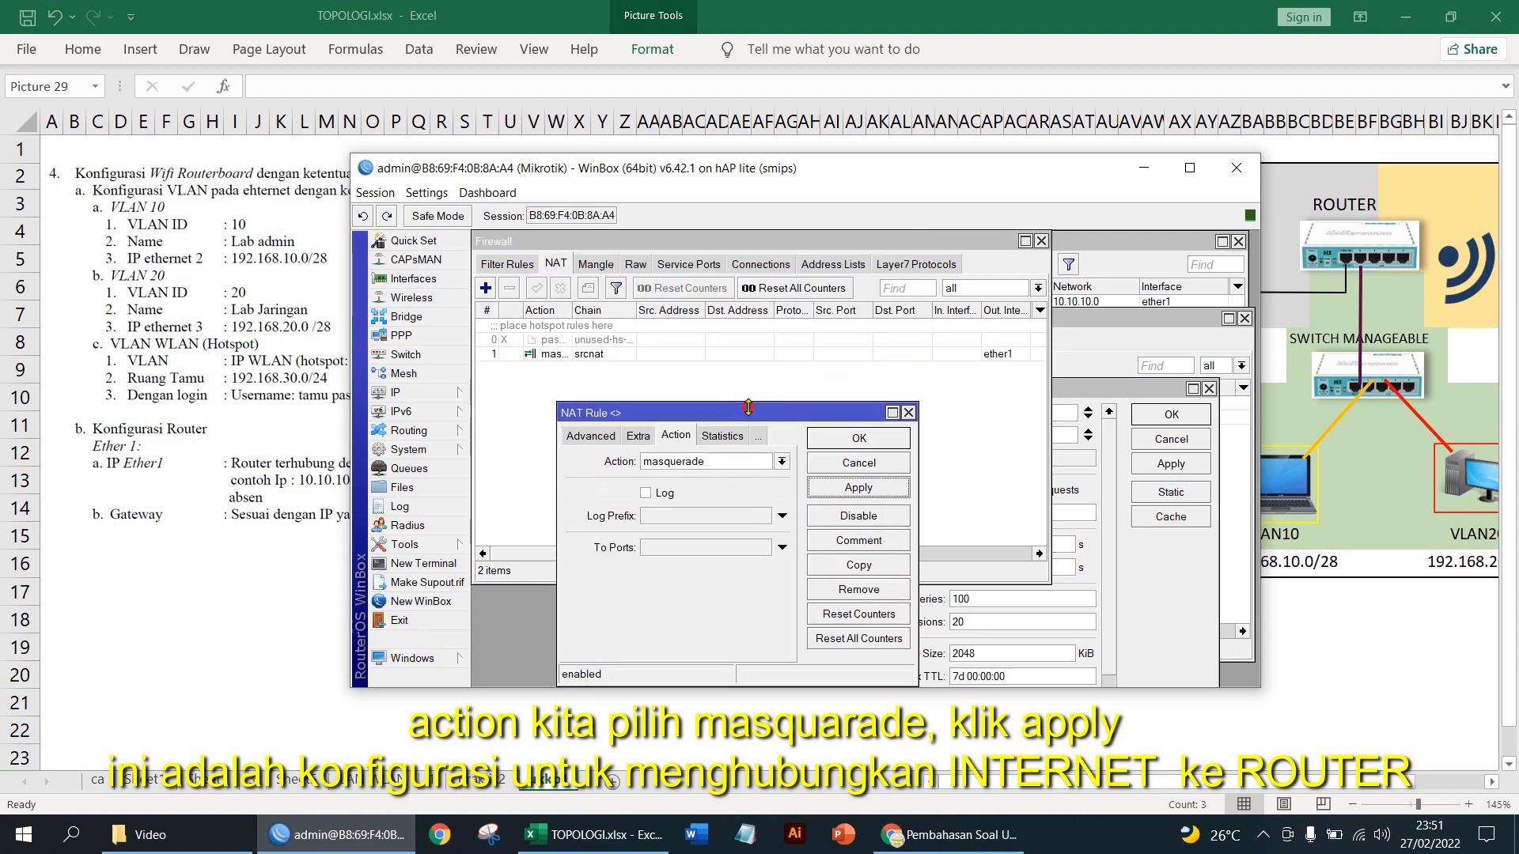
pyautogui.click(858, 419)
# Arrange the firewall window below the DNS settings so all four configuration windows can be seen, with the firewall in front.
pyautogui.moveTo(752, 242); pyautogui.dragTo(947, 429)
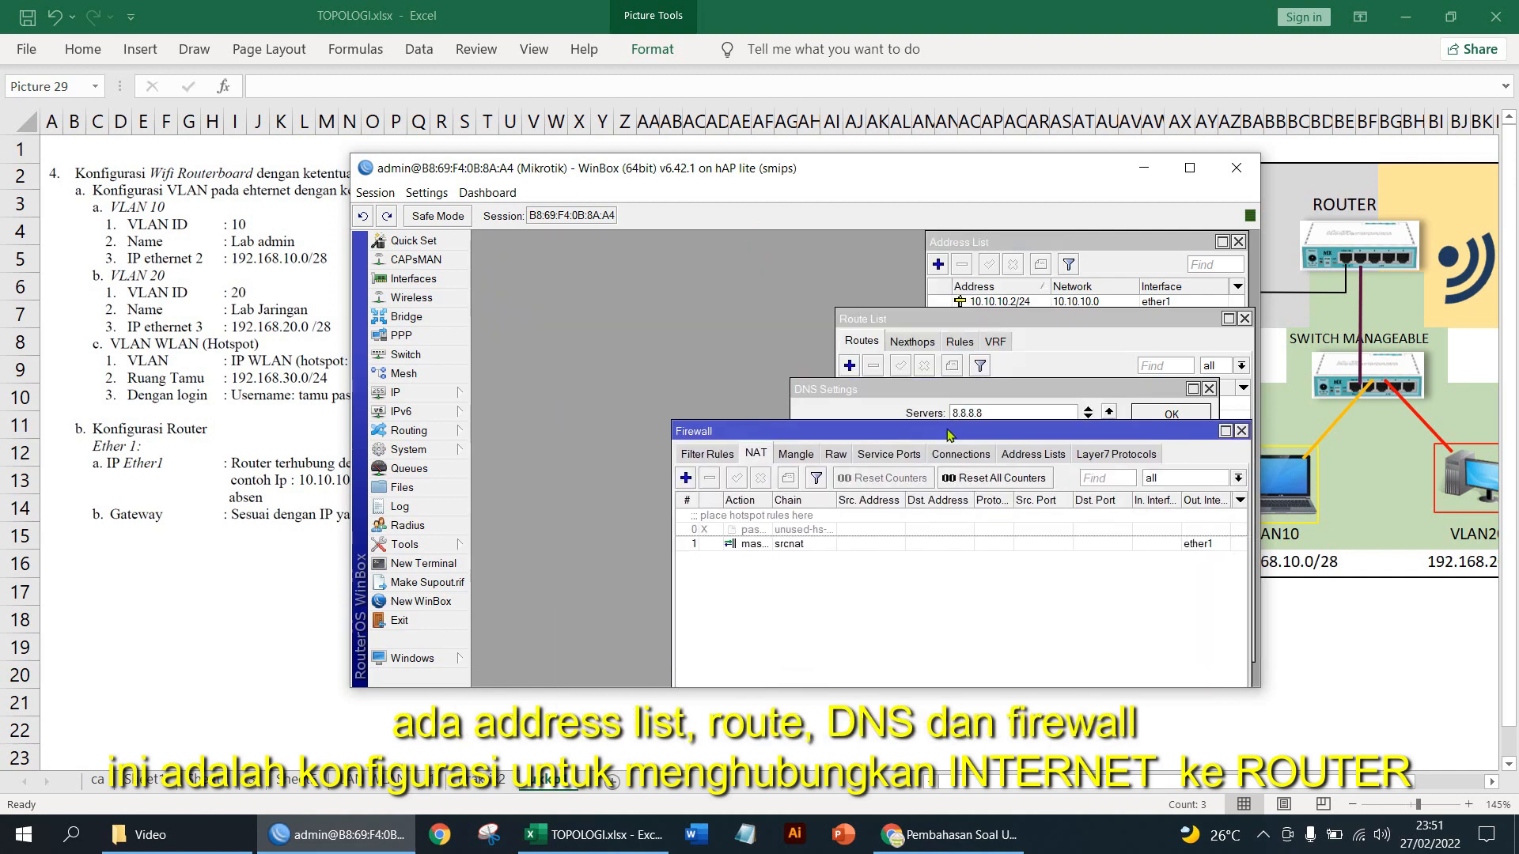
pyautogui.click(835, 399)
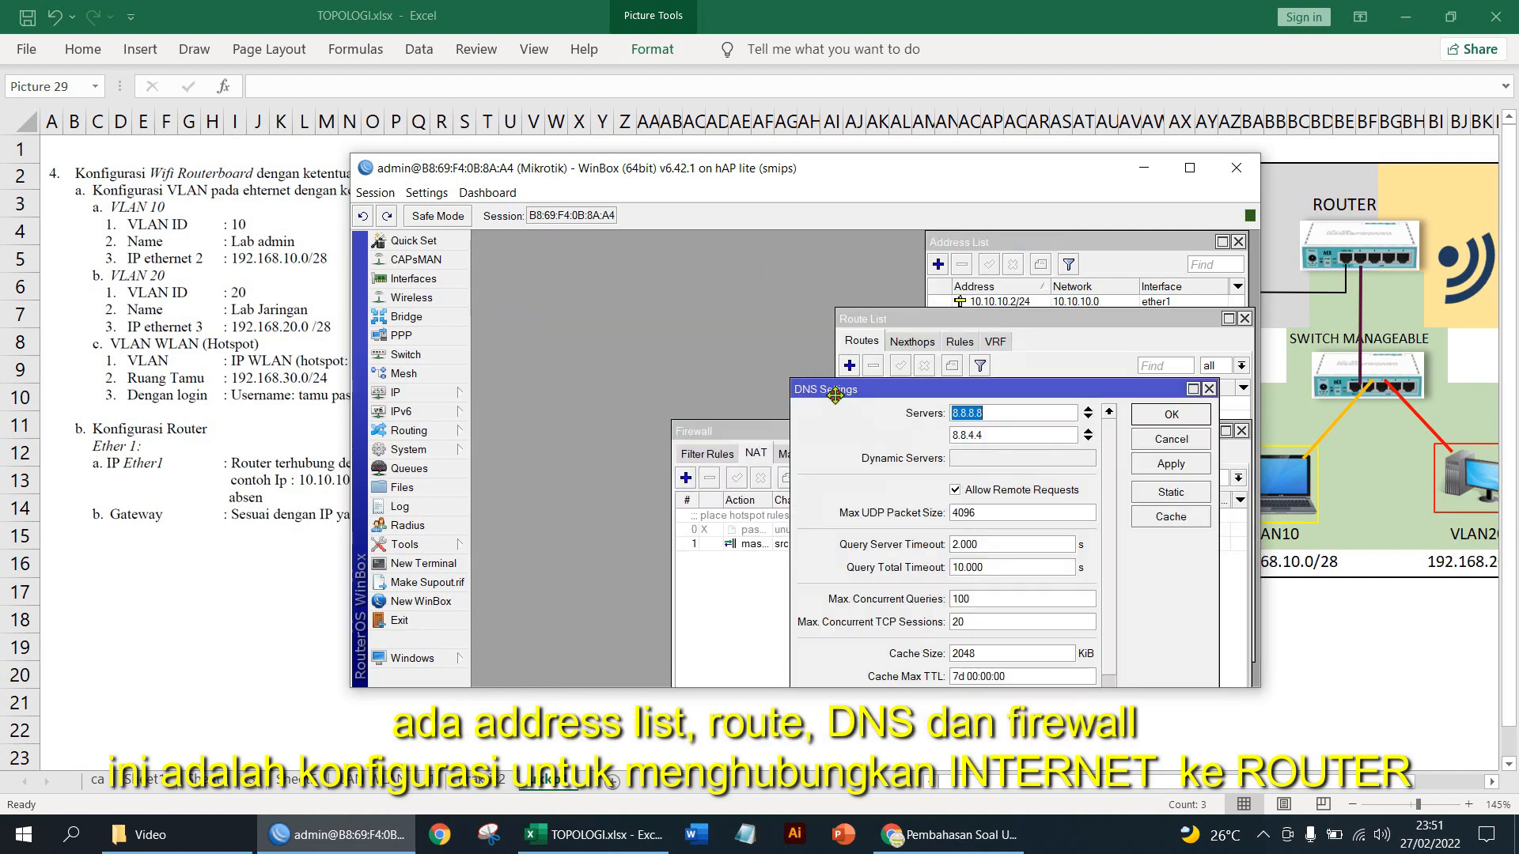
pyautogui.click(729, 434)
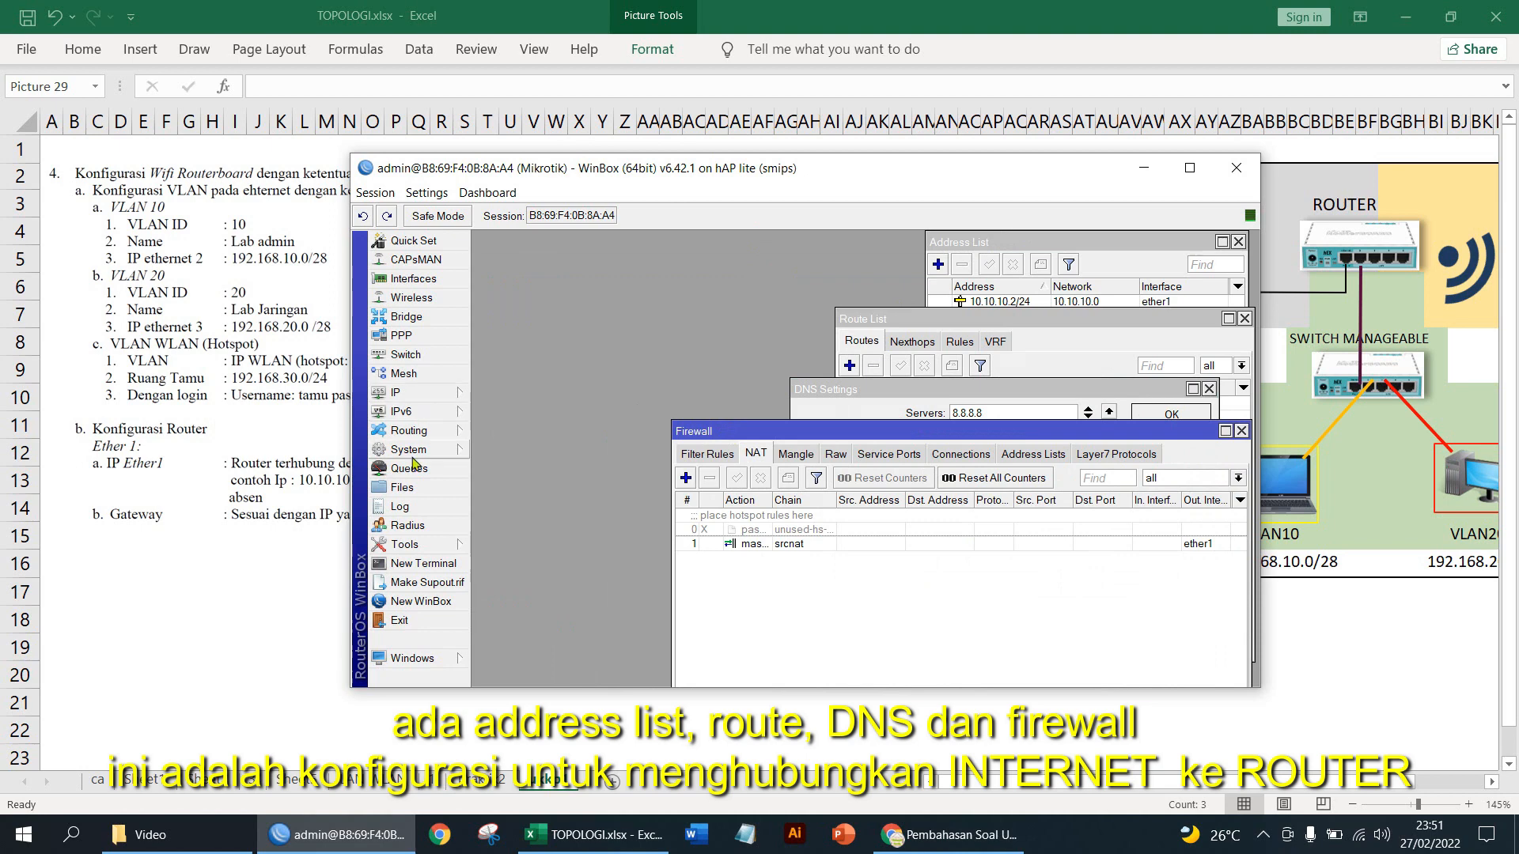
# Test the router's internet connection by pinging google.com from a new terminal.
pyautogui.click(423, 563)
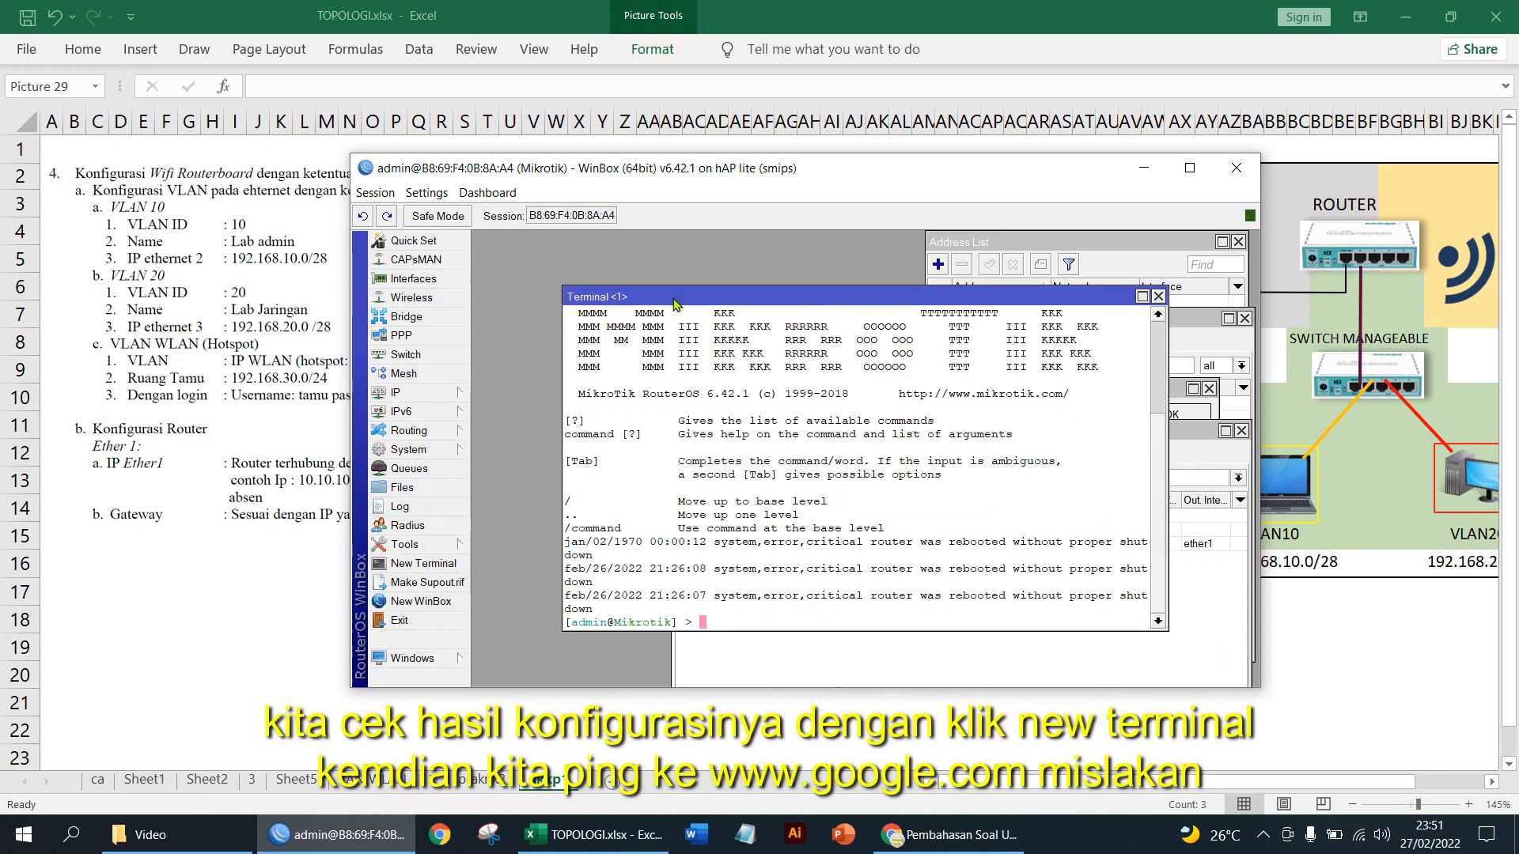
pyautogui.moveTo(678, 298); pyautogui.dragTo(611, 294)
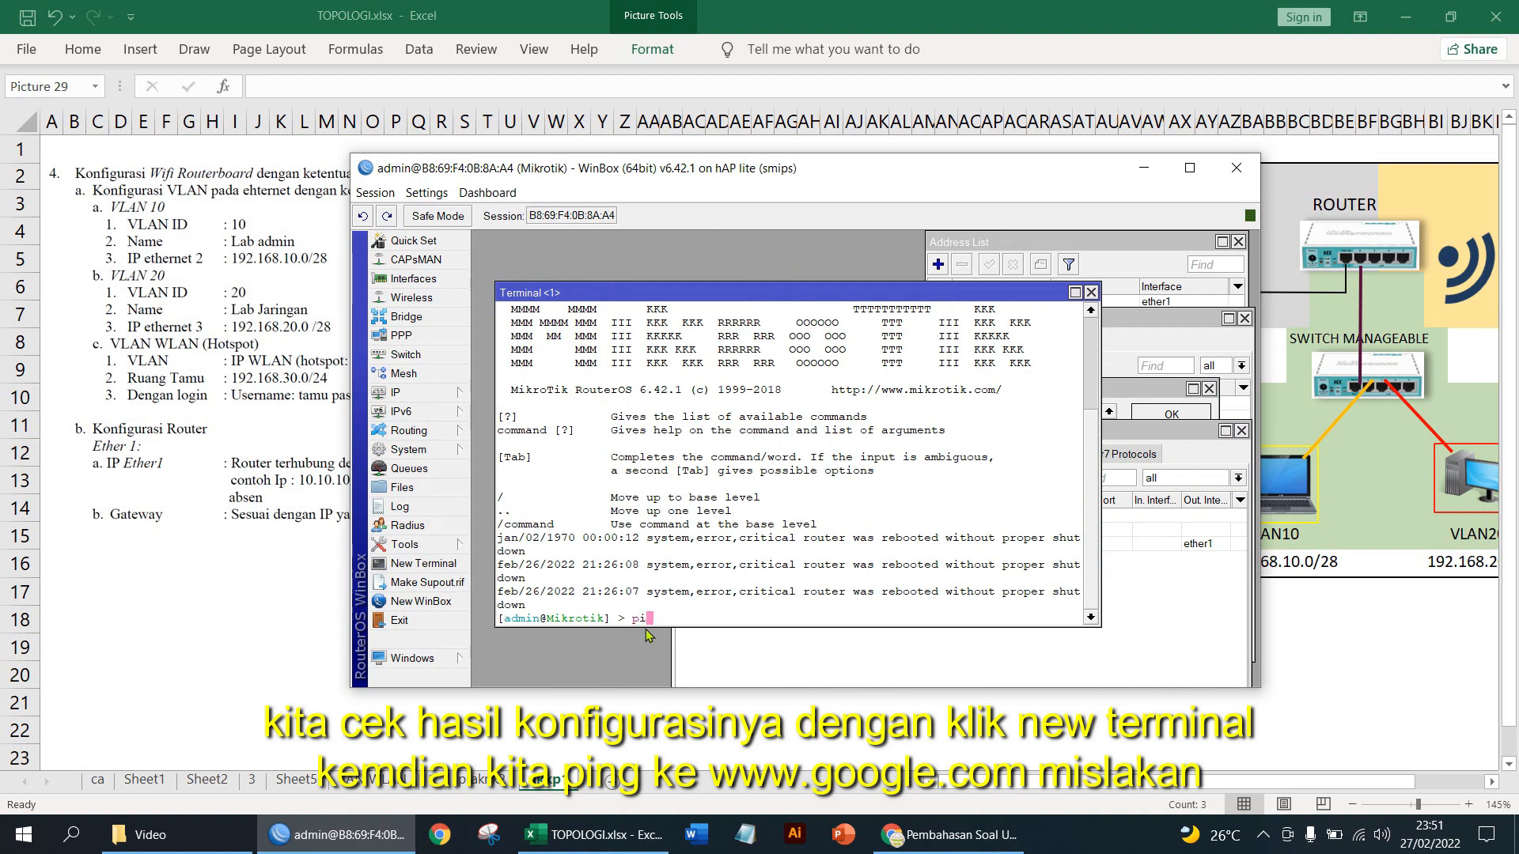
pyautogui.write('ping google')
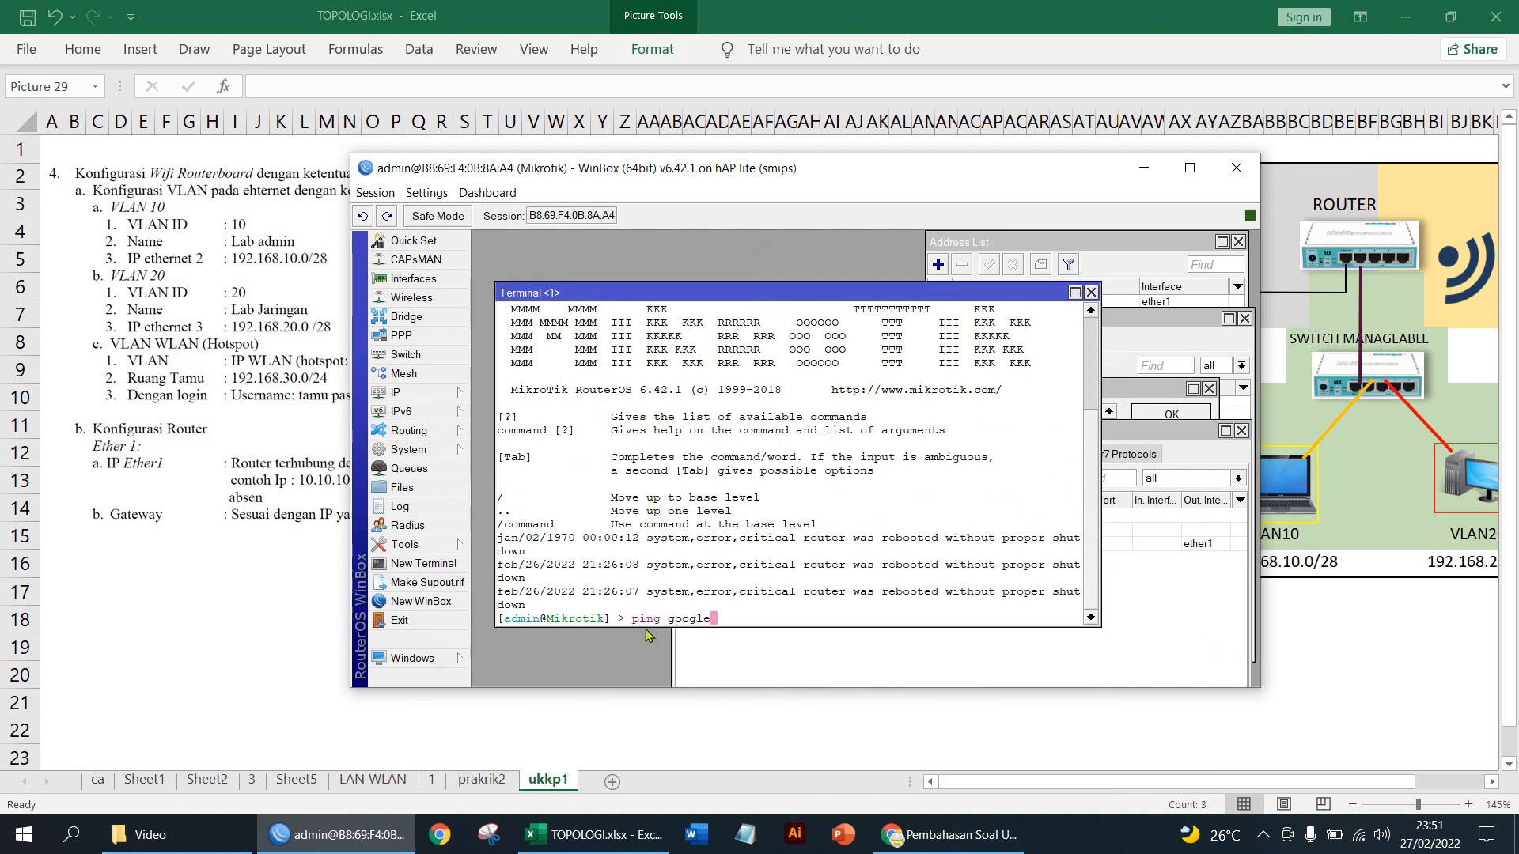
pyautogui.write('.com')
pyautogui.press('Return')
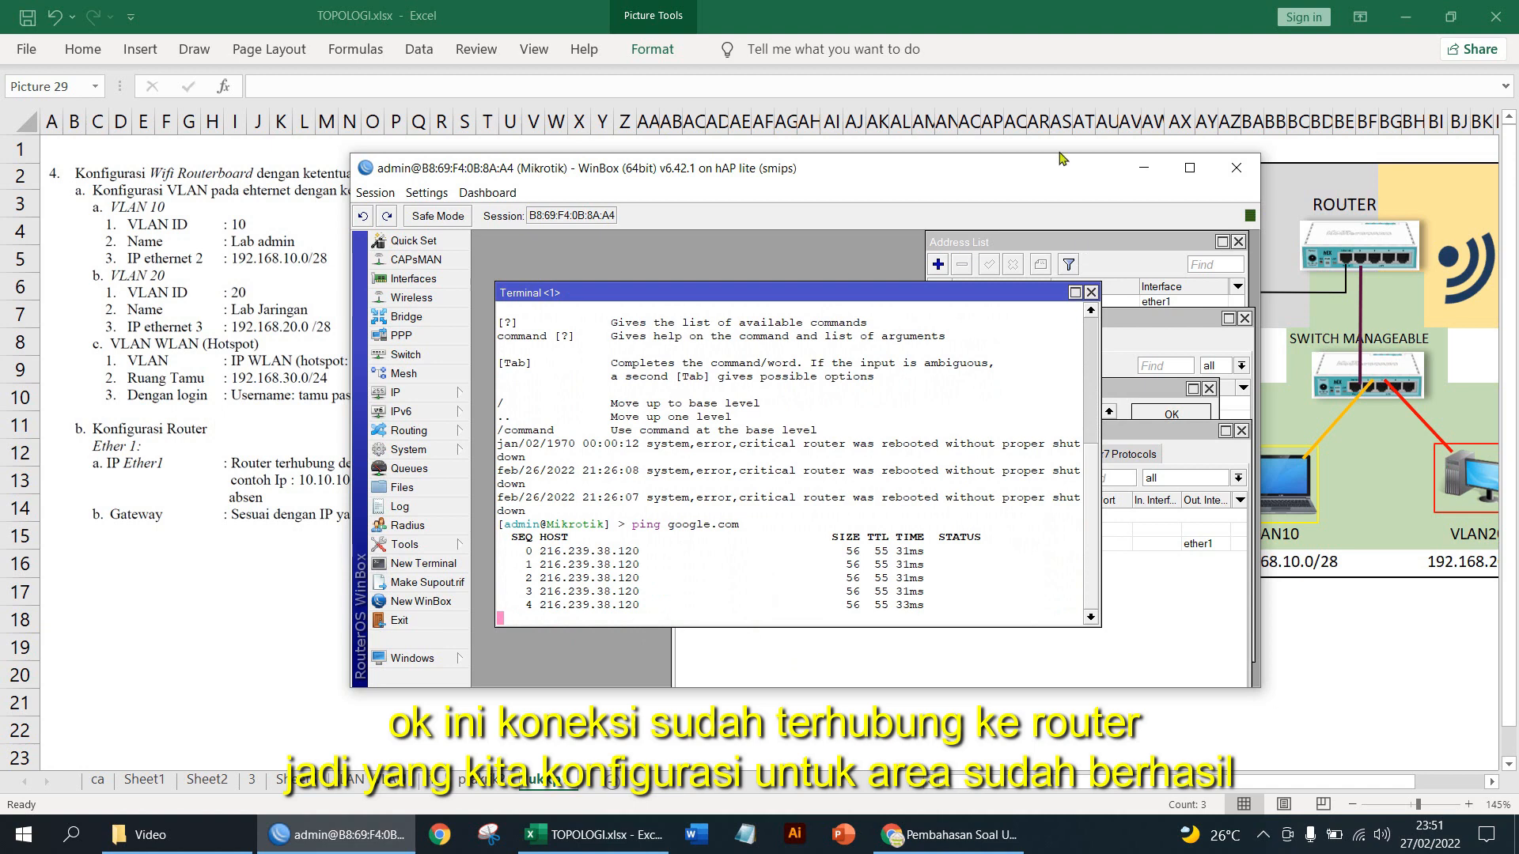
# Minimize WinBox and select the ISP-to-router area of the topology diagram in the Excel worksheet.
pyautogui.click(1144, 168)
pyautogui.moveTo(1111, 172); pyautogui.dragTo(1366, 305)
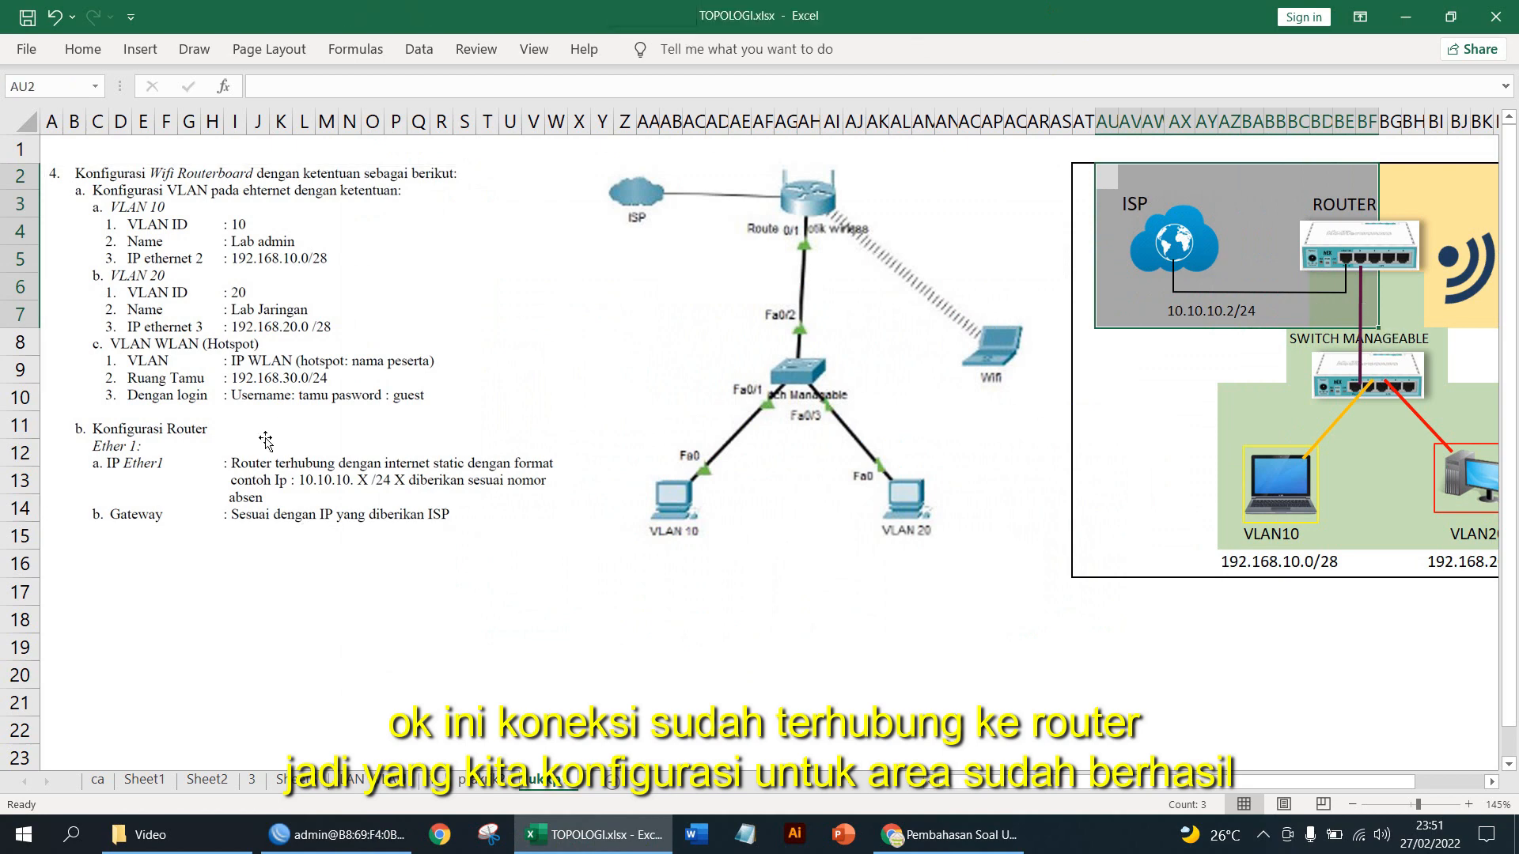
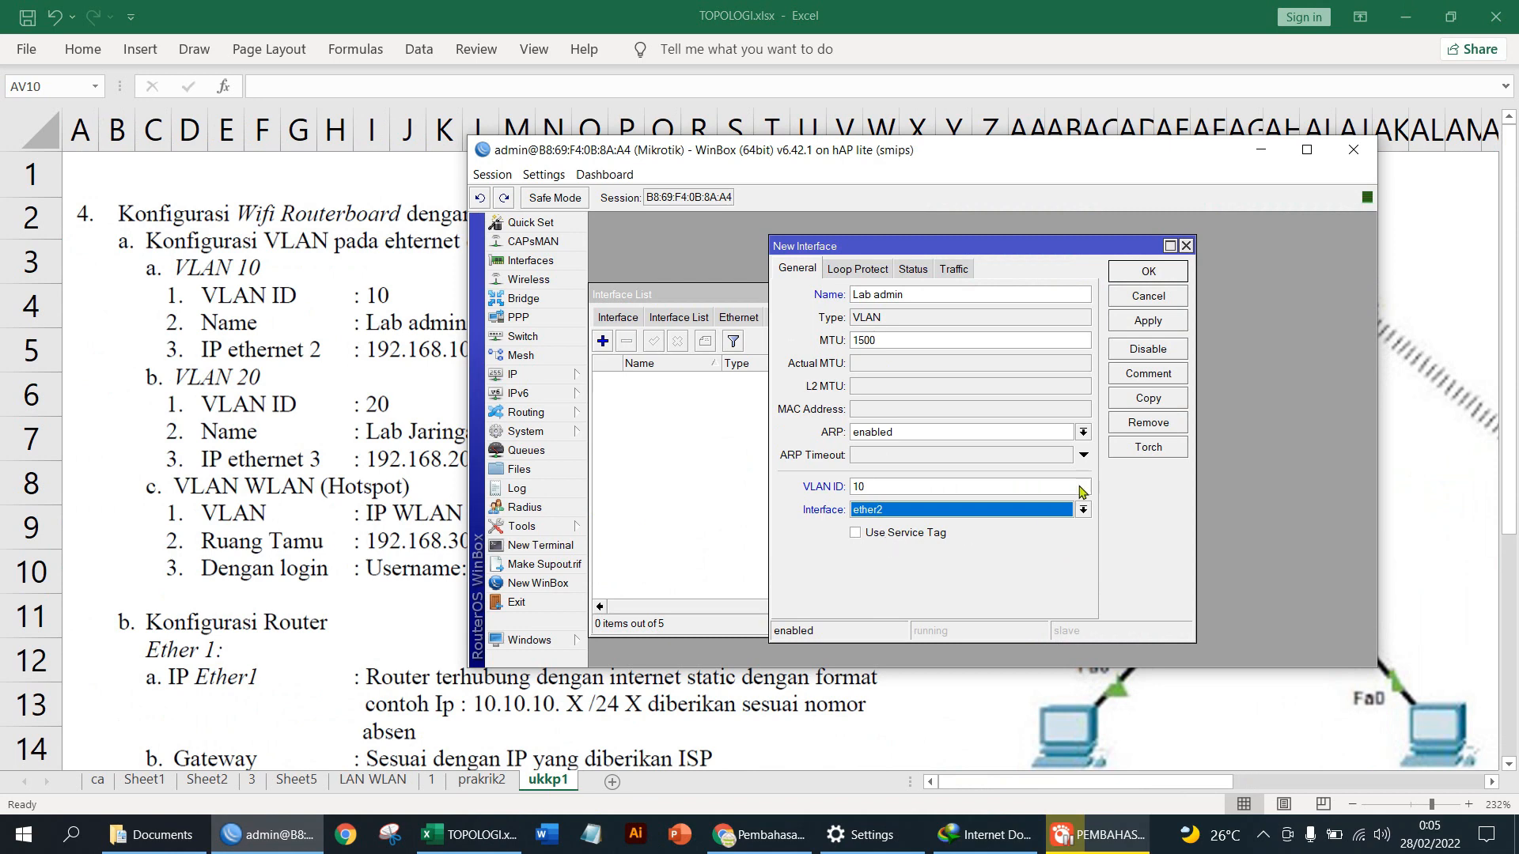
# Save the new VLAN interface Lab admin with VLAN ID 10 on ether2.
pyautogui.click(1153, 275)
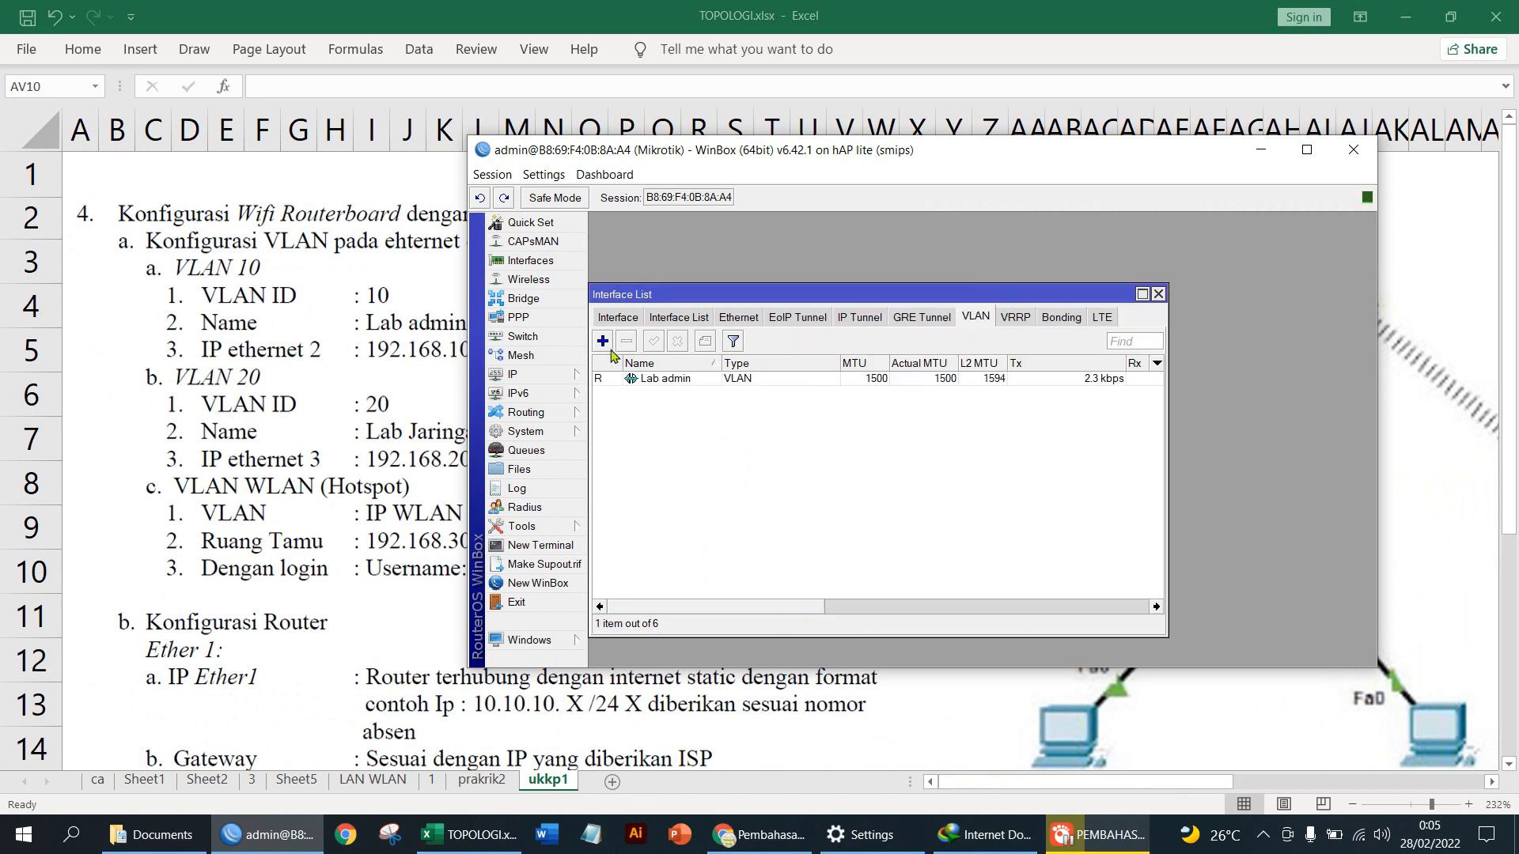
# Add a VLAN interface named Lab Jaringan with VLAN ID 20 on ether2, then show the full interface list.
pyautogui.click(603, 343)
pyautogui.moveTo(887, 298); pyautogui.dragTo(770, 280)
pyautogui.write('Lab Jaringan')
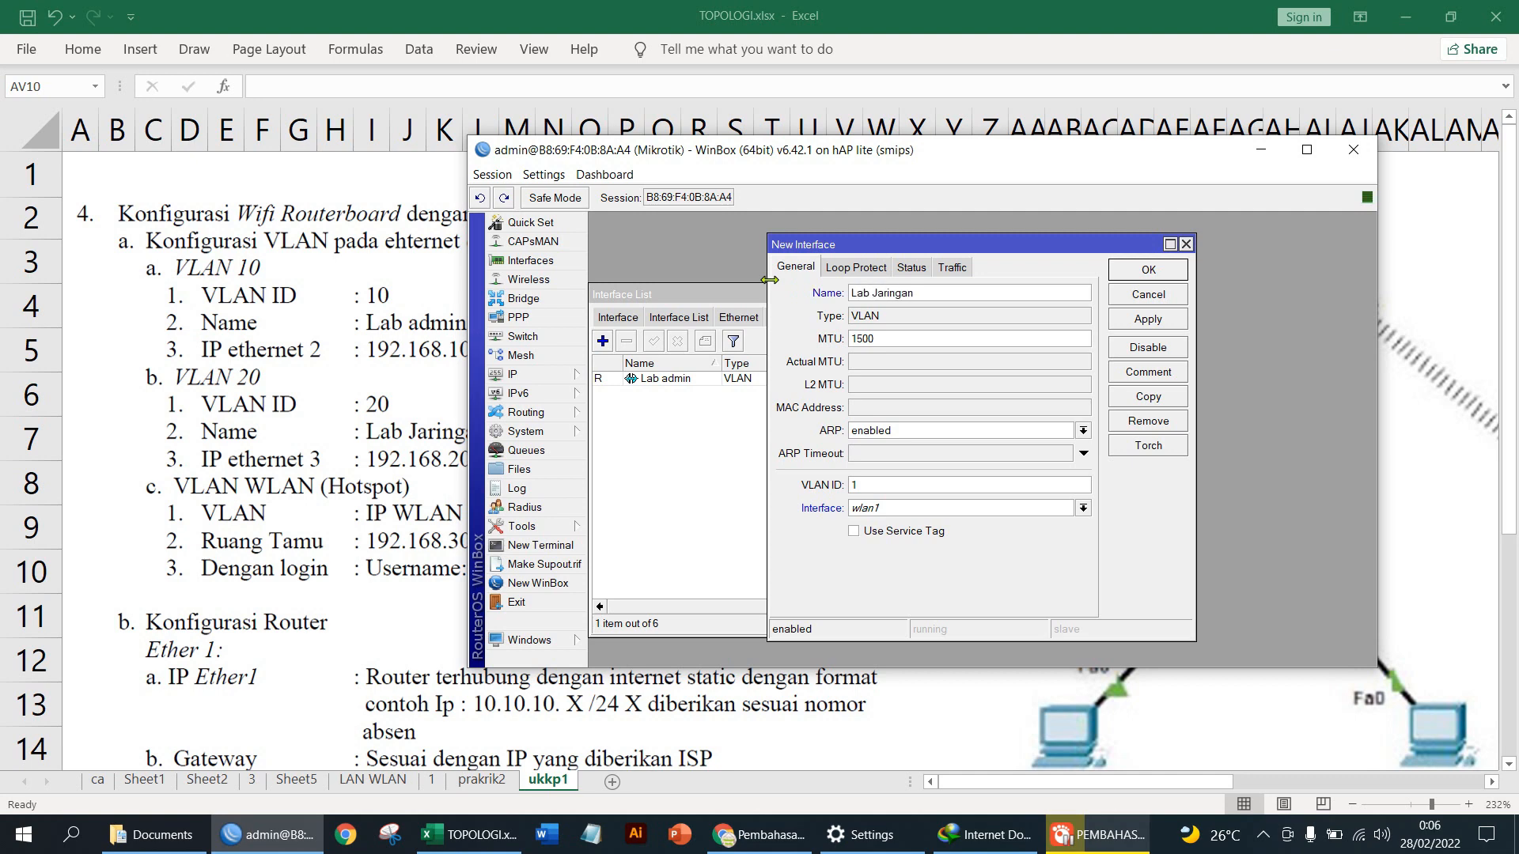
pyautogui.moveTo(874, 483); pyautogui.dragTo(795, 497)
pyautogui.click(866, 508)
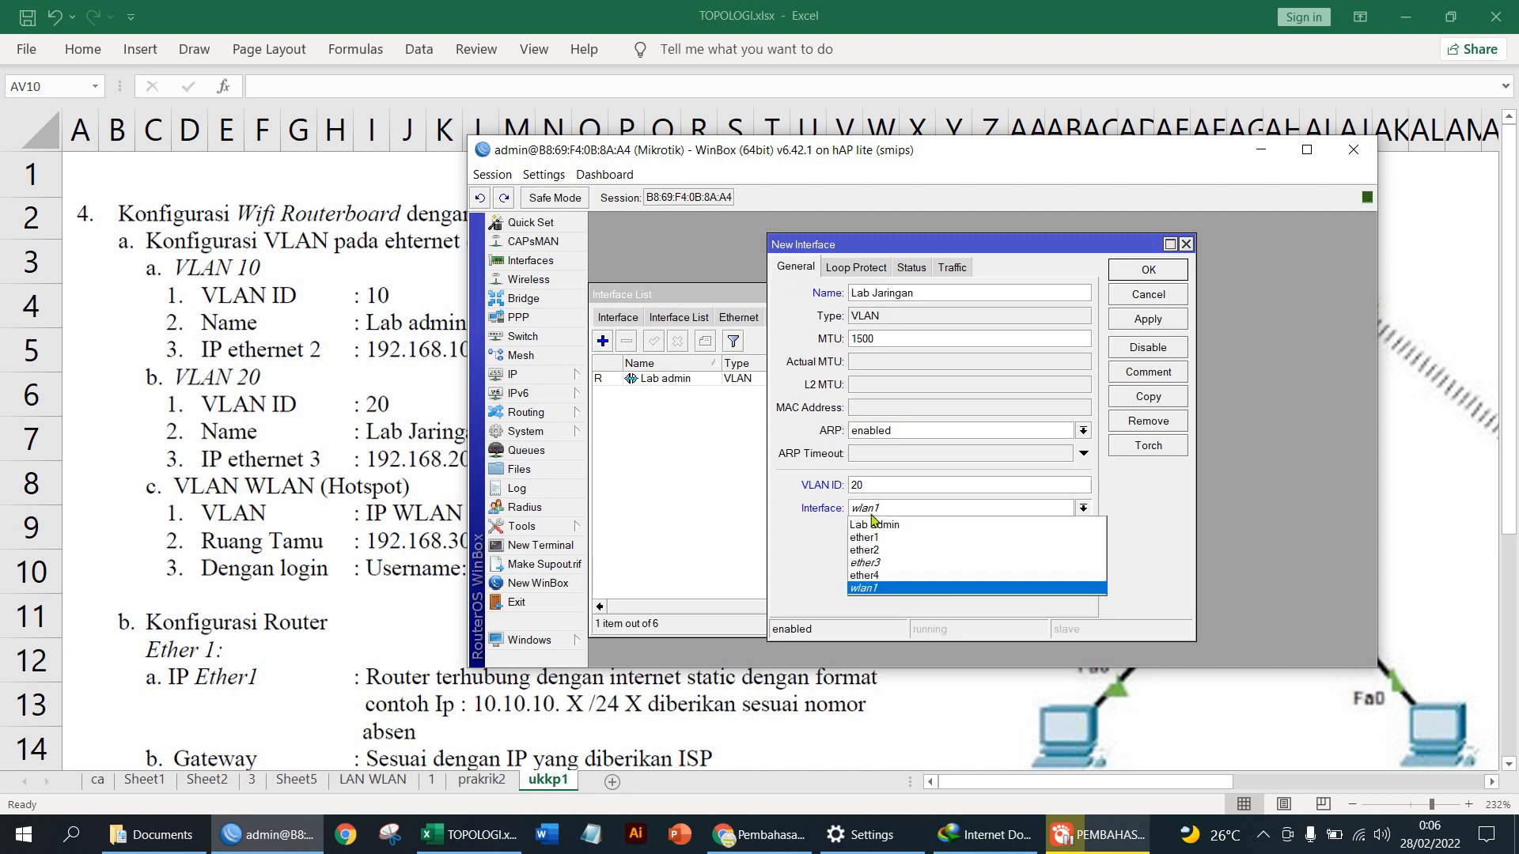
pyautogui.click(886, 552)
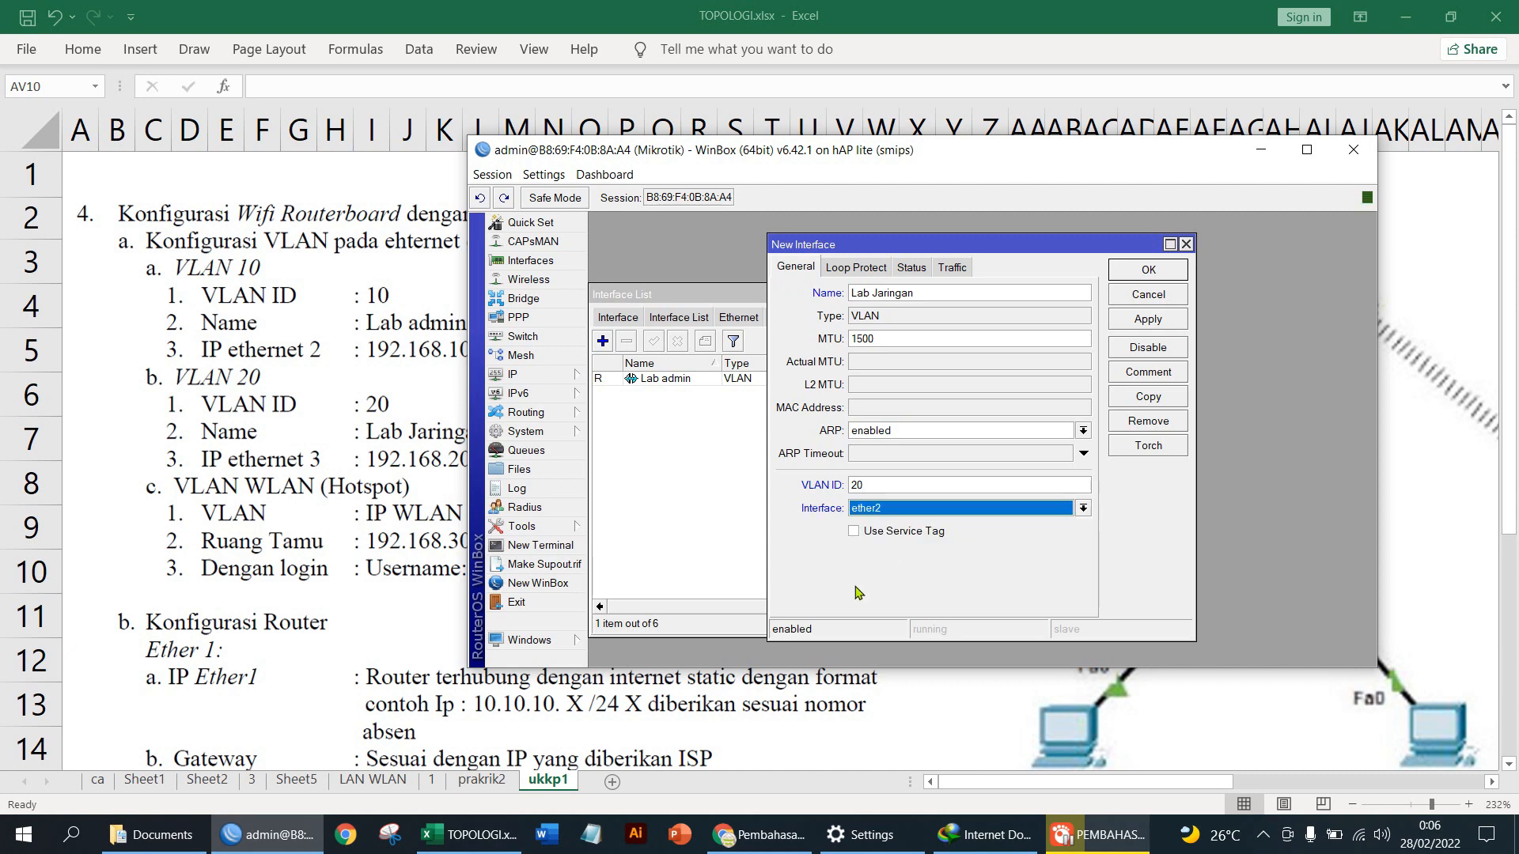
pyautogui.click(1153, 272)
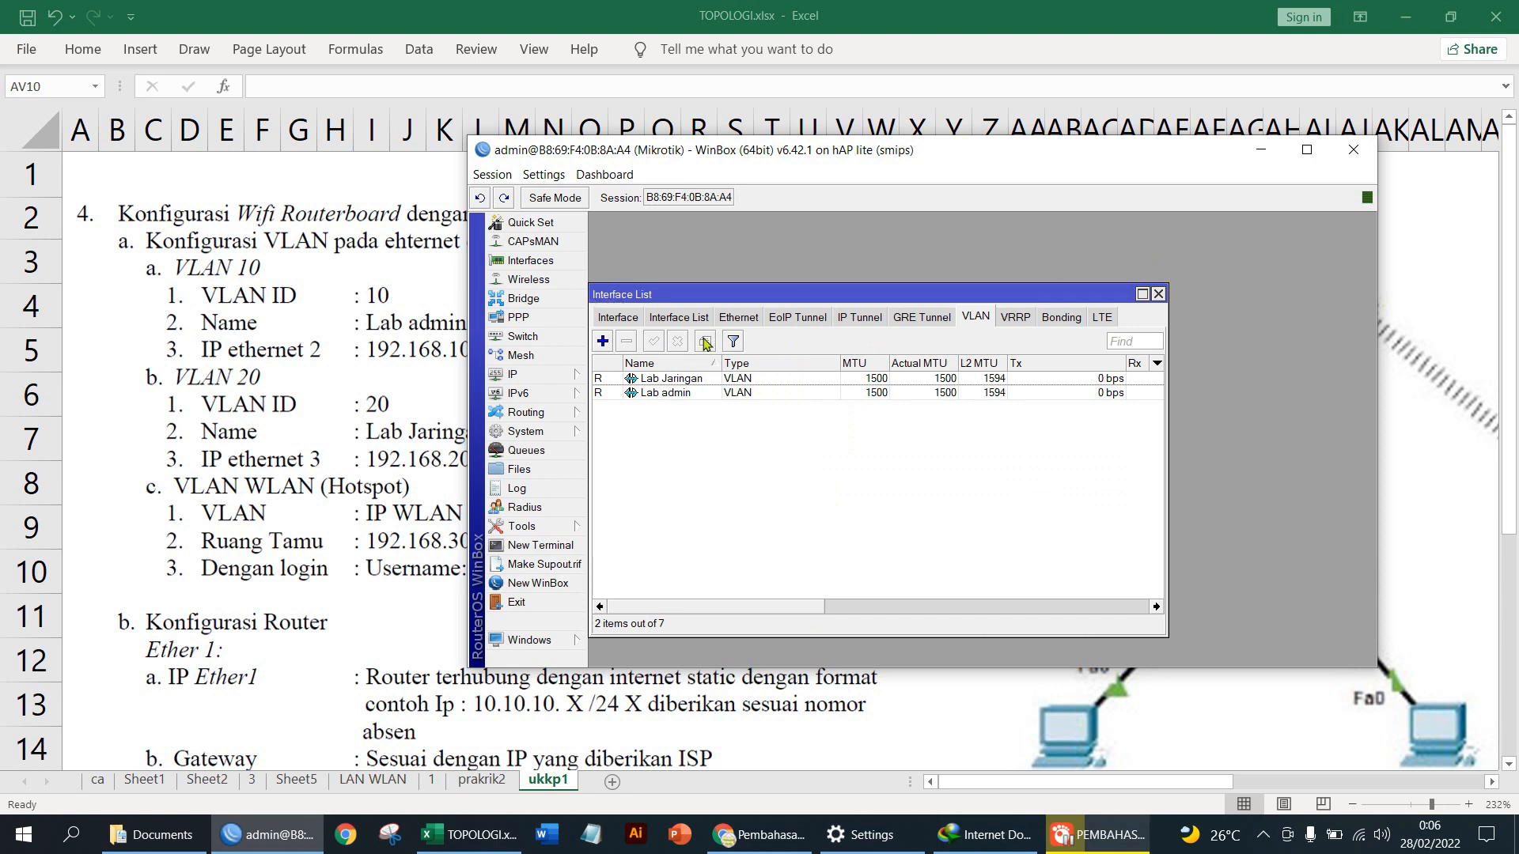
pyautogui.click(630, 317)
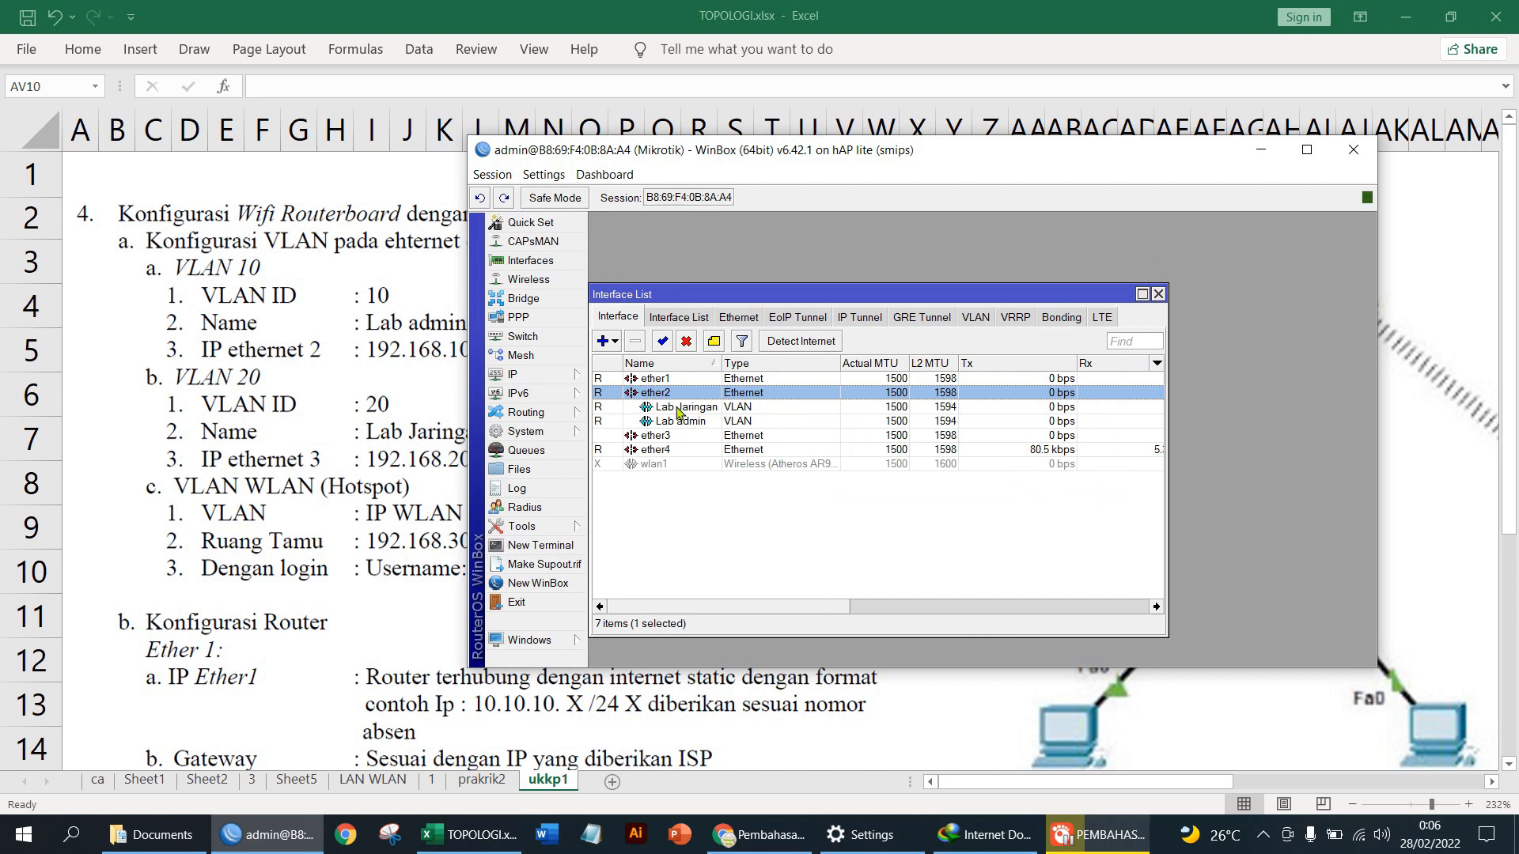
# Move the interface list aside and narrow the WinBox window from its outer edge to uncover the VLAN requirements in the worksheet.
pyautogui.click(671, 407)
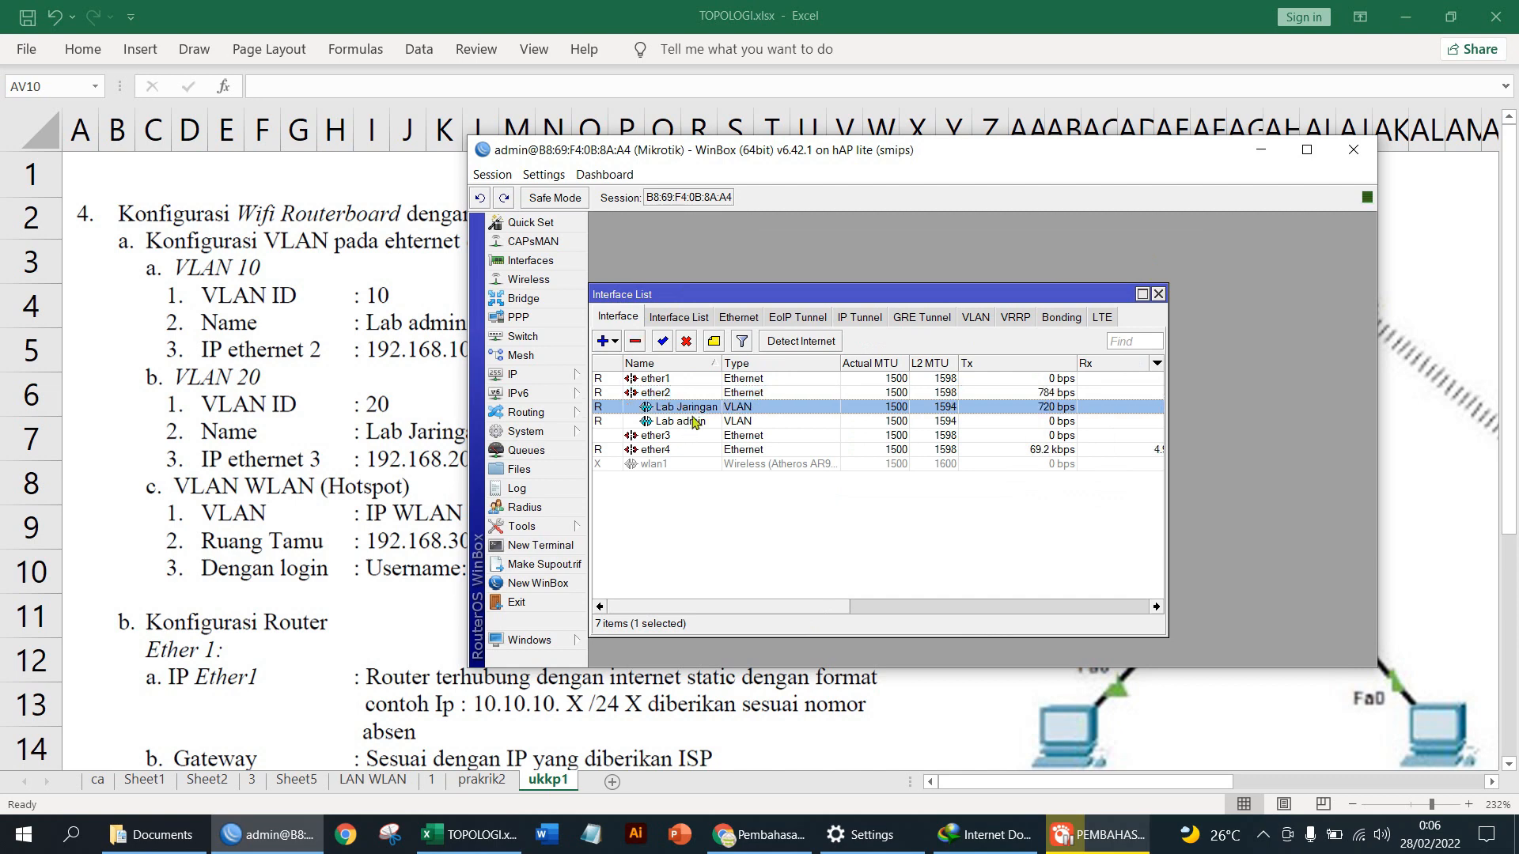
pyautogui.click(688, 421)
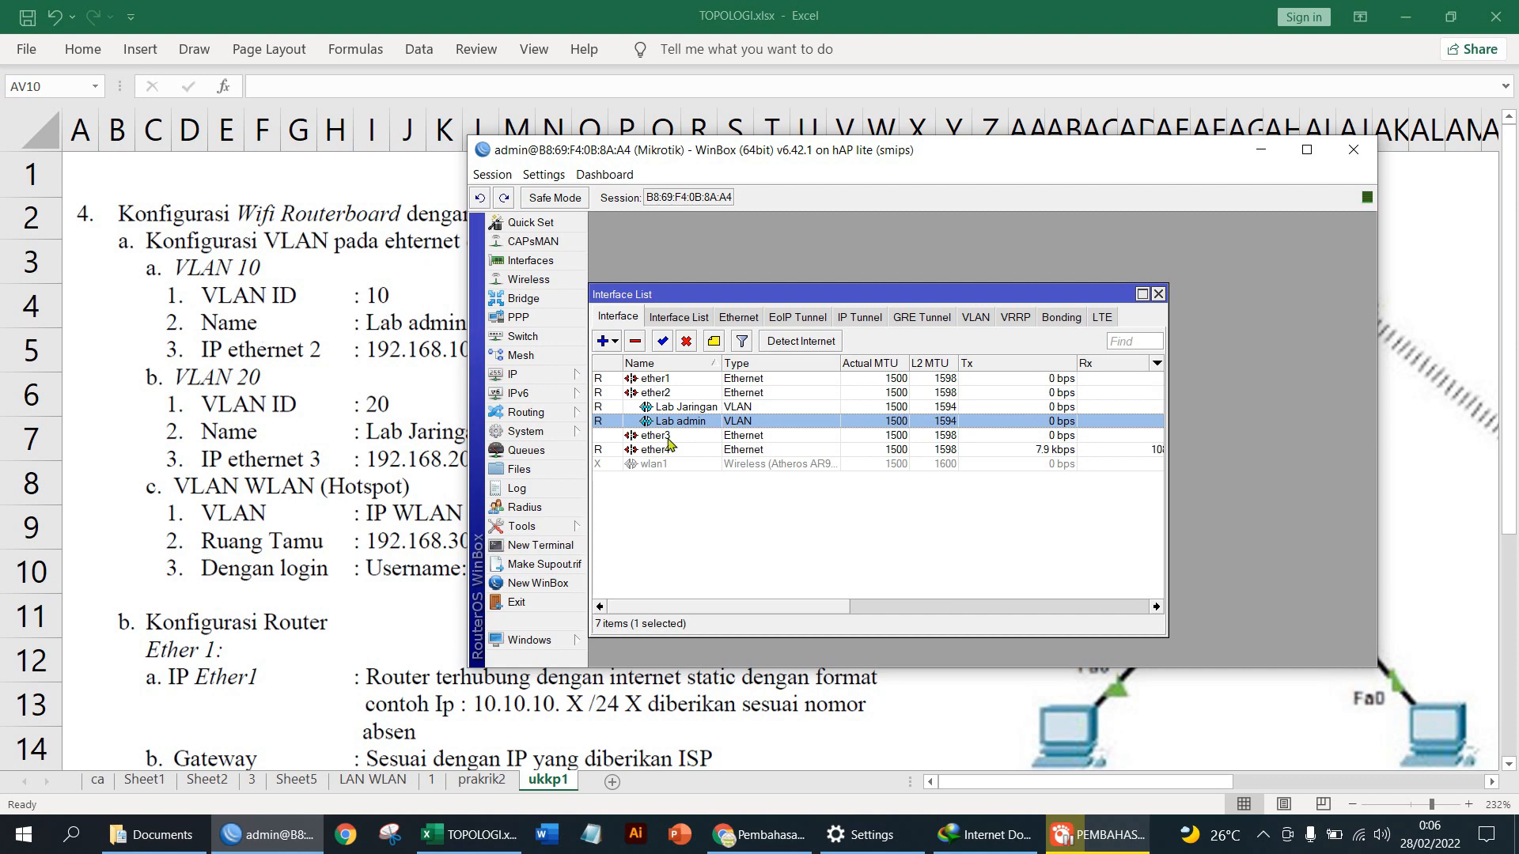
pyautogui.moveTo(649, 294); pyautogui.dragTo(826, 230)
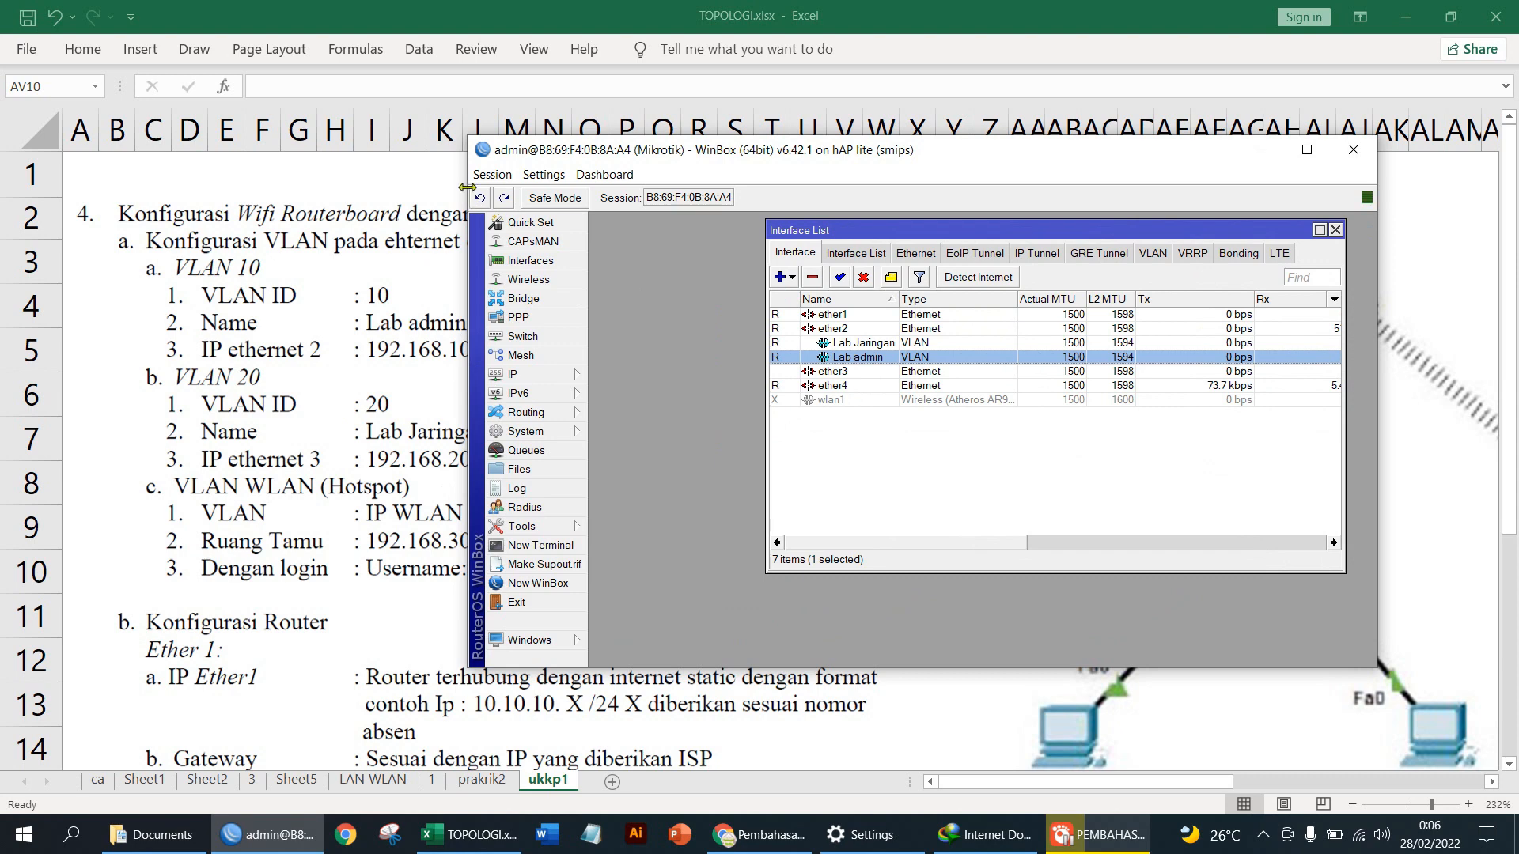
pyautogui.moveTo(467, 187); pyautogui.dragTo(601, 188)
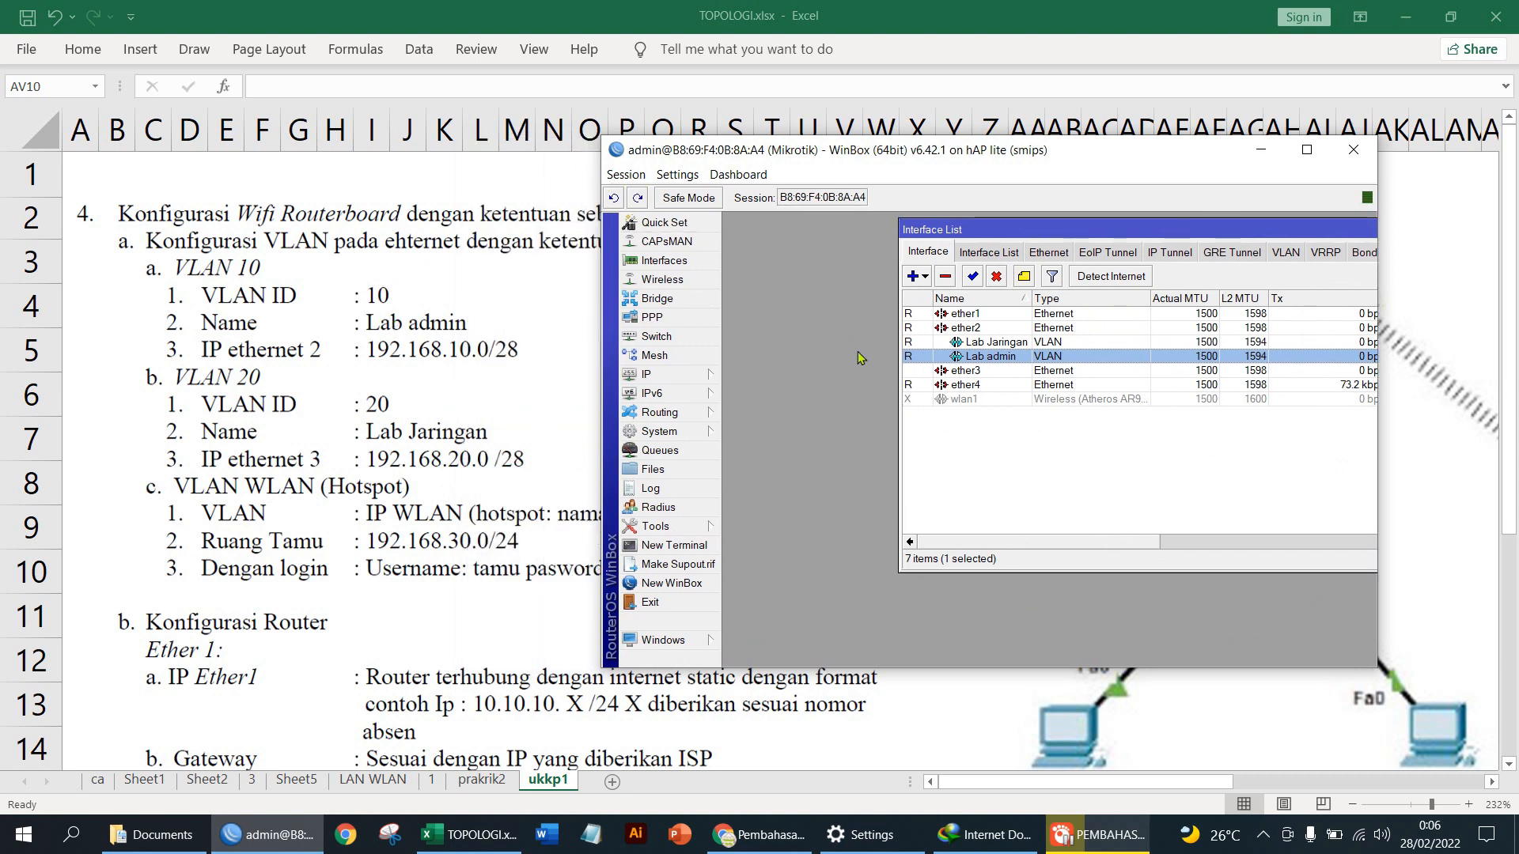
# Add the IP address 192.168.10.1/28 on the Lab admin VLAN interface.
pyautogui.click(684, 380)
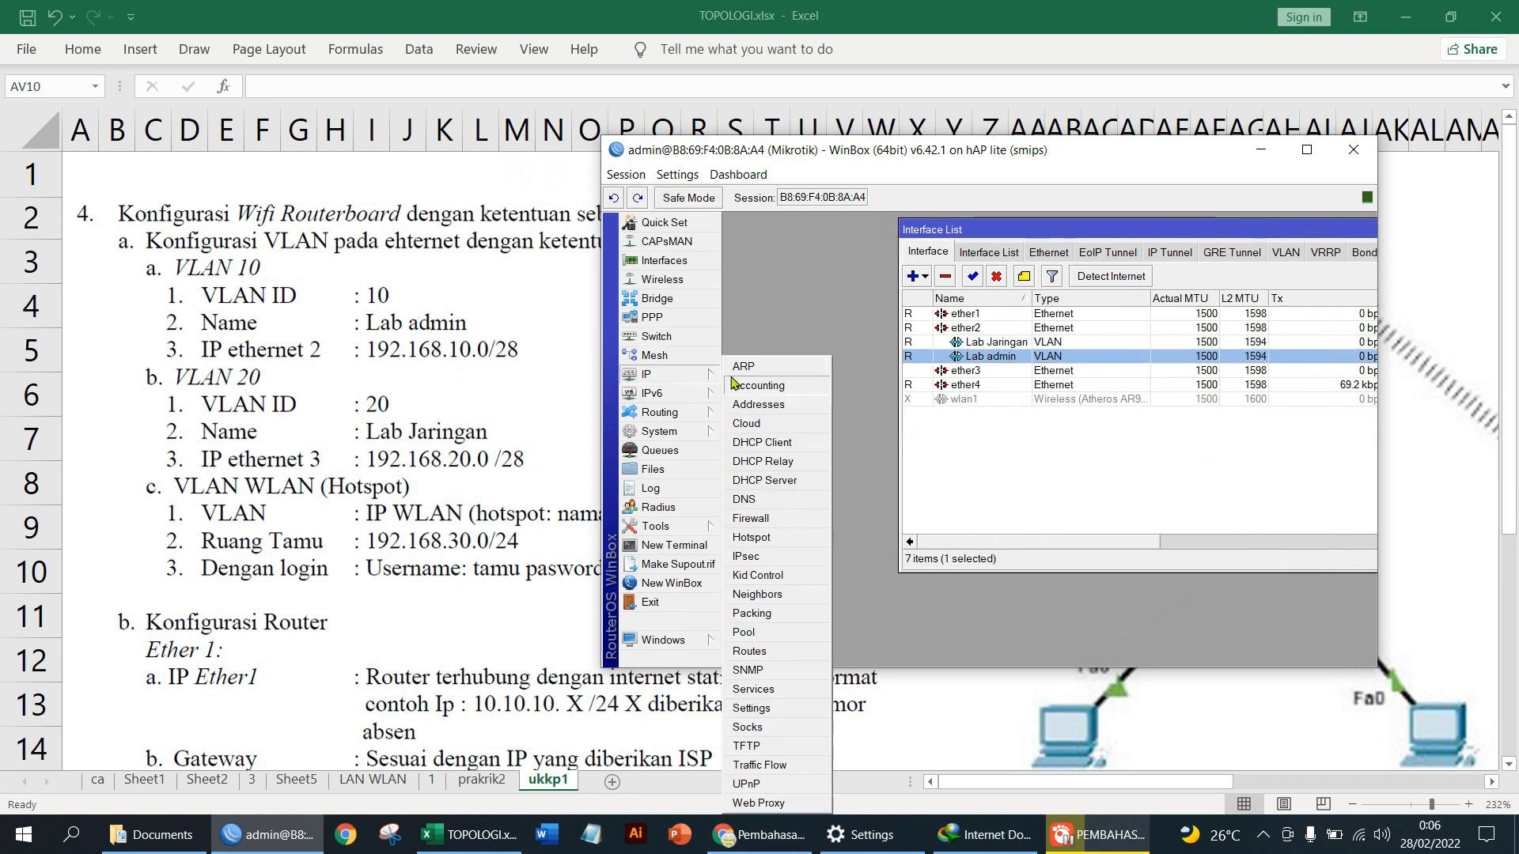
pyautogui.click(764, 405)
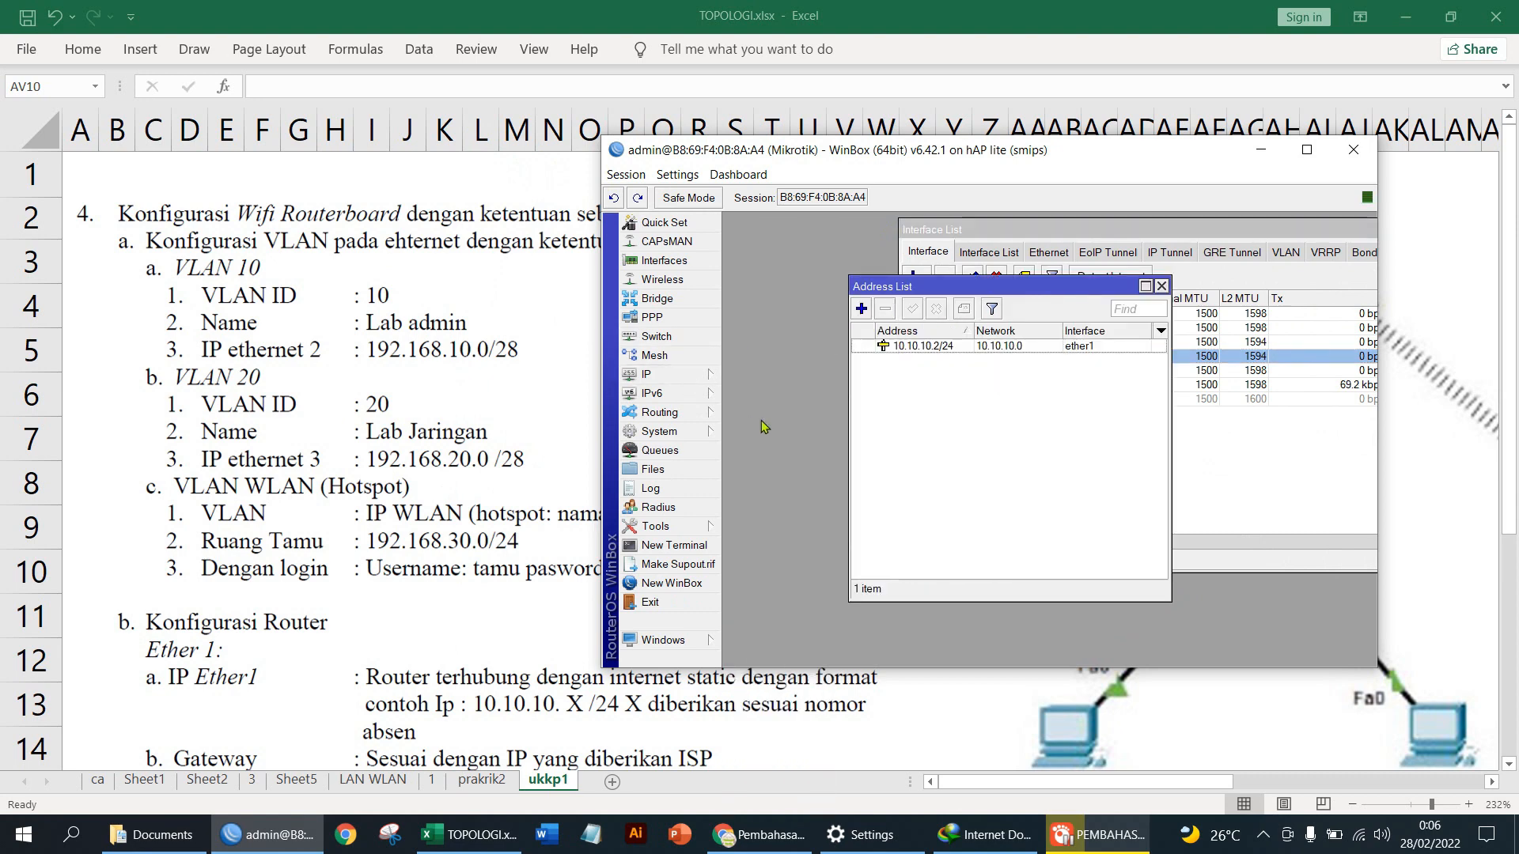
pyautogui.click(862, 308)
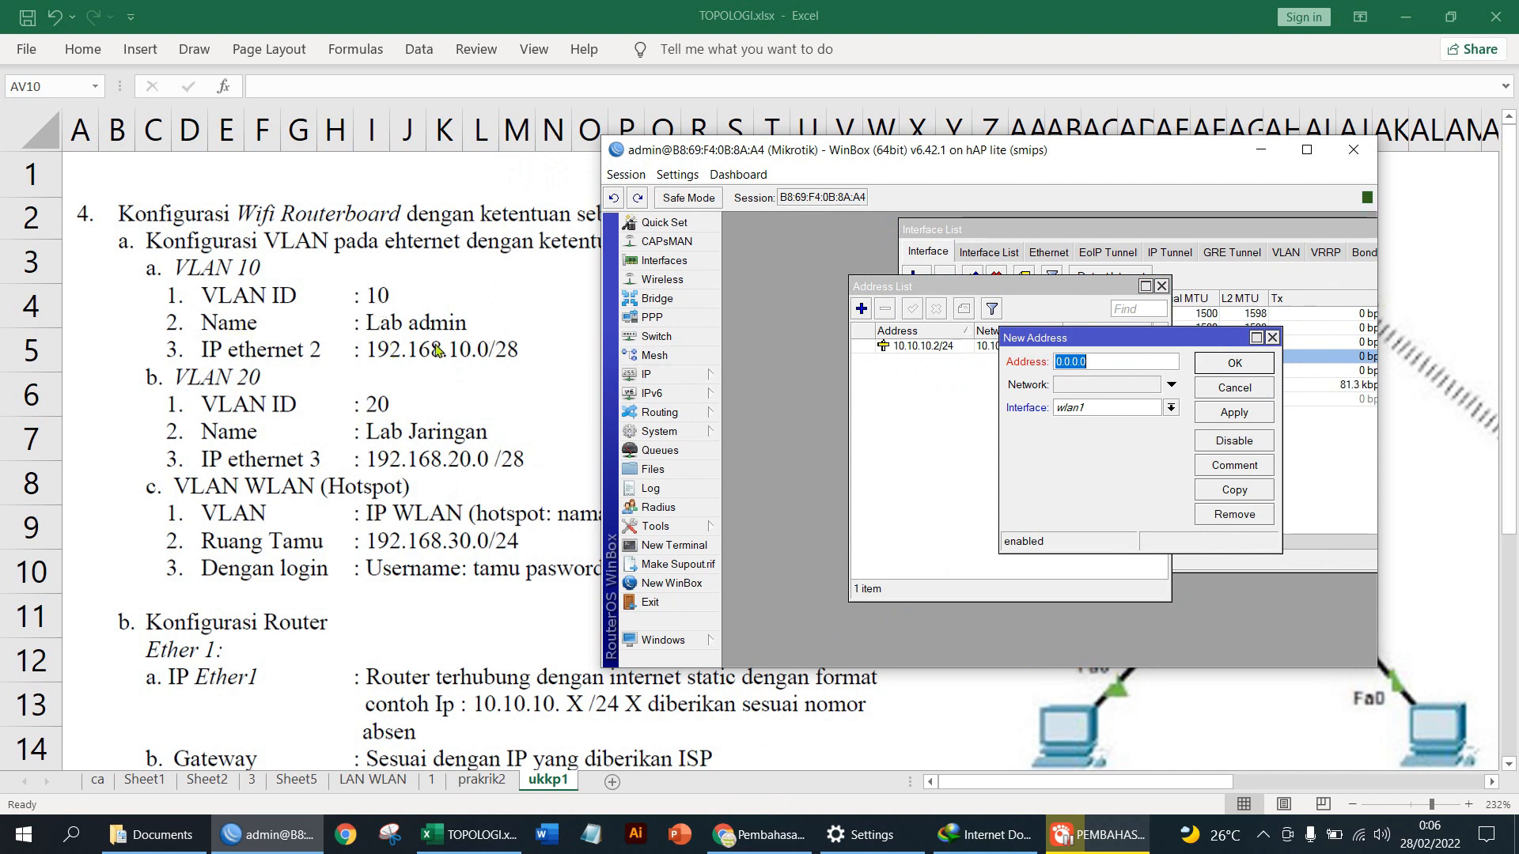
pyautogui.write('192')
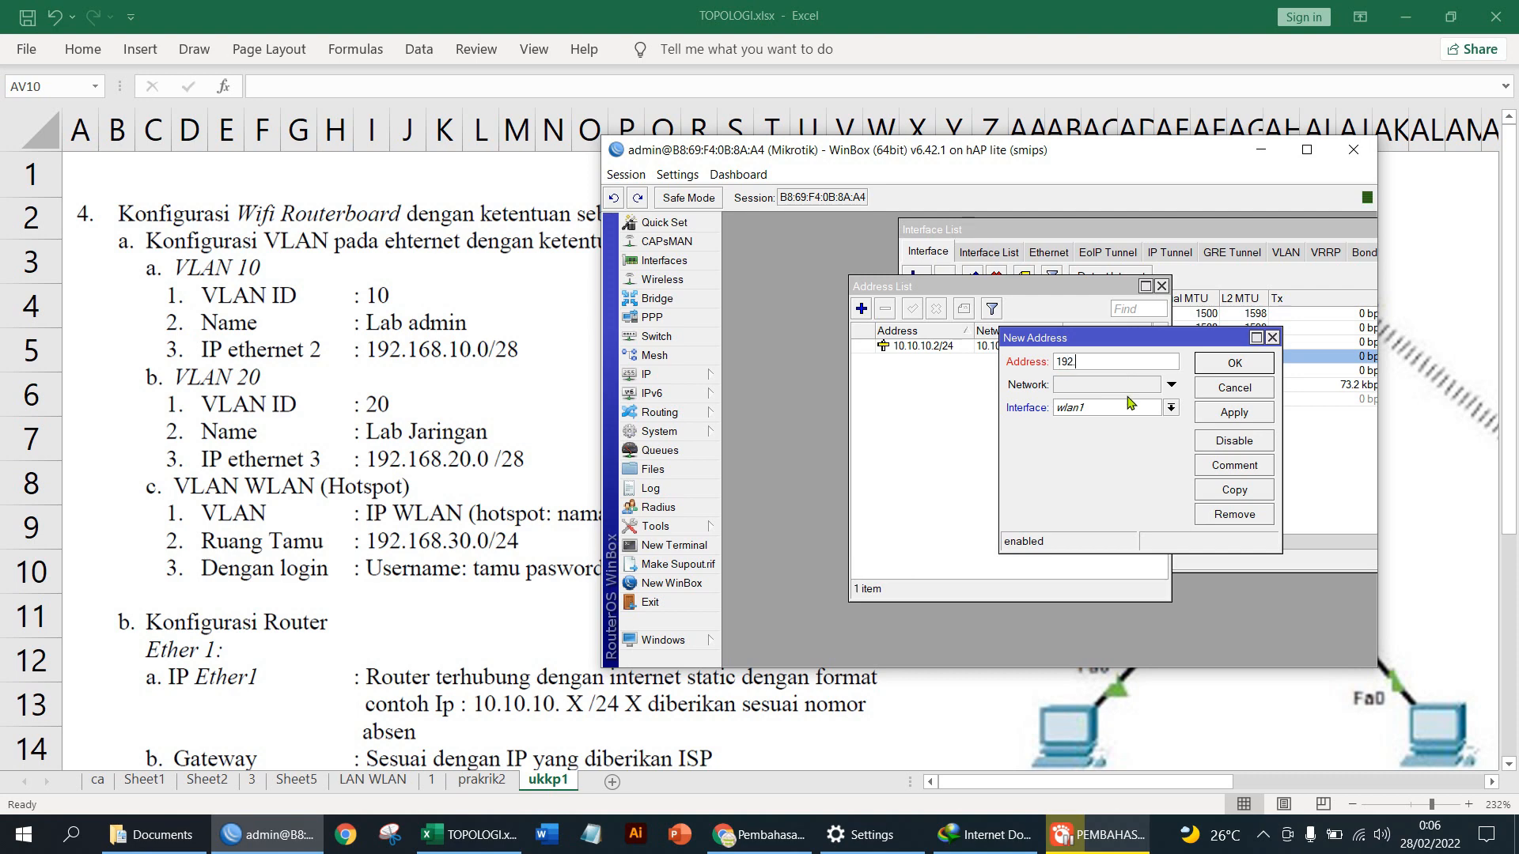
pyautogui.write('.168.10.1/28')
pyautogui.click(1130, 407)
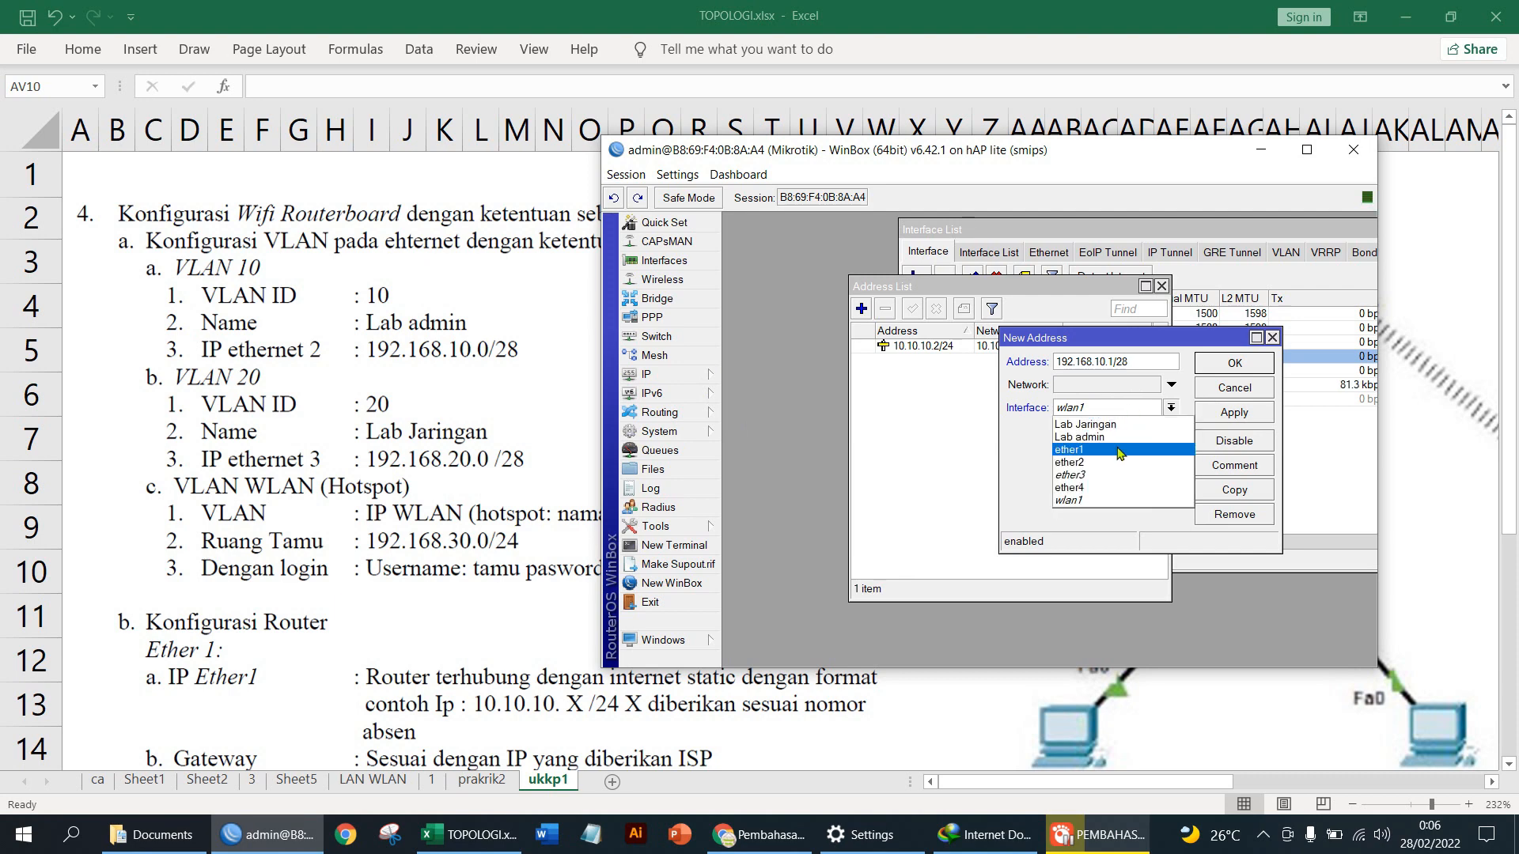
pyautogui.click(1107, 437)
pyautogui.click(1227, 412)
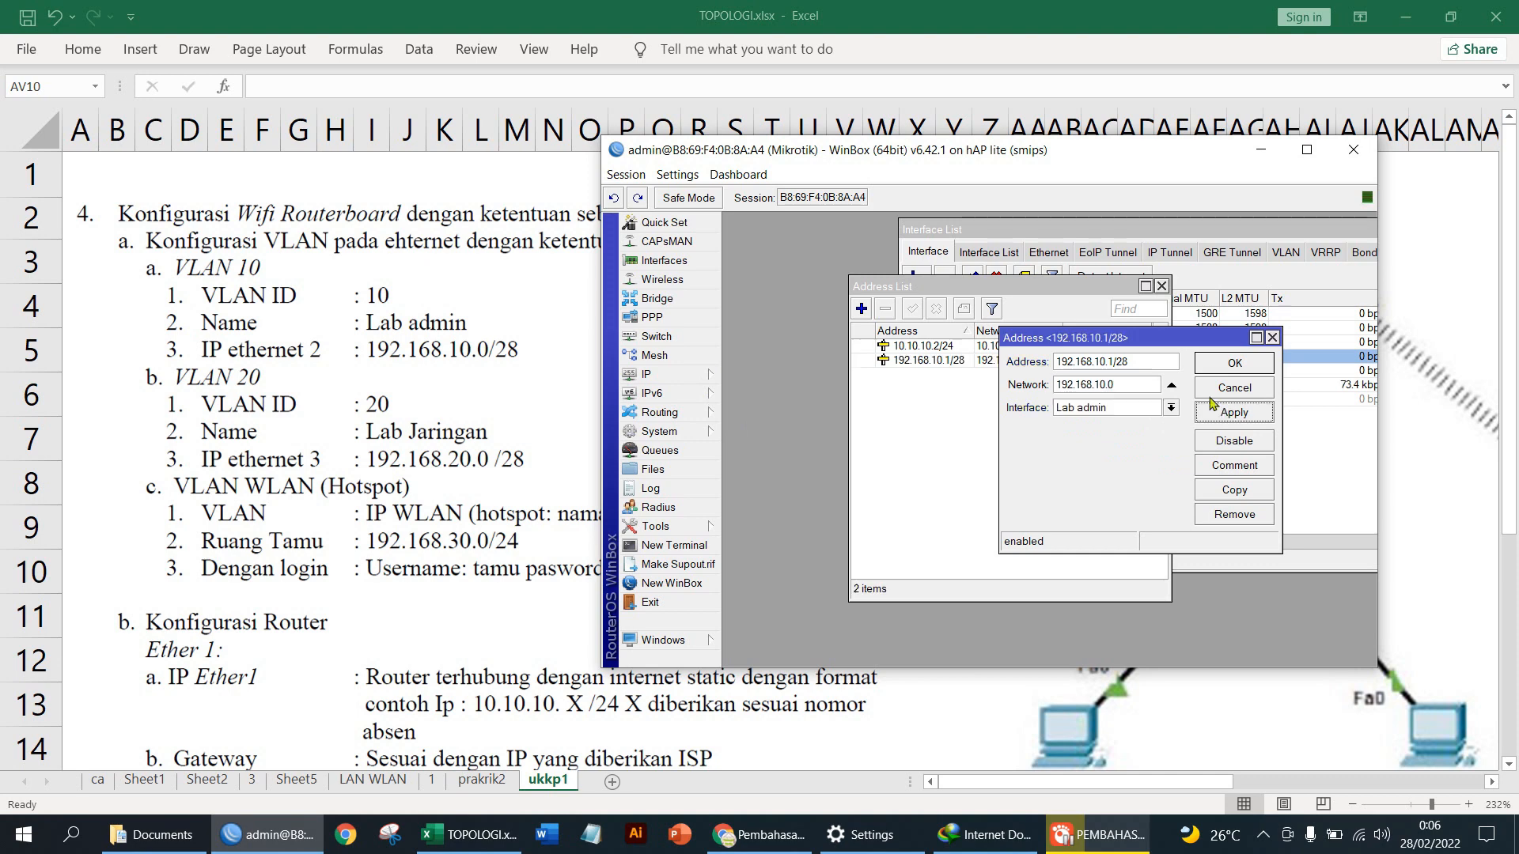
pyautogui.click(1222, 363)
pyautogui.click(1026, 364)
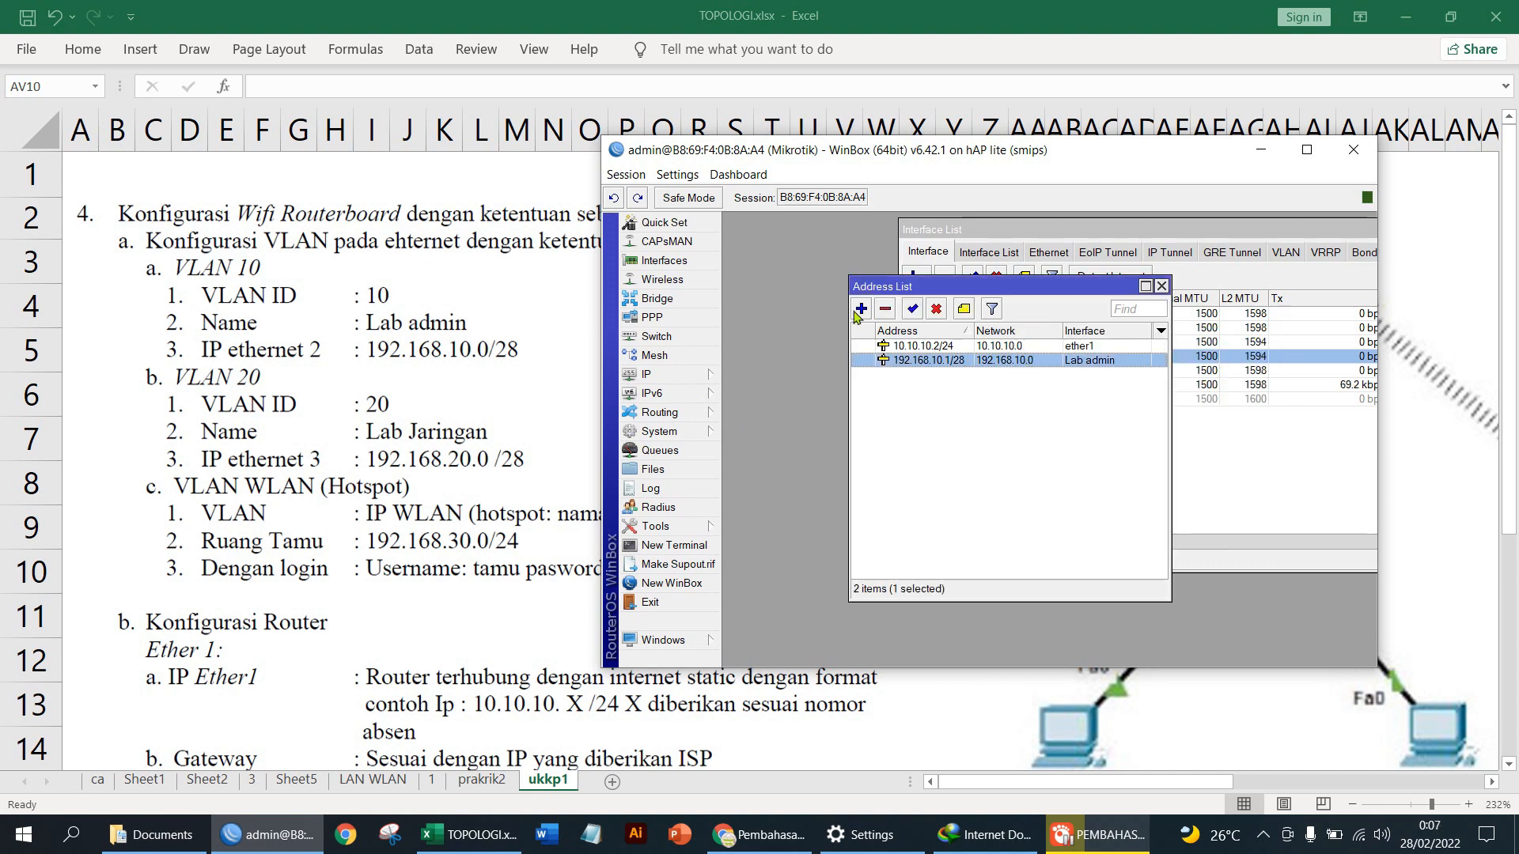
# Add the IP address 192.168.20.1/24 on the Lab Jaringan VLAN interface.
pyautogui.click(861, 309)
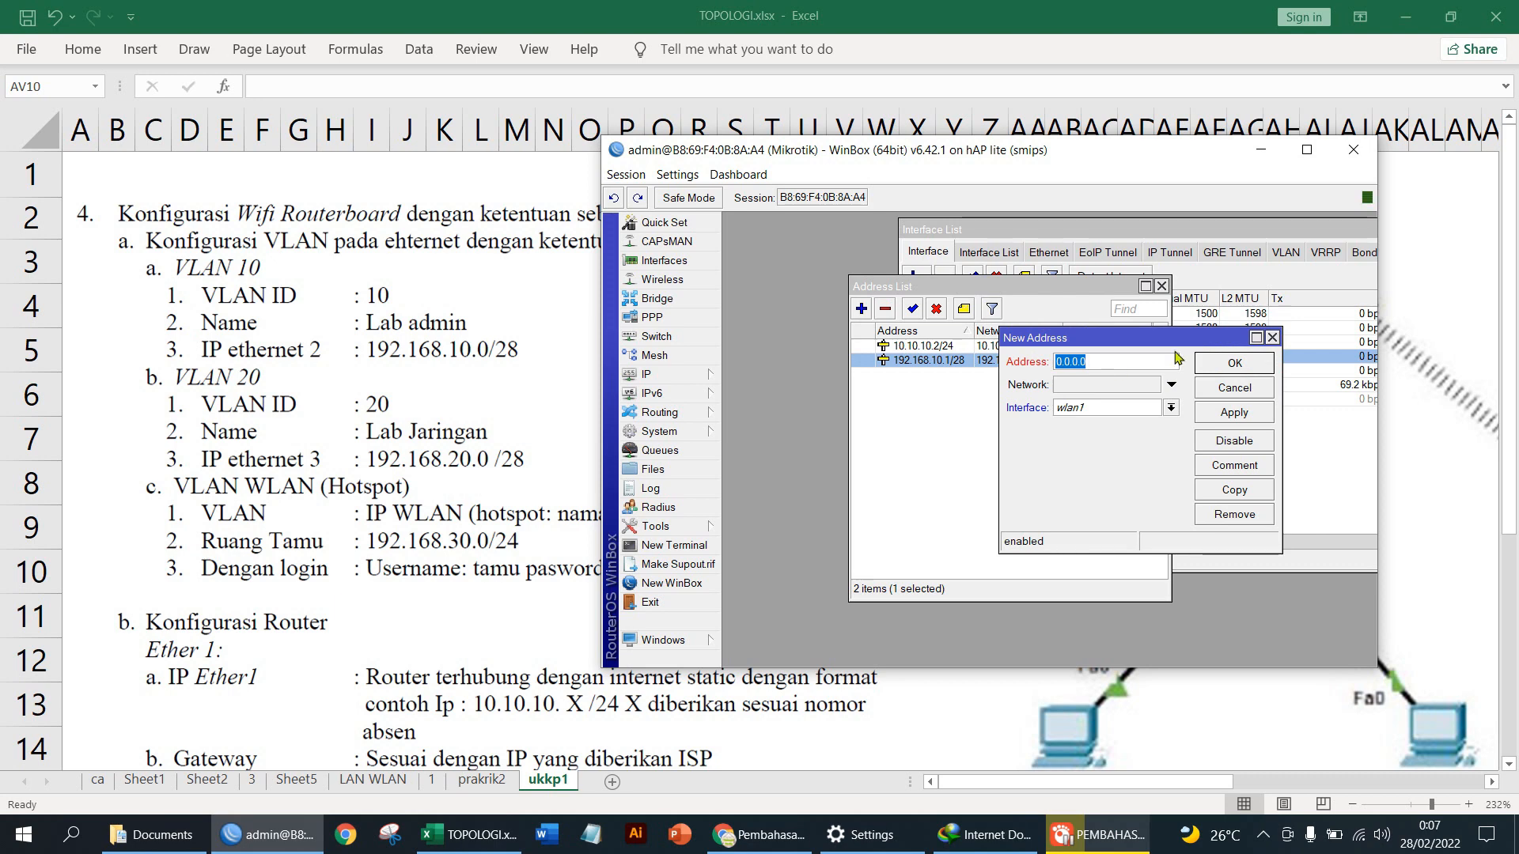
pyautogui.write('192.168.20.1/24')
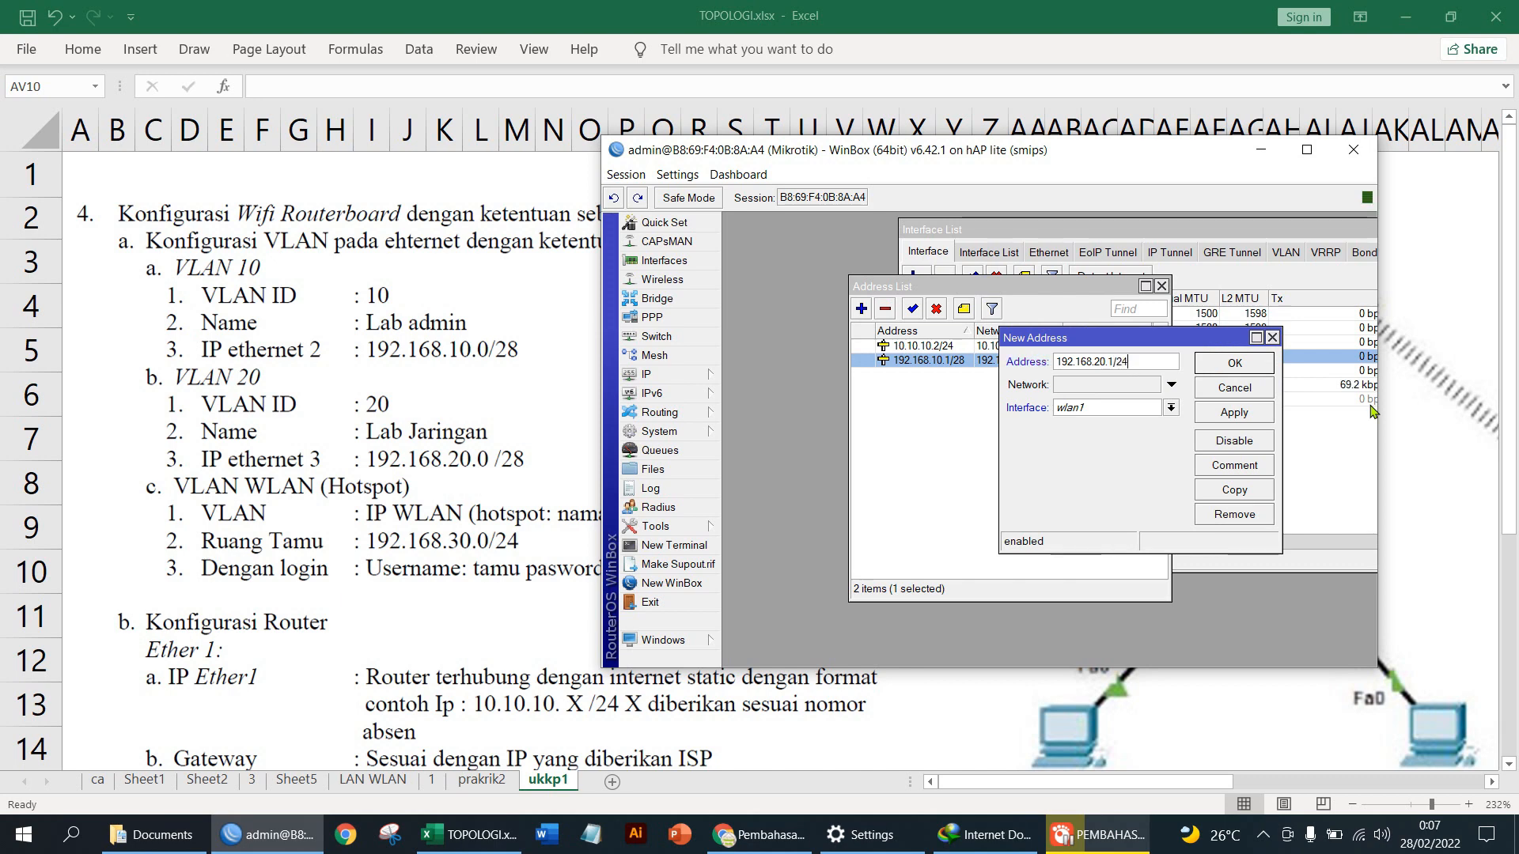
pyautogui.click(1170, 407)
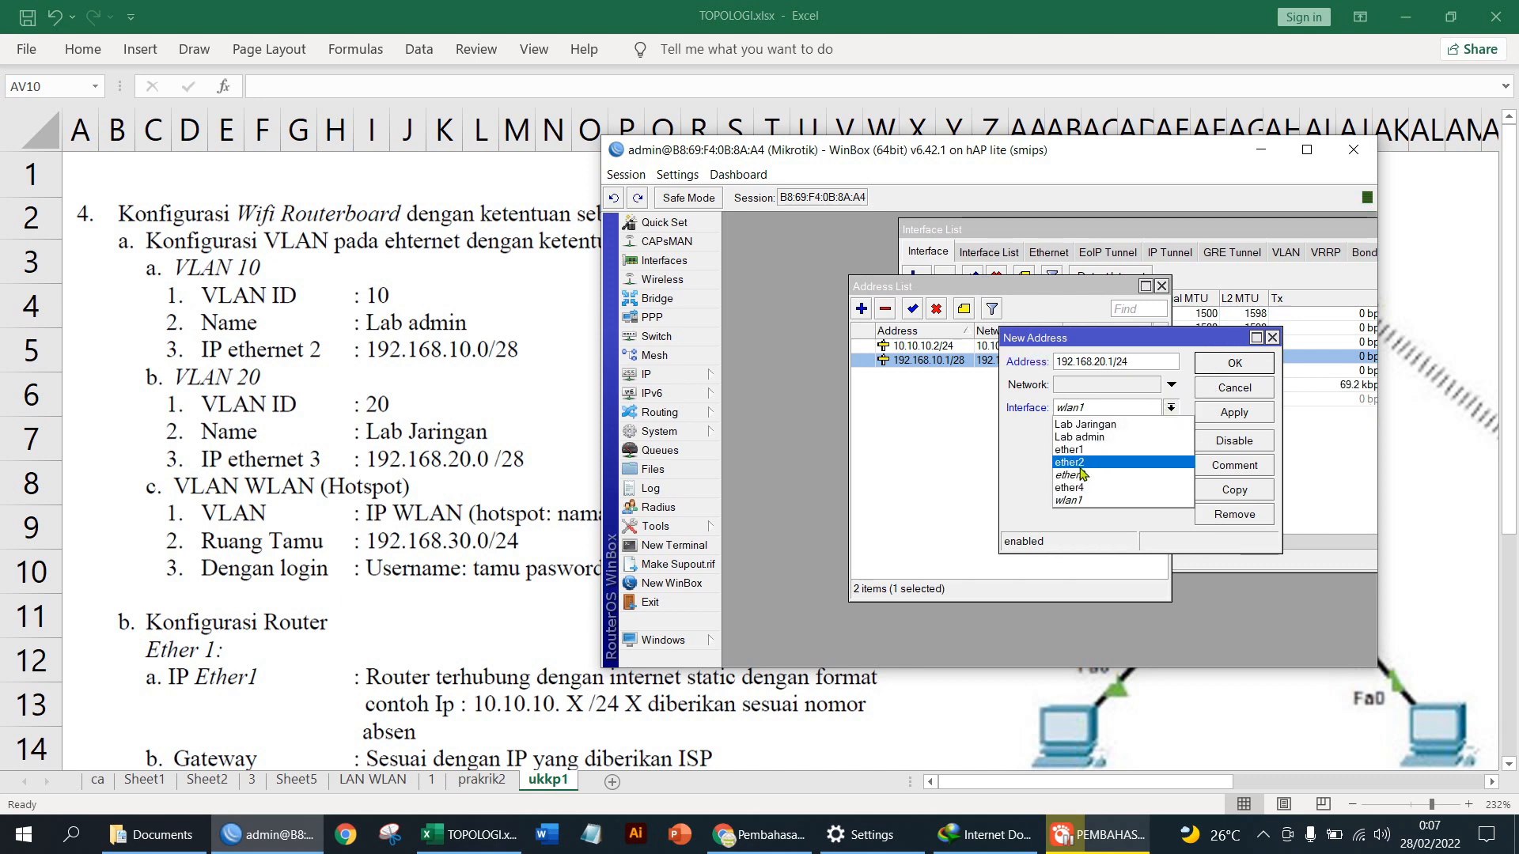
pyautogui.click(1099, 424)
pyautogui.click(1235, 418)
pyautogui.click(1228, 366)
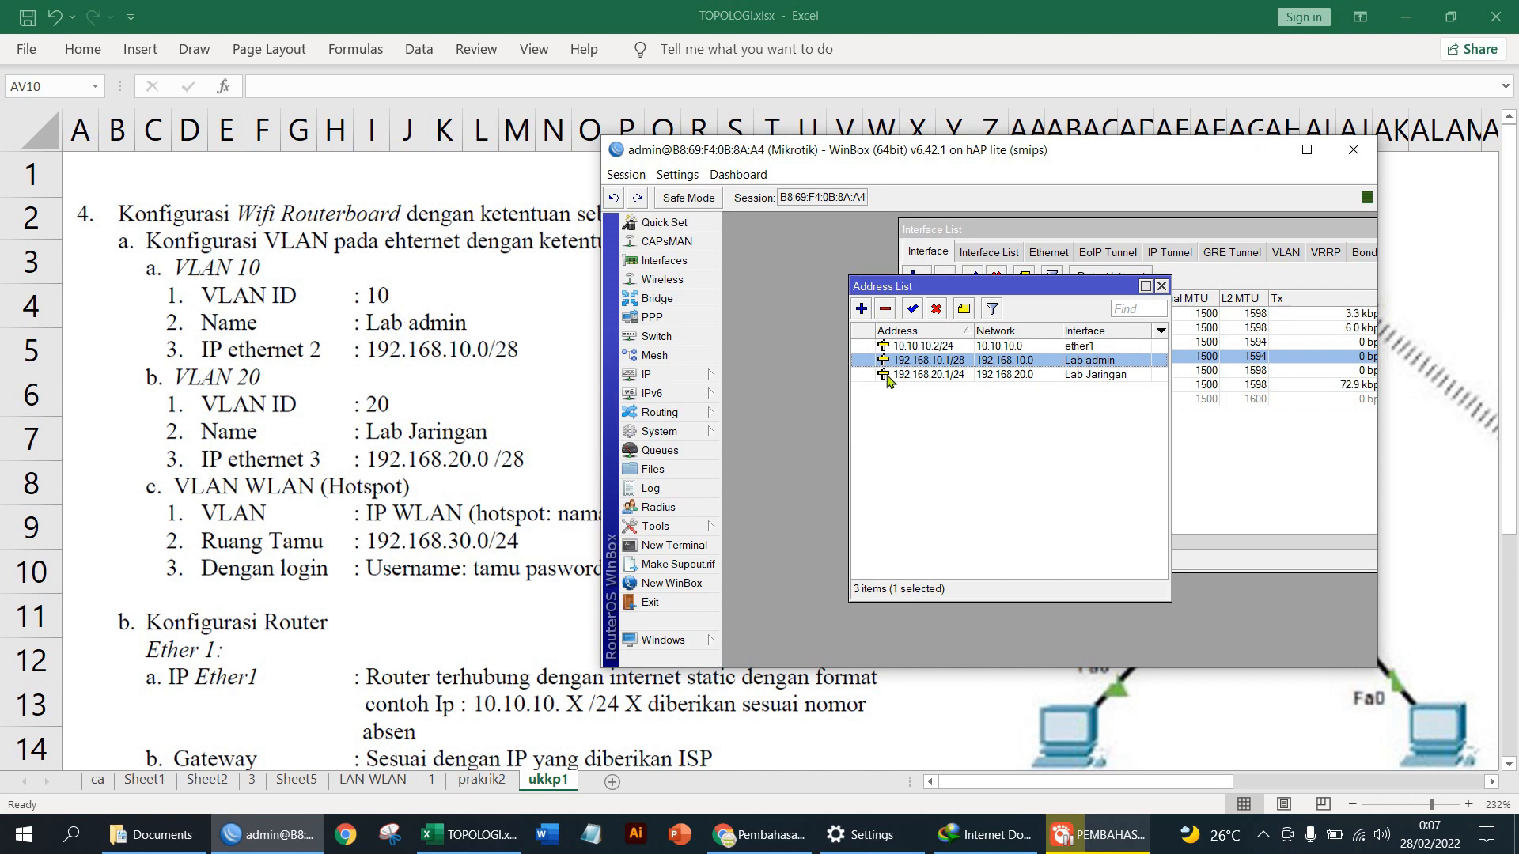
# Close the address list, check the worksheet requirements, and close all remaining windows in the WinBox session.
pyautogui.moveTo(946, 293); pyautogui.dragTo(907, 396)
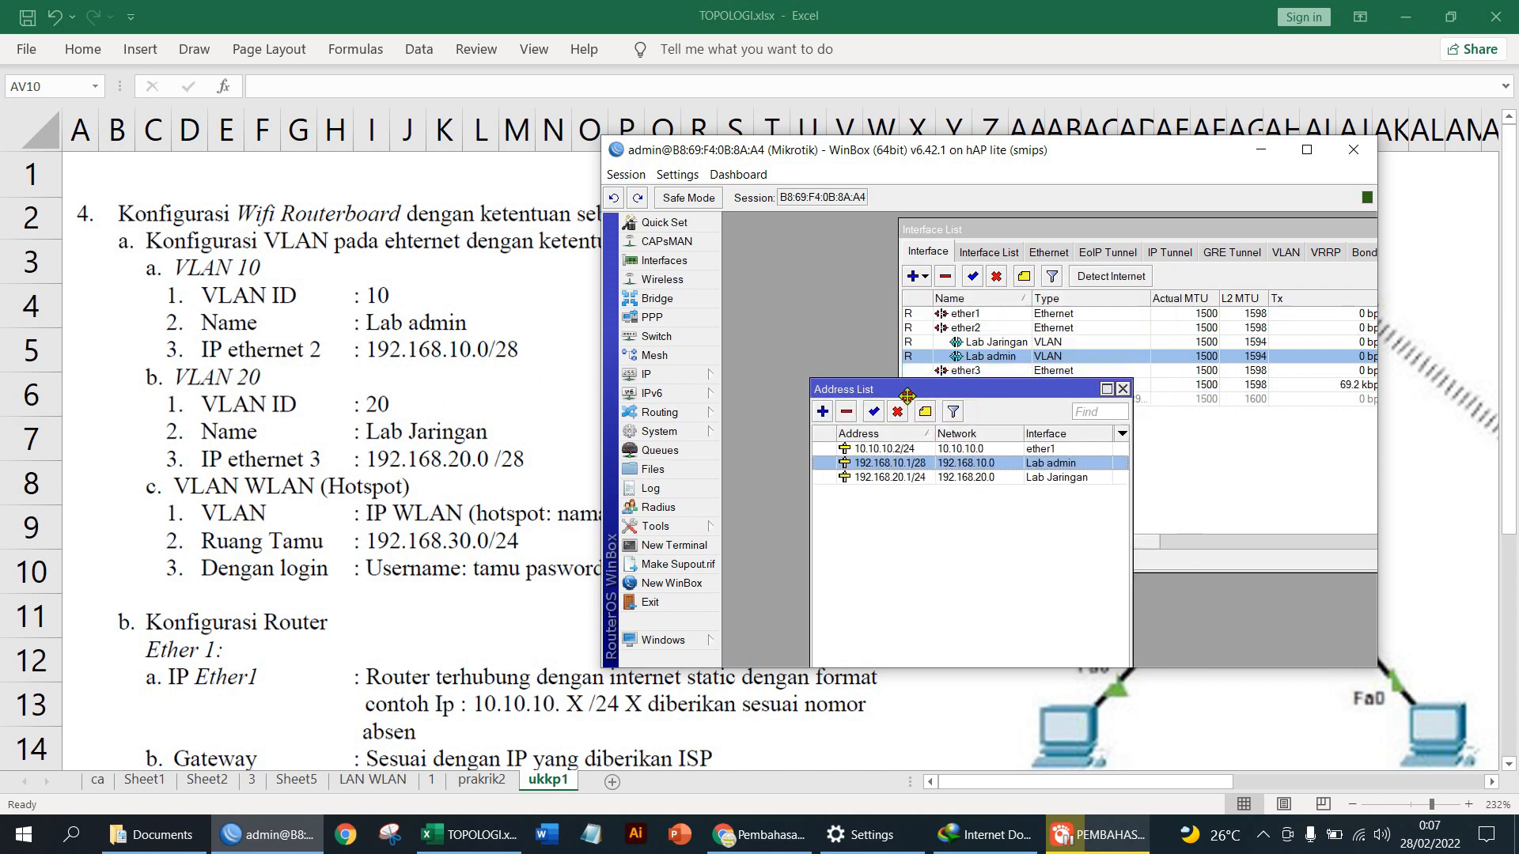
pyautogui.click(1123, 389)
pyautogui.click(482, 271)
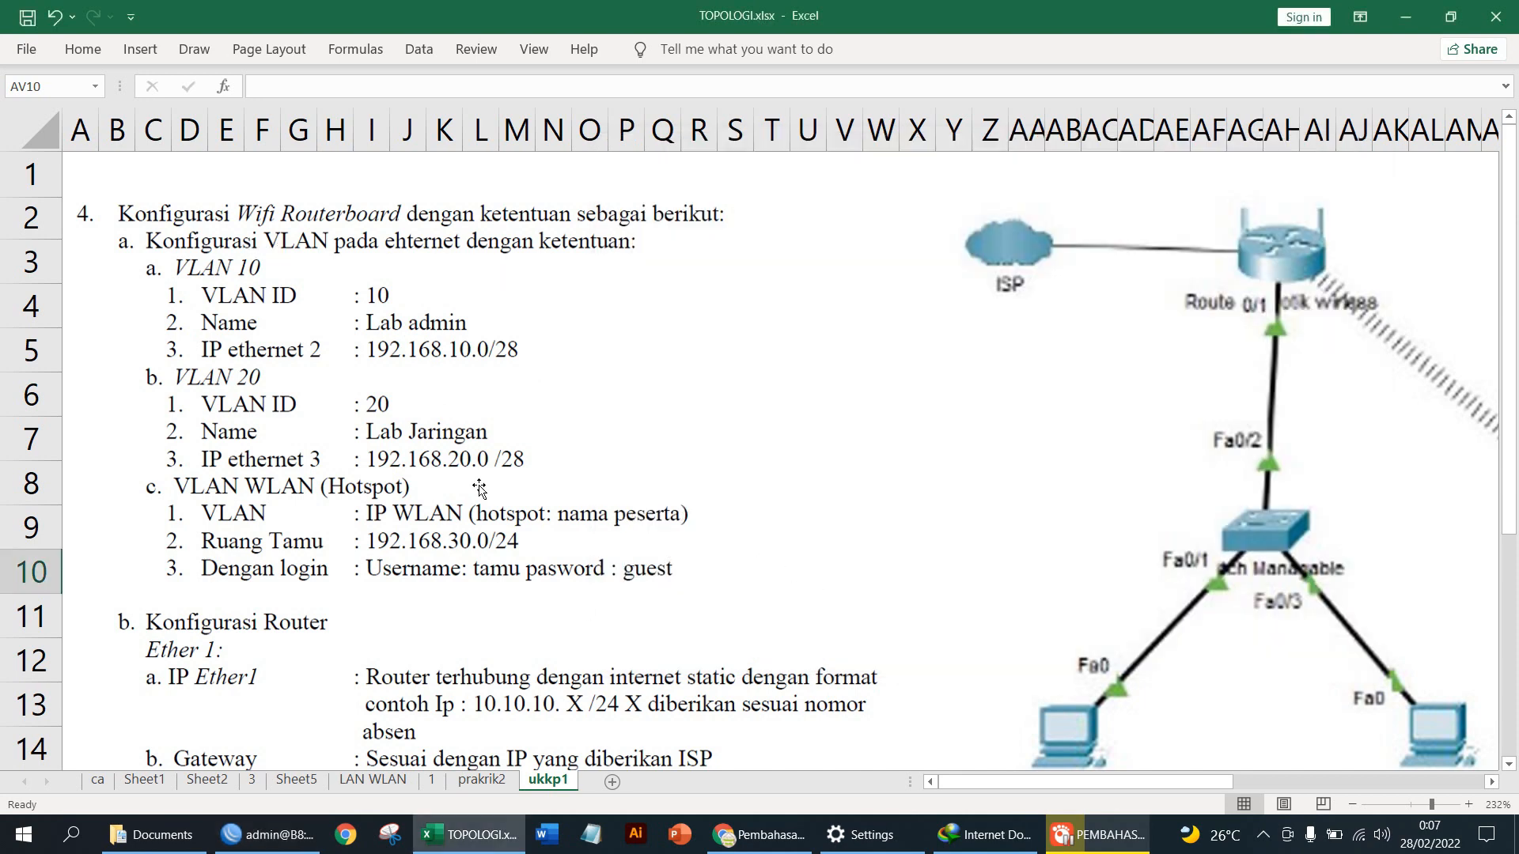
pyautogui.click(265, 837)
pyautogui.click(626, 174)
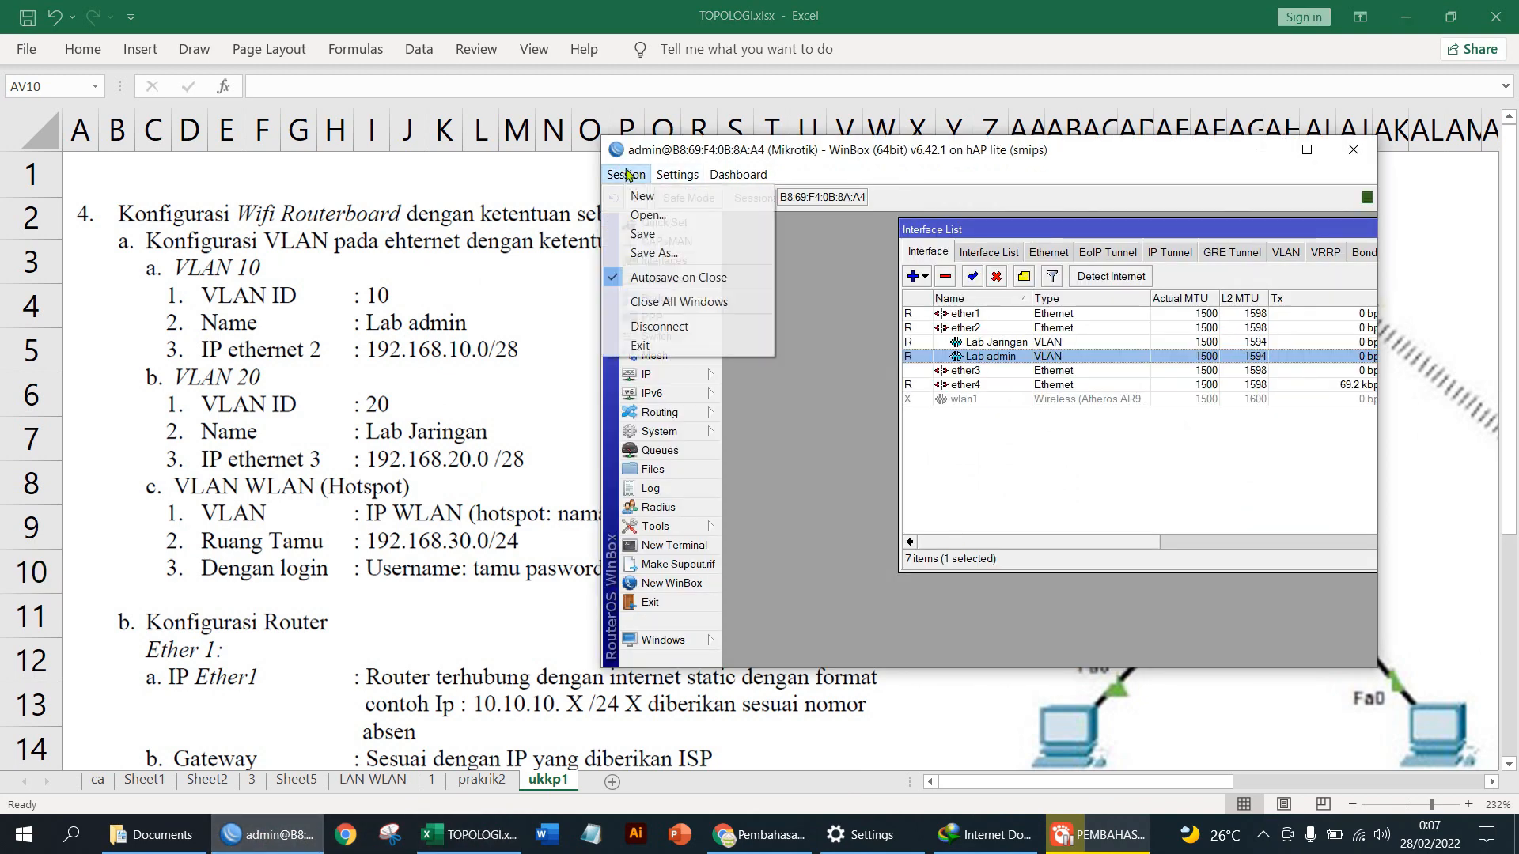
pyautogui.click(667, 302)
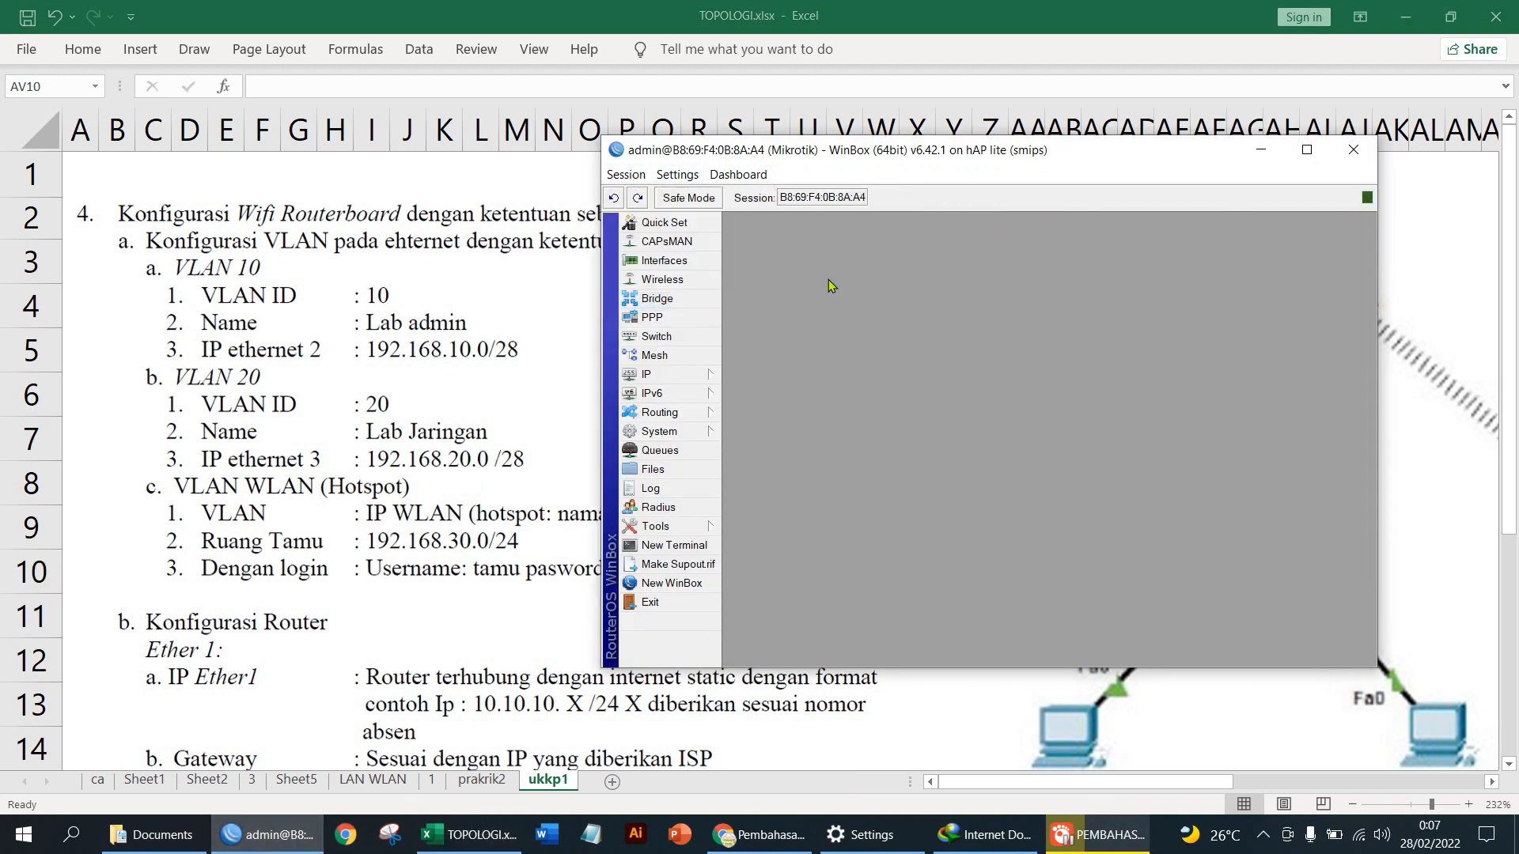
# Set up a DHCP server on the Lab Jaringan interface, accepting the suggested settings and the 00:10:00 lease time.
pyautogui.click(682, 380)
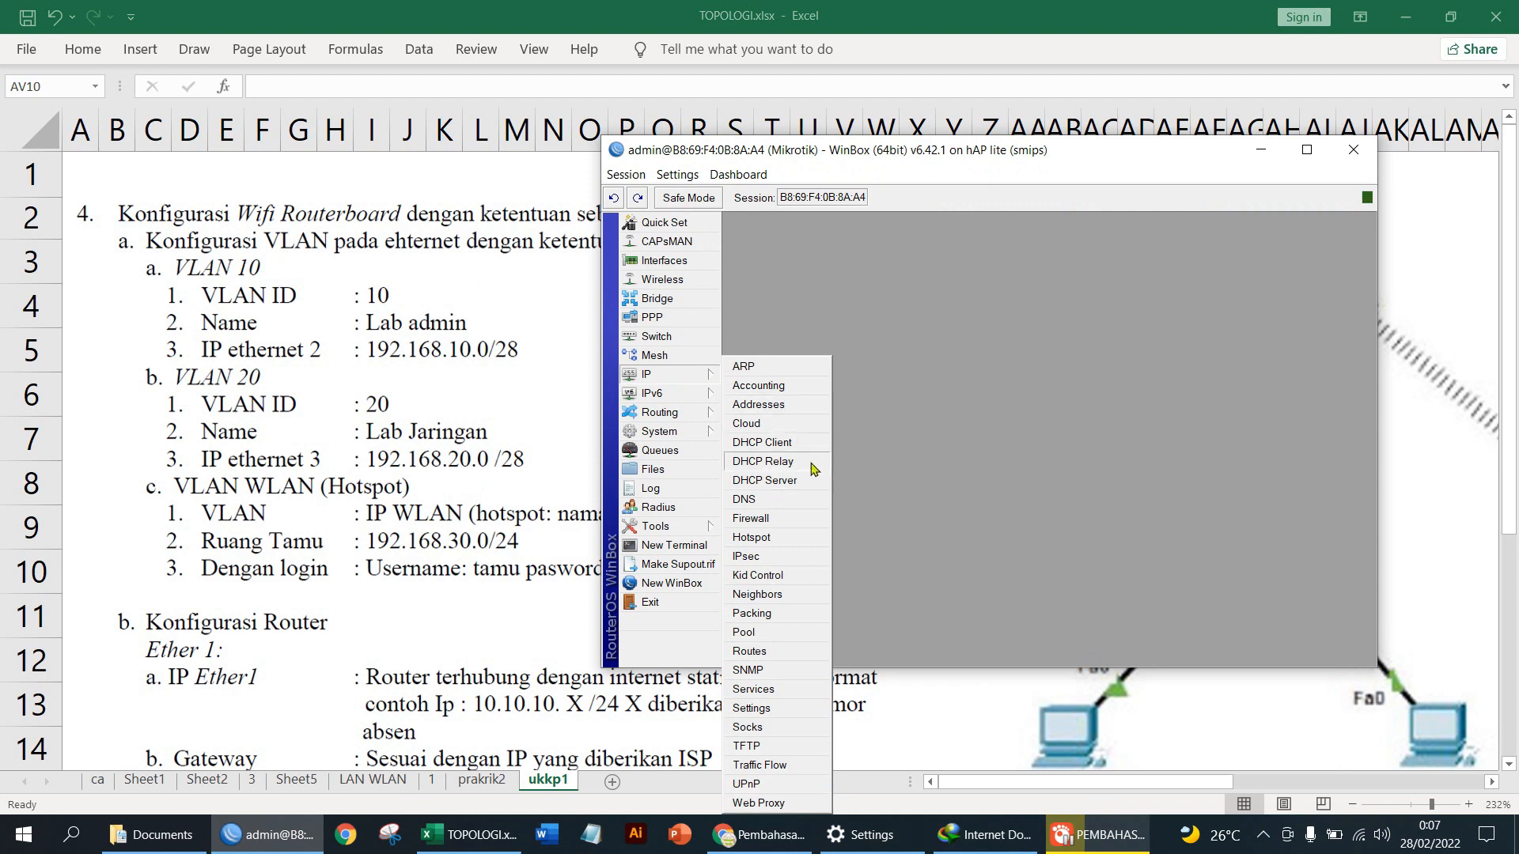
pyautogui.click(773, 486)
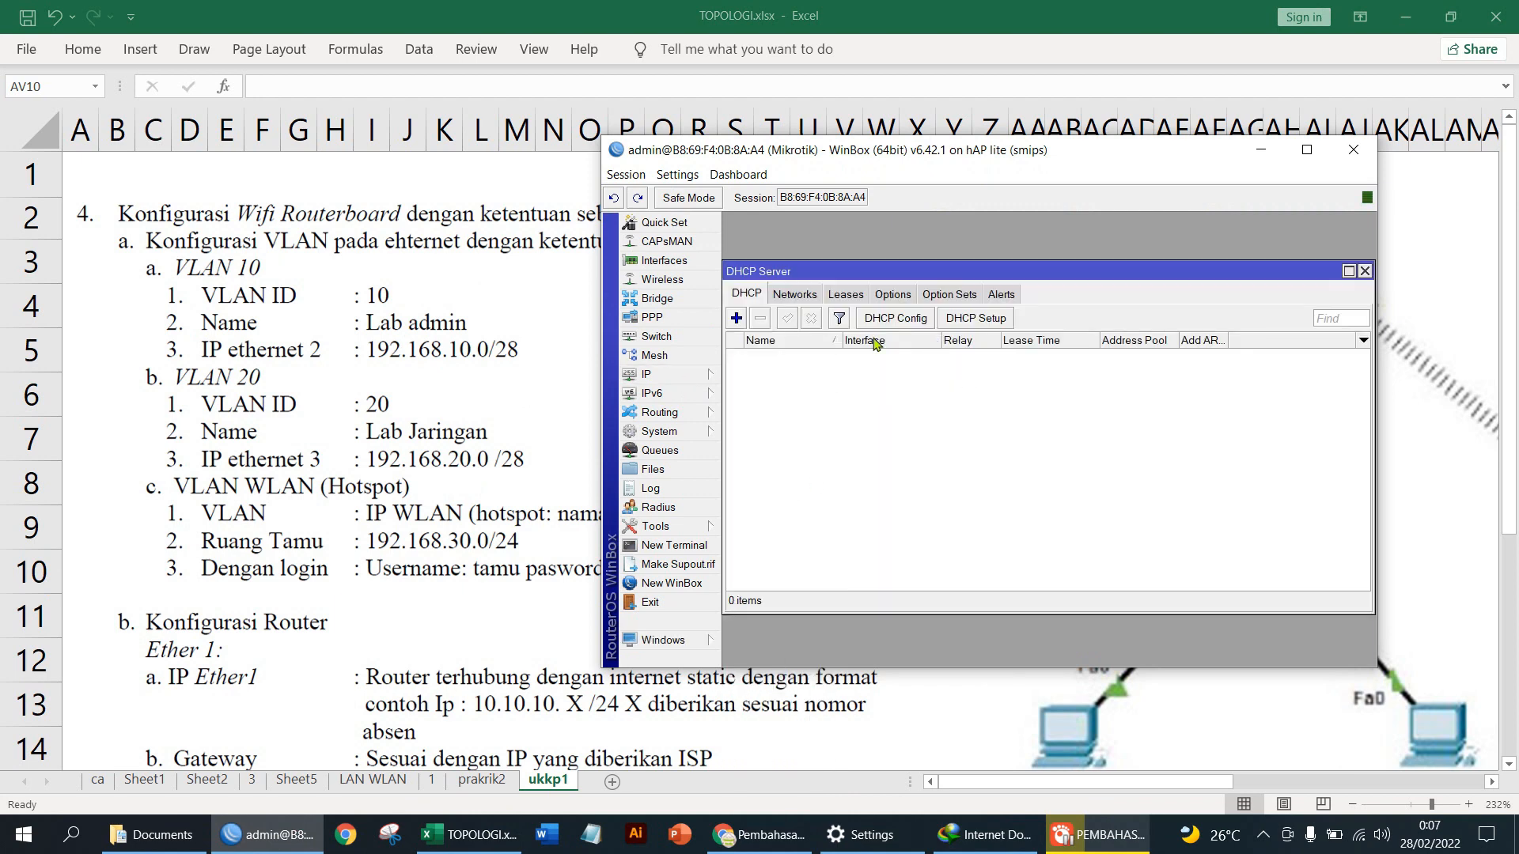
pyautogui.click(983, 320)
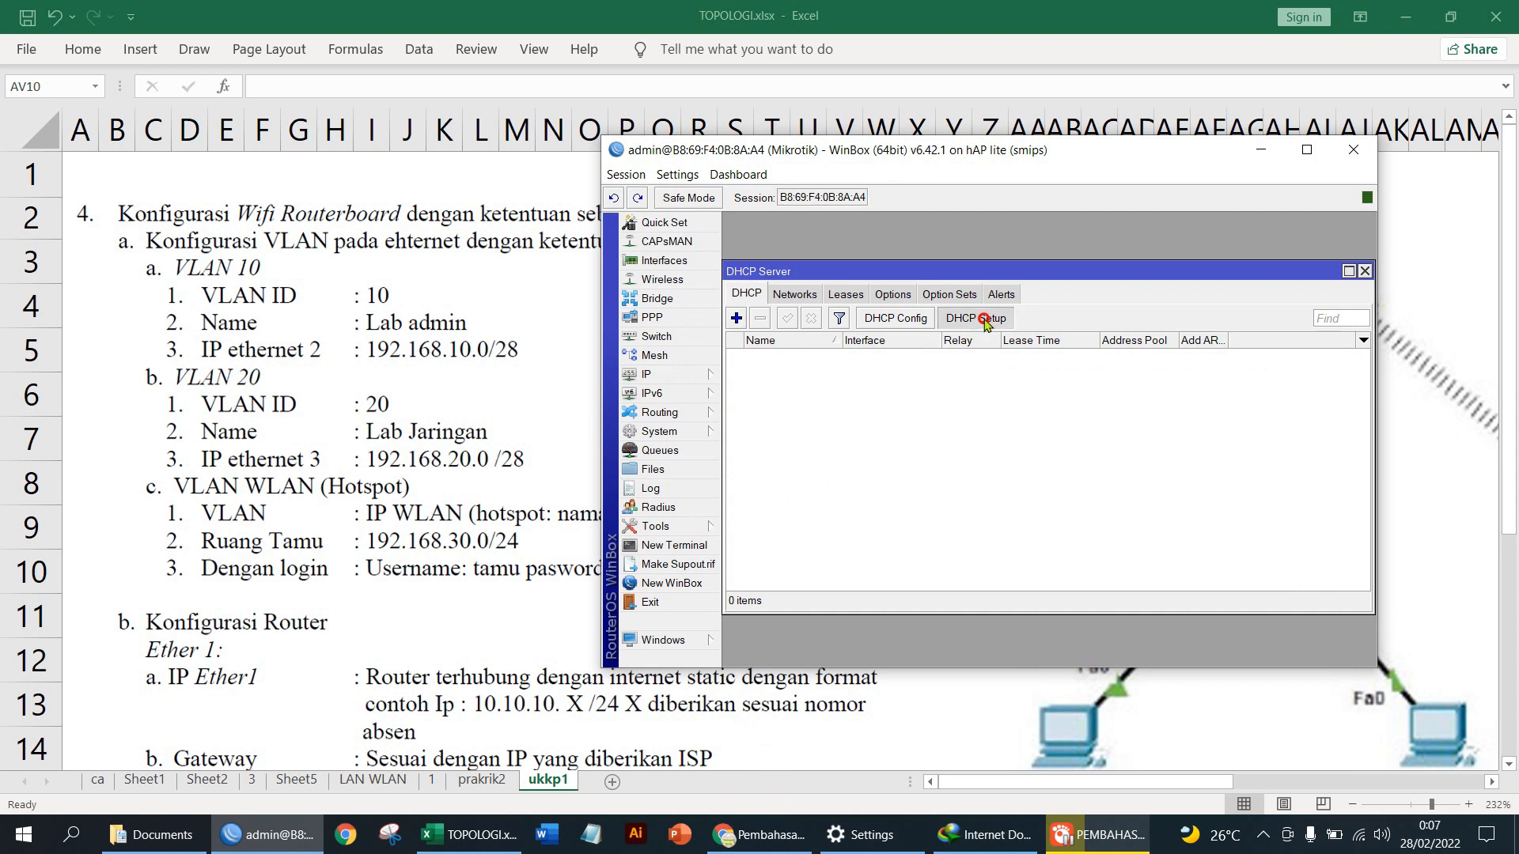
pyautogui.click(1140, 436)
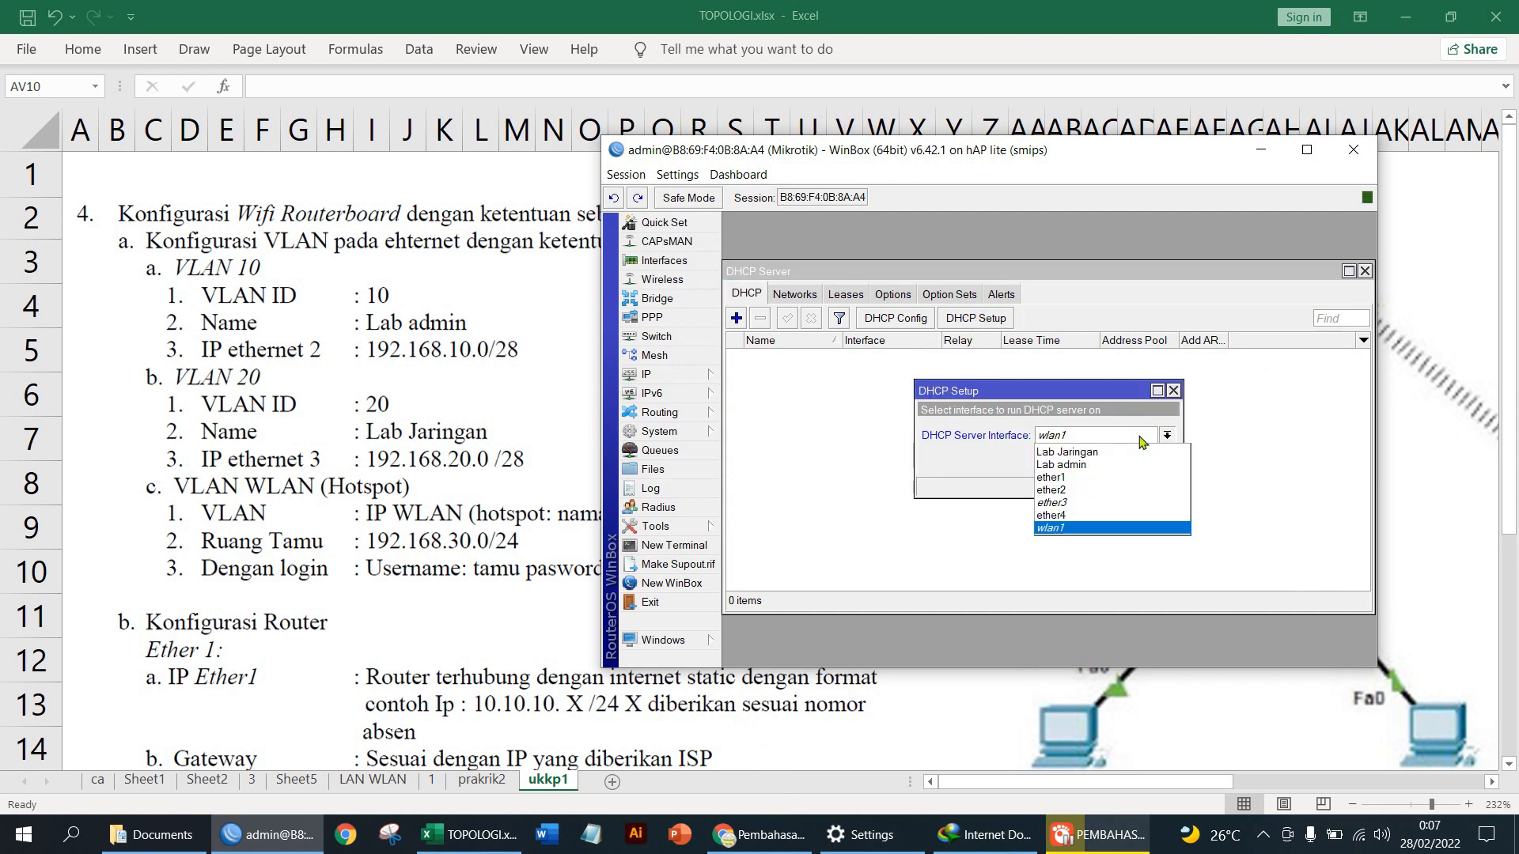
pyautogui.click(1131, 452)
pyautogui.click(1106, 462)
pyautogui.click(1107, 462)
pyautogui.click(1107, 462)
pyautogui.click(1103, 482)
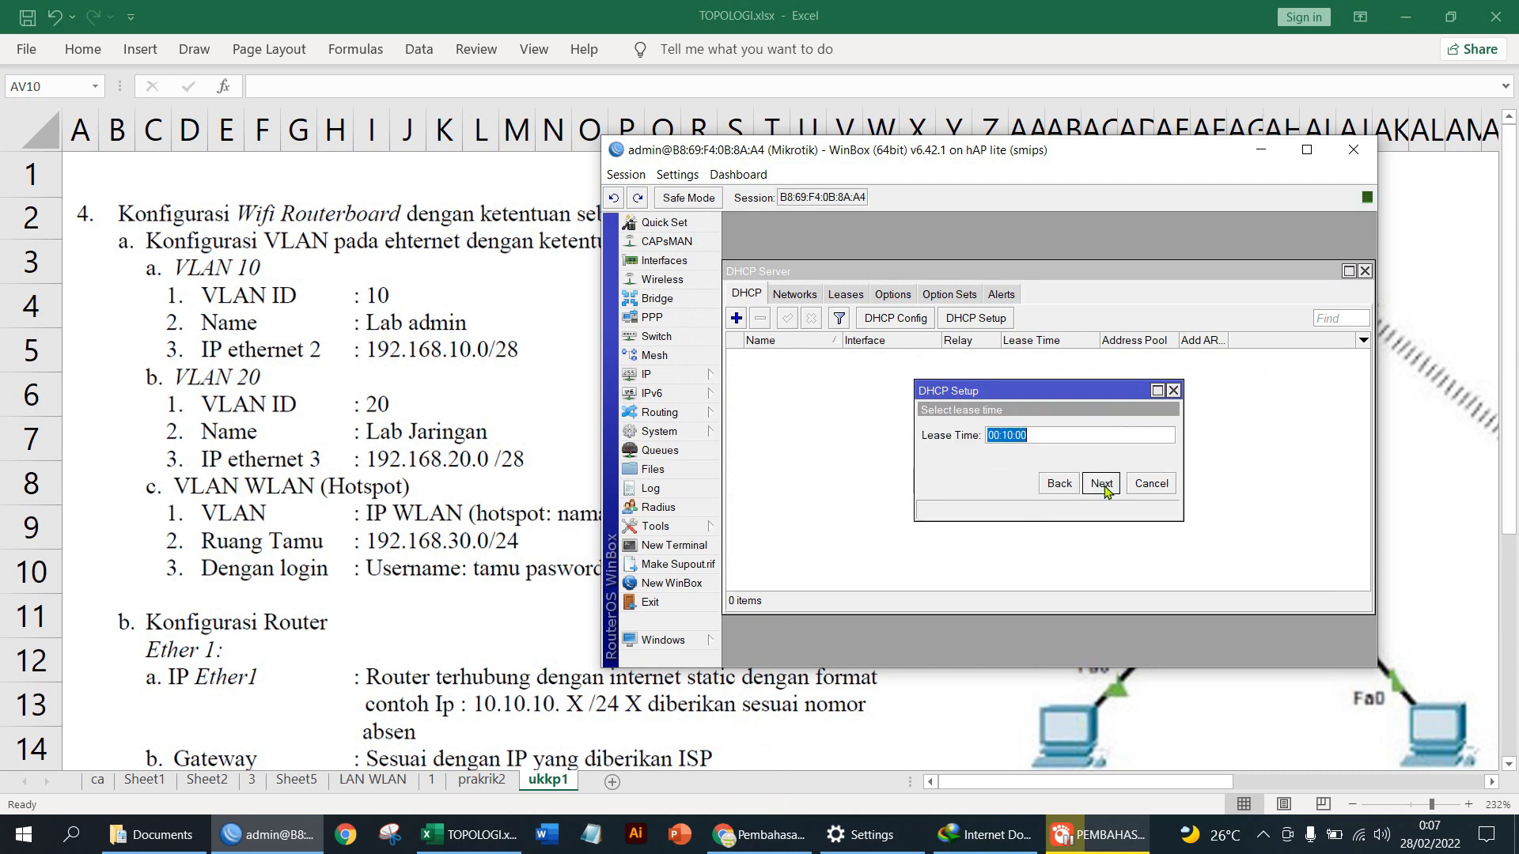
pyautogui.click(1103, 484)
pyautogui.click(1060, 434)
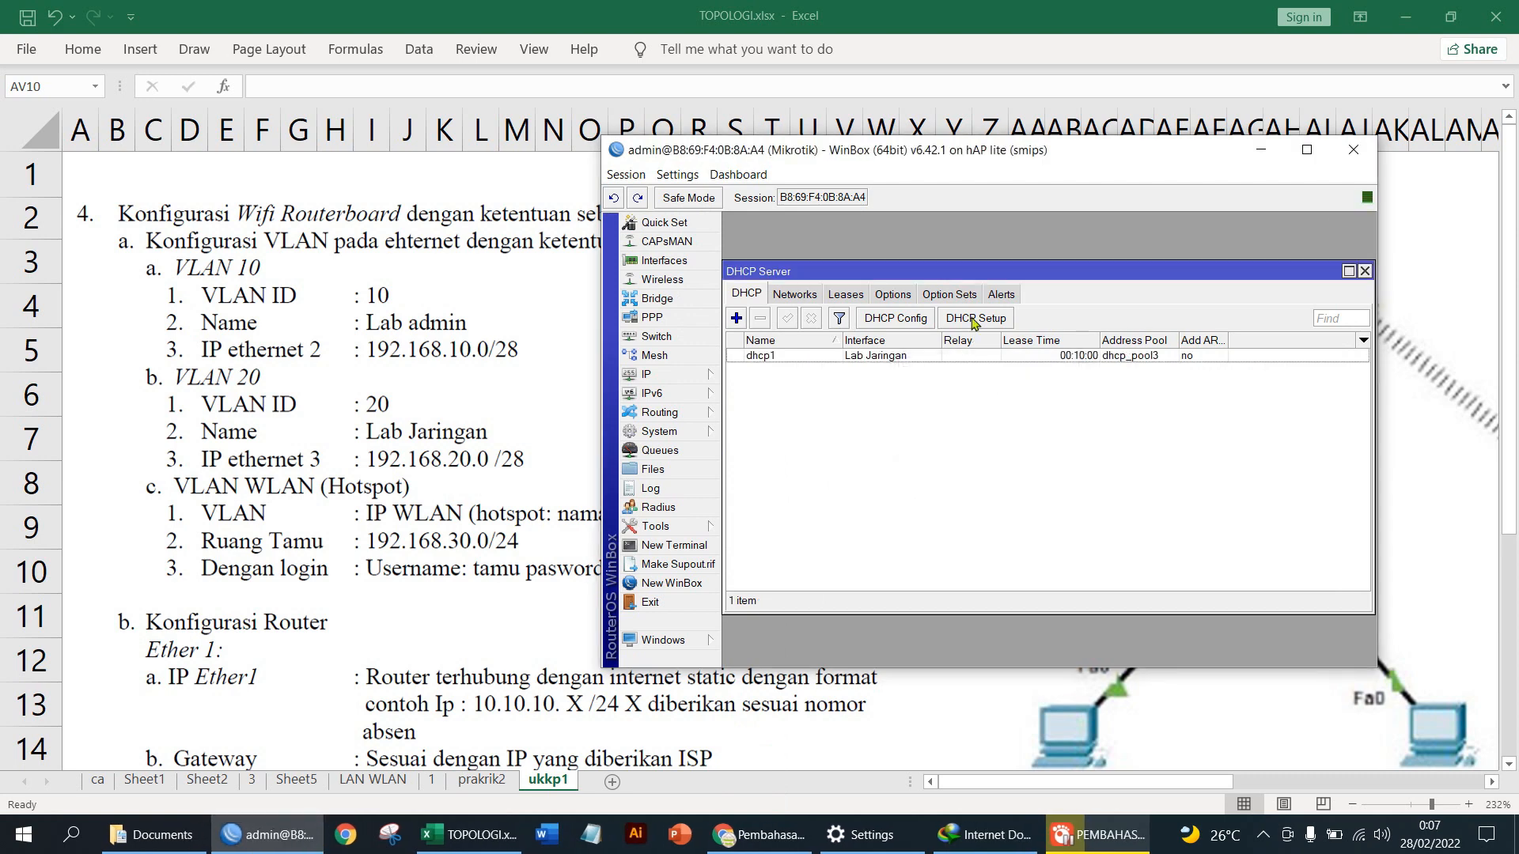
# Set up a second DHCP server on the Lab admin interface with the suggested settings.
pyautogui.click(973, 320)
pyautogui.click(1085, 434)
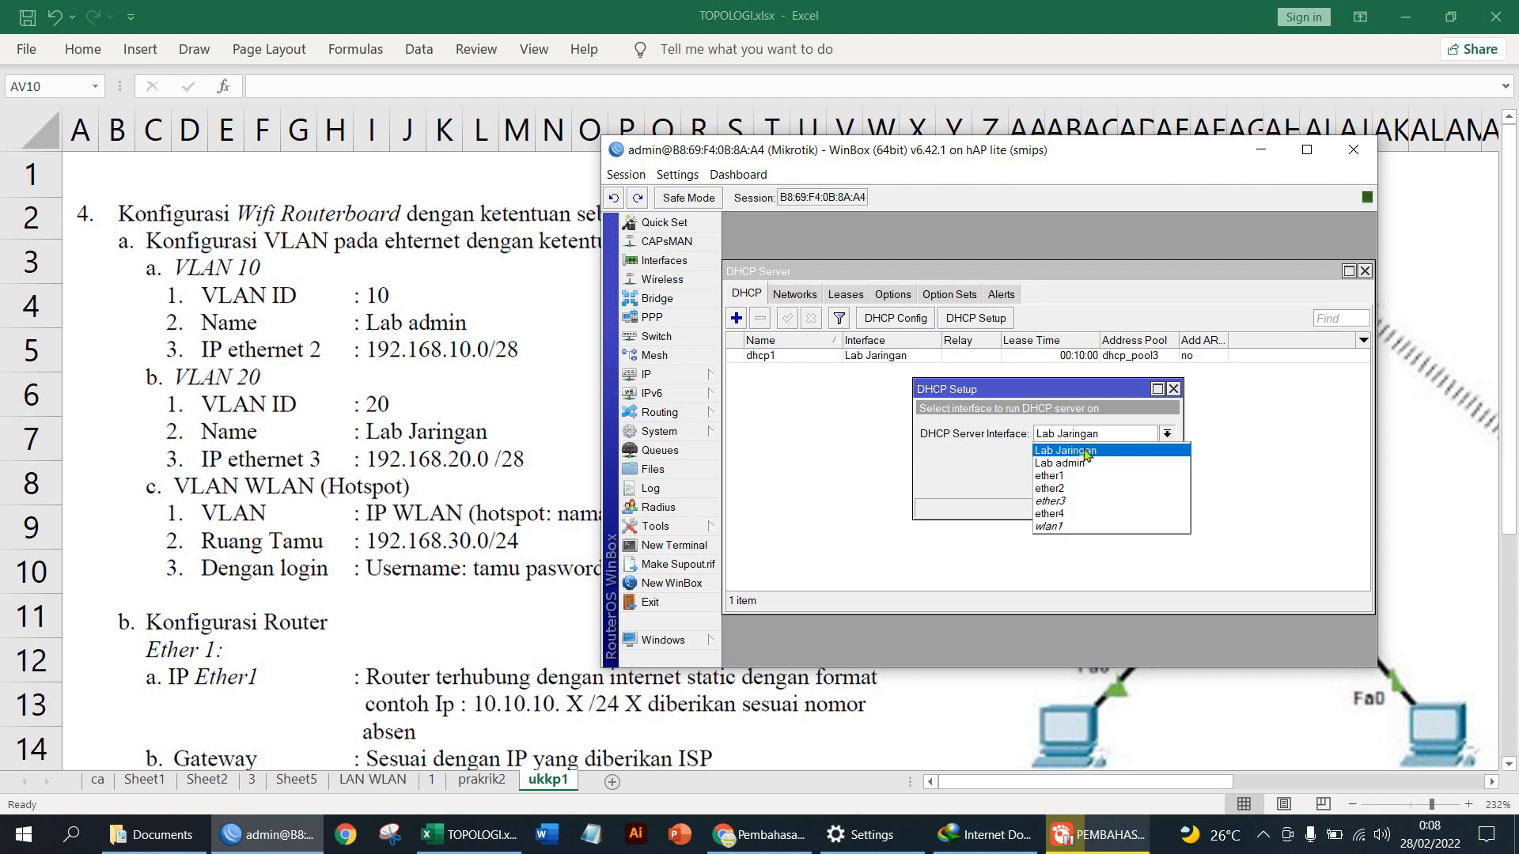
pyautogui.click(1087, 459)
pyautogui.click(1101, 482)
pyautogui.click(1102, 482)
pyautogui.click(1102, 482)
pyautogui.click(1103, 484)
pyautogui.click(1104, 484)
pyautogui.click(1102, 483)
pyautogui.click(1060, 434)
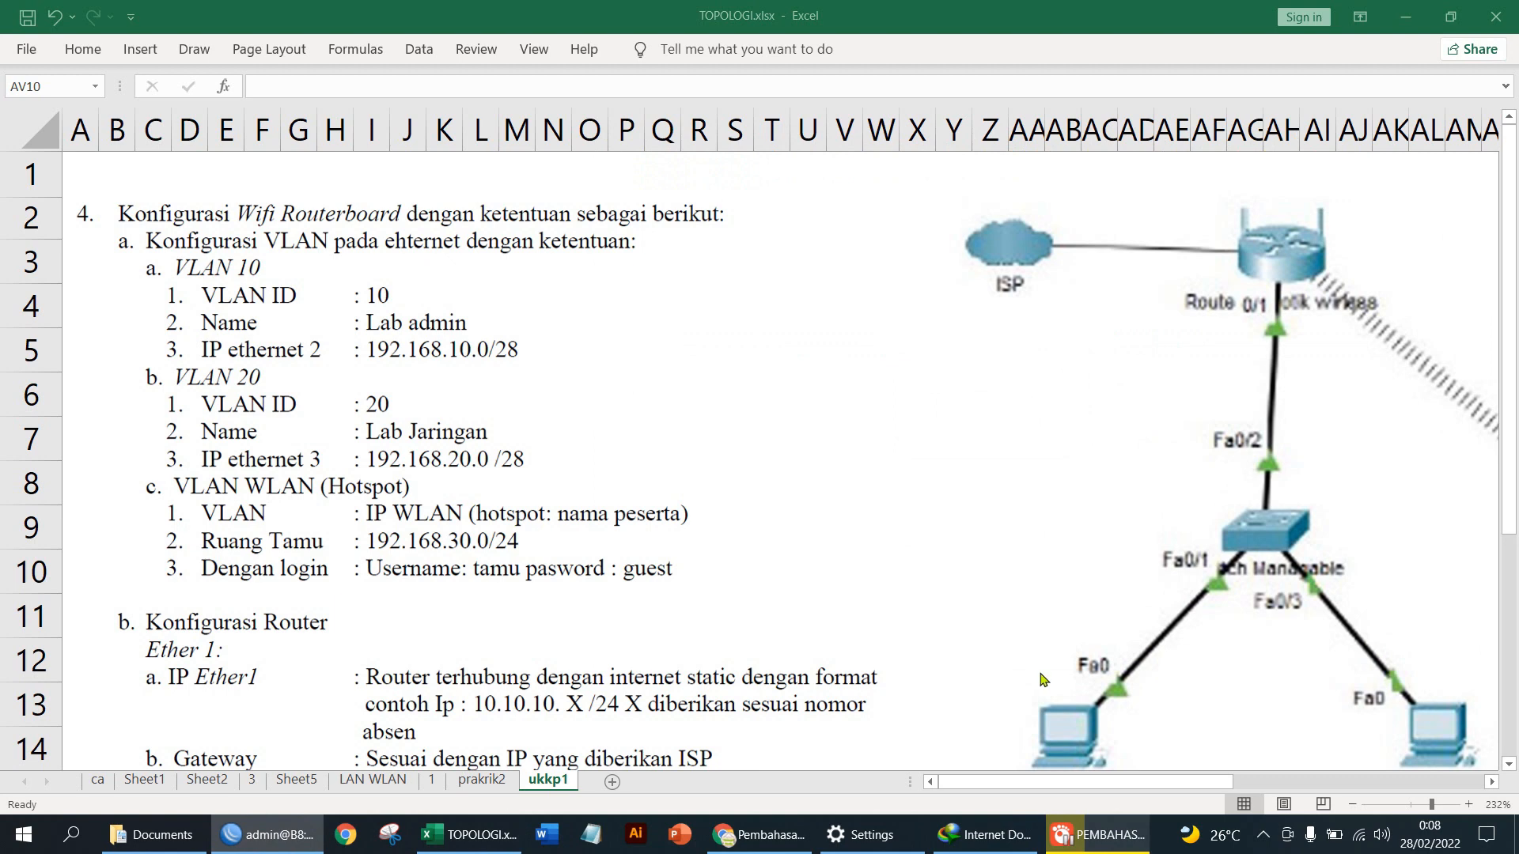
# Switch to the Excel worksheet and select the Wifi area beside the router in the topology diagram, from BG2 to BS7.
pyautogui.click(1227, 782)
pyautogui.moveTo(1227, 783); pyautogui.dragTo(1037, 782)
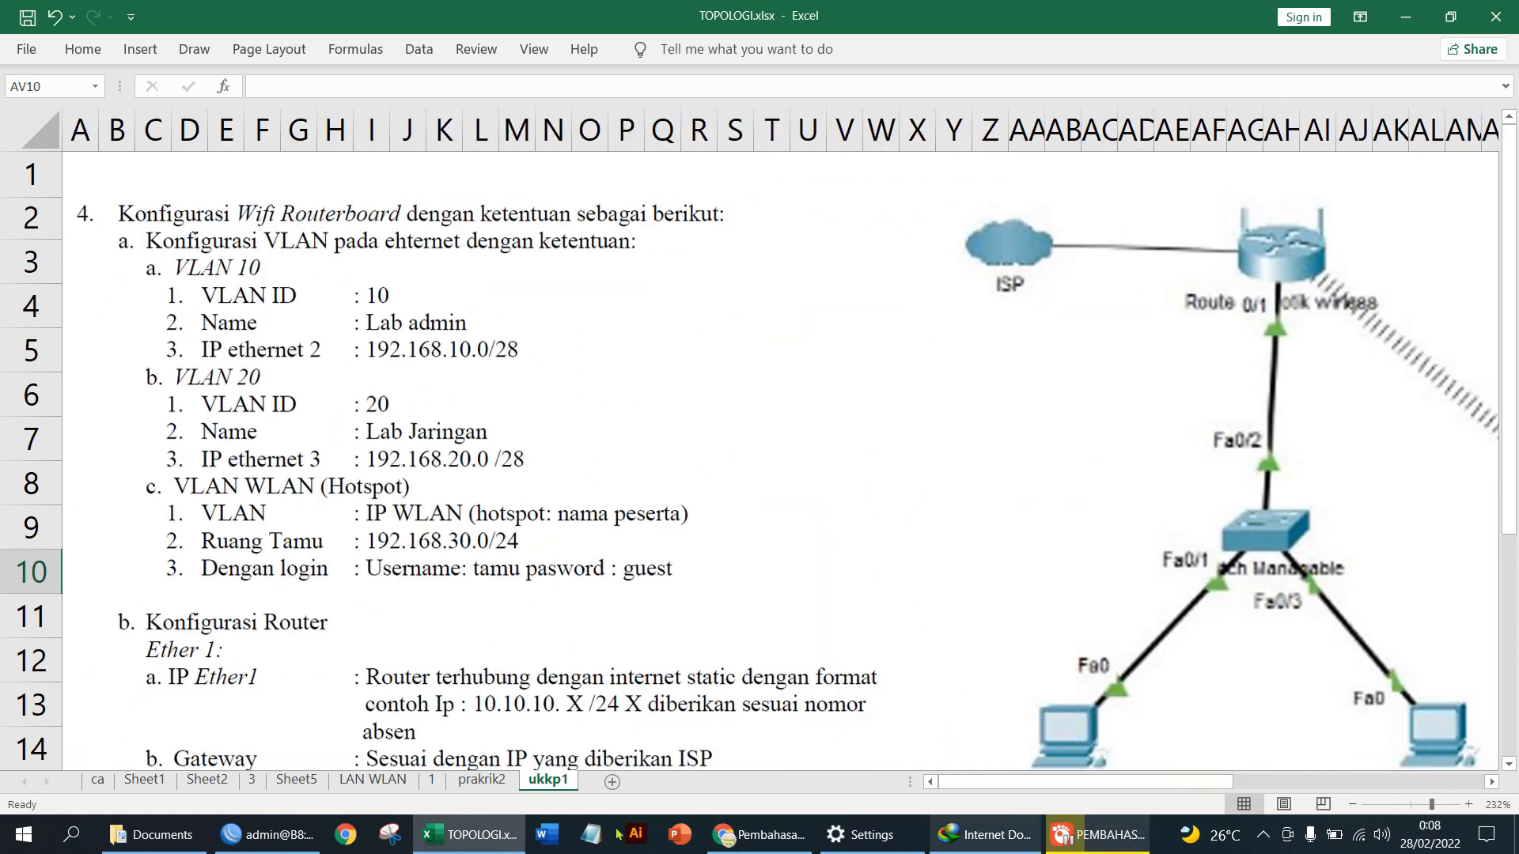
pyautogui.moveTo(1143, 782); pyautogui.dragTo(1393, 782)
pyautogui.moveTo(998, 213); pyautogui.dragTo(1441, 444)
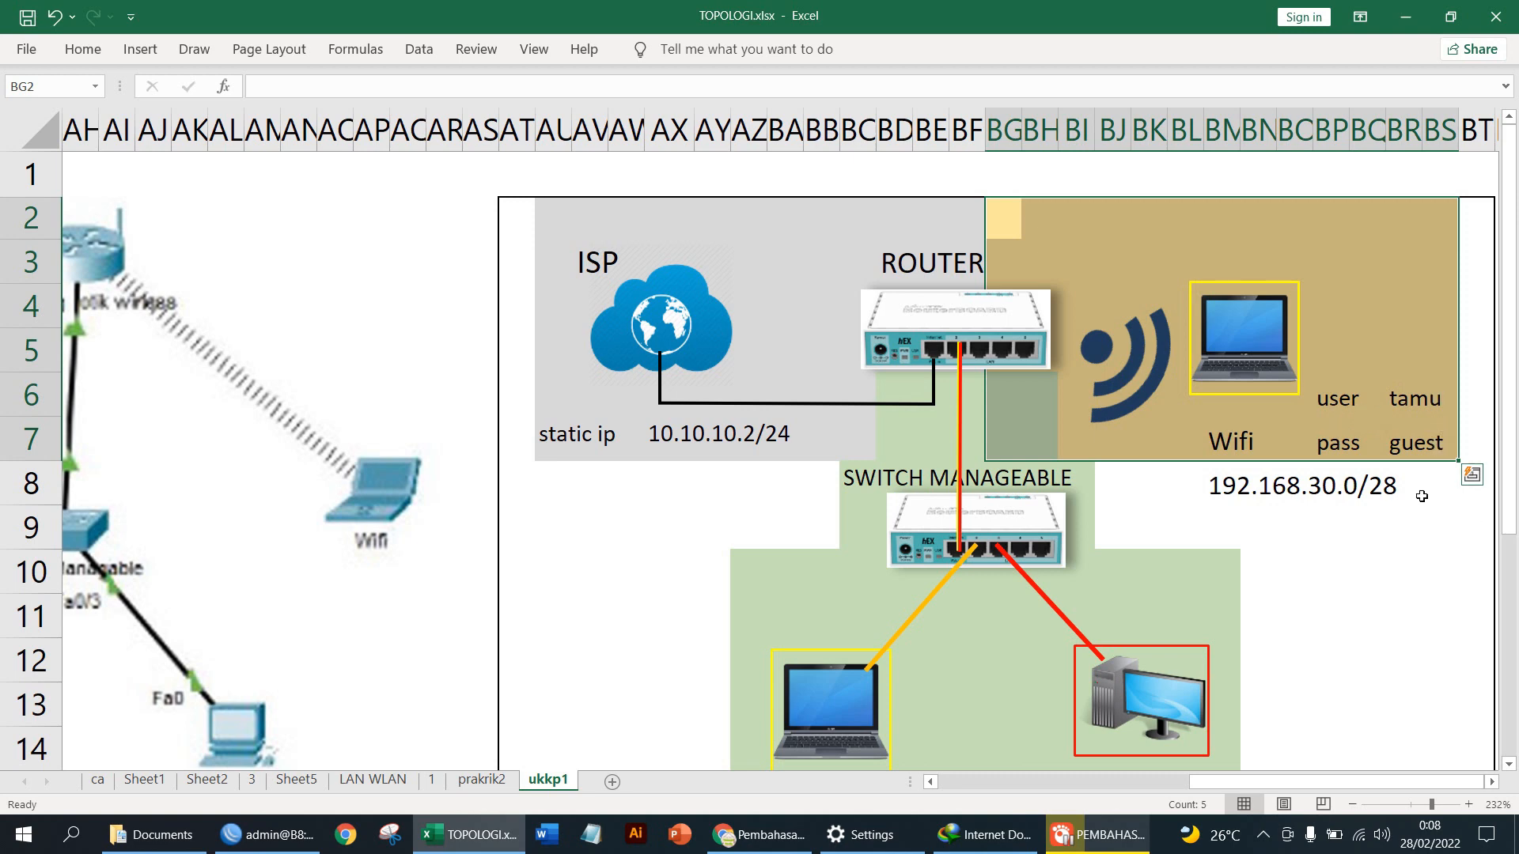
# Switch to WinBox, close the DHCP server list and open the IP address list, and check the WLAN hotspot requirements in the Excel worksheet.
pyautogui.click(269, 834)
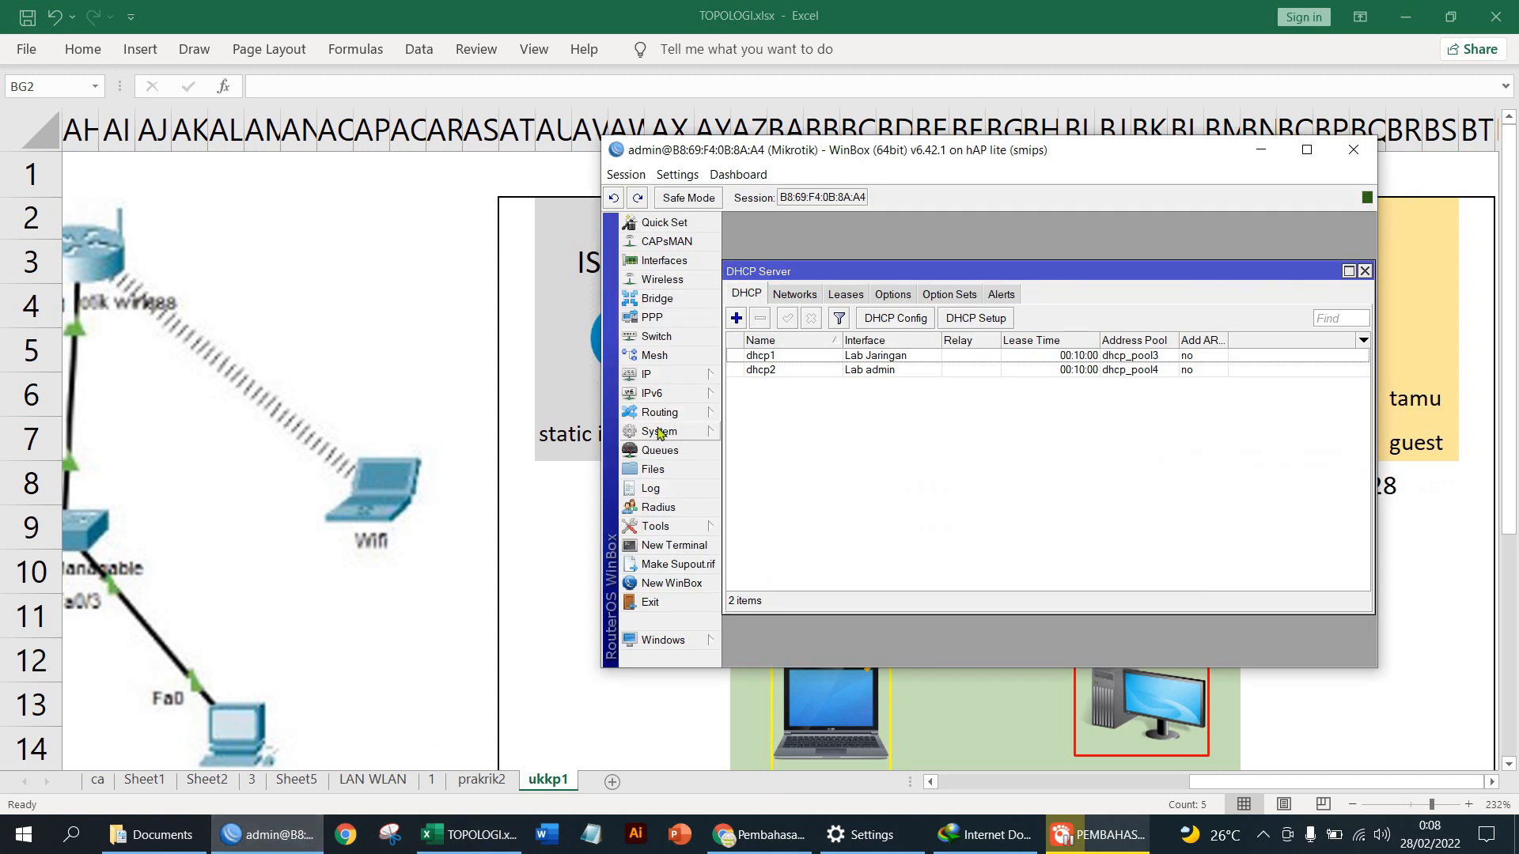
pyautogui.click(1365, 271)
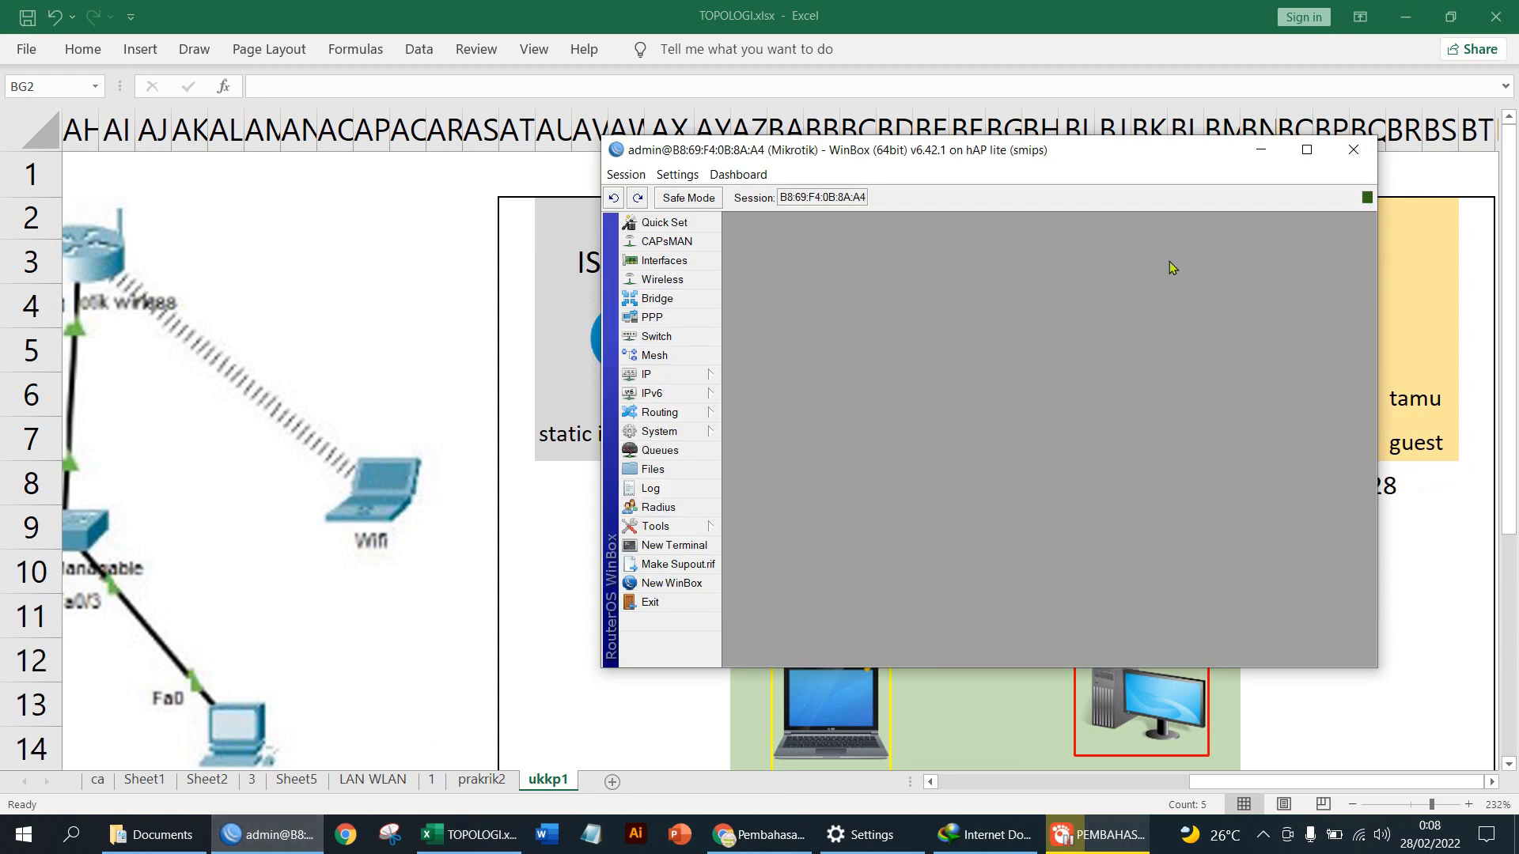
pyautogui.click(660, 374)
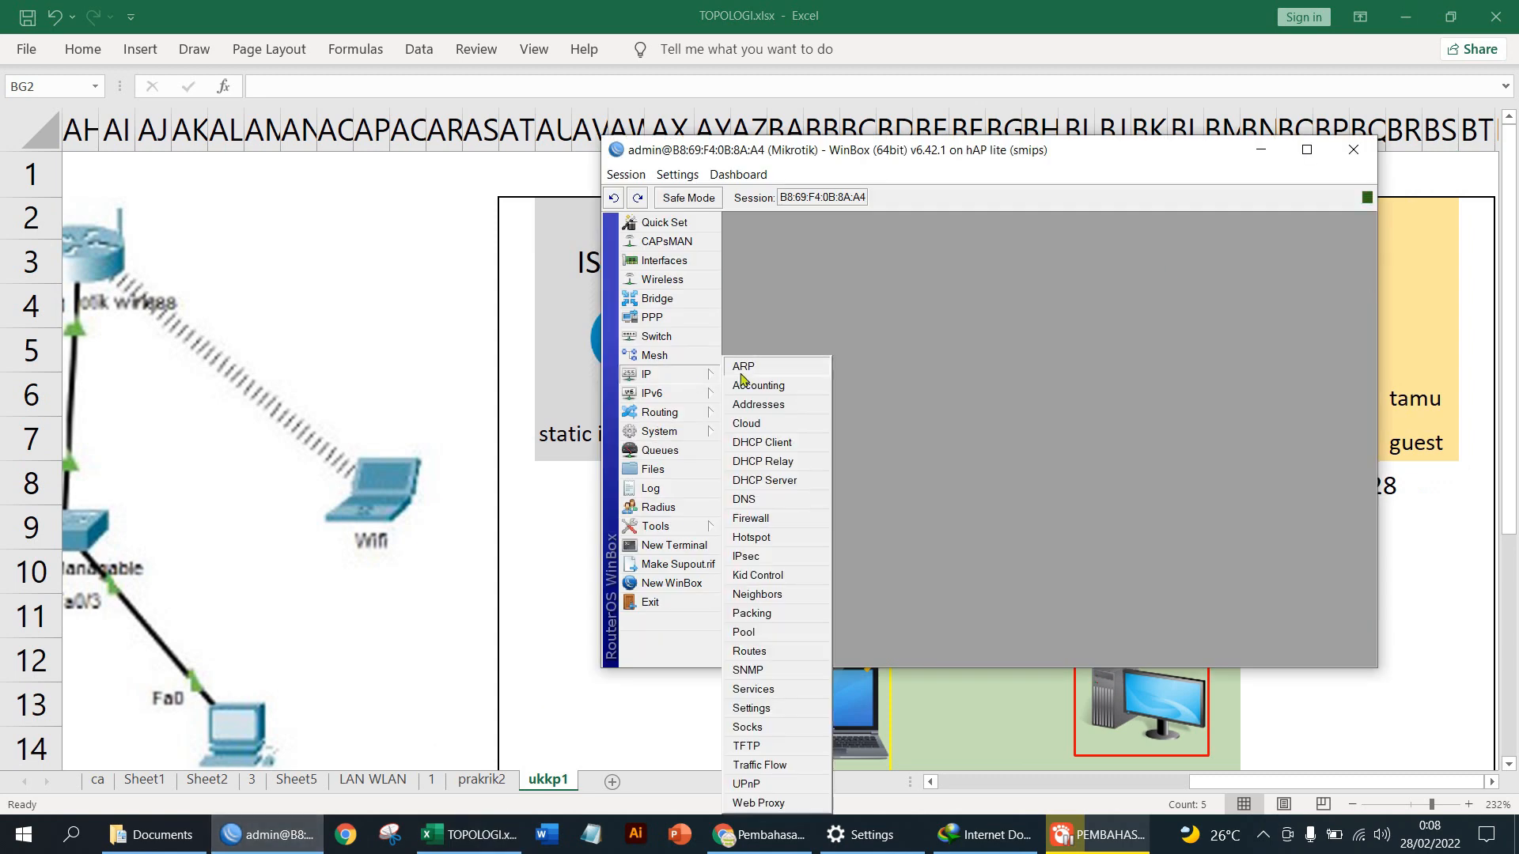
pyautogui.click(771, 400)
pyautogui.click(1029, 427)
pyautogui.click(1223, 786)
pyautogui.moveTo(1223, 786); pyautogui.dragTo(970, 786)
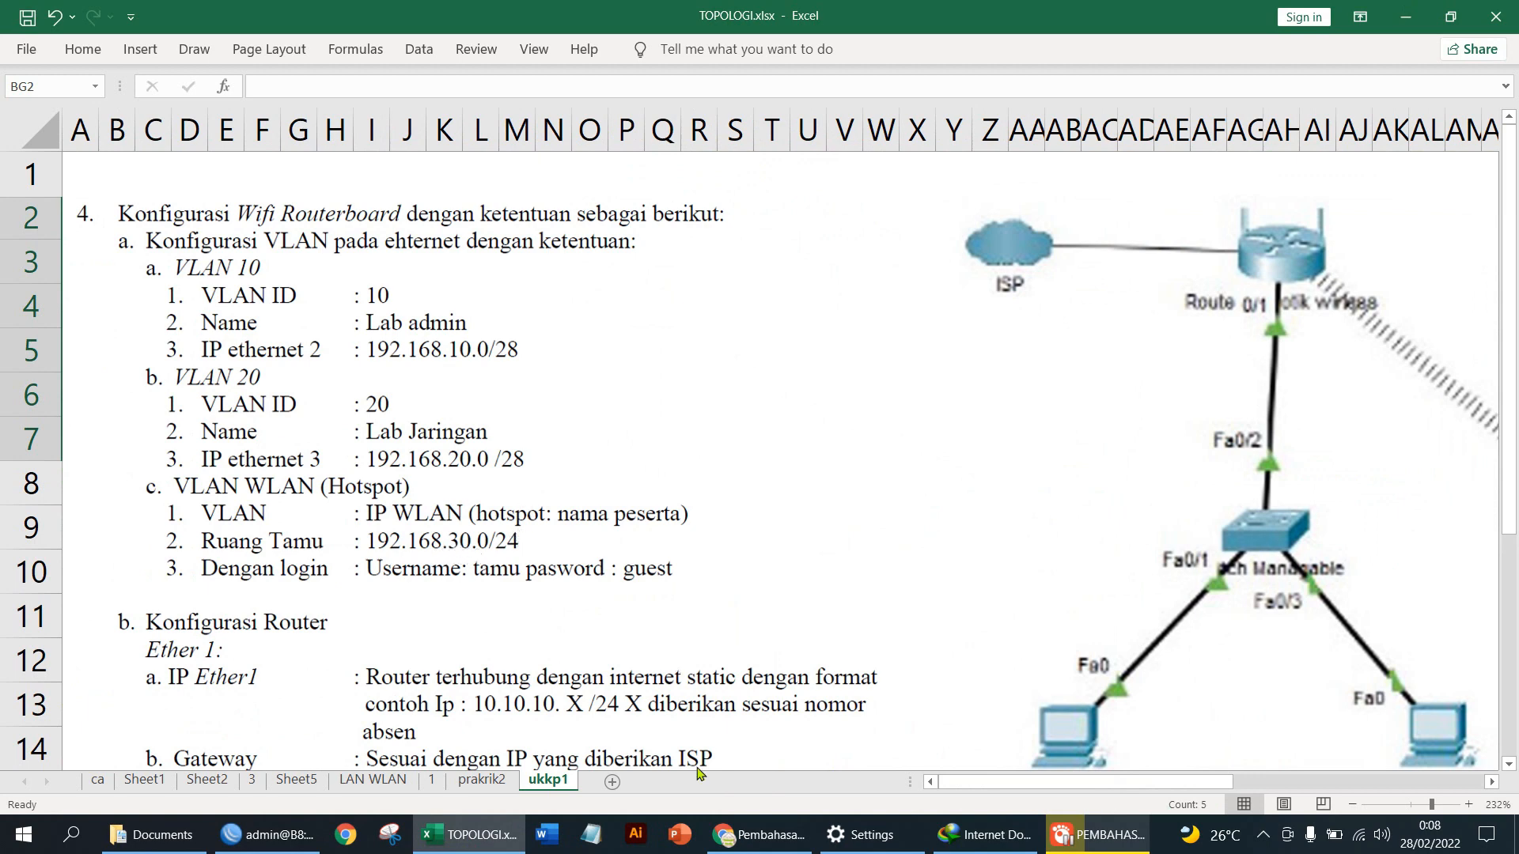
# Switch back to WinBox and add the IP address 192.168.30.1/24 on the wlan1 interface.
pyautogui.click(269, 835)
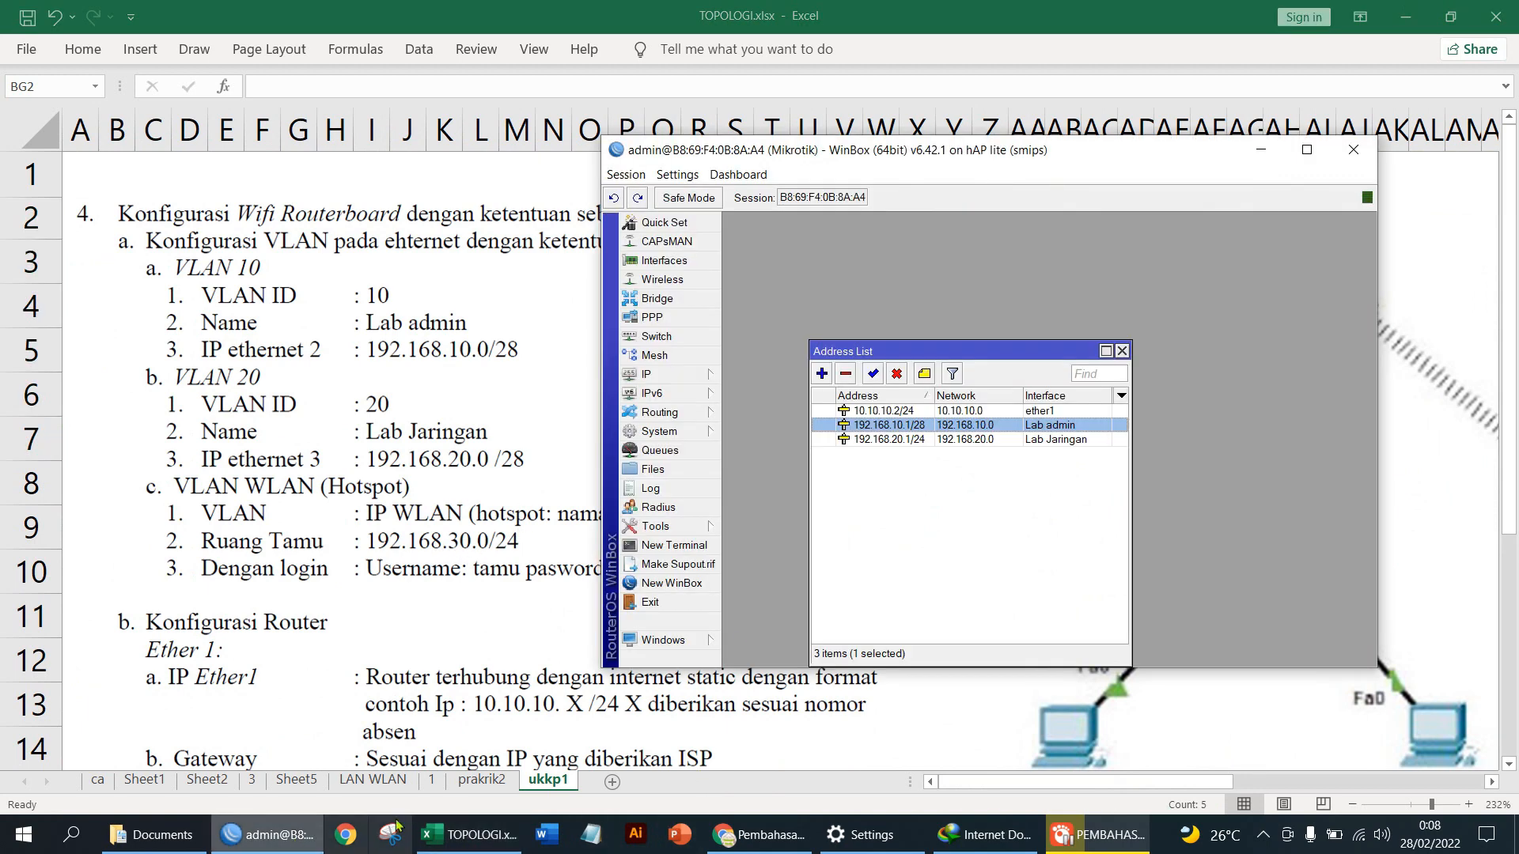
pyautogui.click(823, 377)
pyautogui.write('192.168.30.1/24')
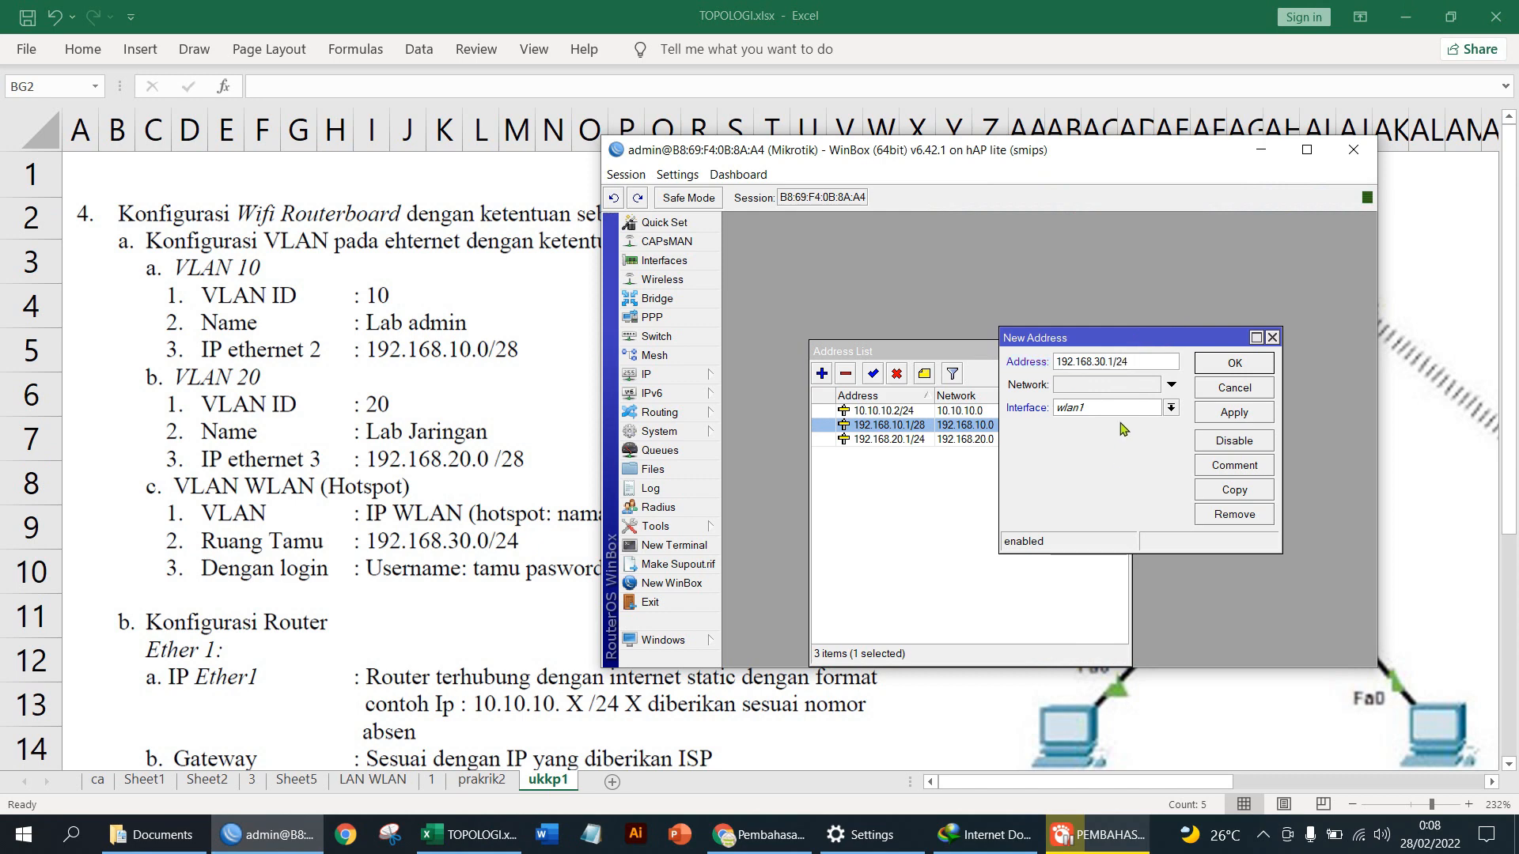
pyautogui.click(1124, 407)
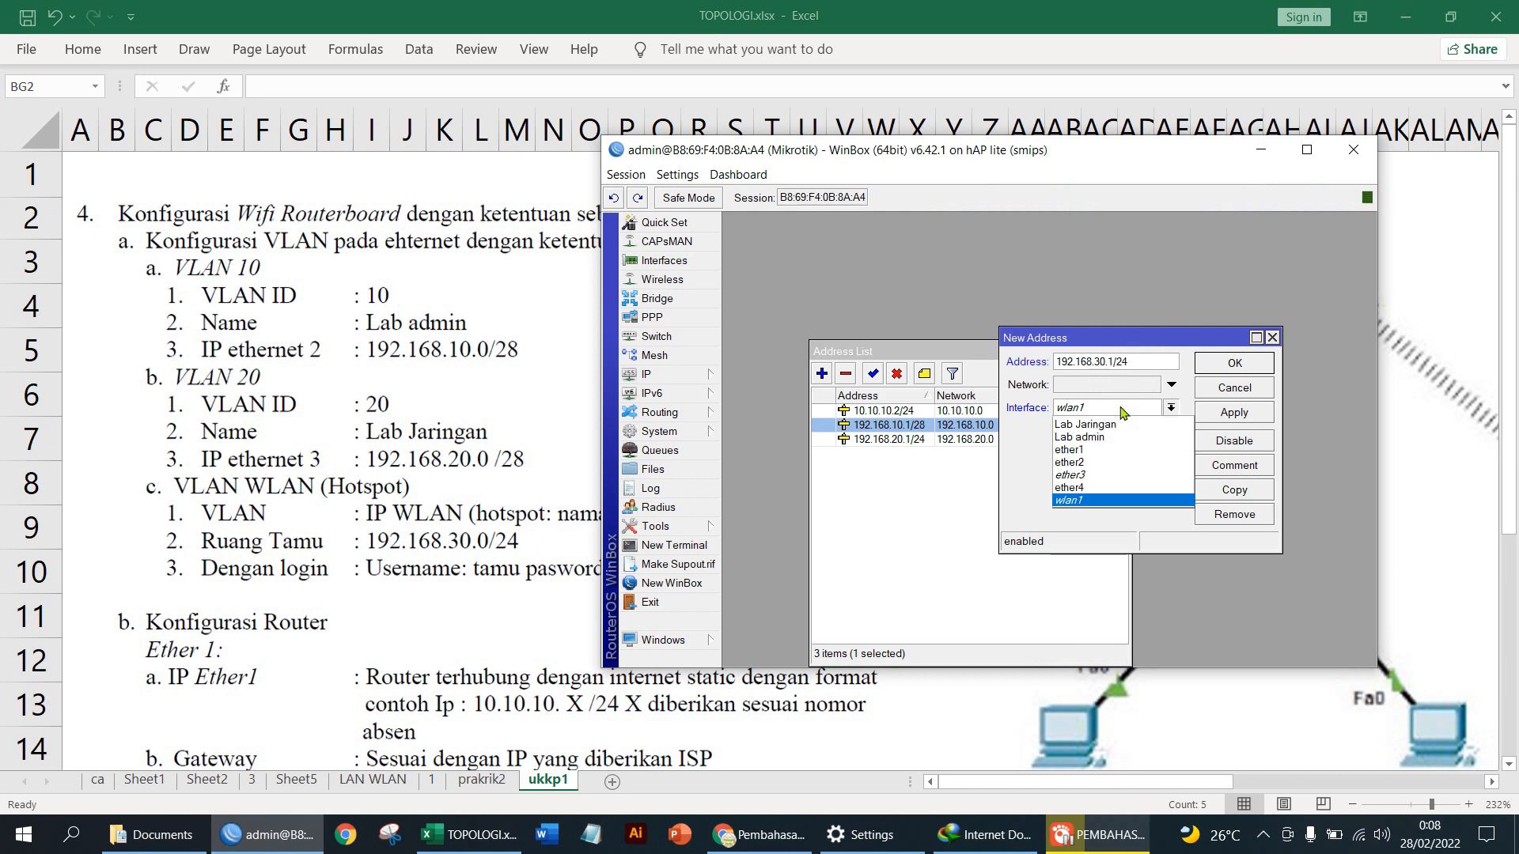
pyautogui.click(1064, 505)
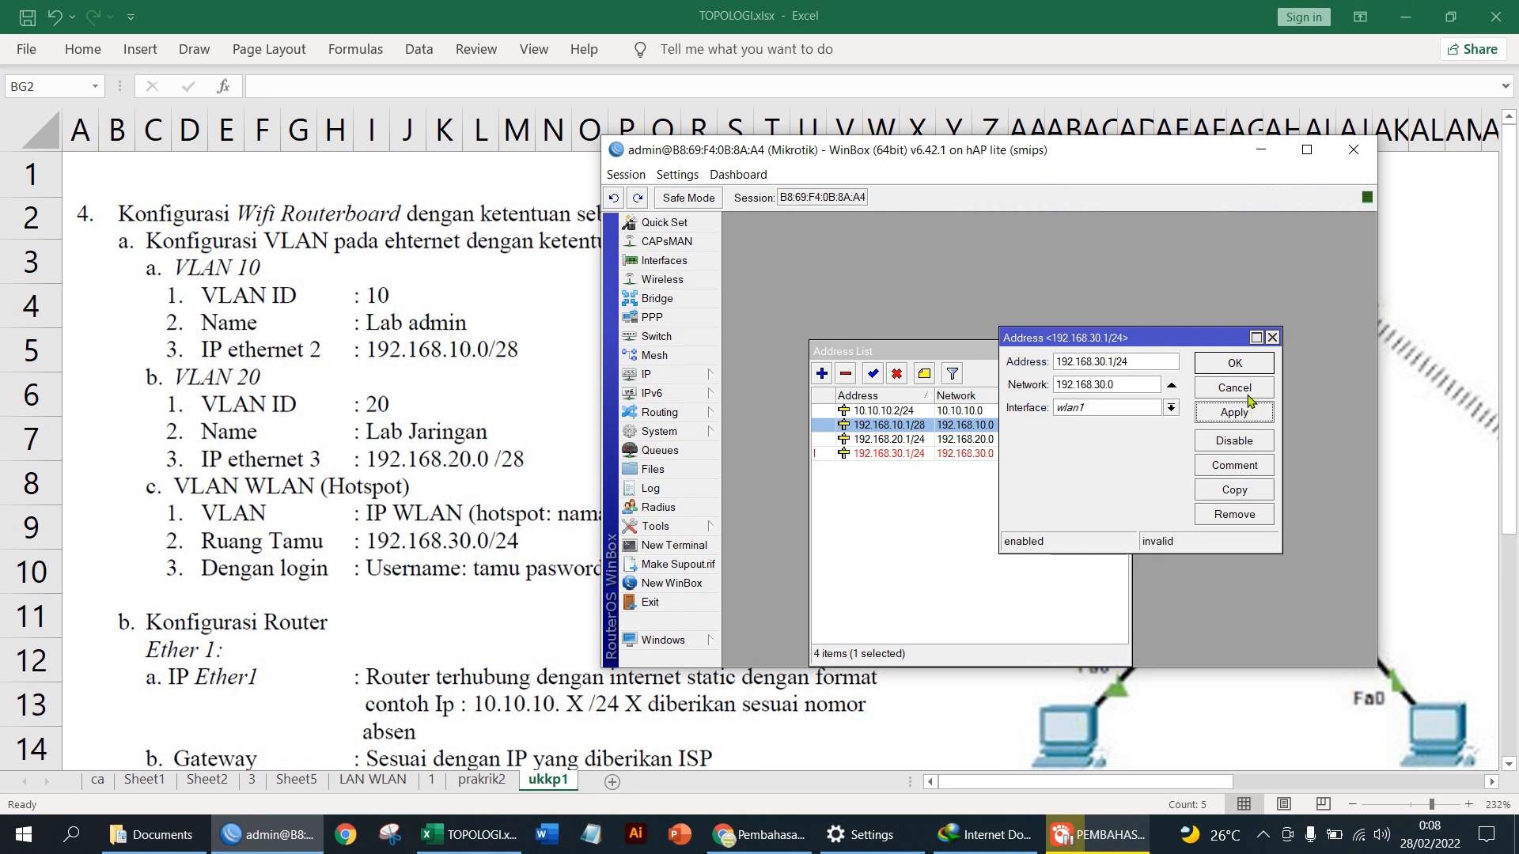
pyautogui.click(1236, 362)
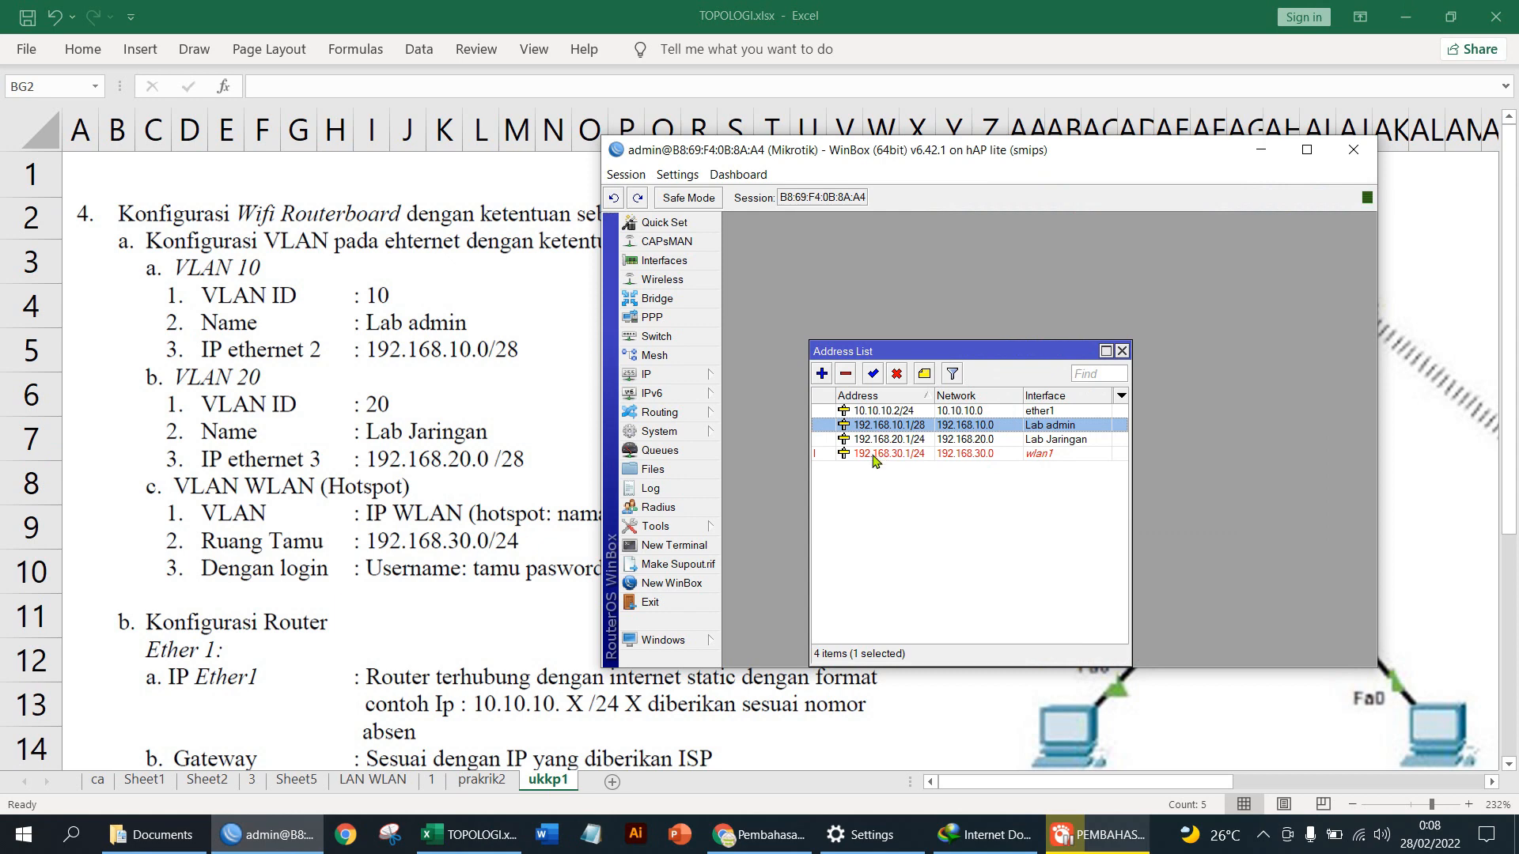
# Enable the wlan1 wireless interface and set its mode to ap bridge.
pyautogui.click(670, 282)
pyautogui.click(795, 357)
pyautogui.click(793, 324)
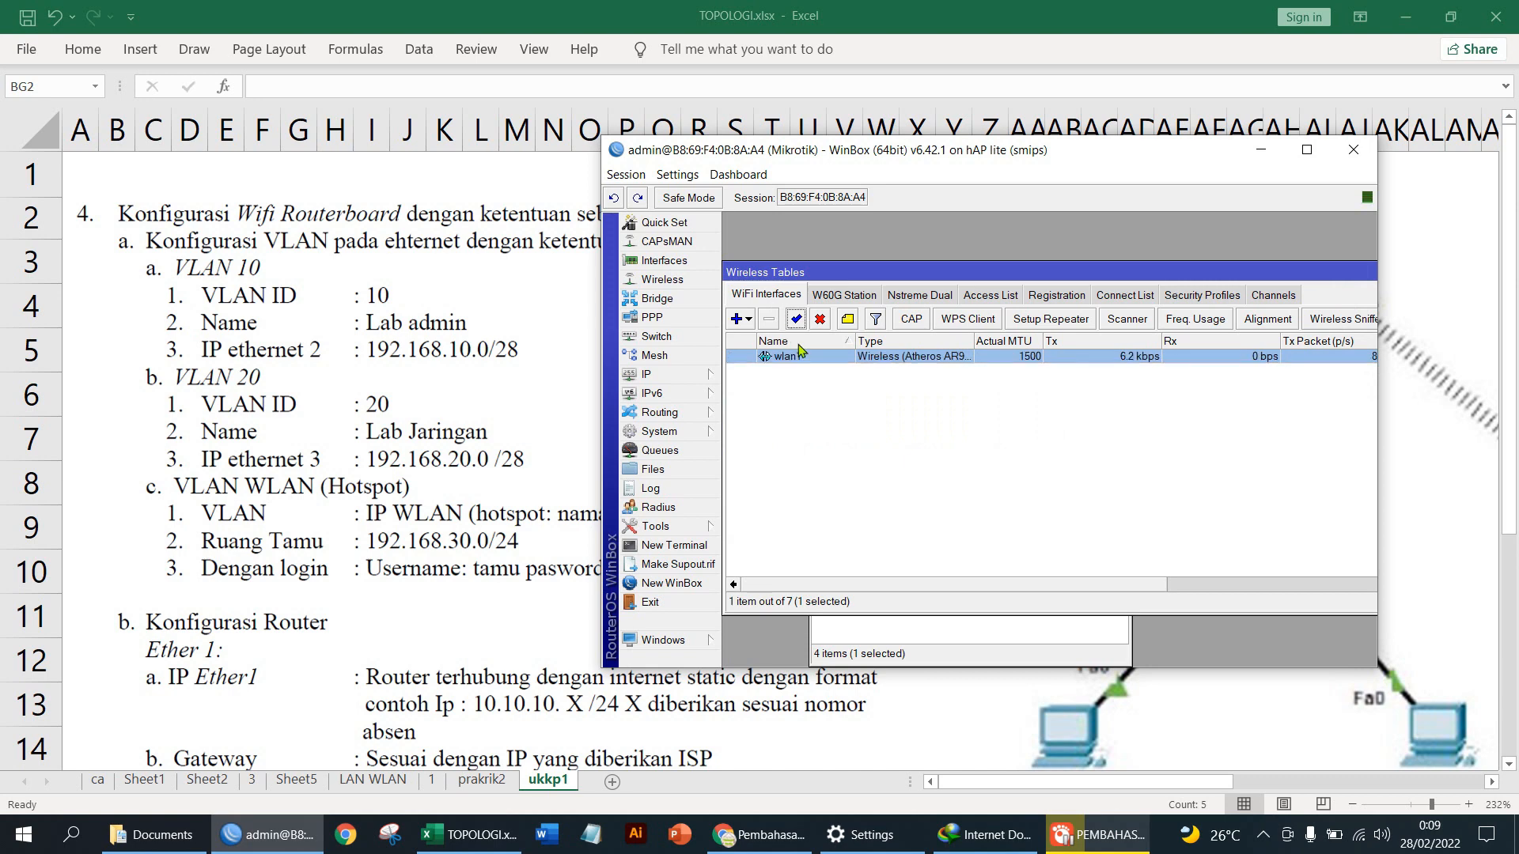
pyautogui.doubleClick(809, 358)
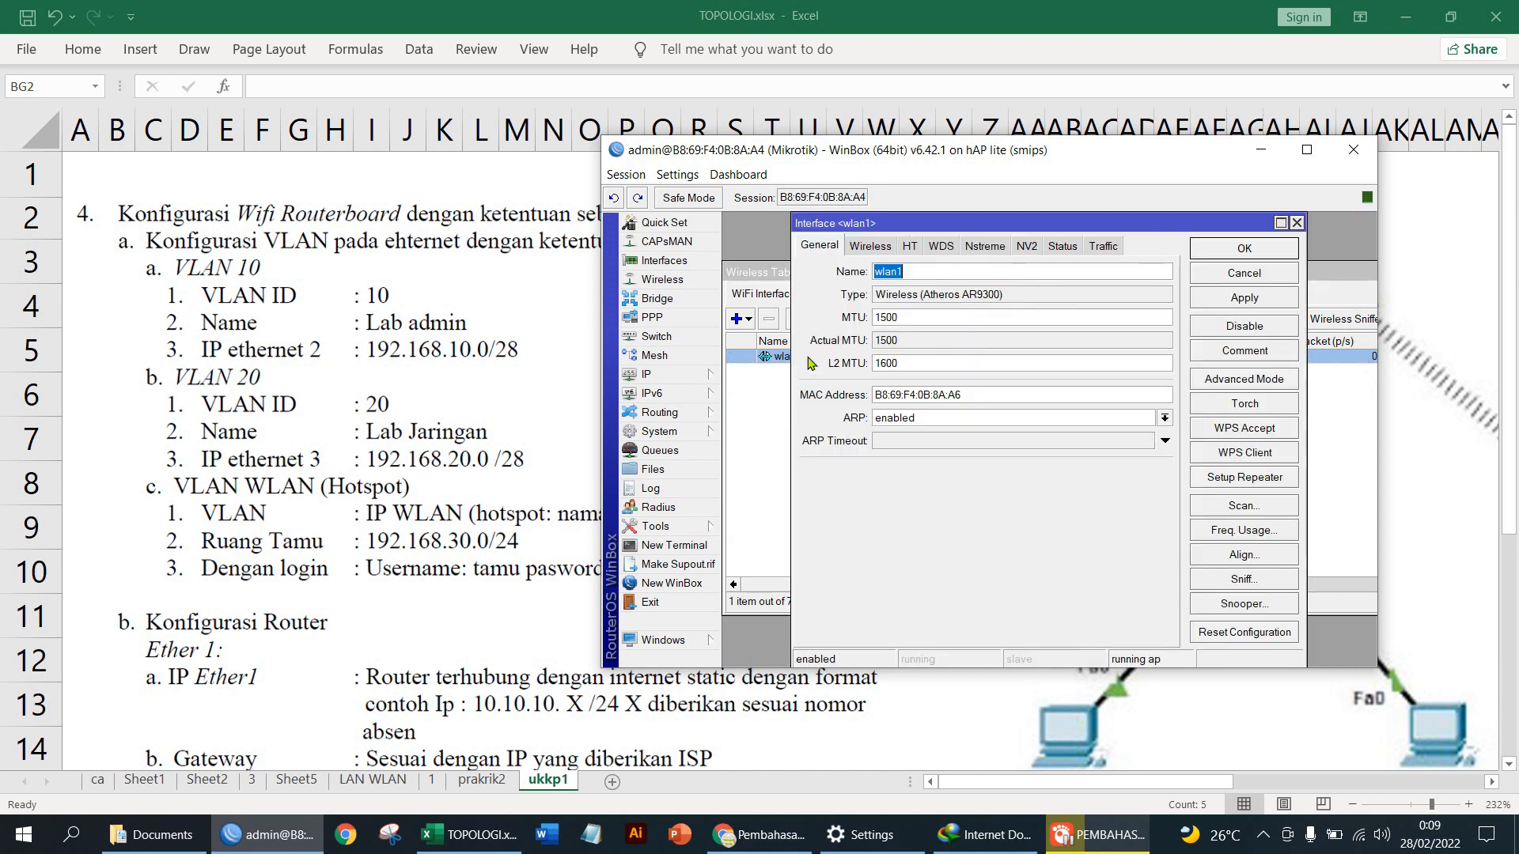
pyautogui.click(872, 247)
pyautogui.click(981, 272)
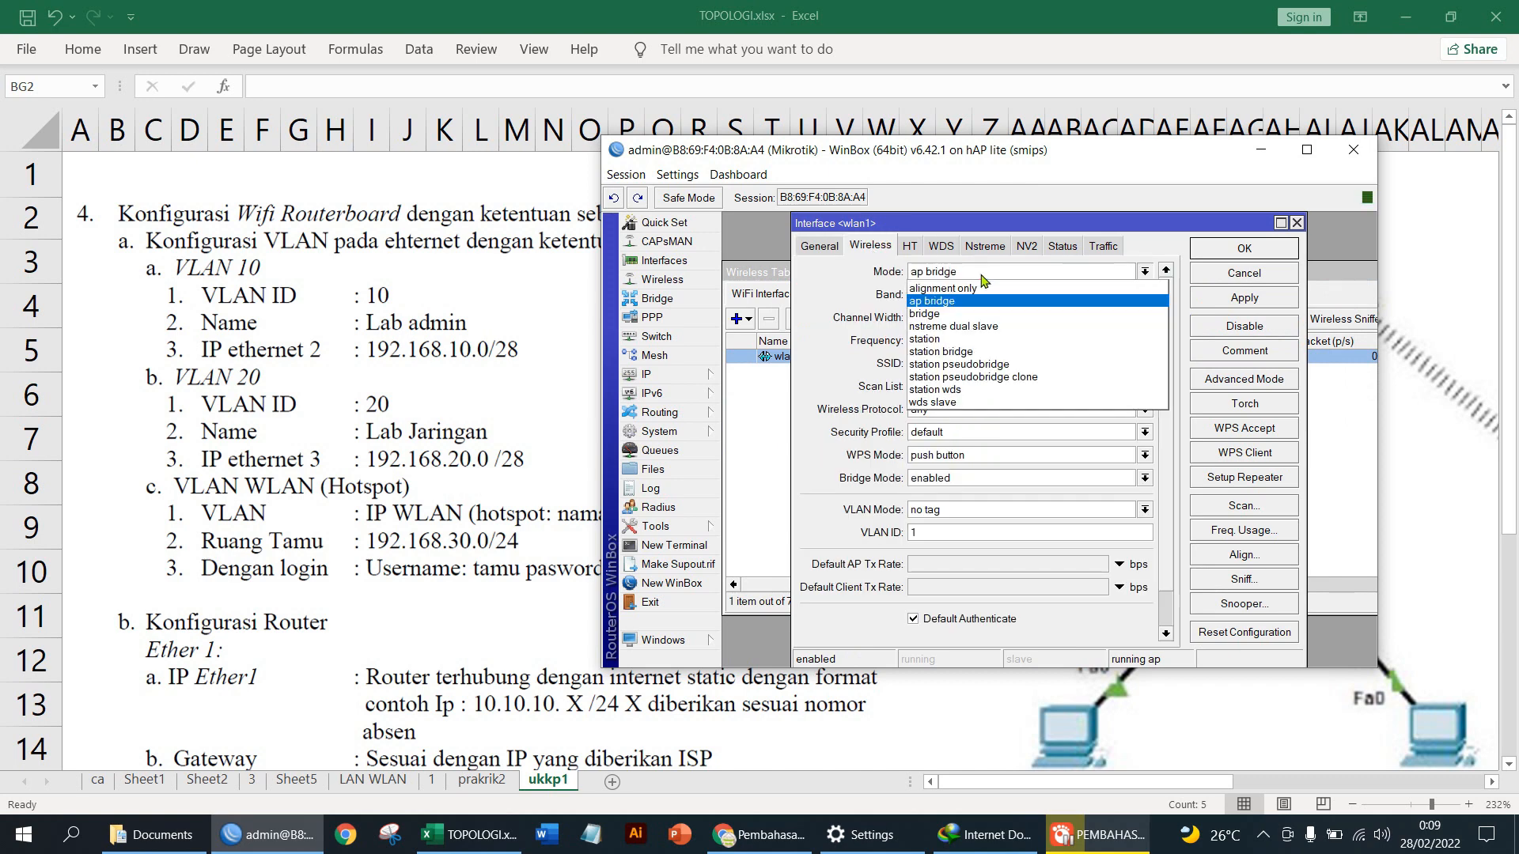
pyautogui.click(987, 301)
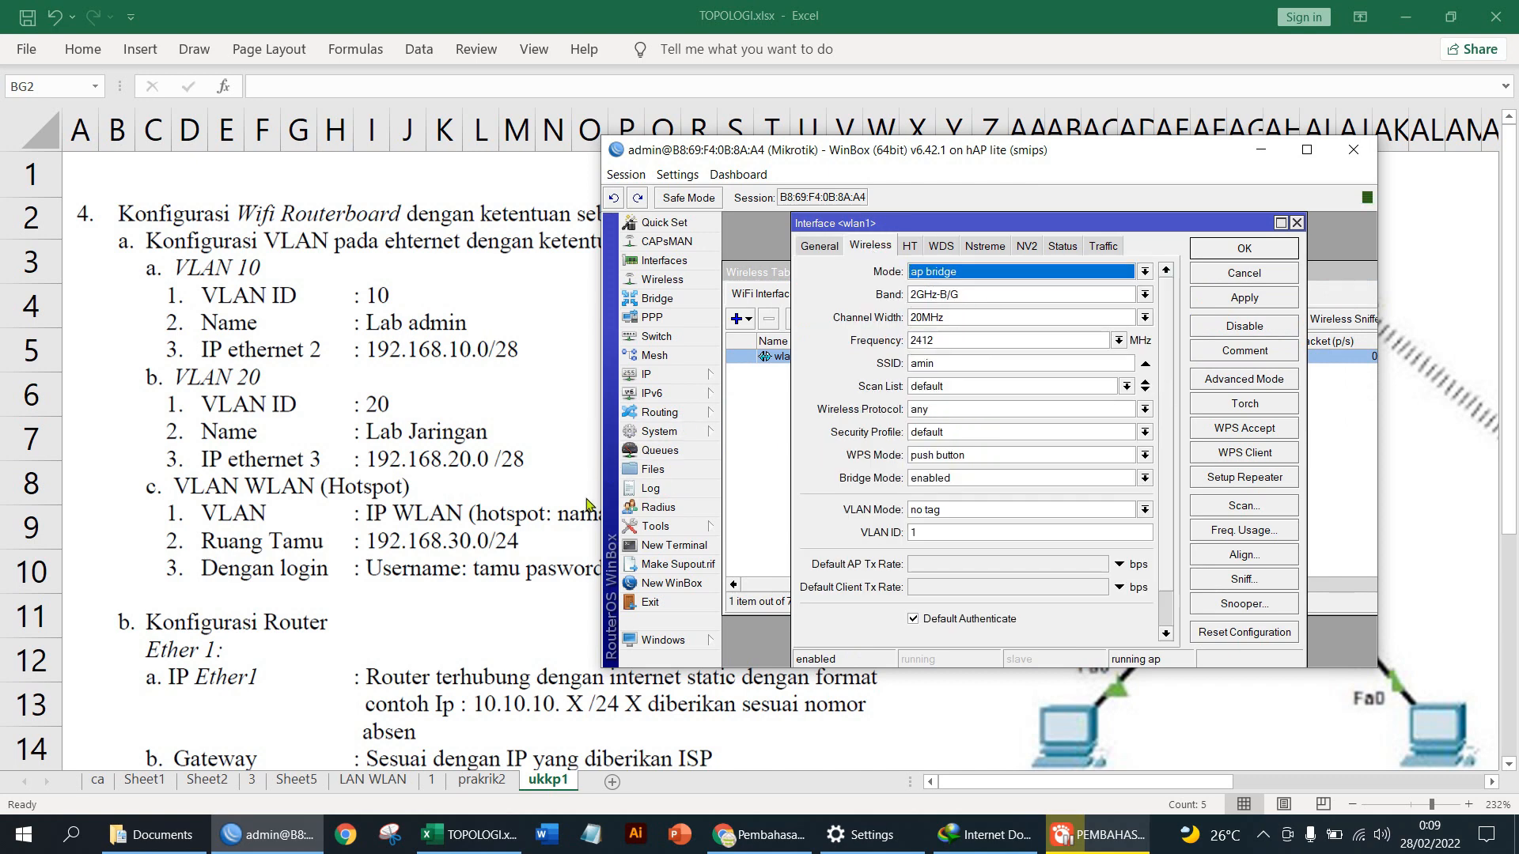
# Check the hotspot naming requirement in the worksheet and set the SSID of wlan1 to the participant's name.
pyautogui.click(467, 482)
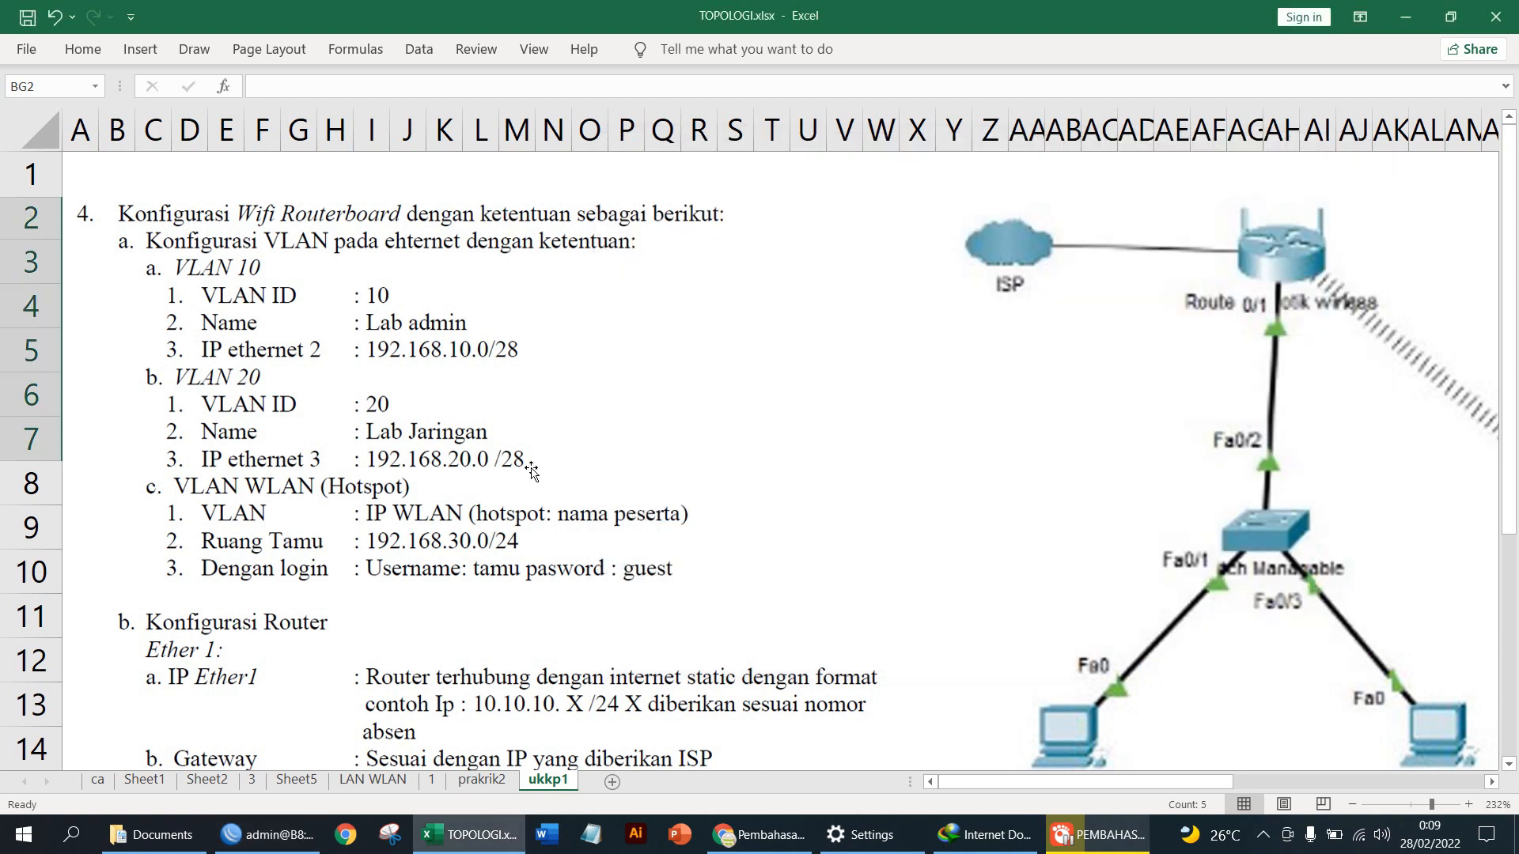
pyautogui.hotkey('alt', 'Tab')
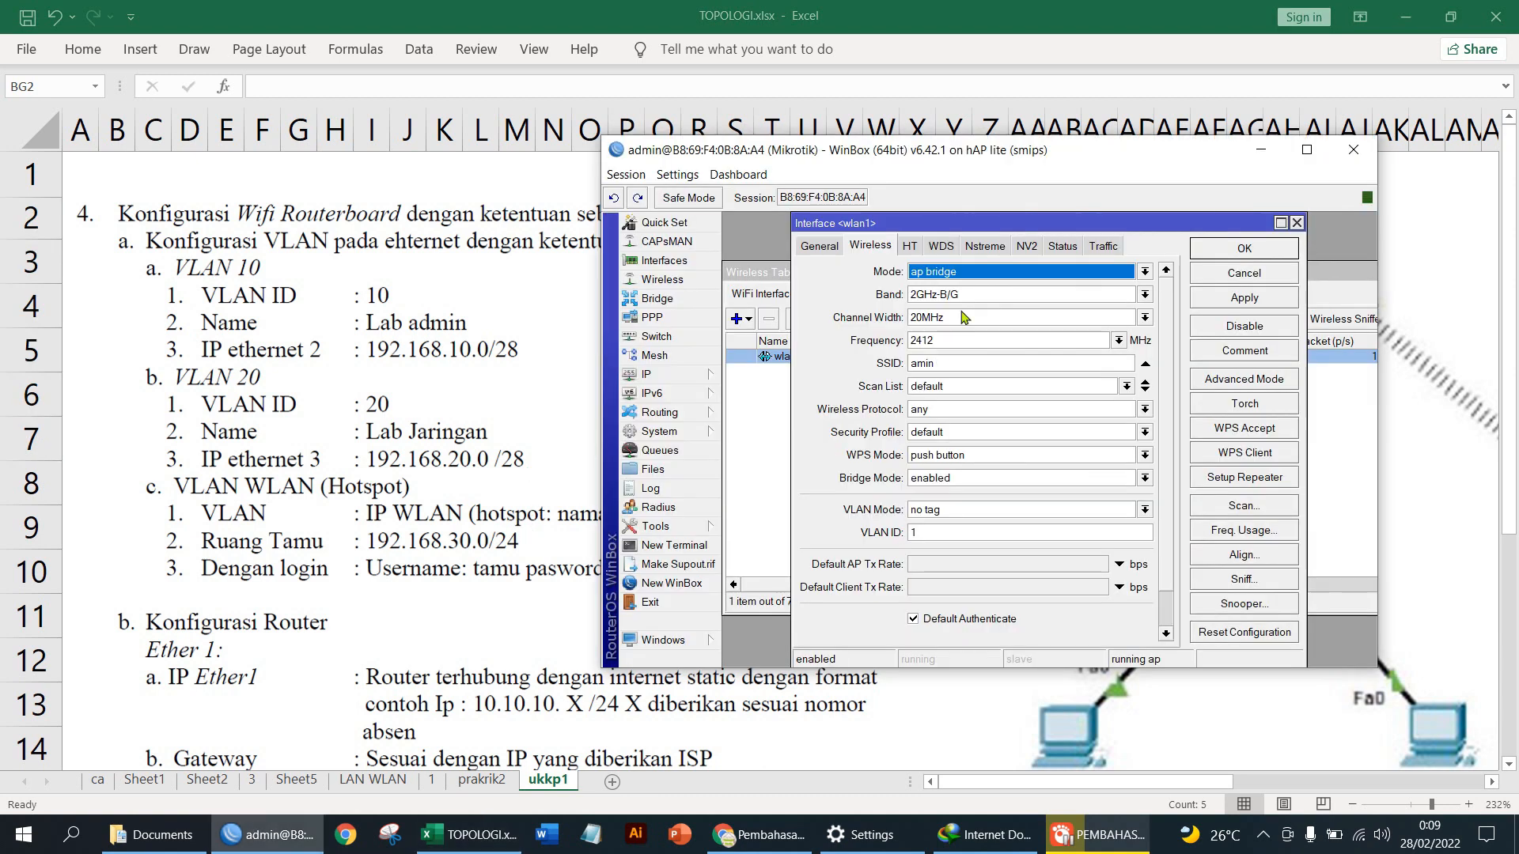
pyautogui.doubleClick(964, 370)
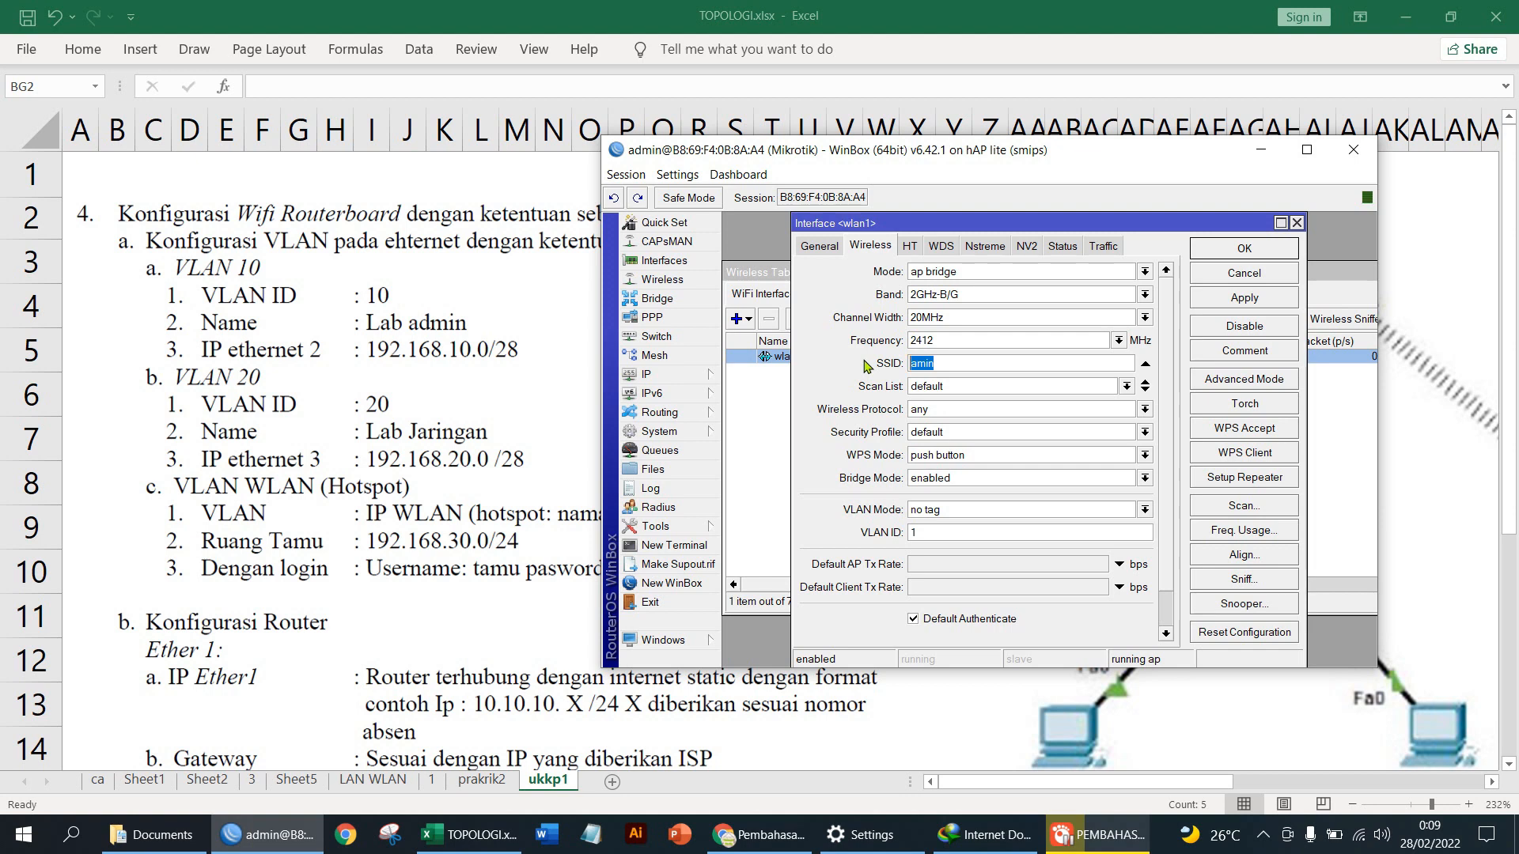
pyautogui.write('naa')
pyautogui.click(1240, 248)
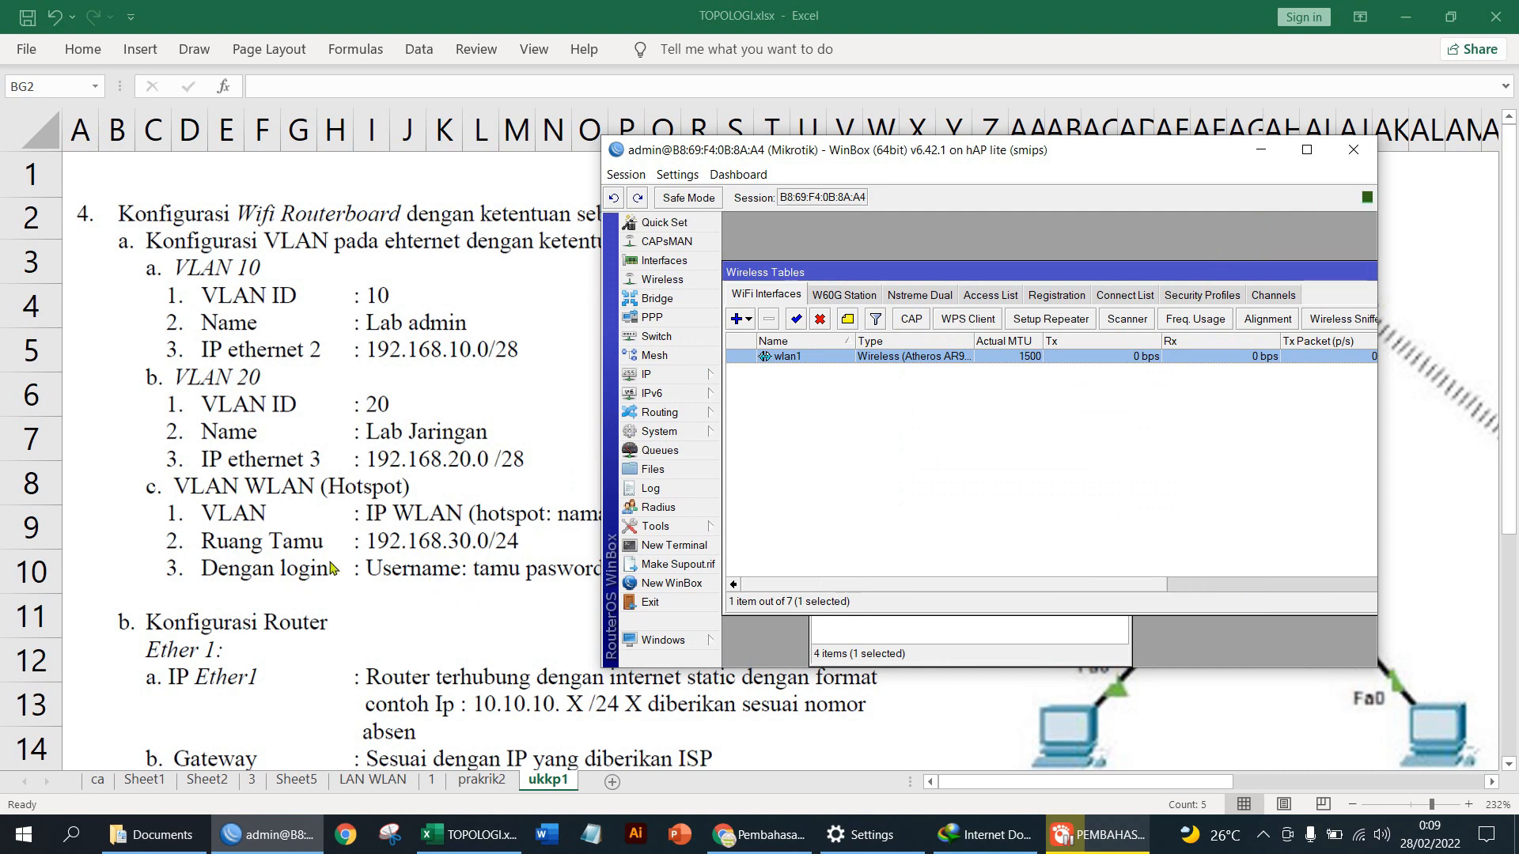
# Check the hotspot login requirement in the worksheet and close all open windows inside the WinBox session.
pyautogui.click(541, 578)
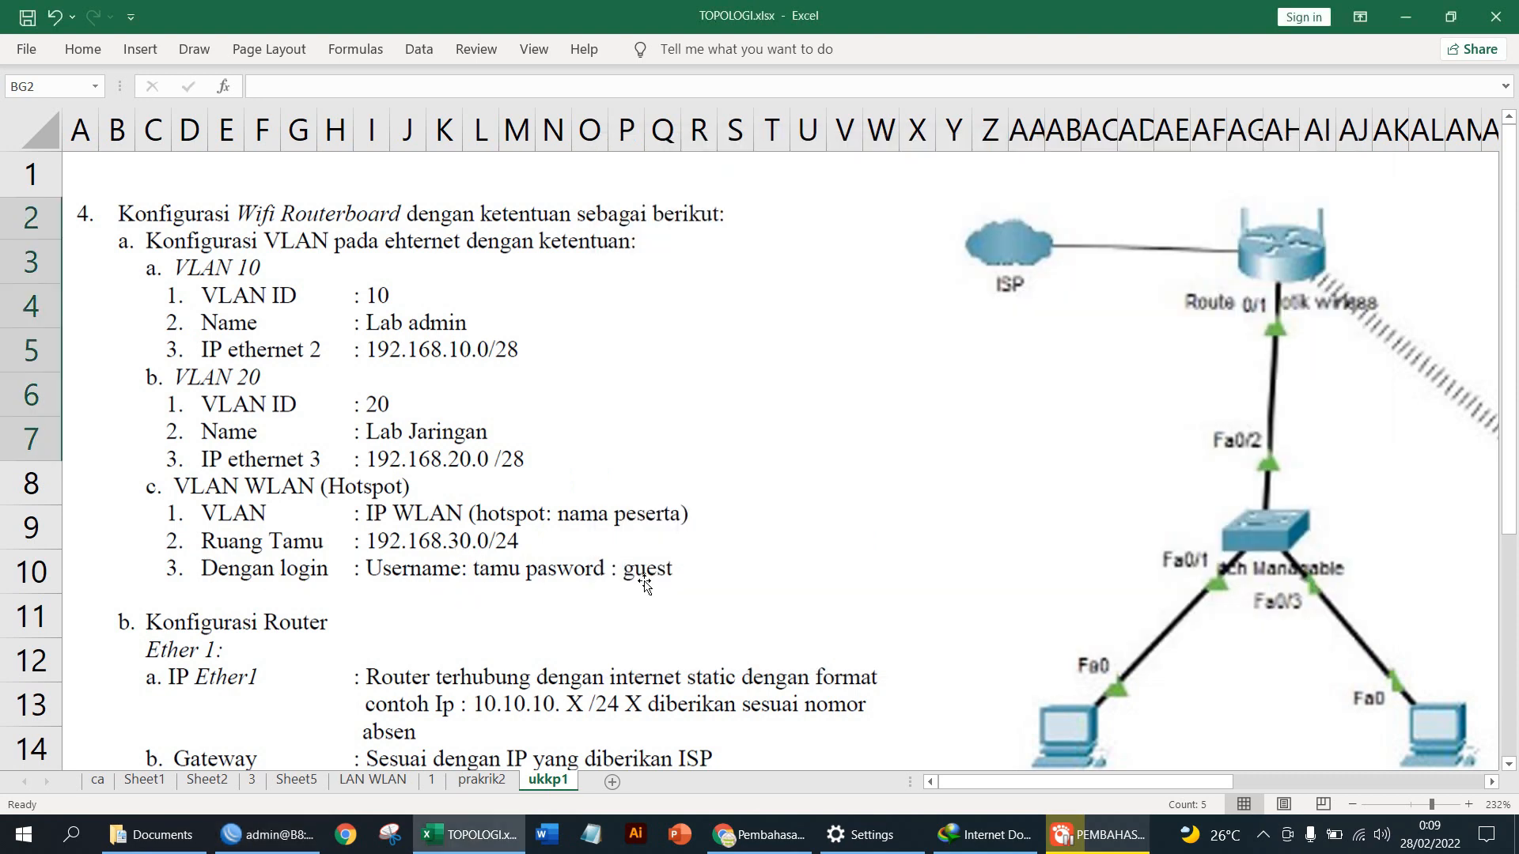
pyautogui.hotkey('alt', 'Tab')
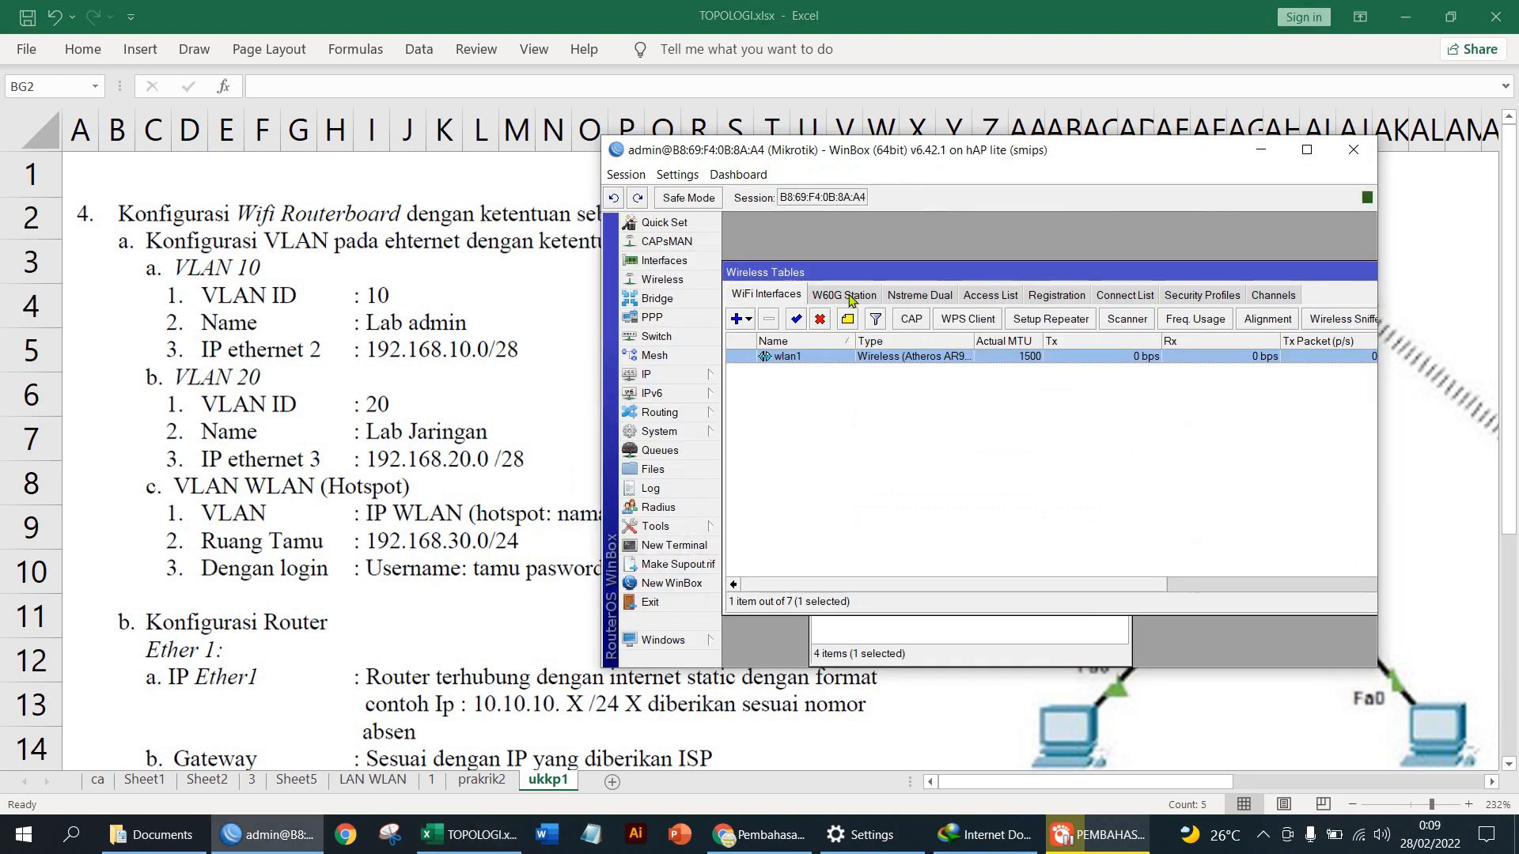
pyautogui.click(626, 174)
pyautogui.click(657, 294)
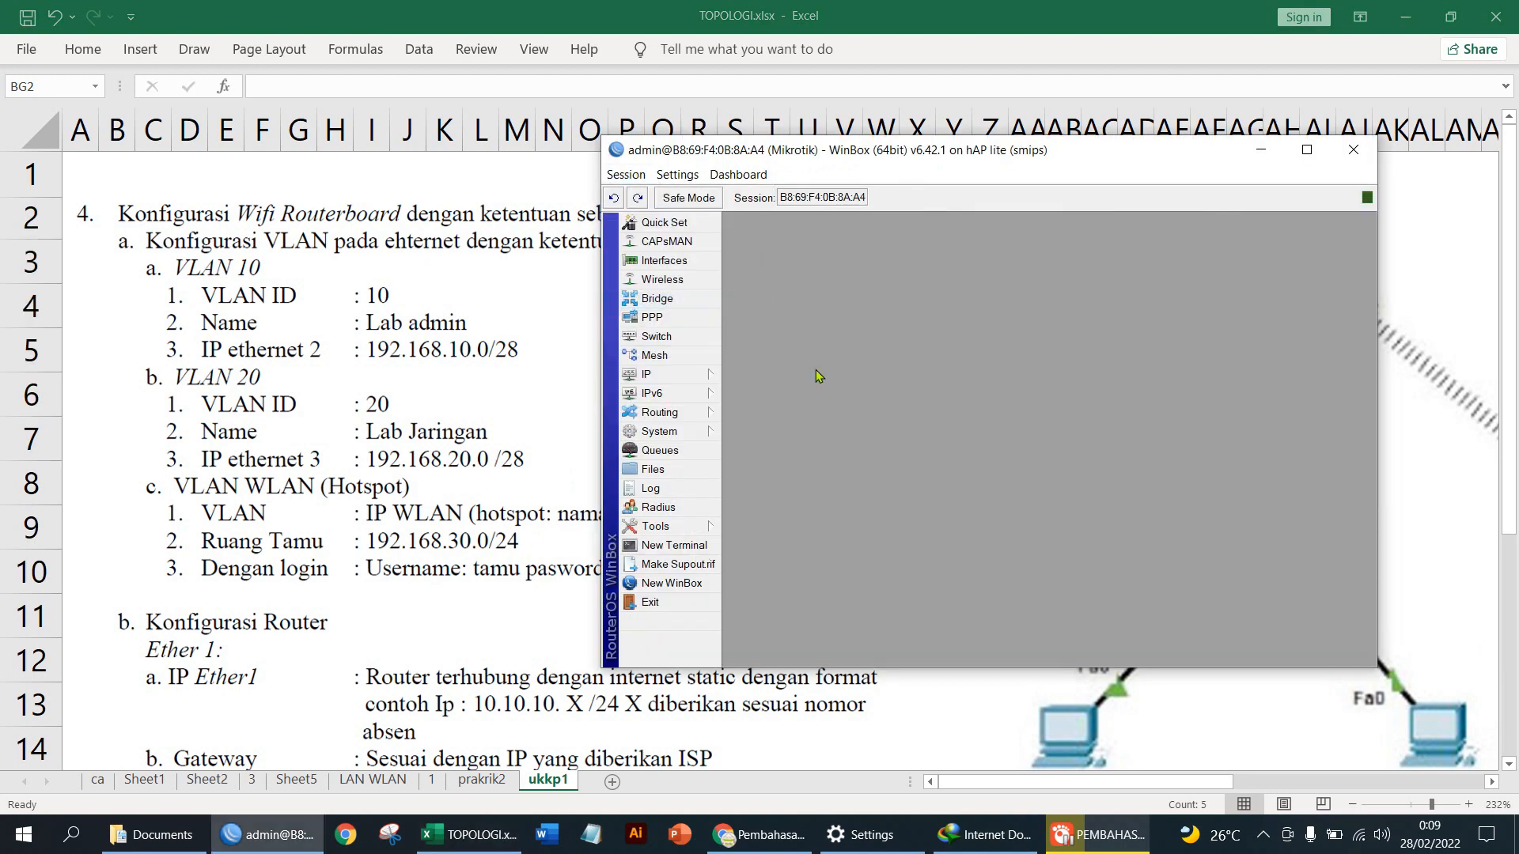
# Start the Hotspot Setup on the wlan1 interface and accept the suggested local address and address pool.
pyautogui.click(687, 380)
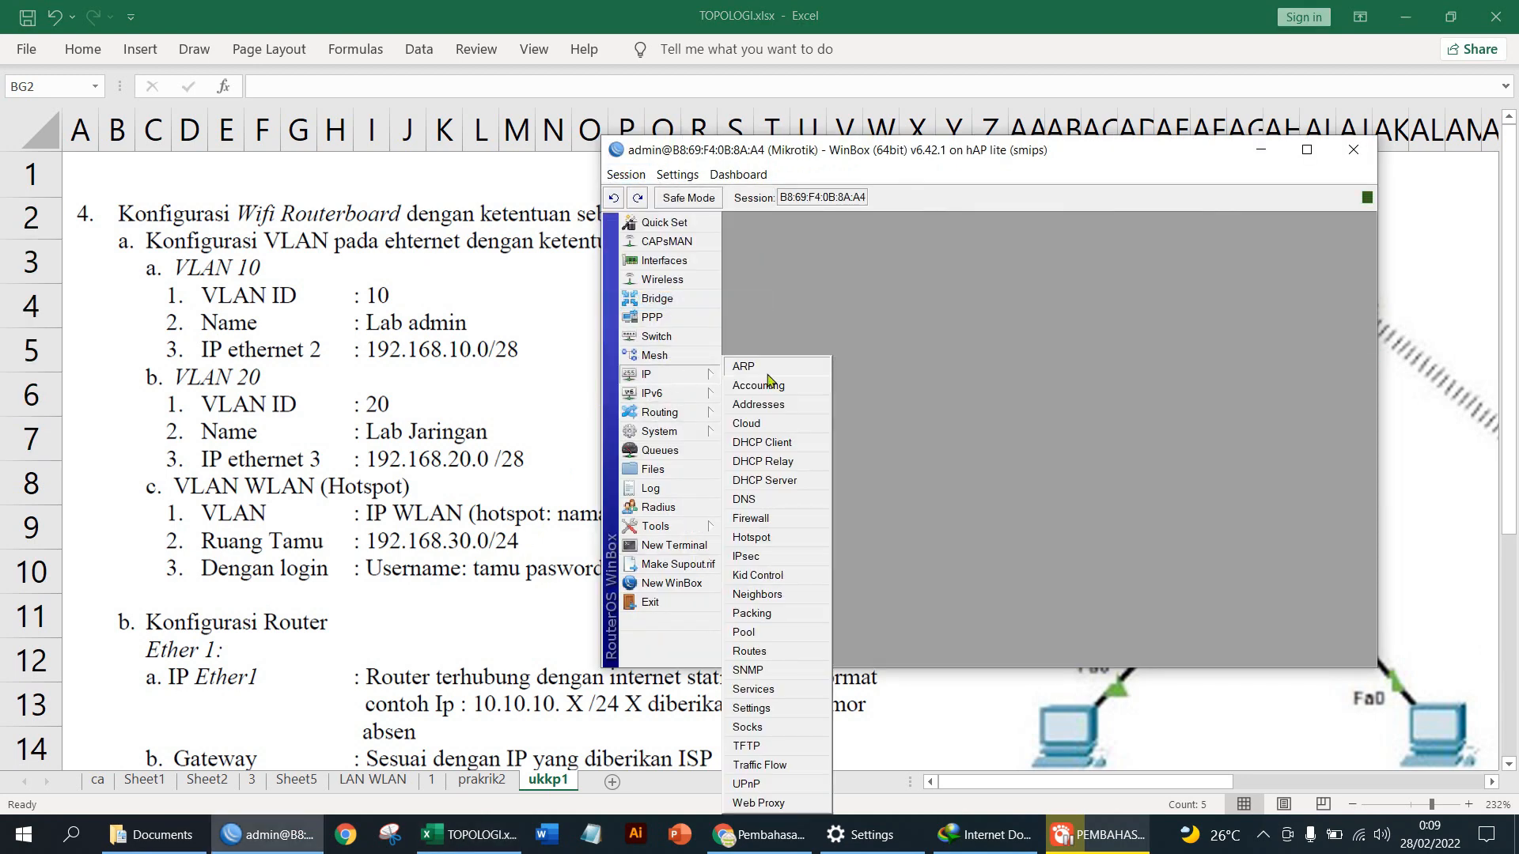
pyautogui.click(772, 538)
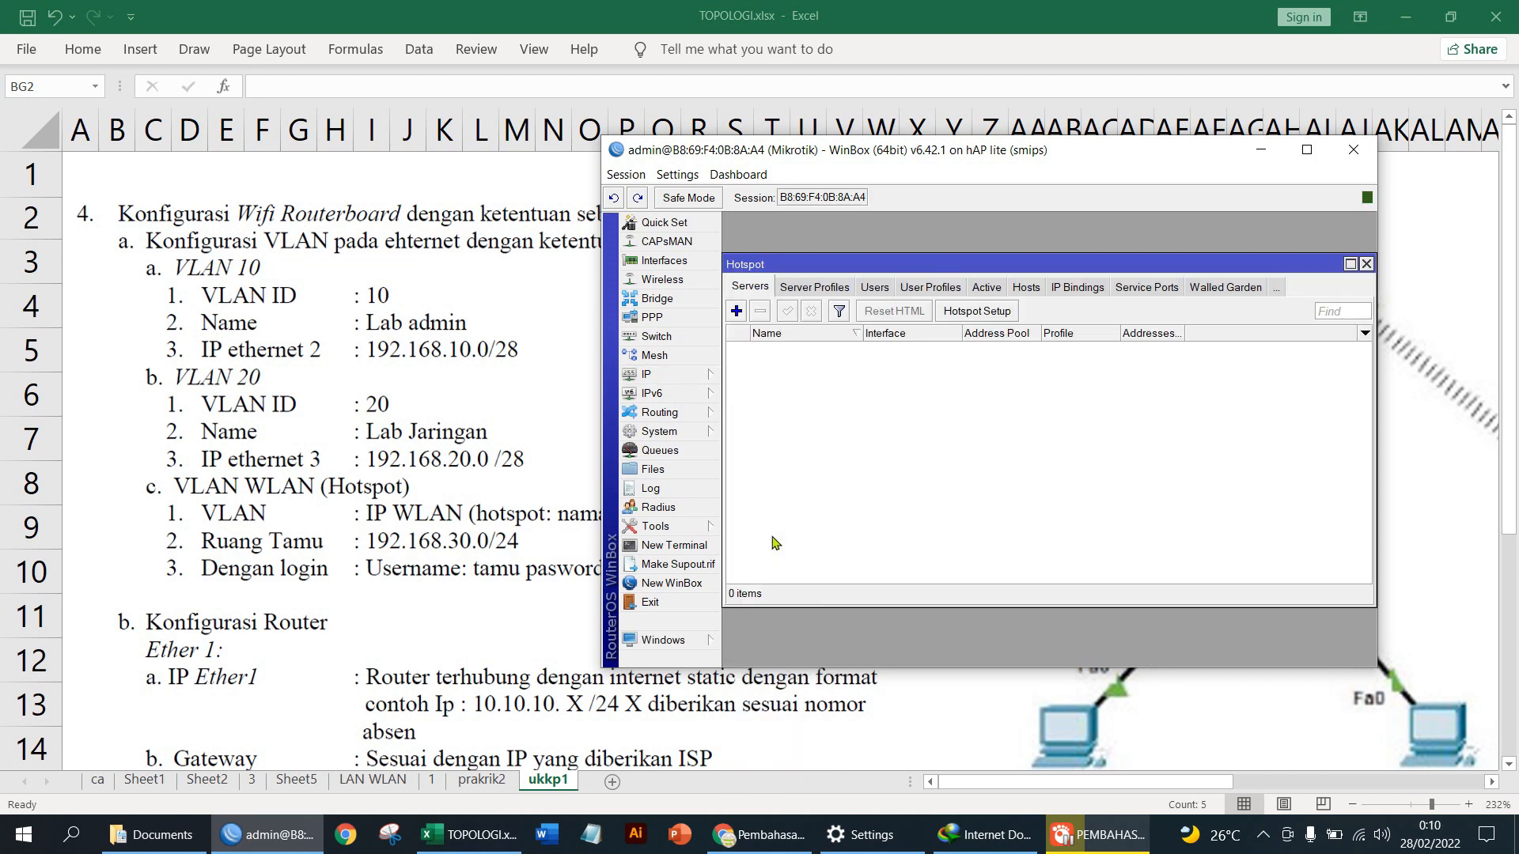
pyautogui.click(982, 313)
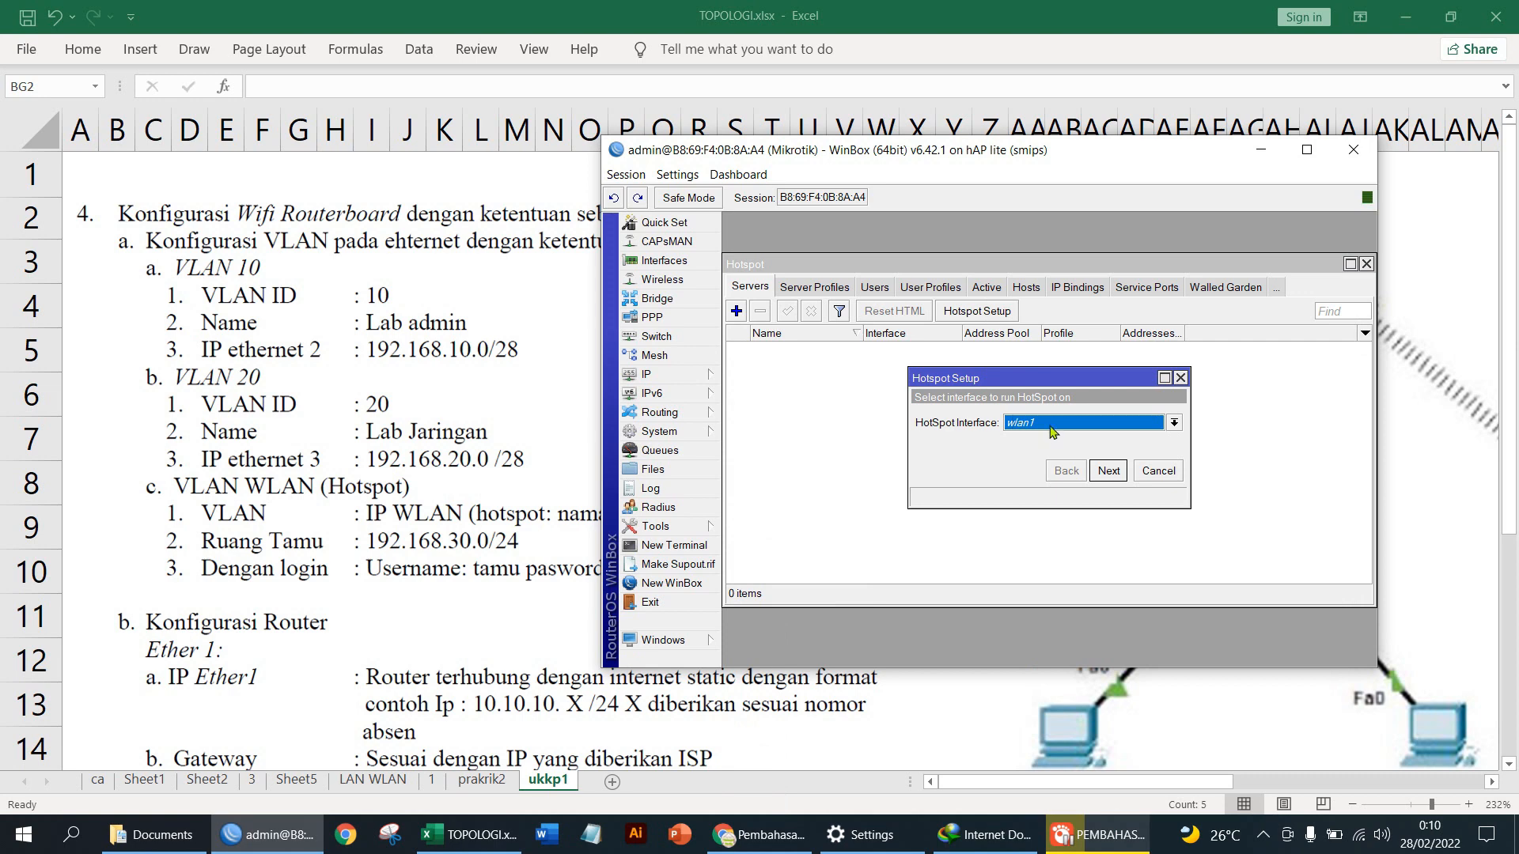
pyautogui.click(1107, 472)
pyautogui.click(1108, 471)
pyautogui.click(1109, 471)
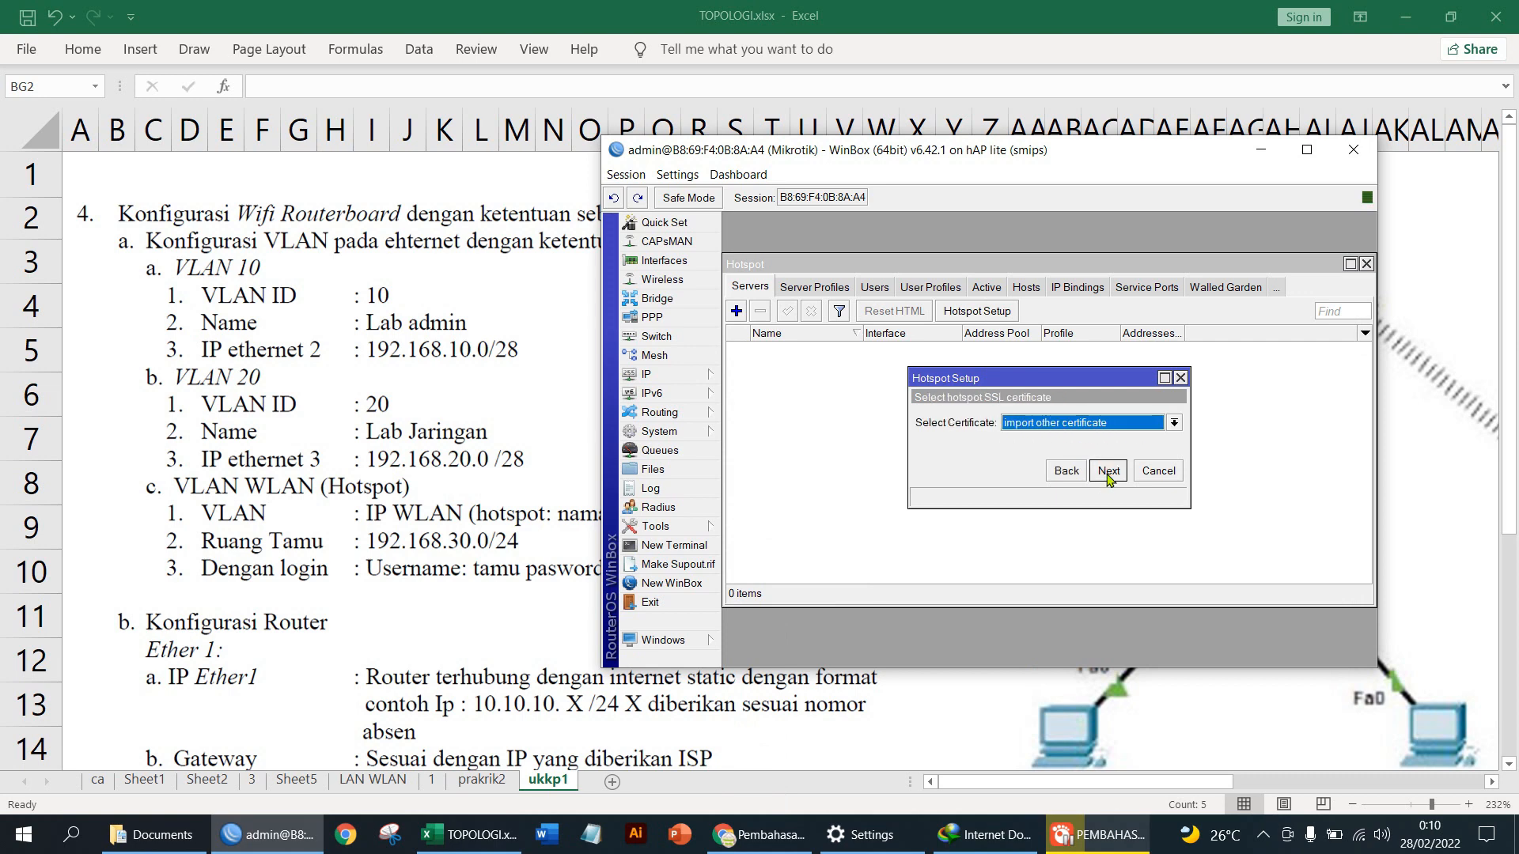
# Change the hotspot's SSL certificate selection so that no other certificate is imported, and continue to the SMTP server setting.
pyautogui.click(1108, 472)
pyautogui.click(1078, 471)
pyautogui.click(1147, 423)
pyautogui.click(1095, 461)
pyautogui.click(1136, 422)
pyautogui.click(1050, 453)
pyautogui.click(1115, 472)
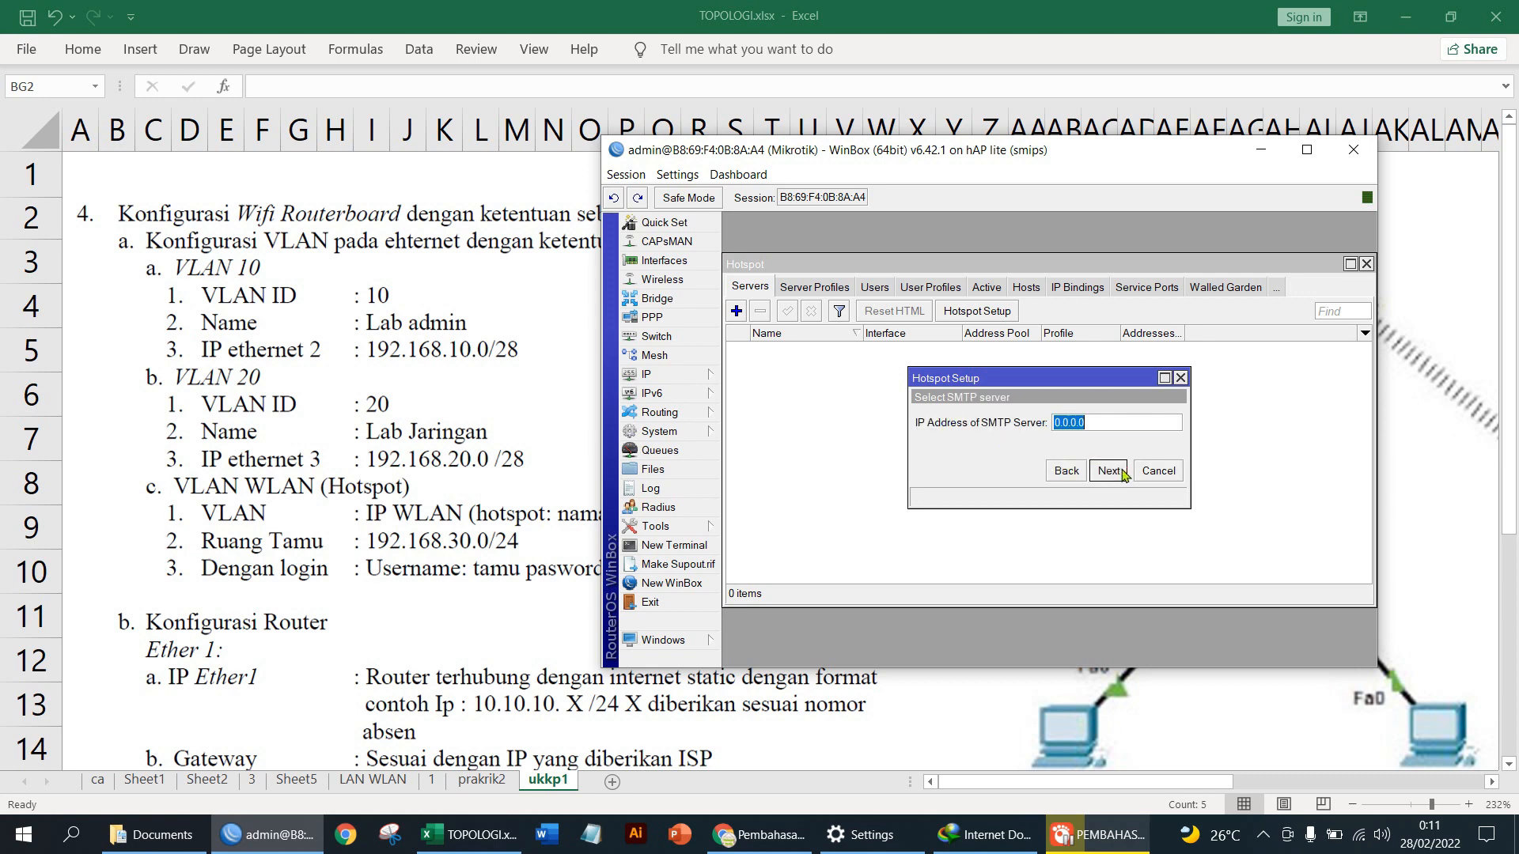
# Set the hotspot DNS name to ukk.net and finish the setup with the local user tamu and its password.
pyautogui.click(1108, 471)
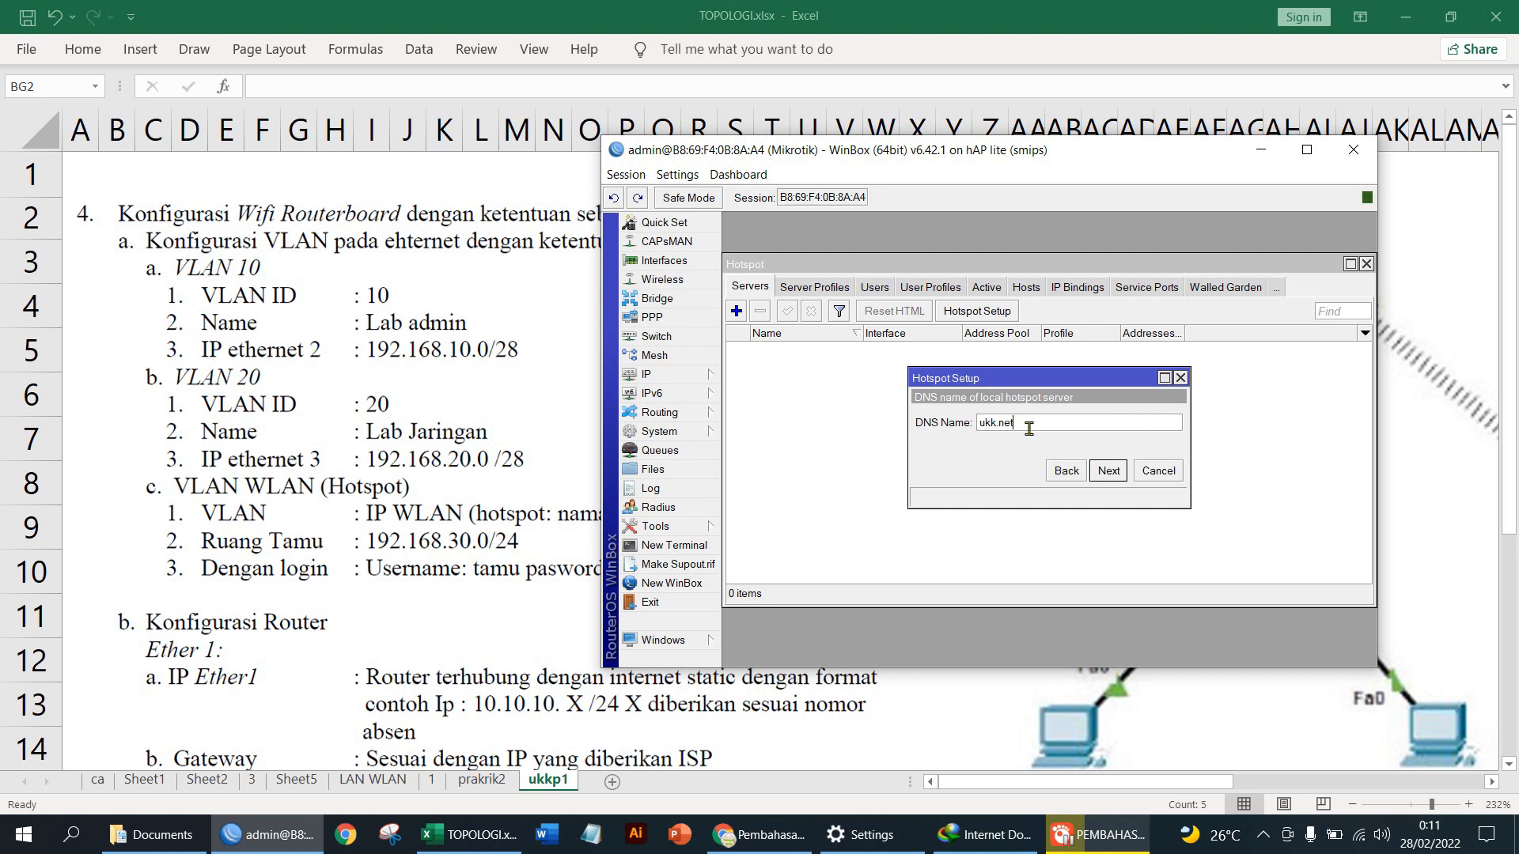
pyautogui.click(1105, 471)
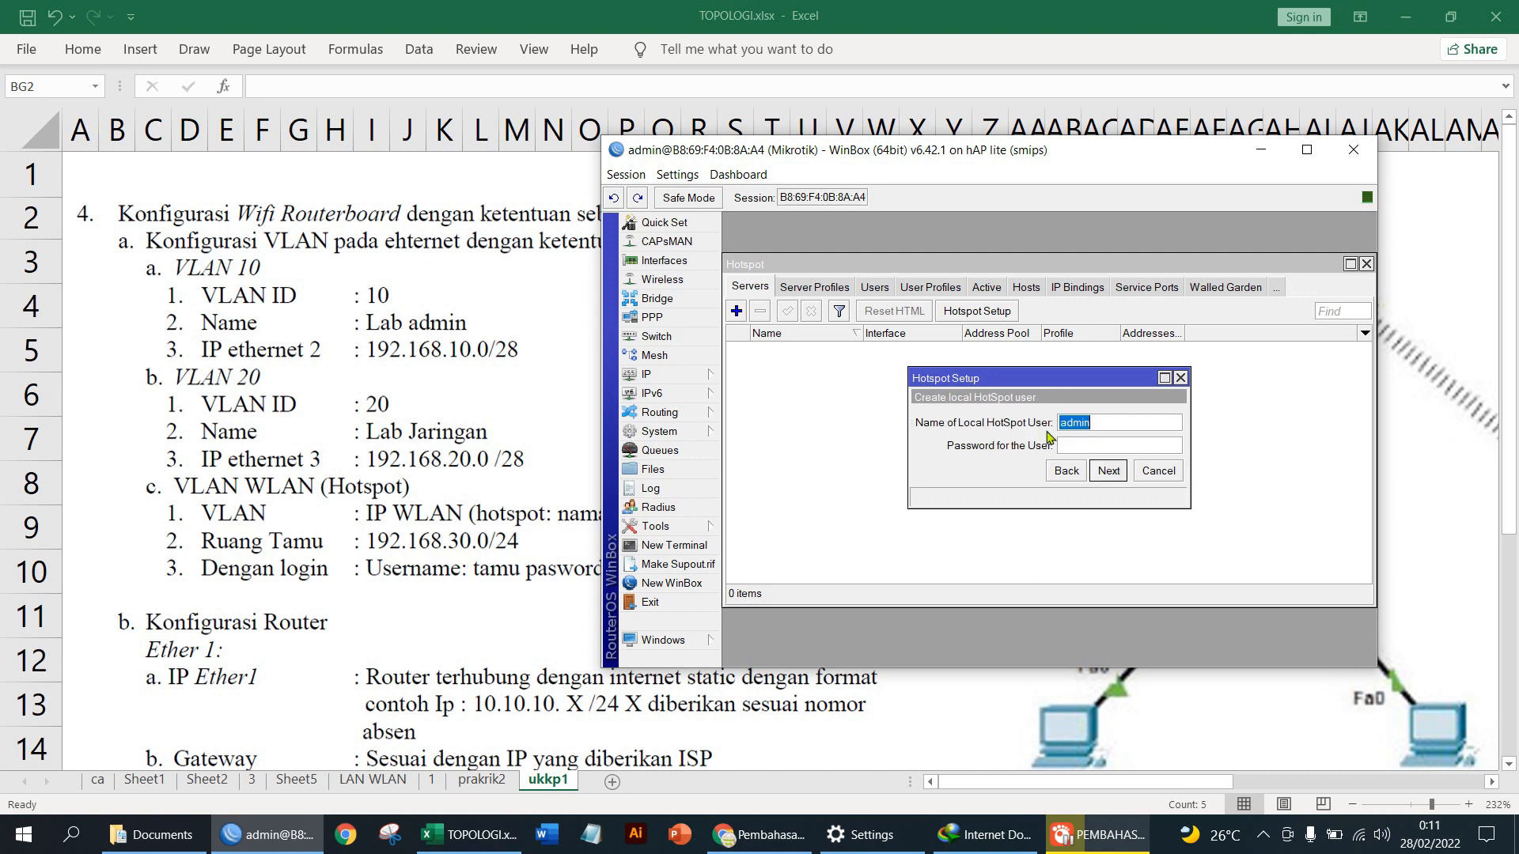
pyautogui.write('t')
pyautogui.click(1109, 472)
pyautogui.click(1070, 438)
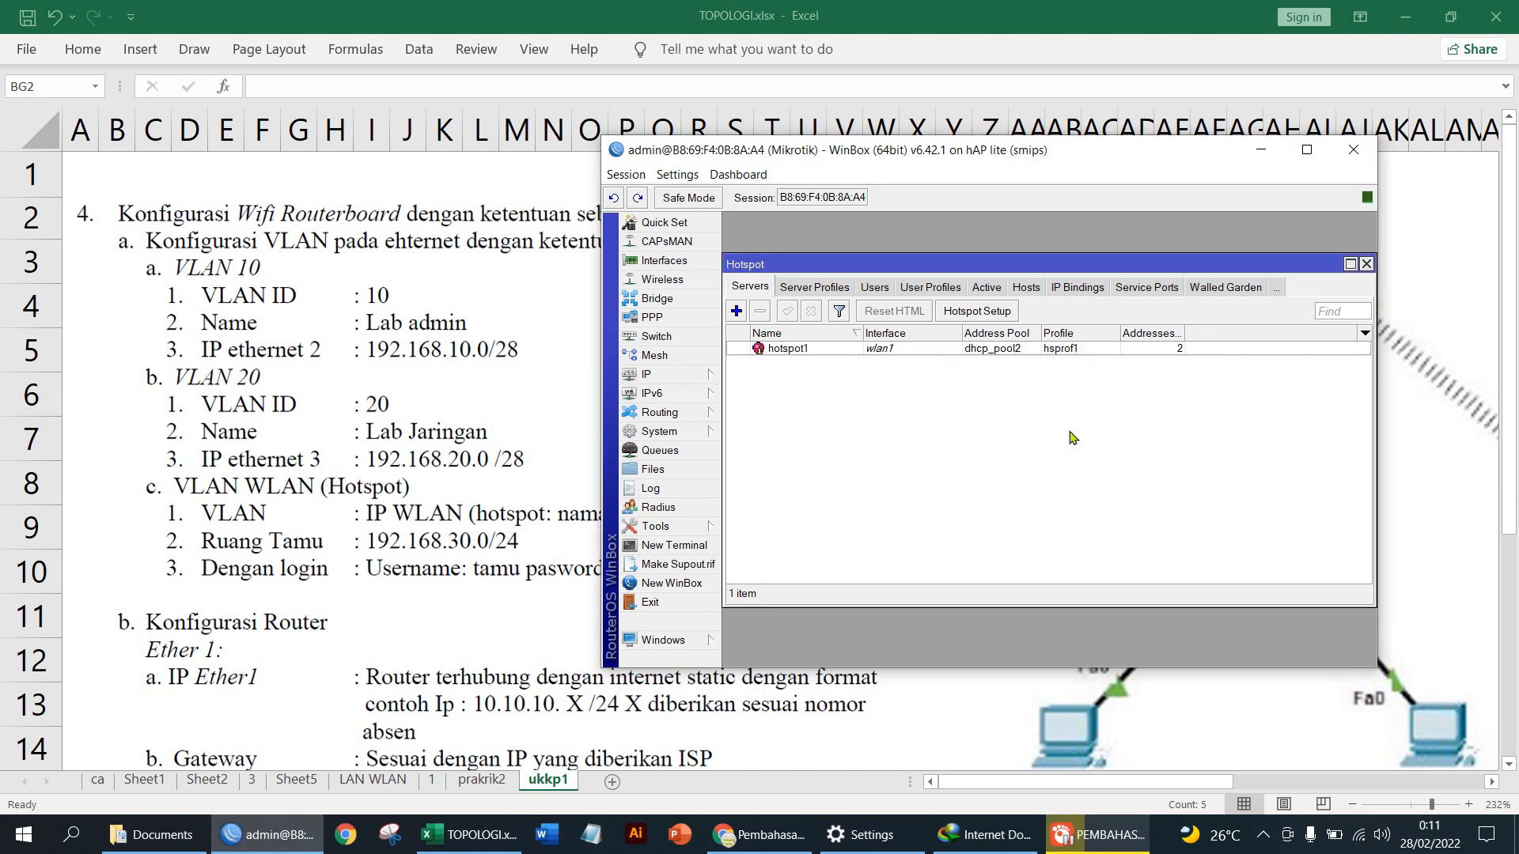
# Check the new open hotspot network in the Windows Wi-Fi list and inspect the router's DHCP server list.
pyautogui.click(1360, 835)
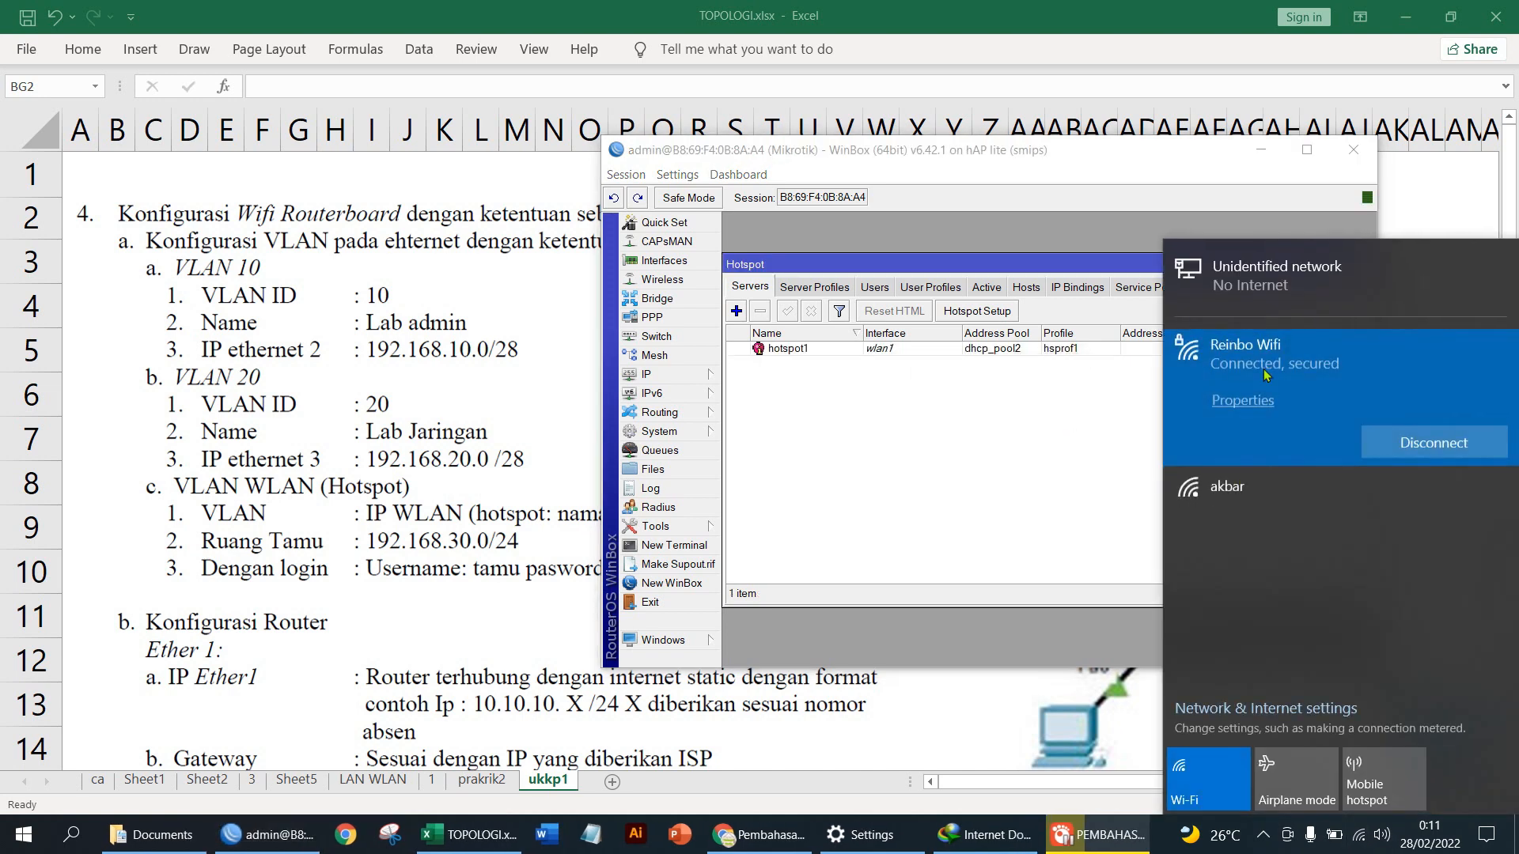
pyautogui.click(1255, 506)
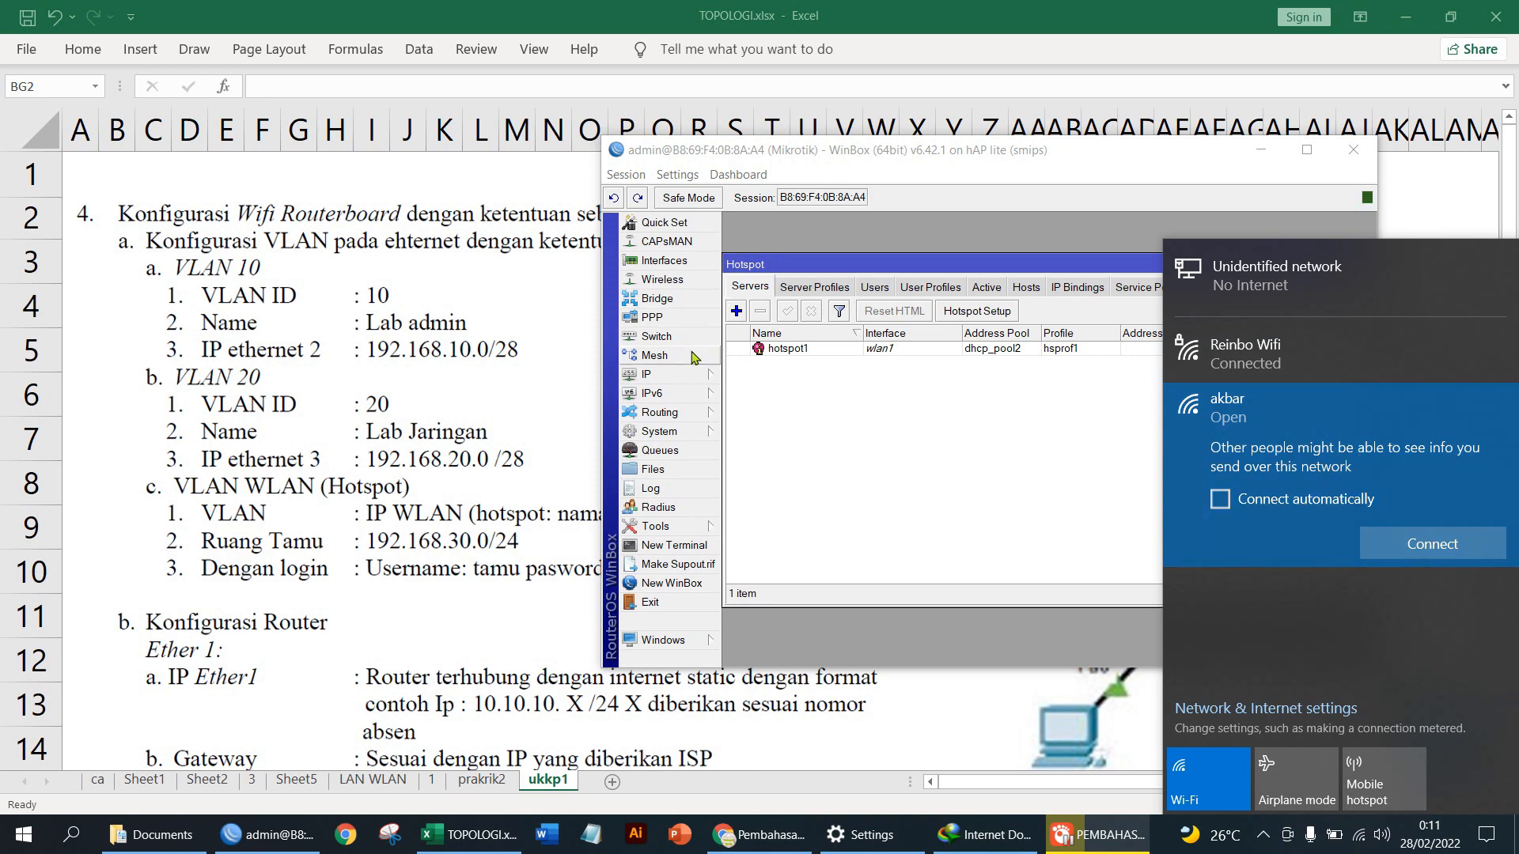
pyautogui.click(652, 374)
pyautogui.click(778, 476)
pyautogui.click(808, 382)
pyautogui.click(785, 357)
pyautogui.click(790, 368)
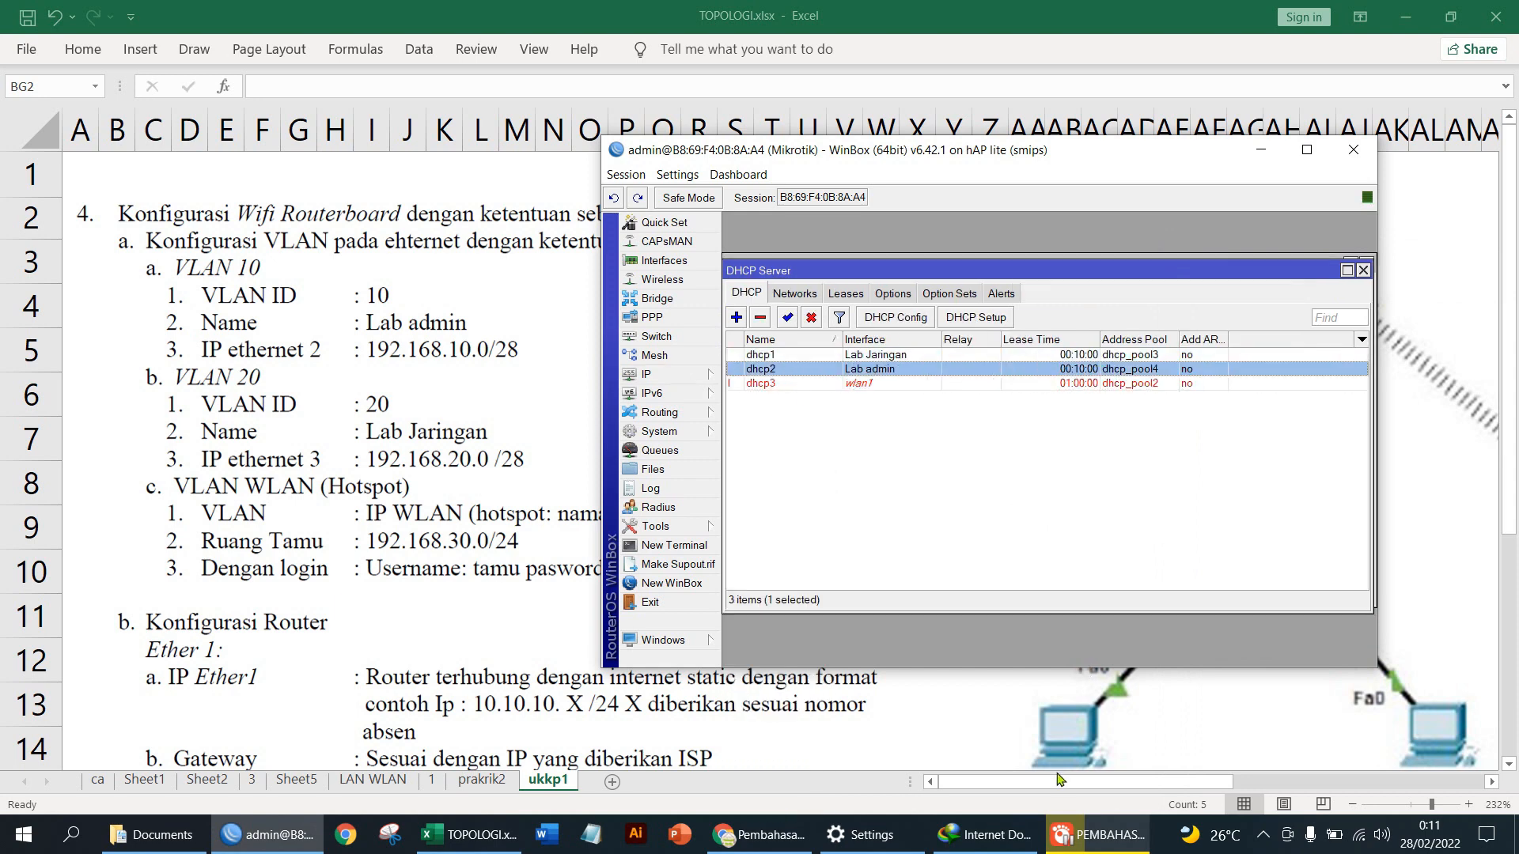
# Switch to the Excel worksheet and show the topology diagram.
pyautogui.click(449, 573)
pyautogui.moveTo(981, 780); pyautogui.dragTo(1235, 781)
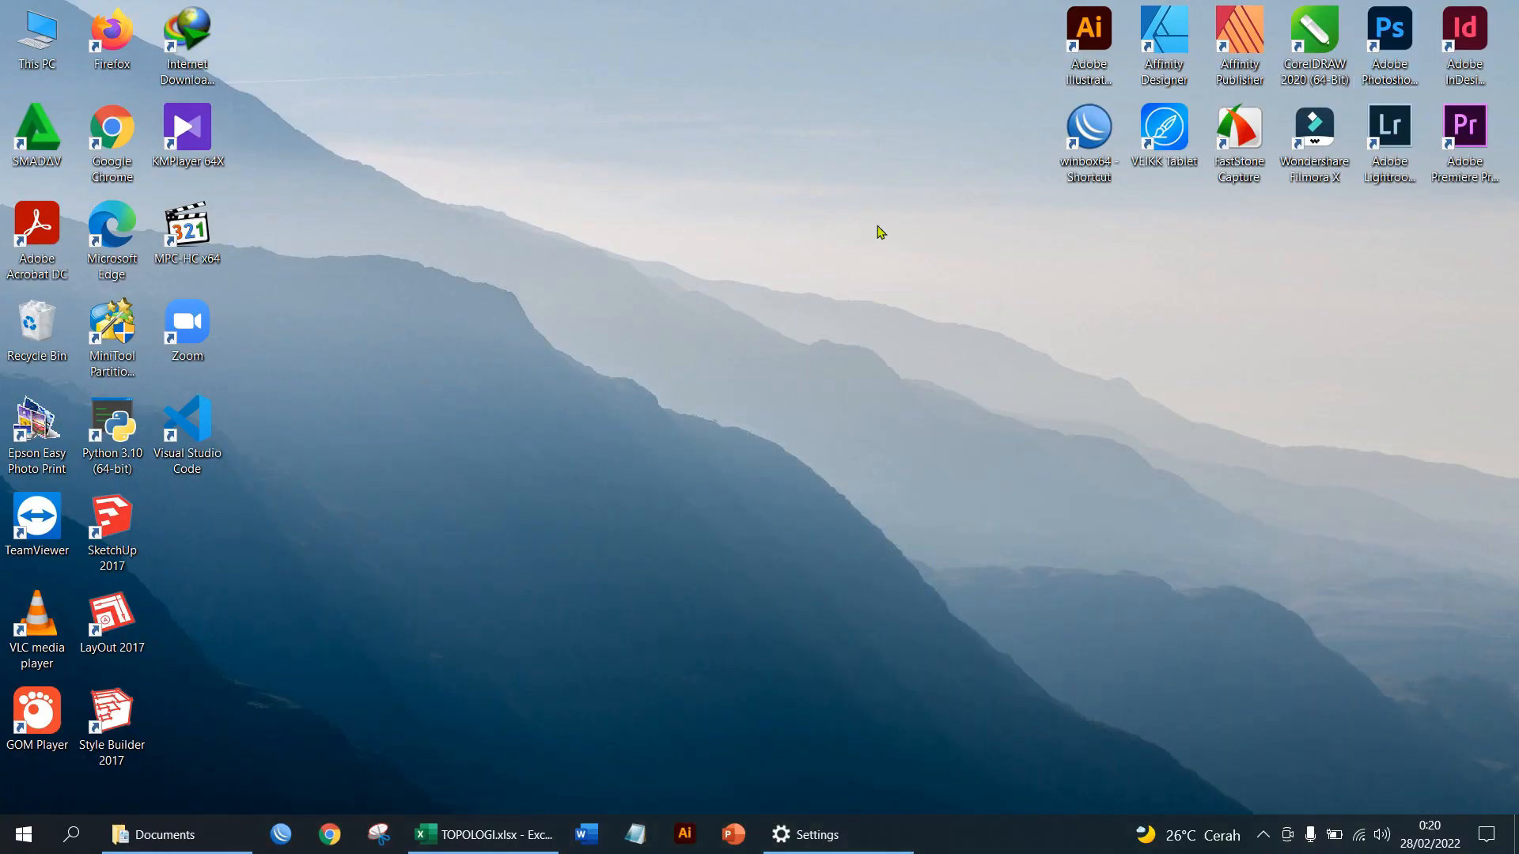
# Launch WinBox, refresh the neighbor list and connect to the RB941-2nD board as admin.
pyautogui.doubleClick(1091, 129)
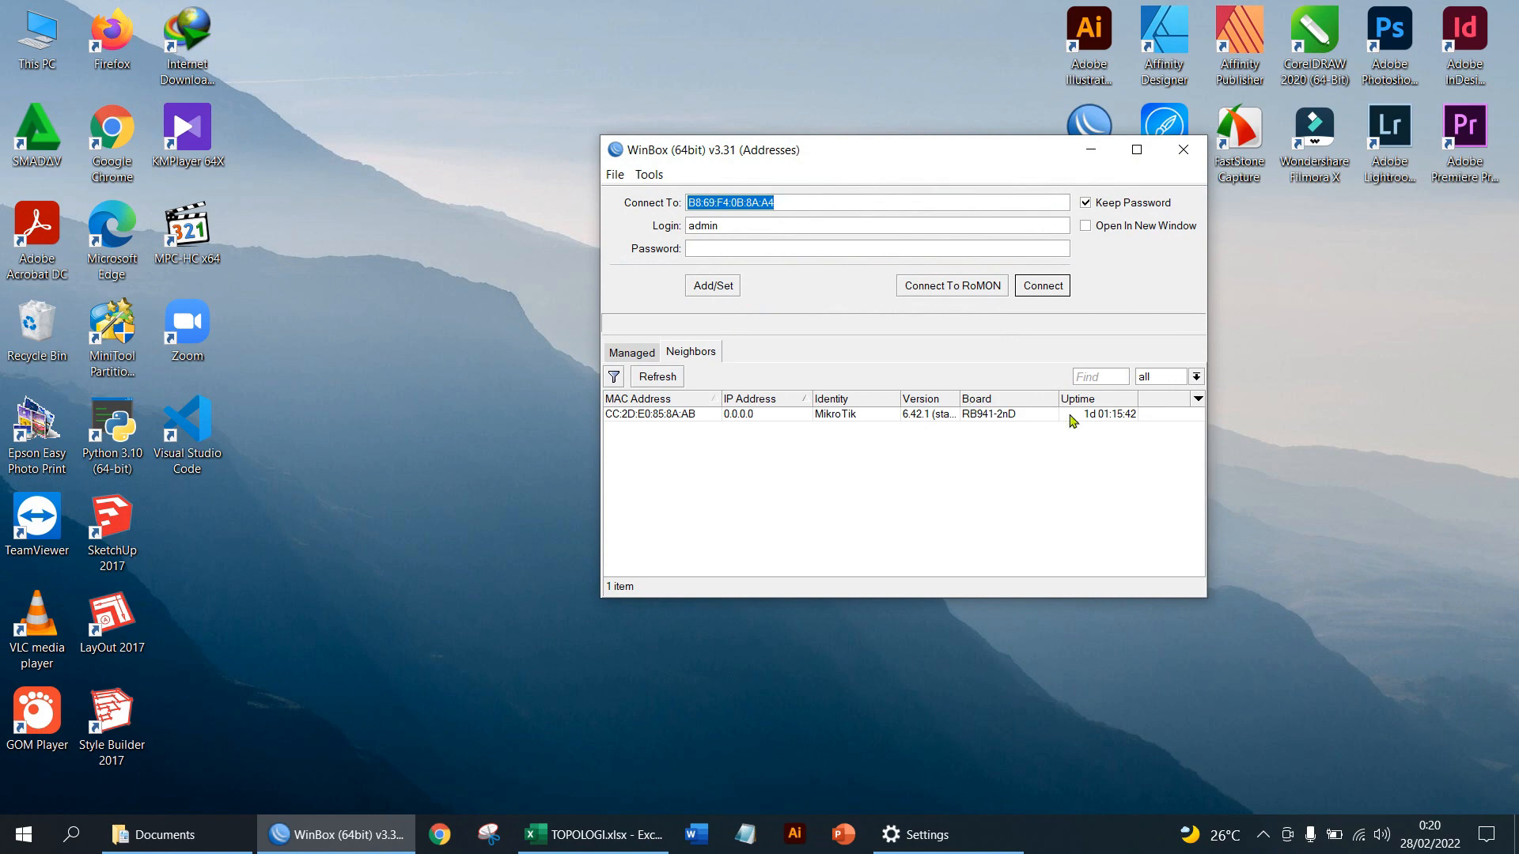
pyautogui.click(475, 364)
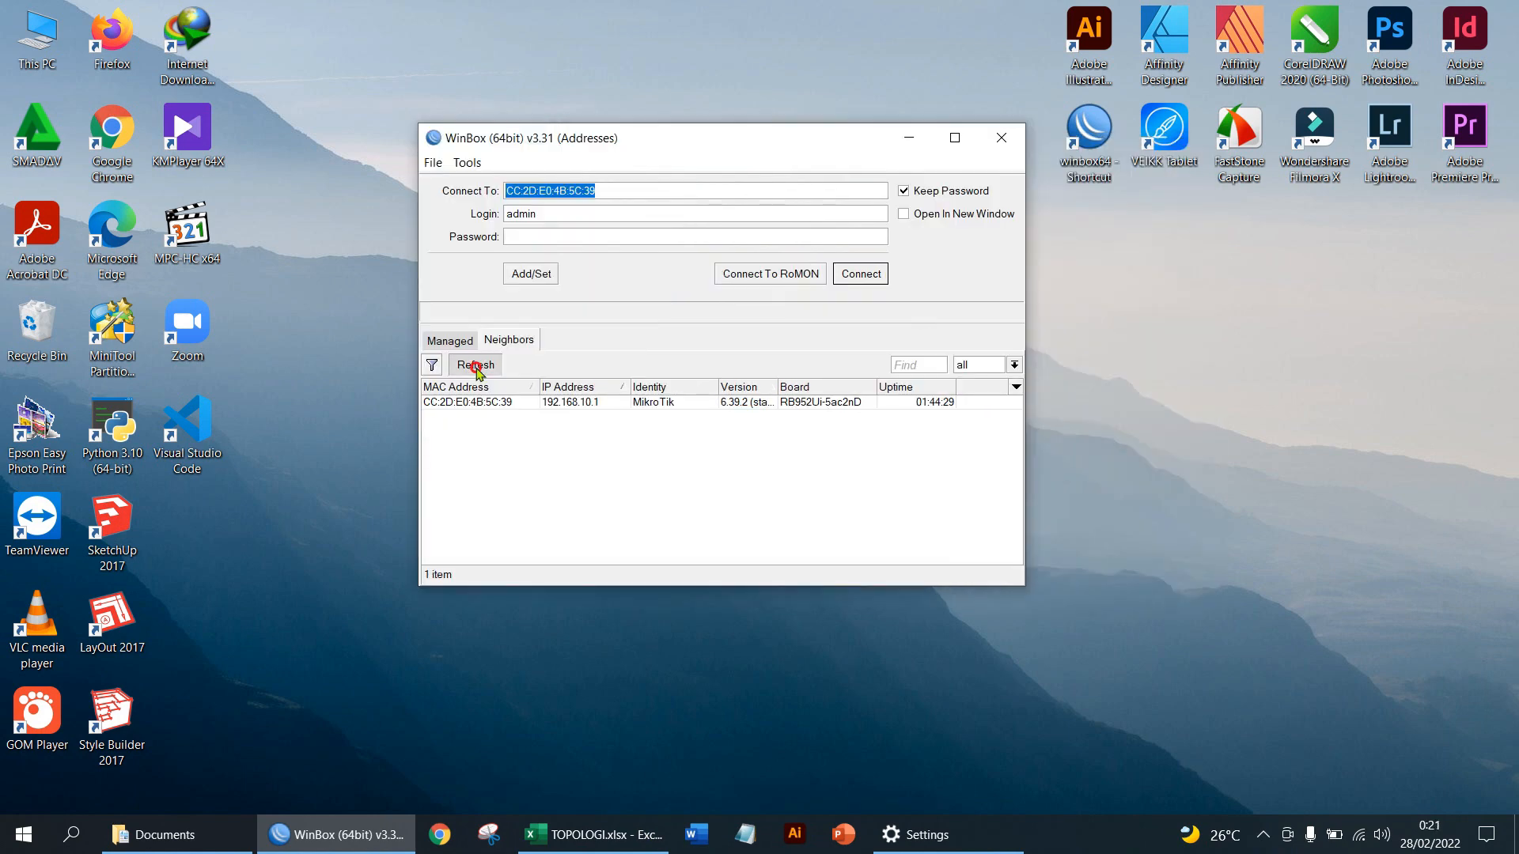
pyautogui.click(491, 402)
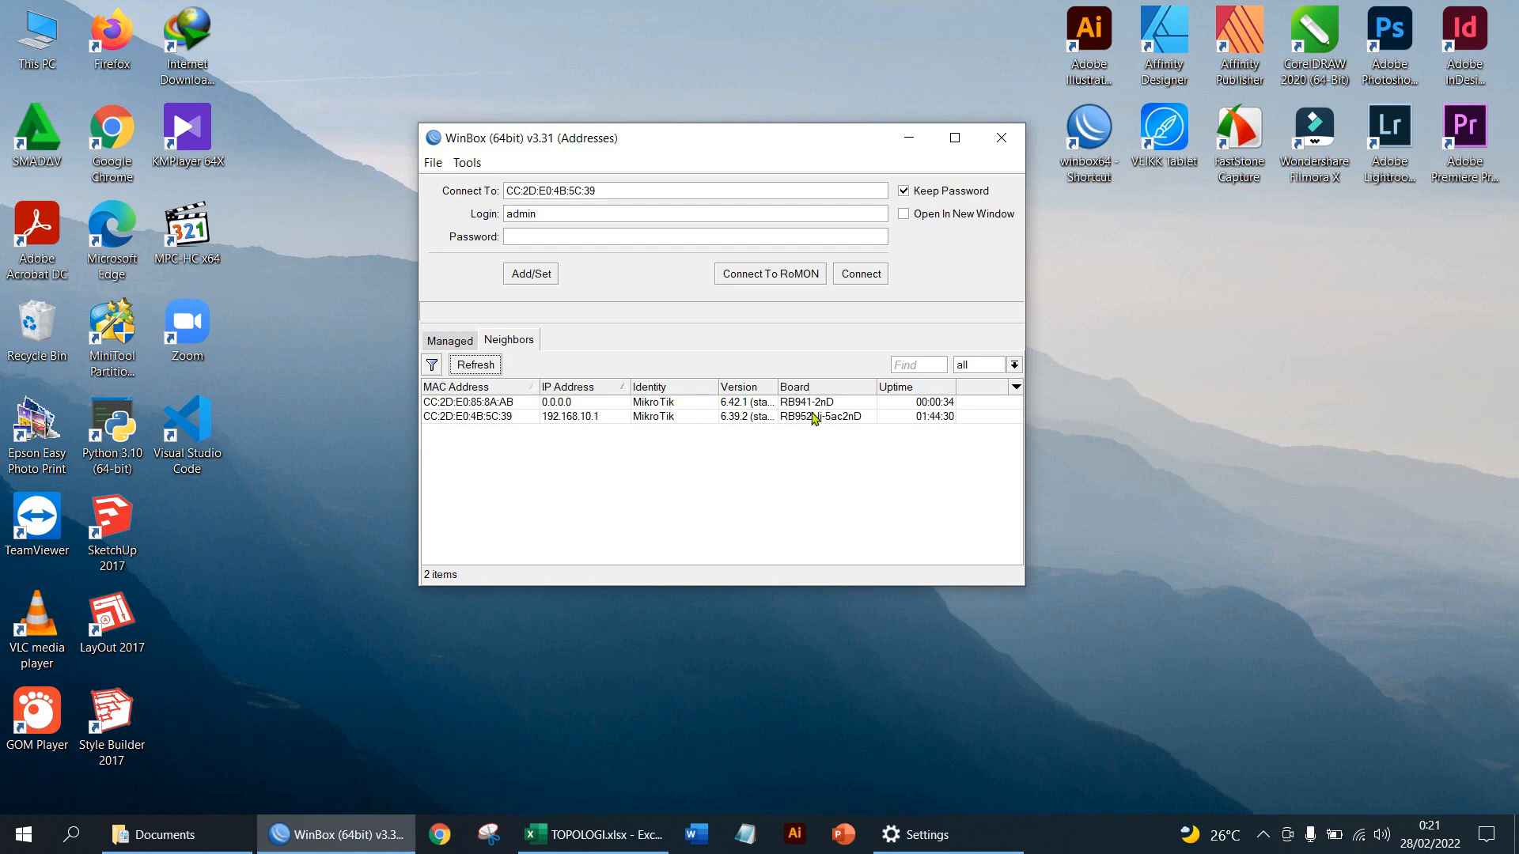
pyautogui.click(490, 402)
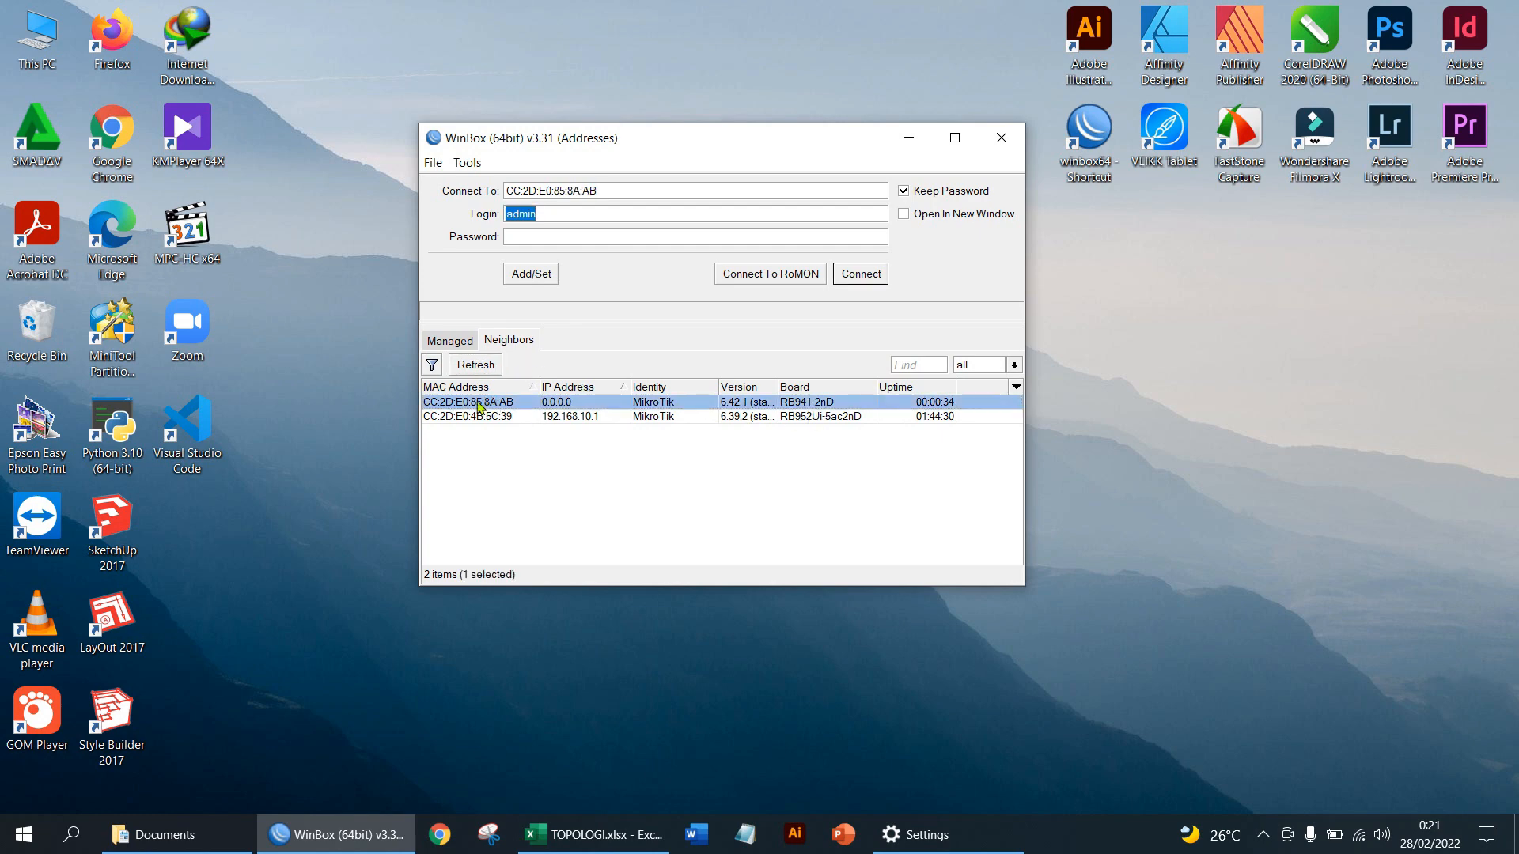
pyautogui.click(877, 274)
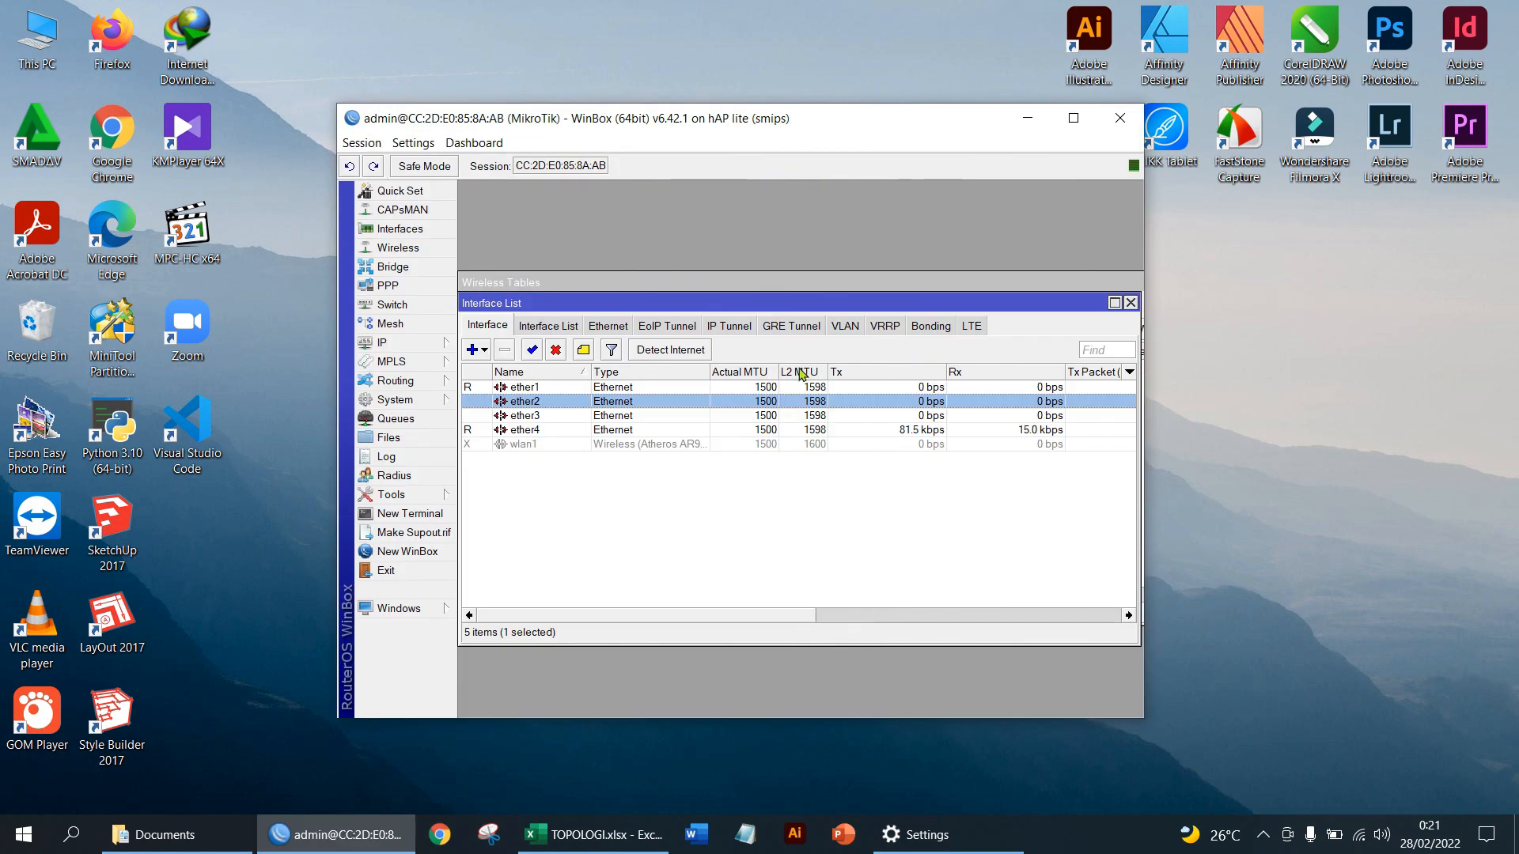
# Close all leftover windows in the session and review the ether1 and ether4 entries in the interface list.
pyautogui.click(361, 143)
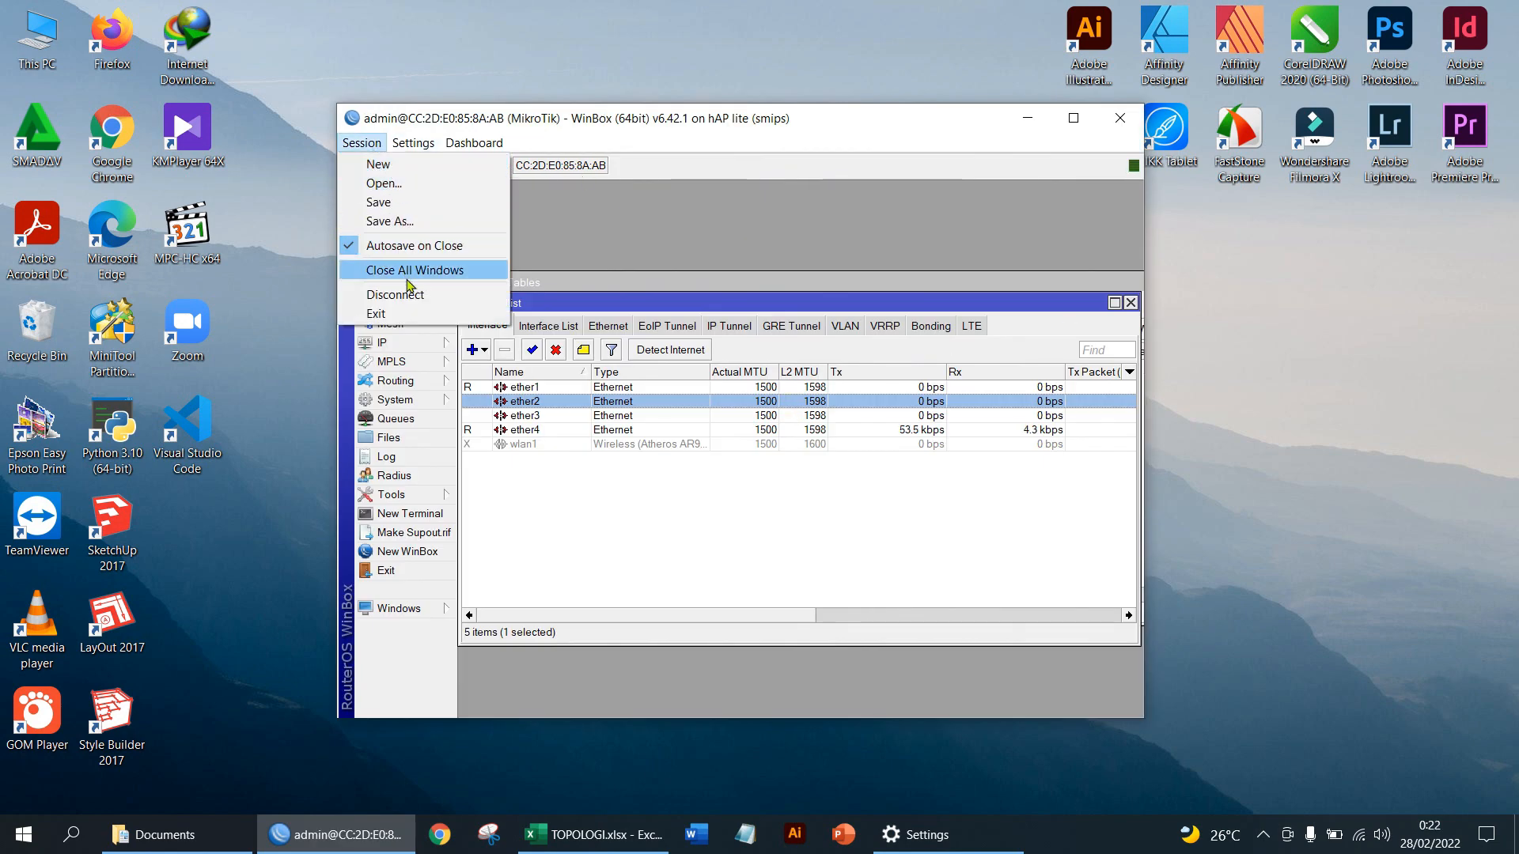
pyautogui.click(408, 272)
pyautogui.click(400, 229)
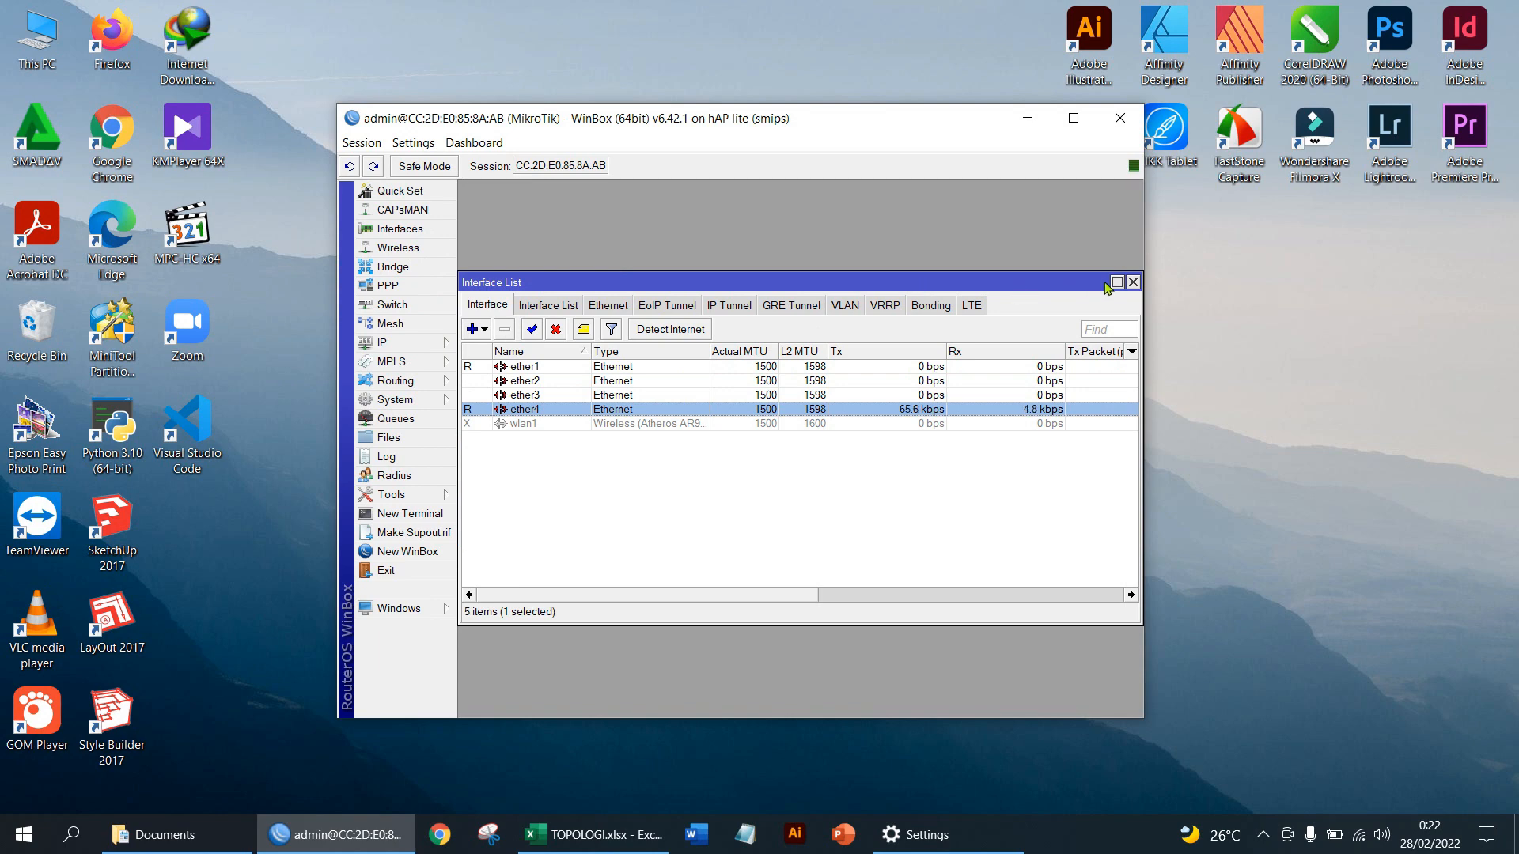
pyautogui.click(566, 367)
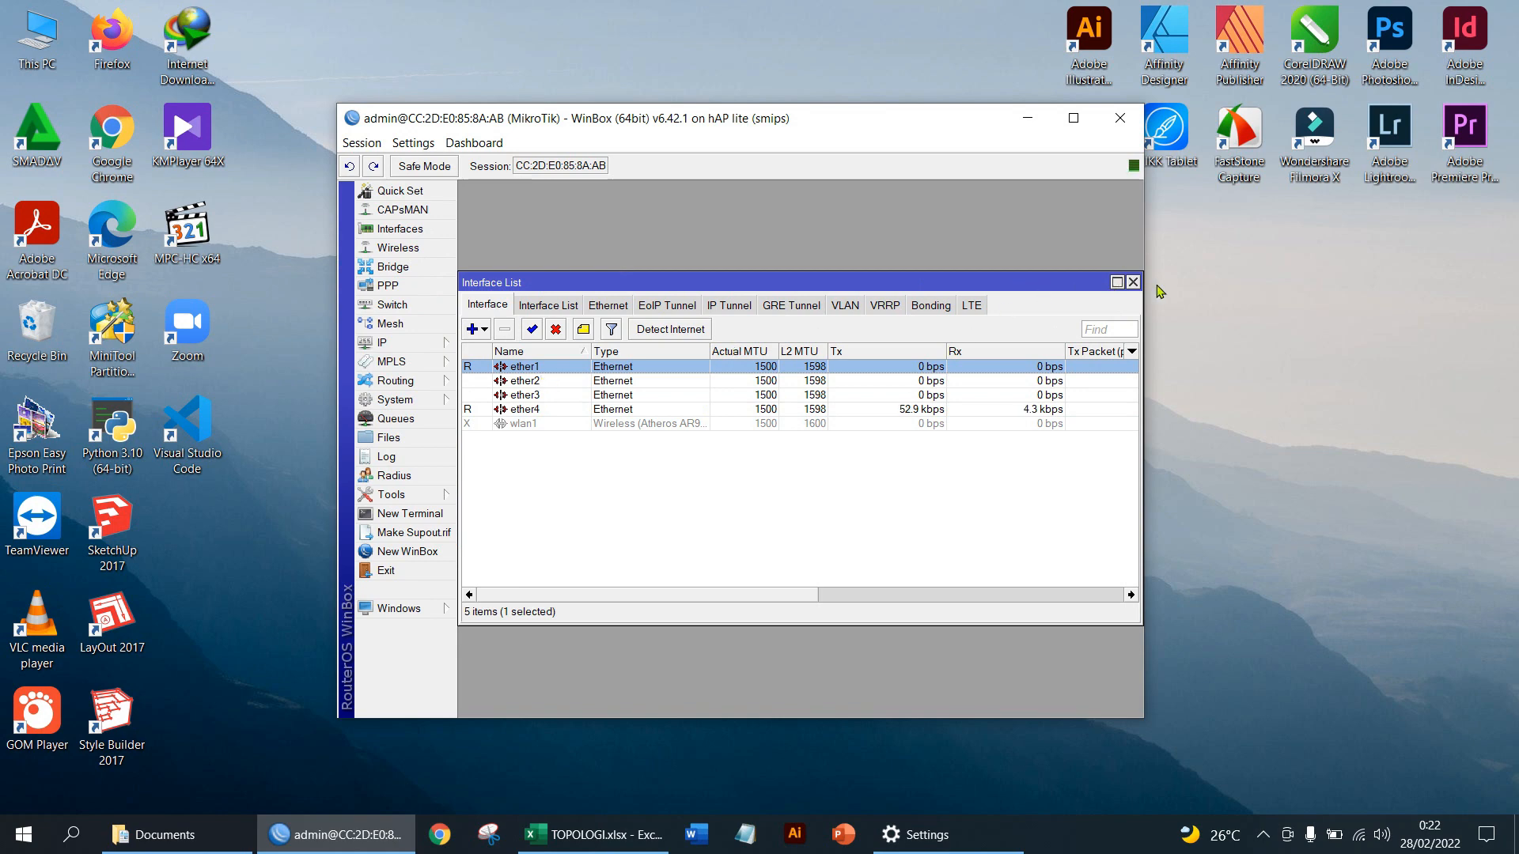
pyautogui.click(535, 413)
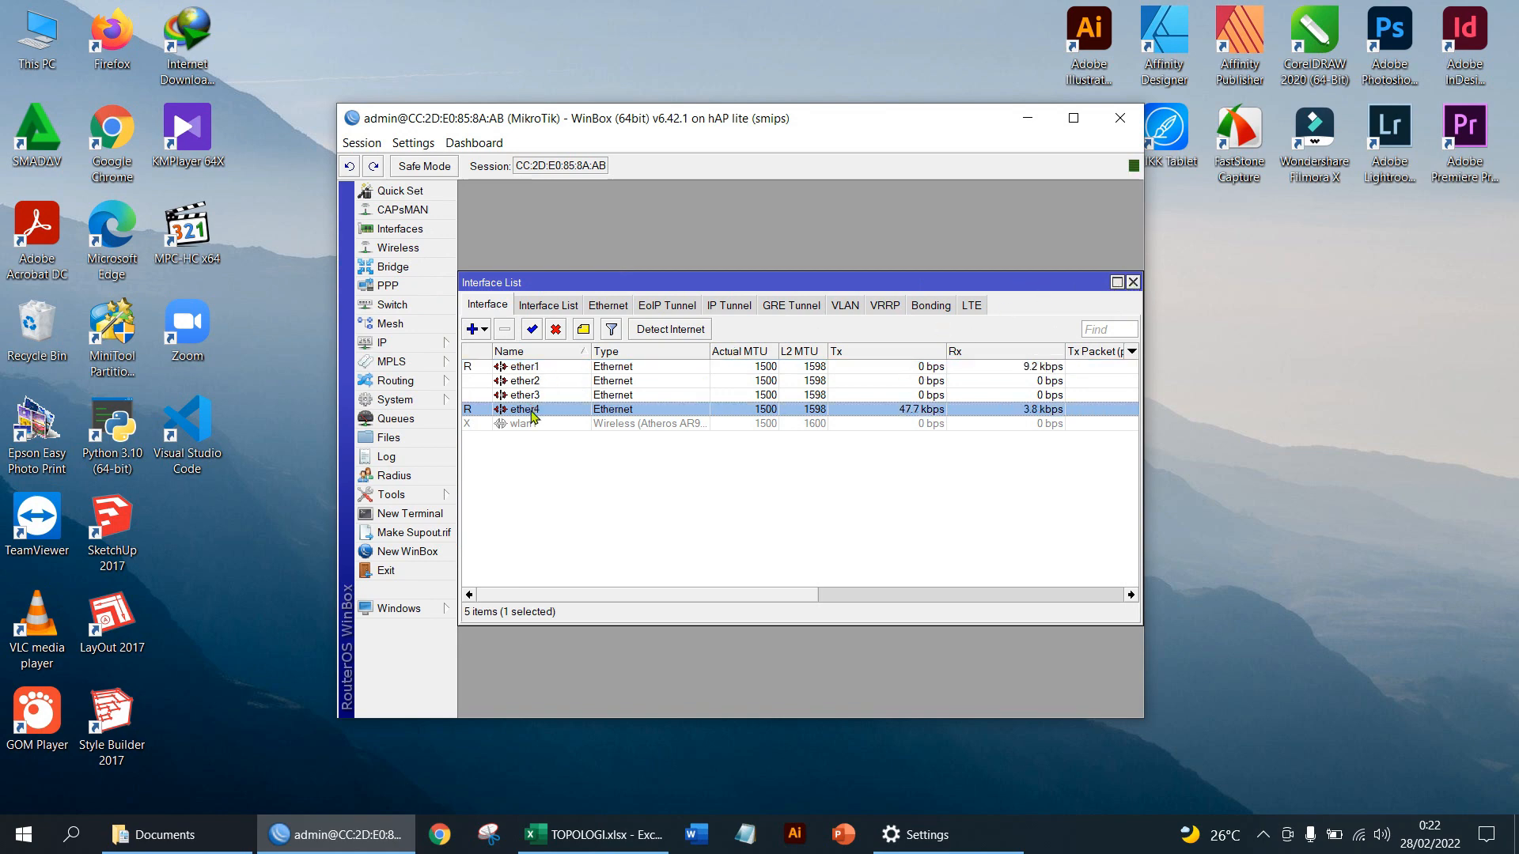
pyautogui.click(1133, 282)
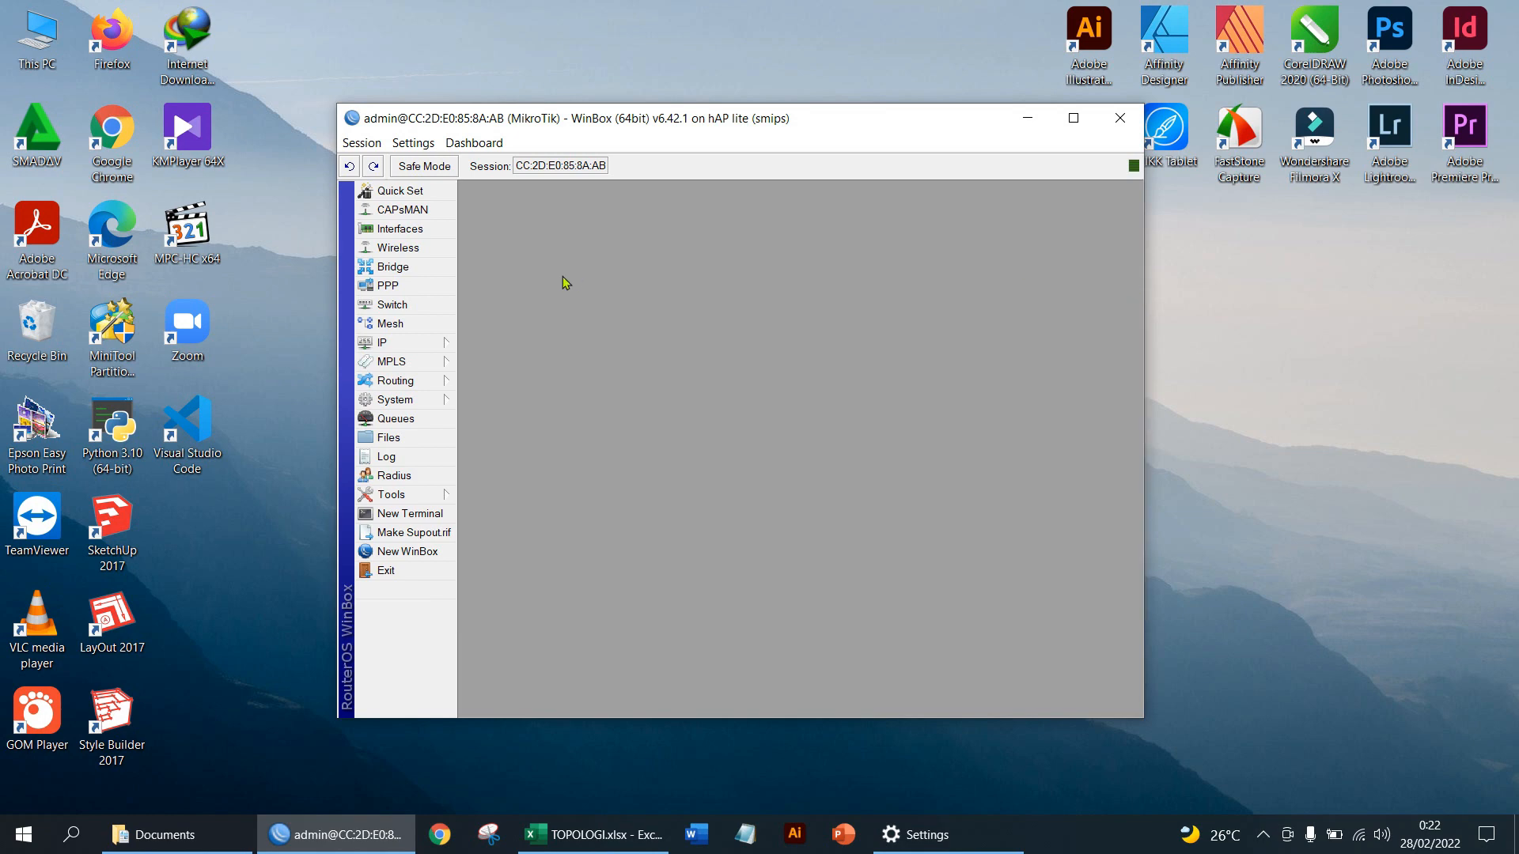
# Create a new bridge interface with its default name and settings.
pyautogui.click(395, 268)
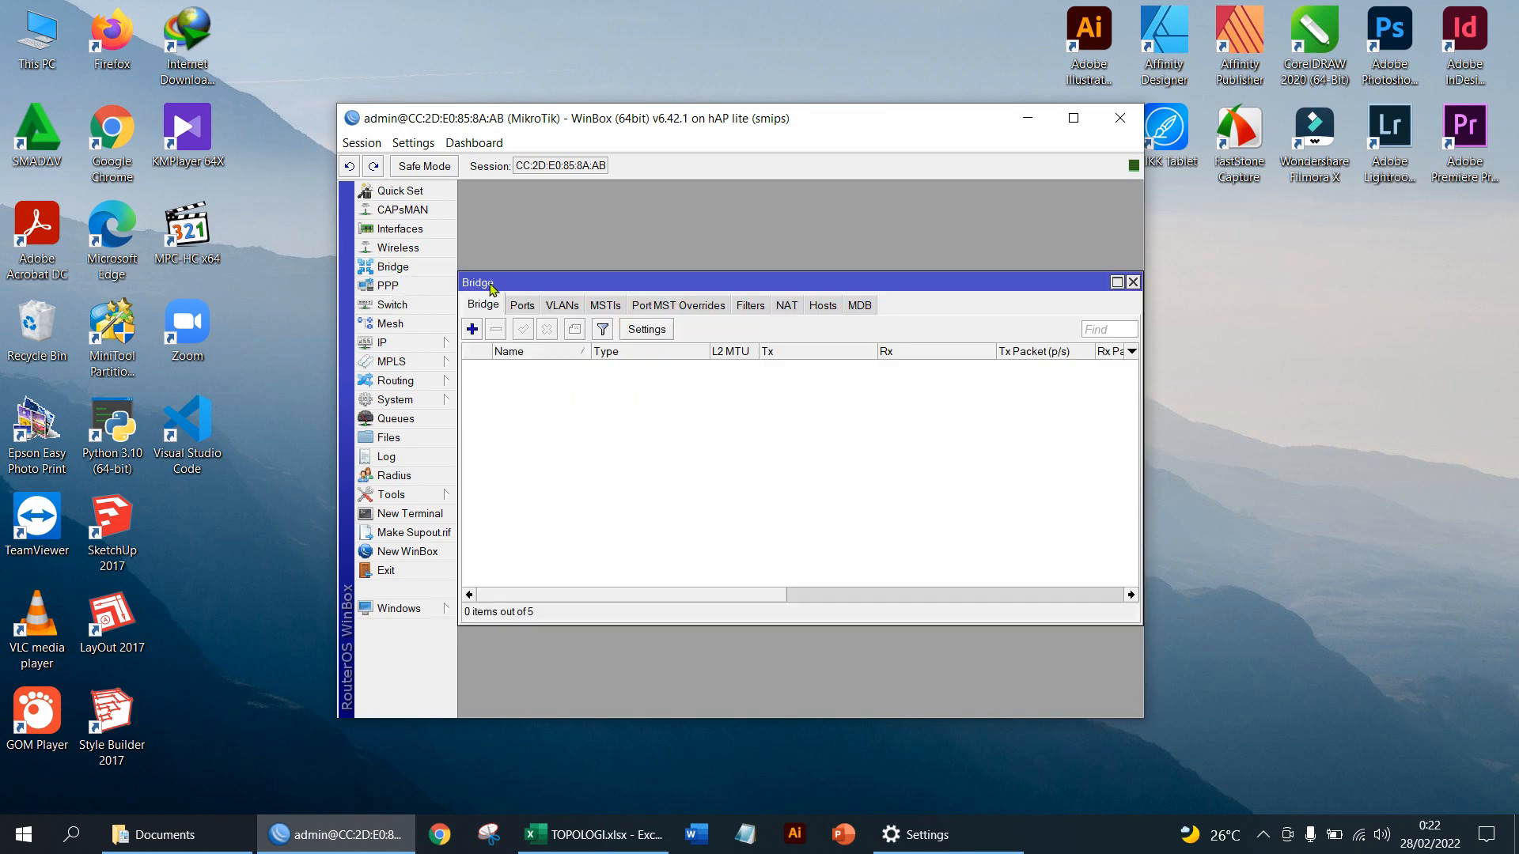
pyautogui.moveTo(480, 287); pyautogui.dragTo(574, 291)
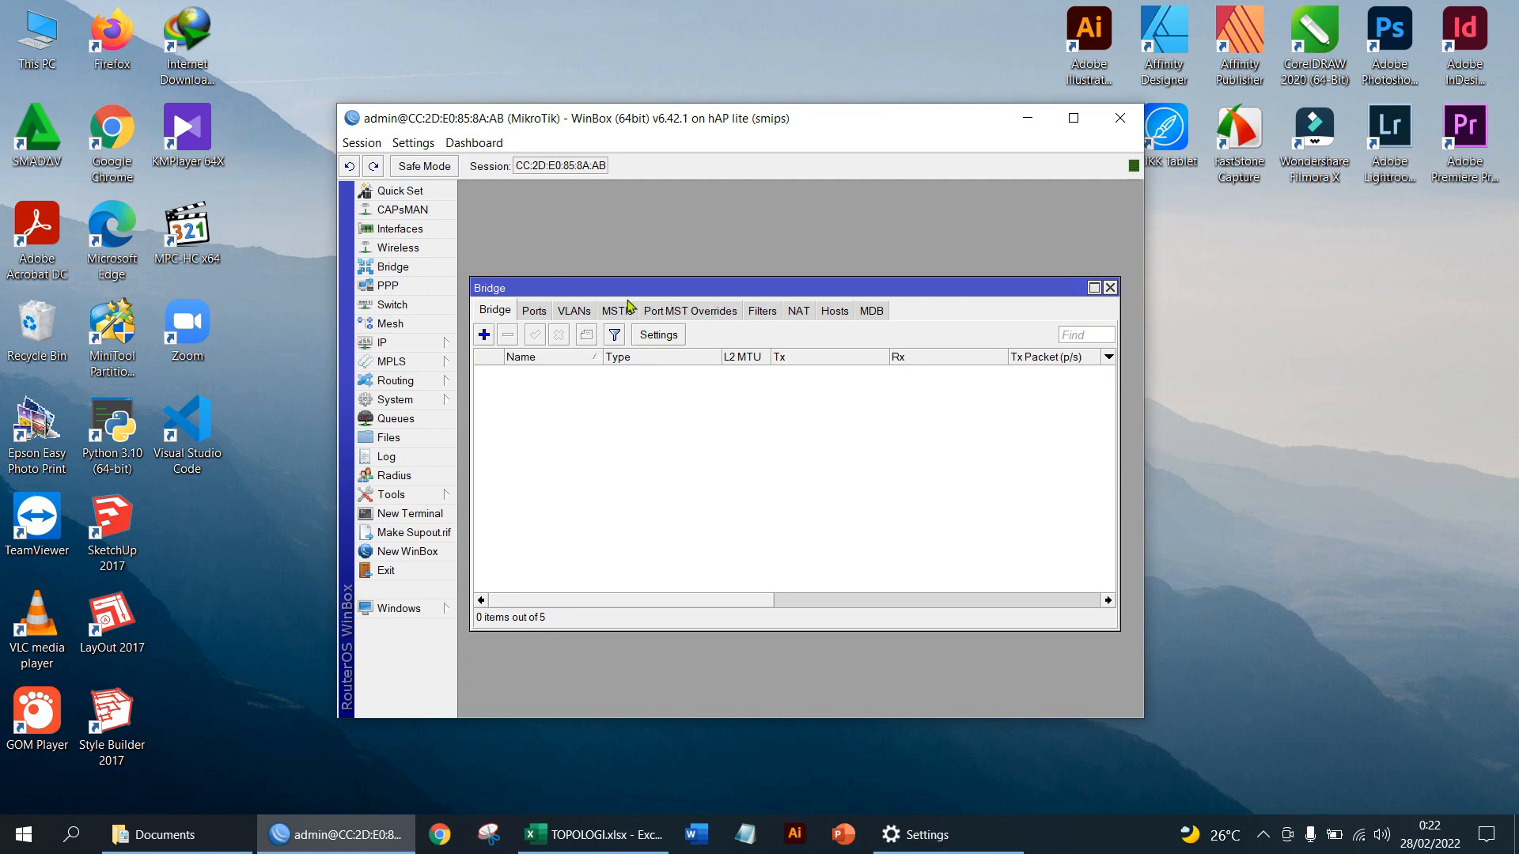
pyautogui.click(483, 336)
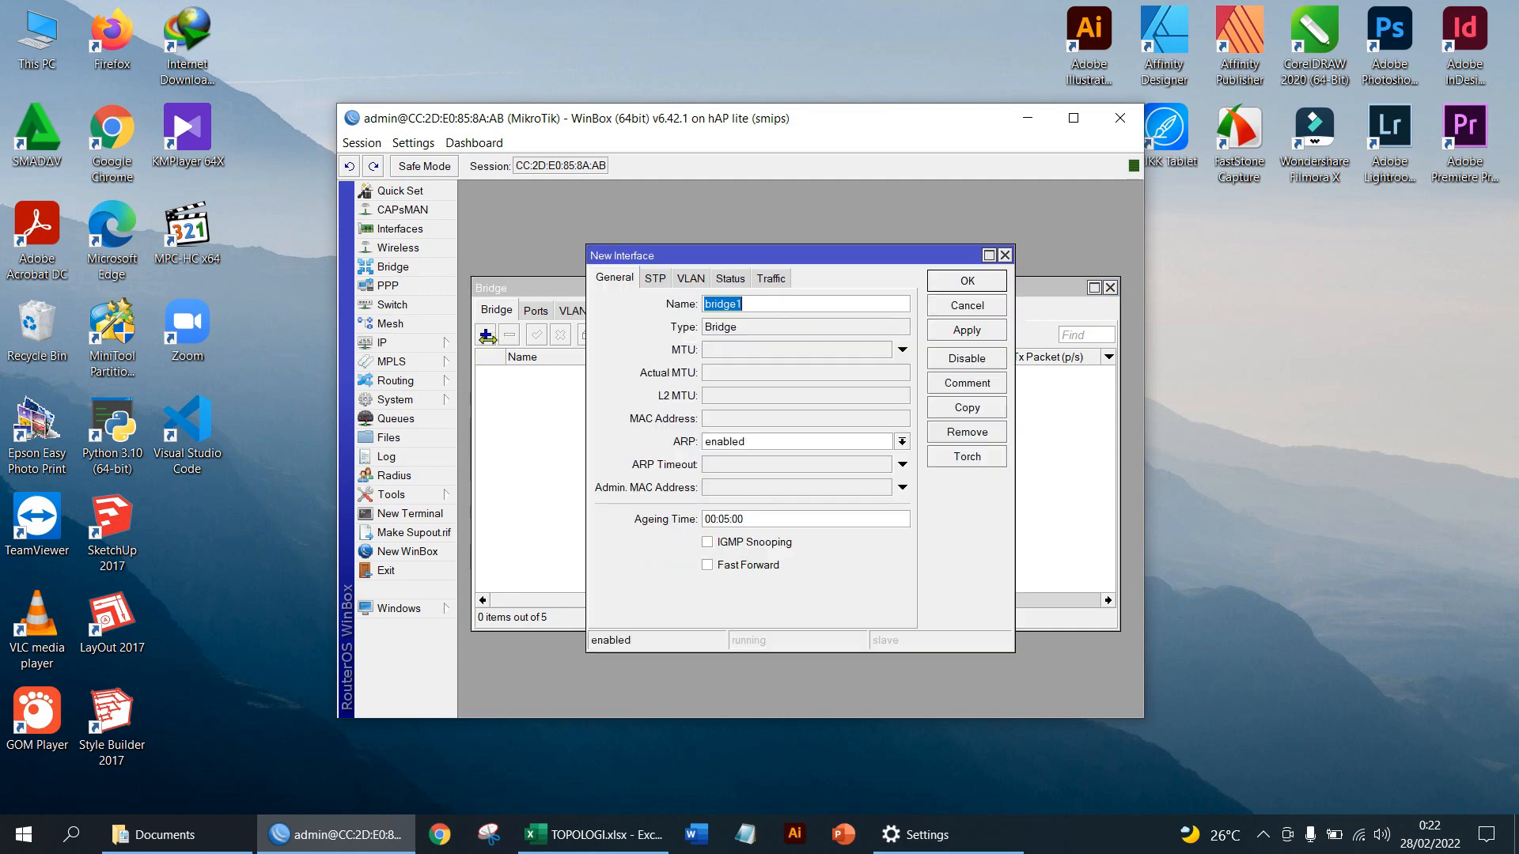
pyautogui.click(937, 332)
pyautogui.click(950, 281)
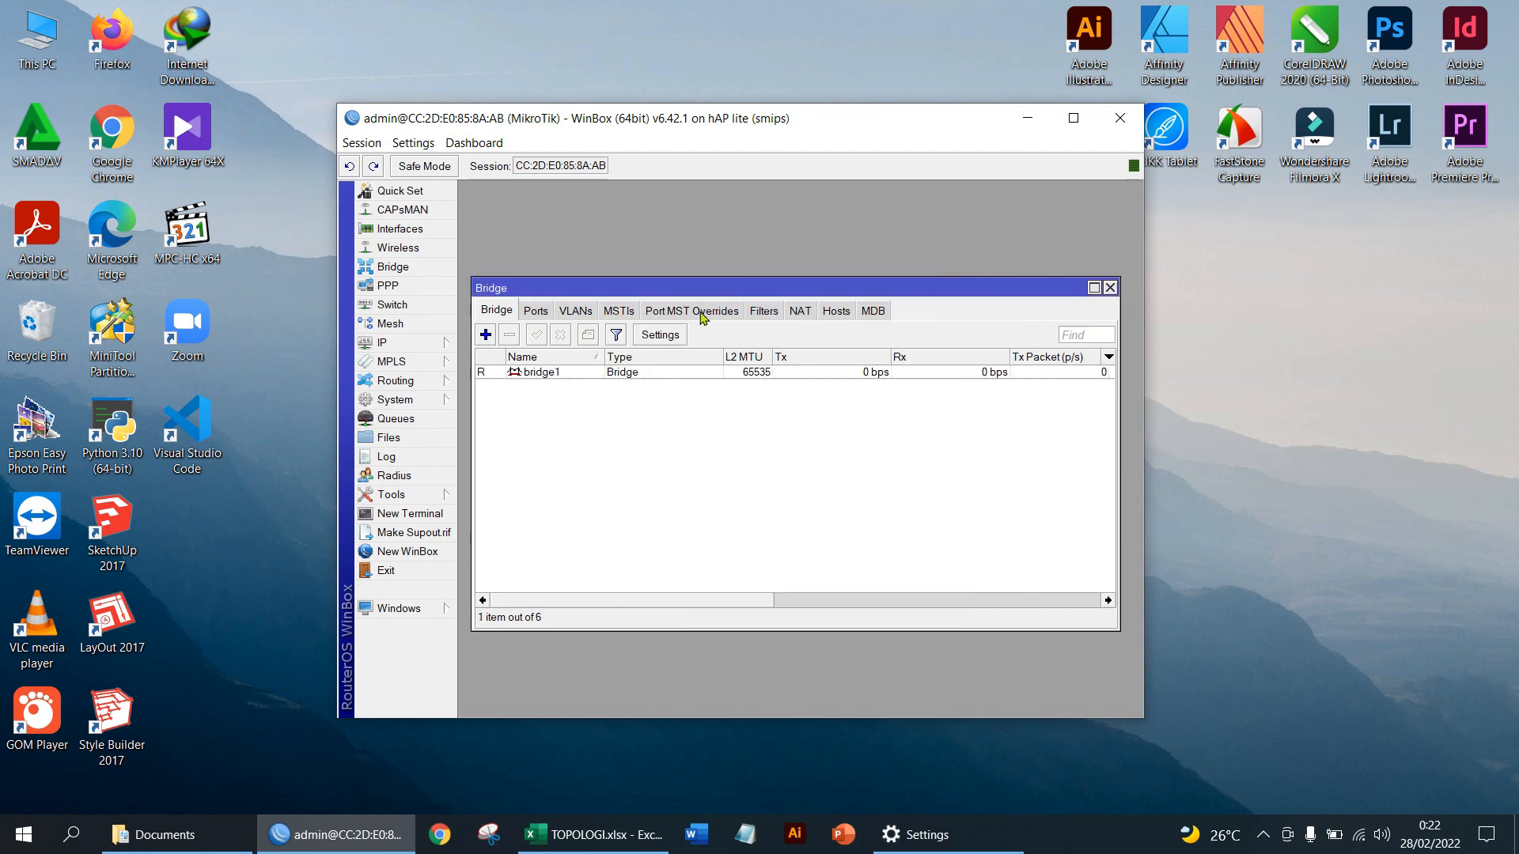
# Add ether1 as a port of bridge1, checking the switch cabling in the Excel topology diagram before confirming.
pyautogui.click(535, 310)
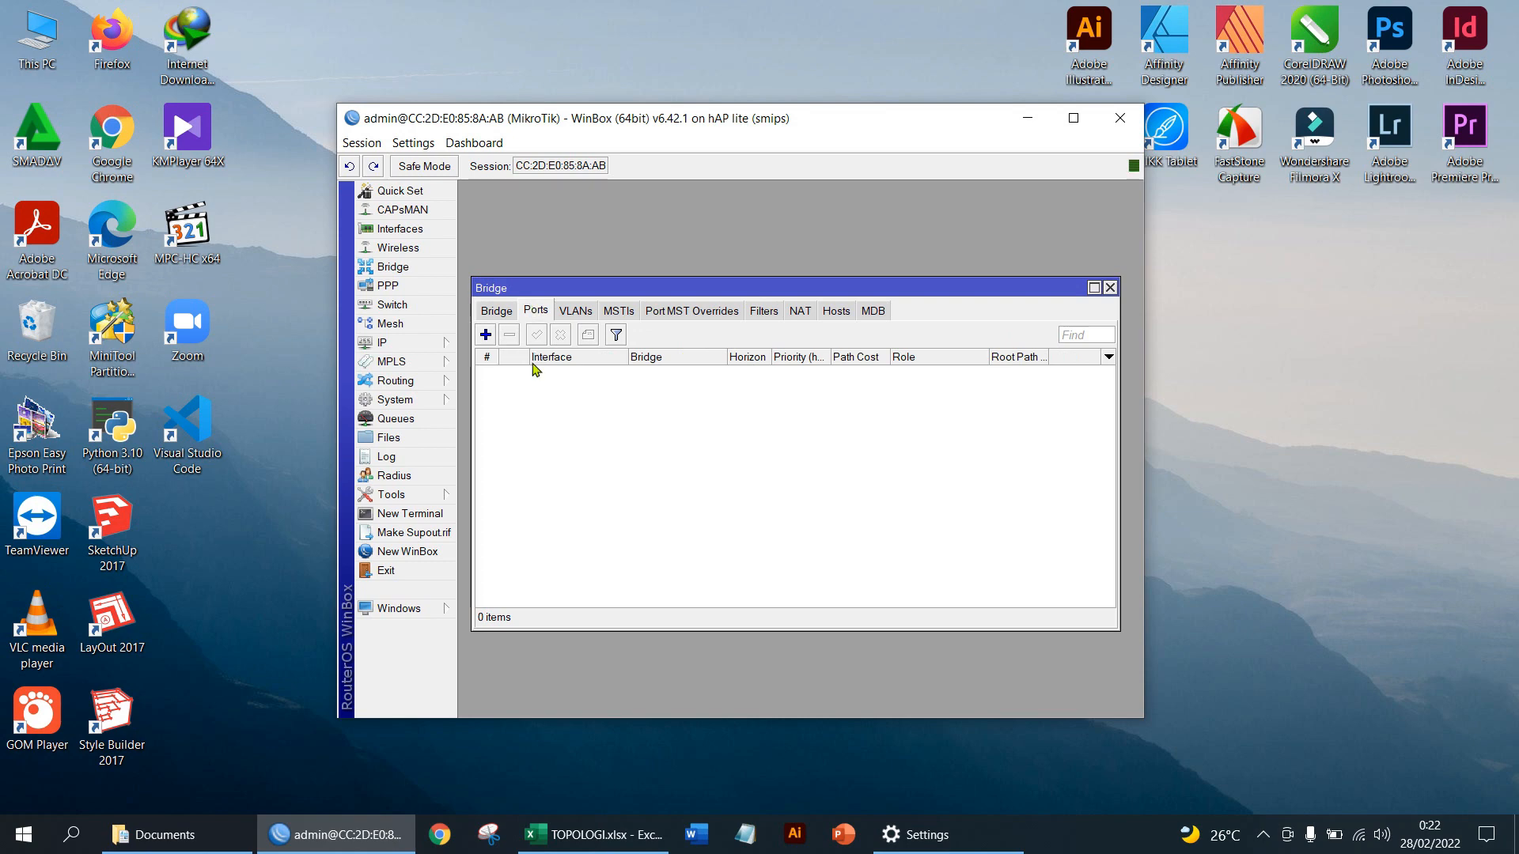
pyautogui.click(486, 335)
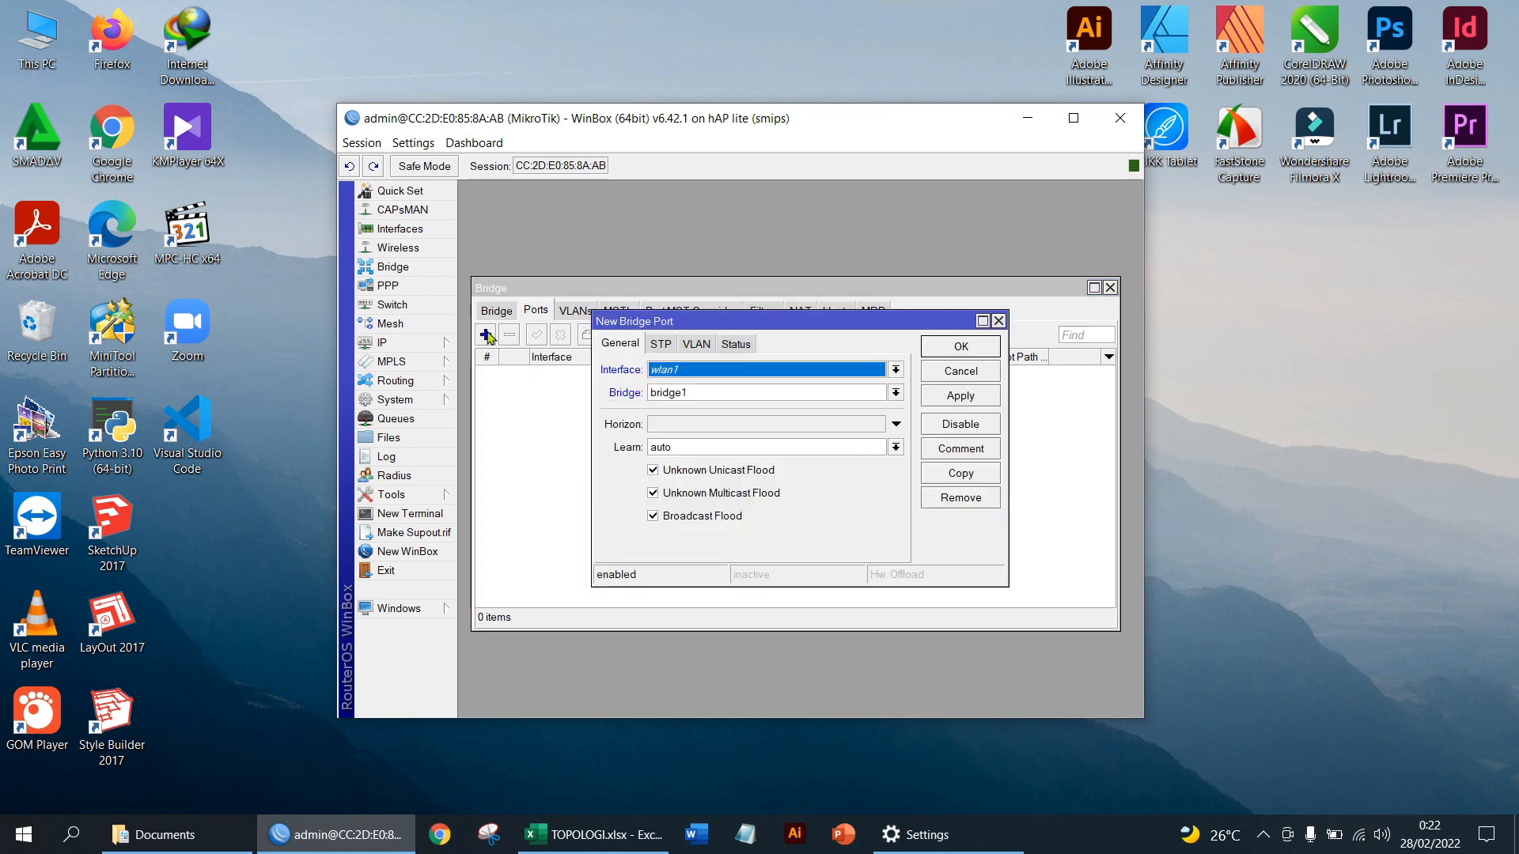
pyautogui.click(701, 378)
pyautogui.click(686, 405)
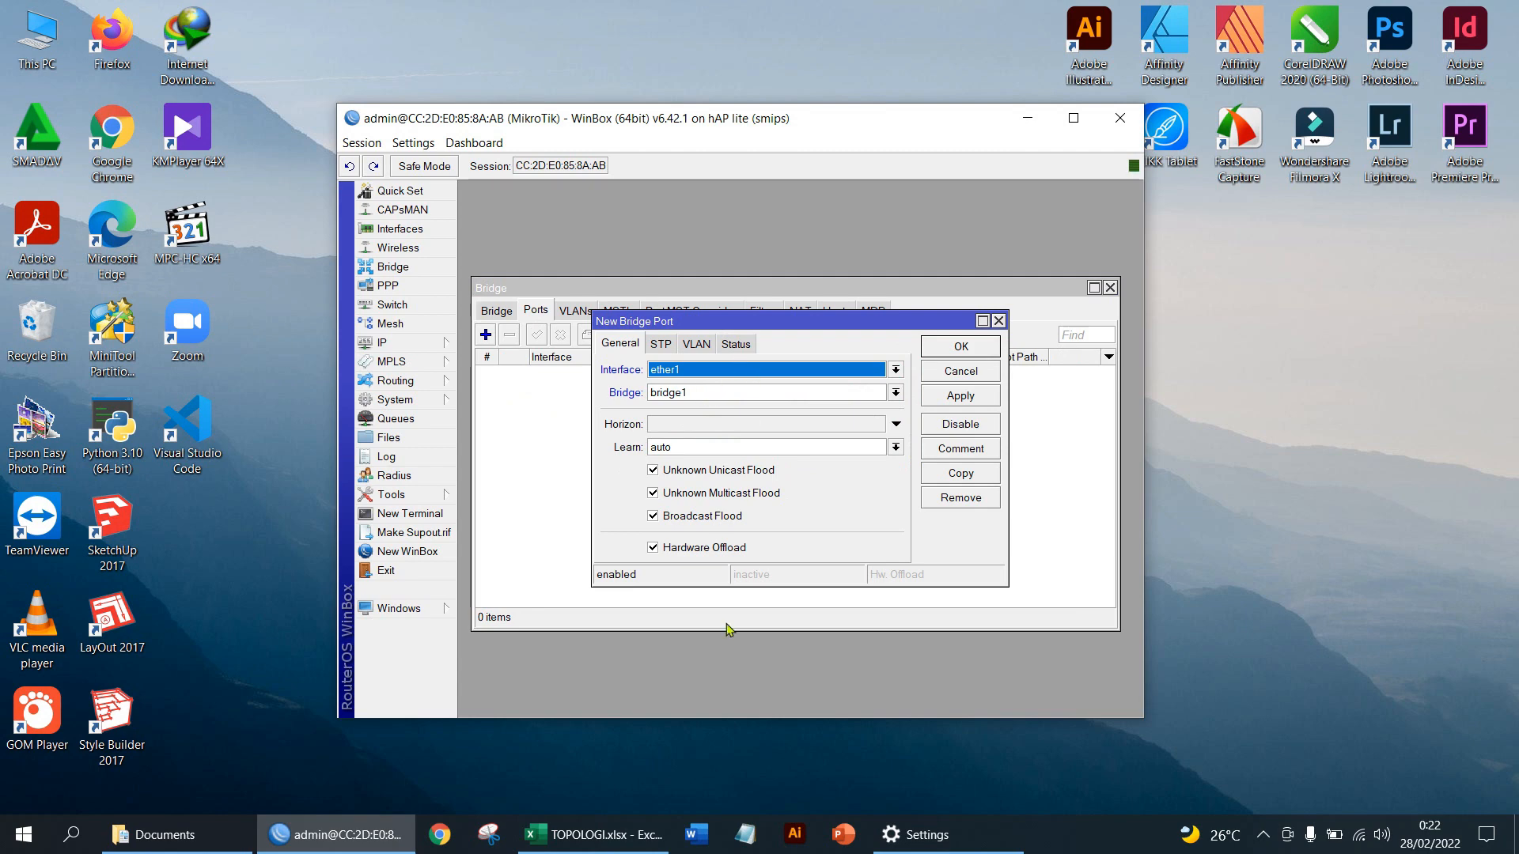
pyautogui.click(593, 835)
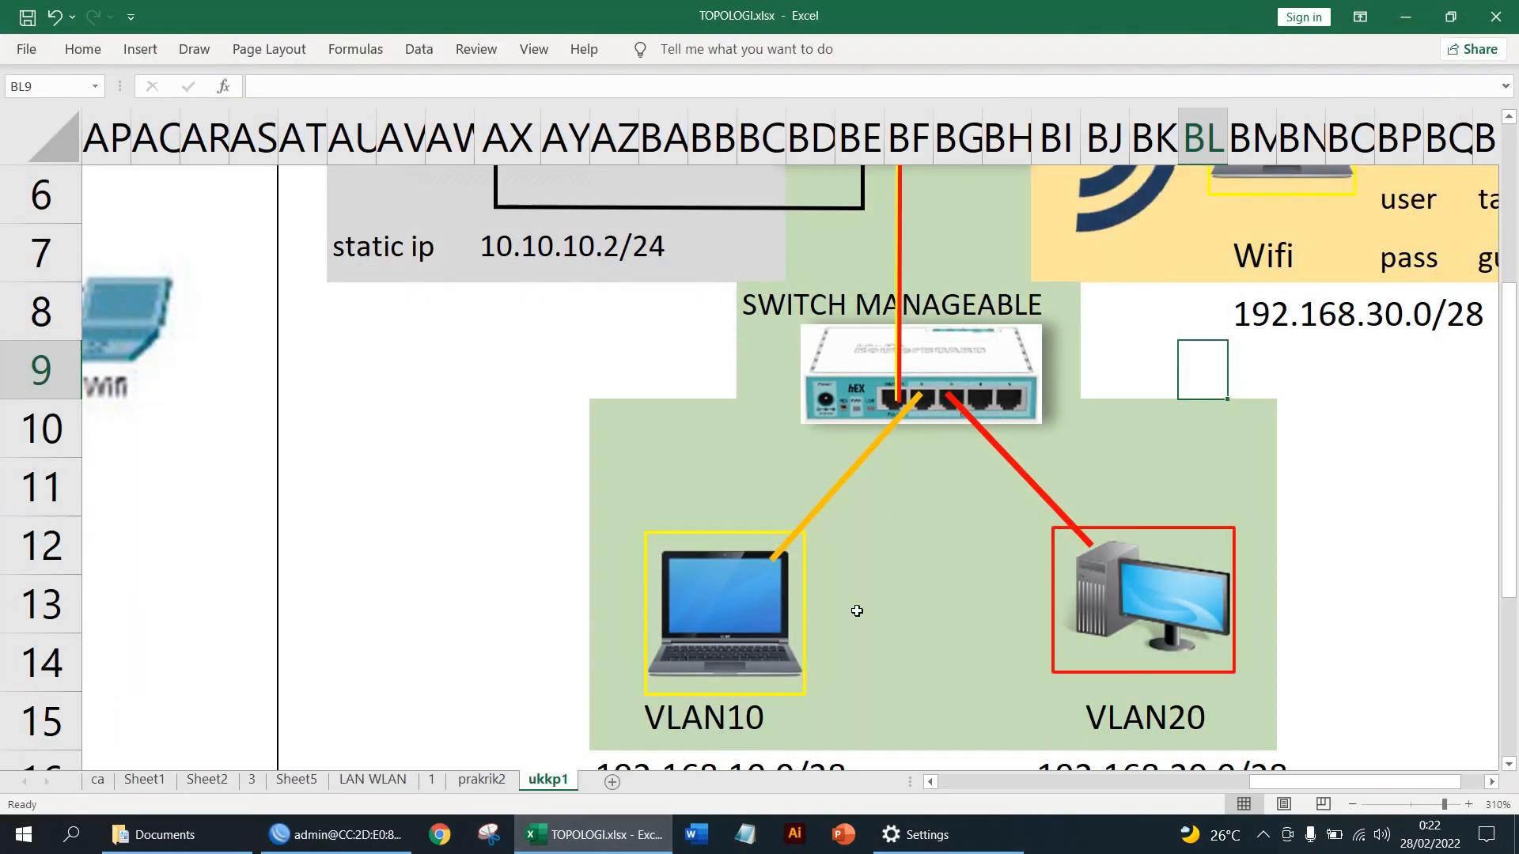
pyautogui.click(1402, 18)
pyautogui.click(957, 349)
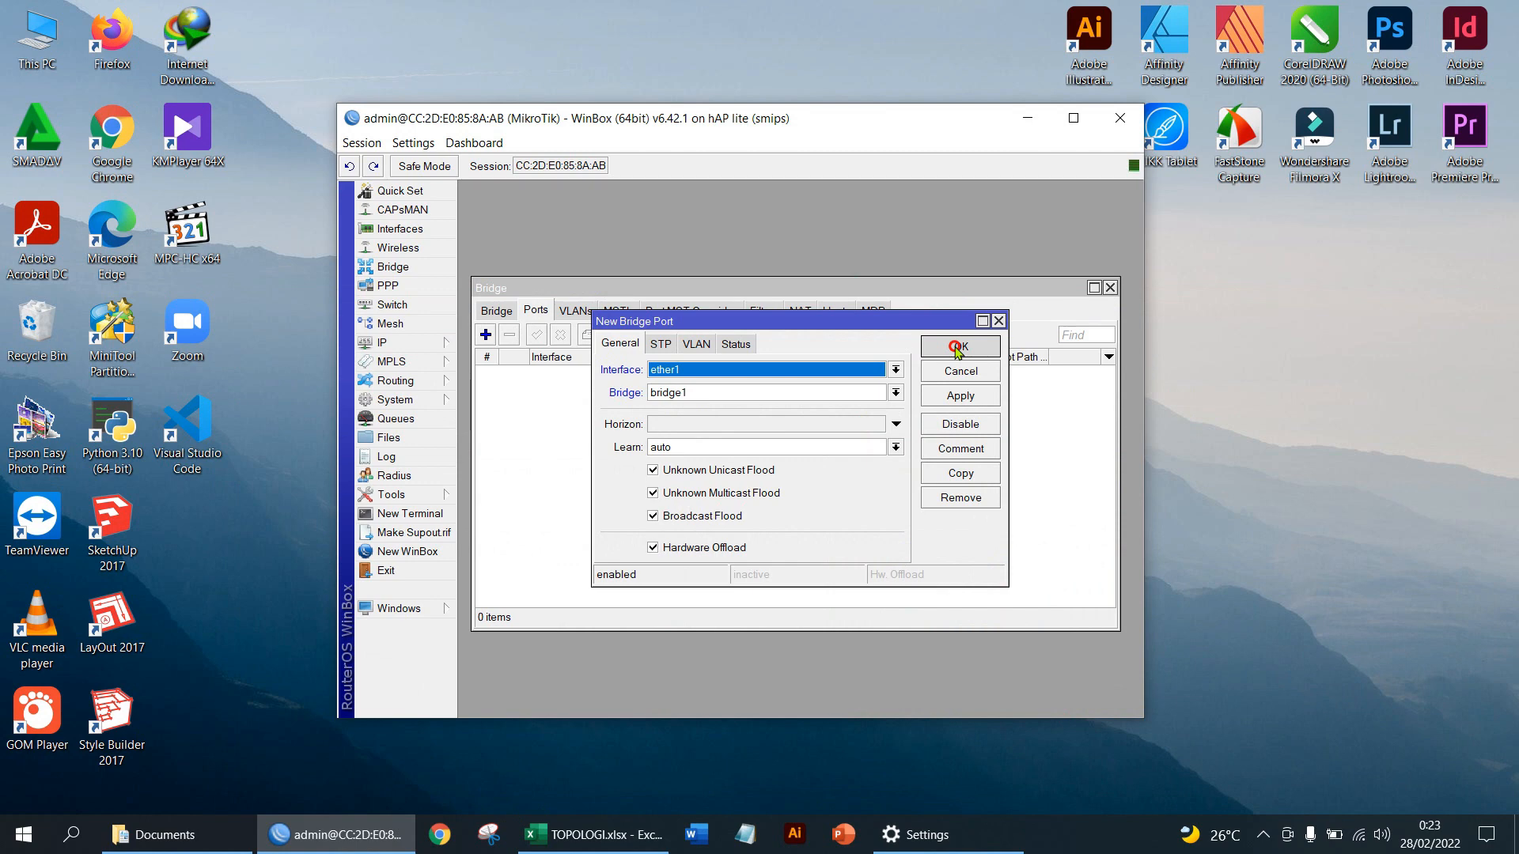
# Add ether2 as a port of bridge1.
pyautogui.click(486, 335)
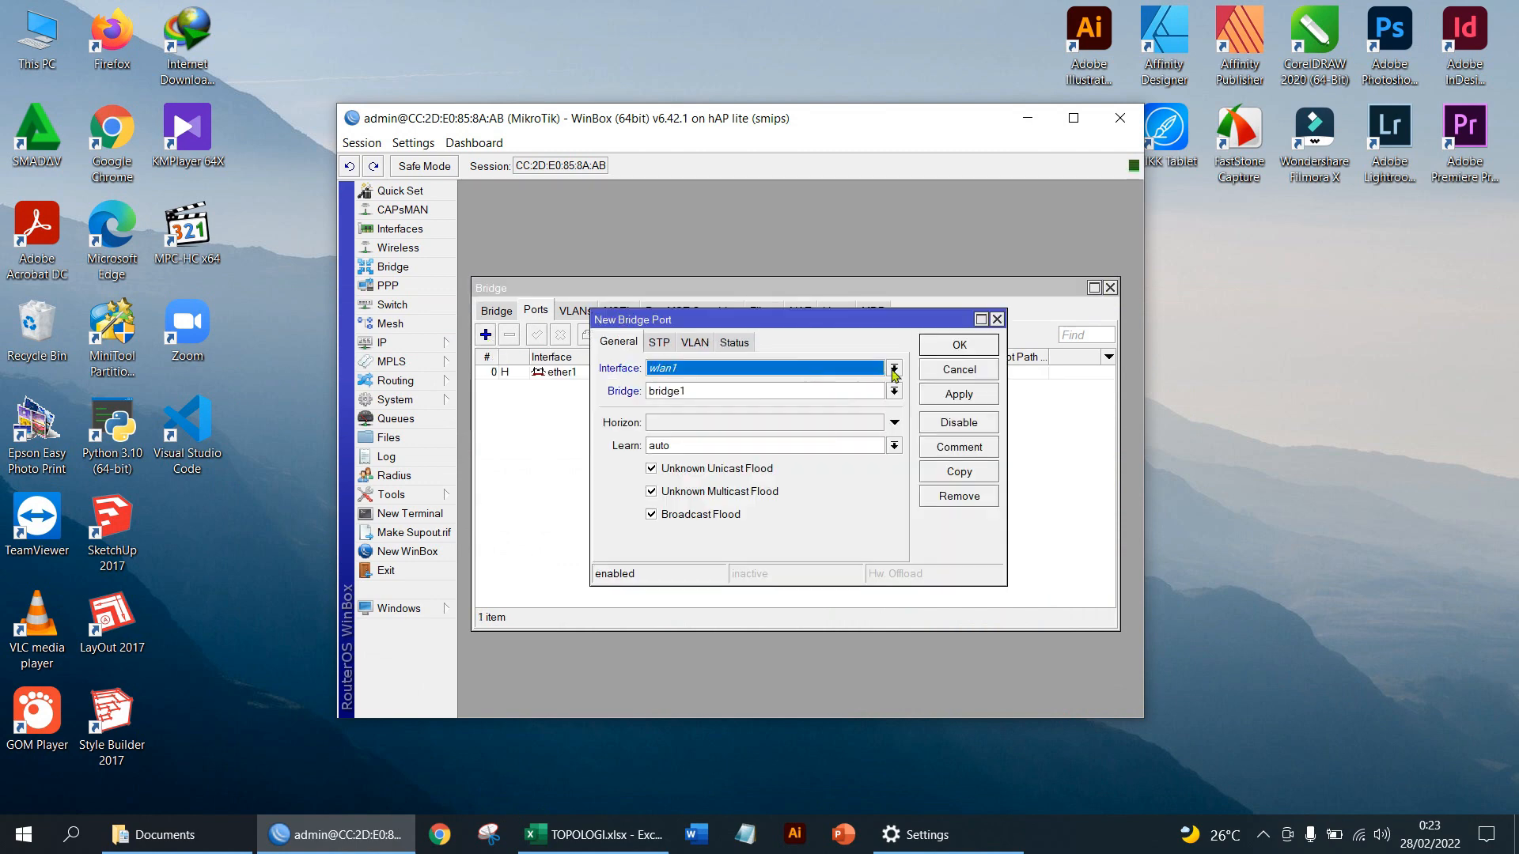
pyautogui.click(765, 369)
pyautogui.click(680, 417)
pyautogui.click(942, 347)
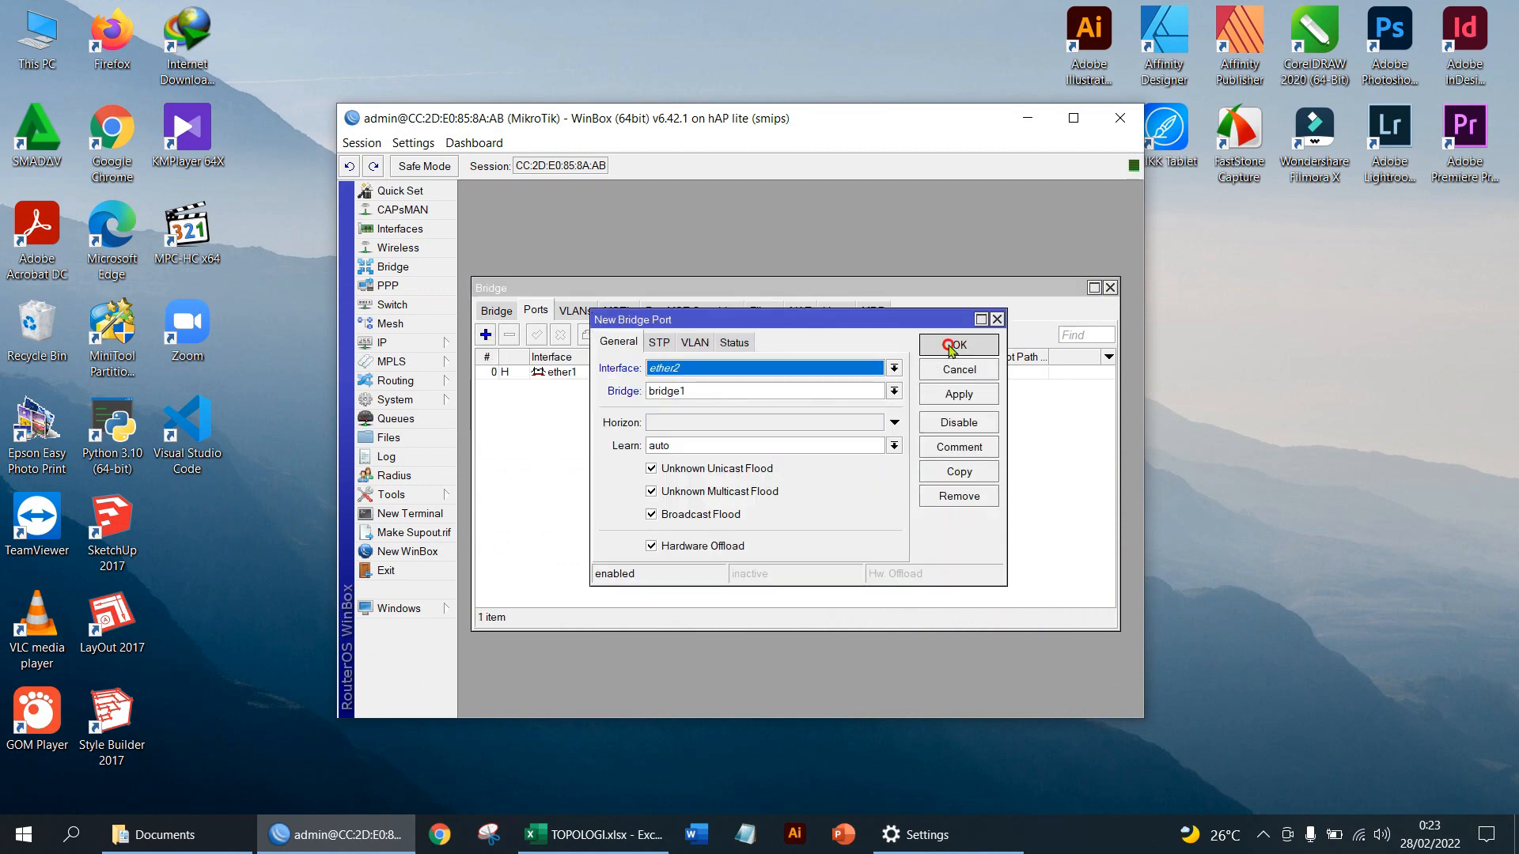
# Add ether3 as a port of bridge1, review the bridge and port lists, and close the bridge settings.
pyautogui.click(486, 335)
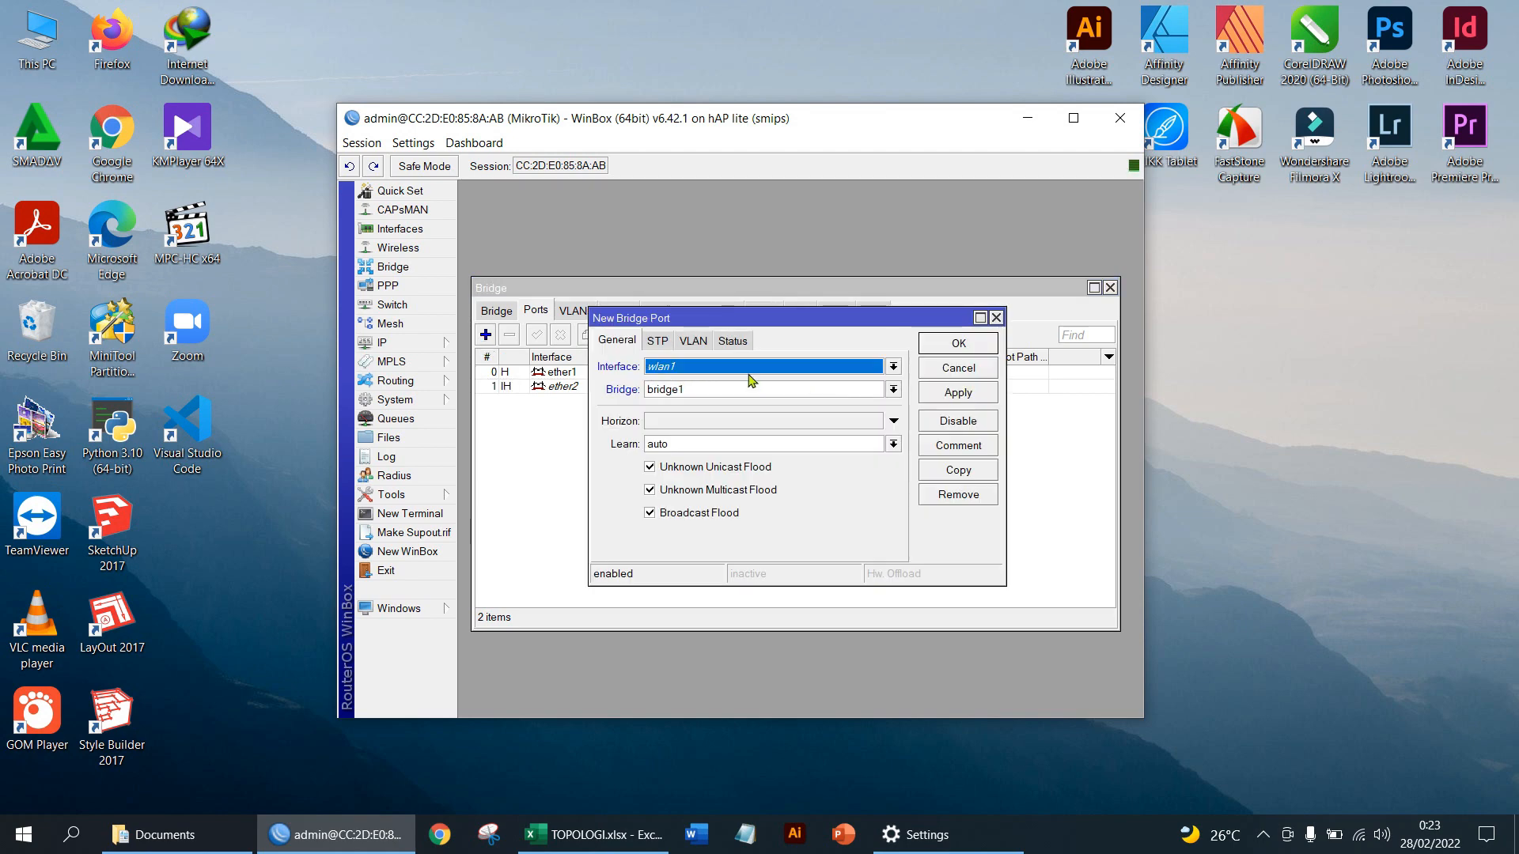
pyautogui.click(732, 364)
pyautogui.click(683, 434)
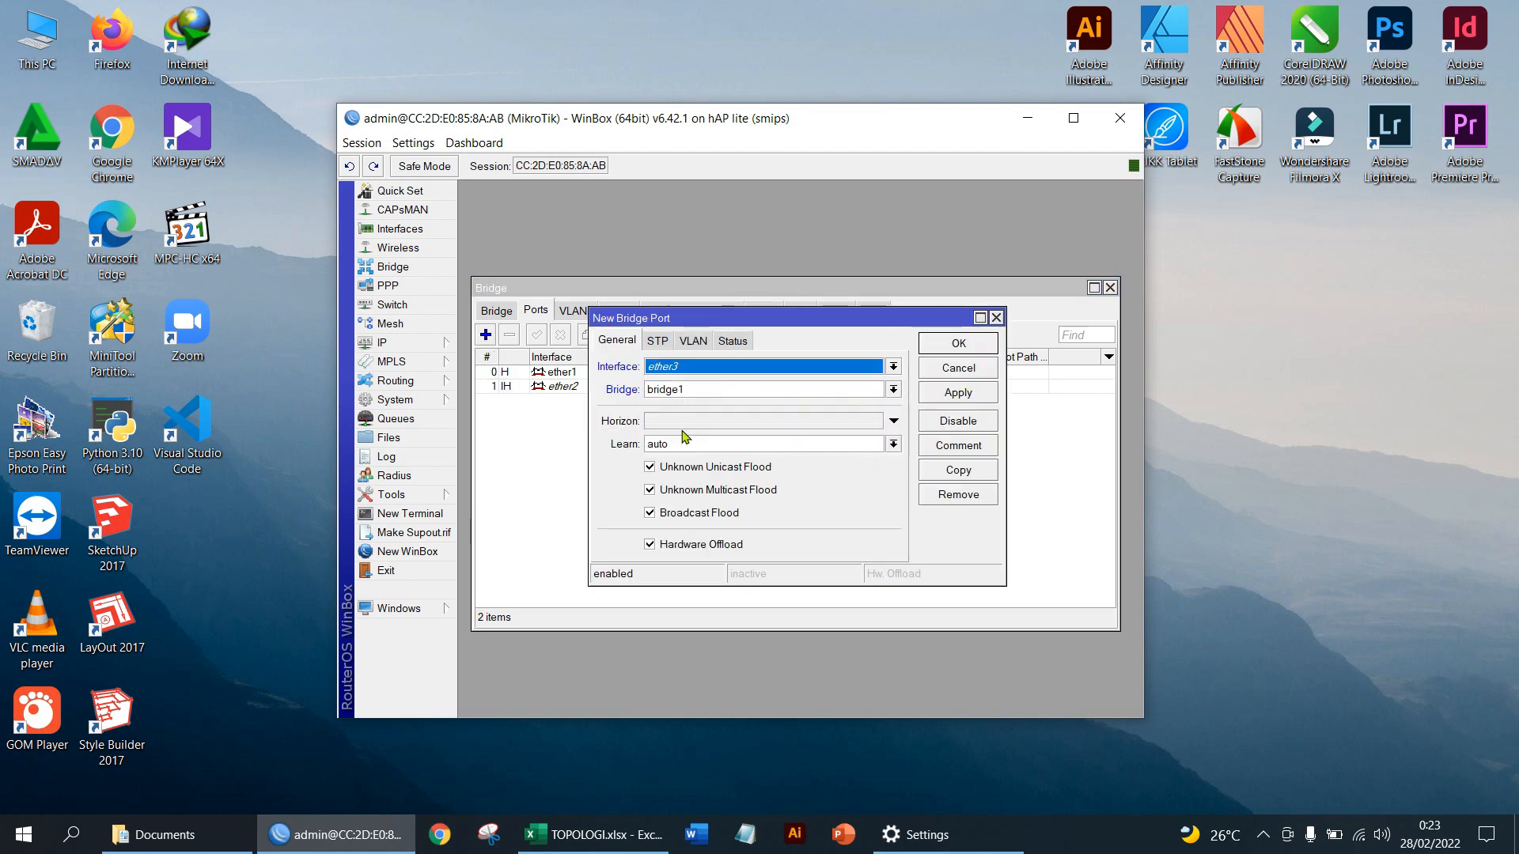
pyautogui.click(940, 348)
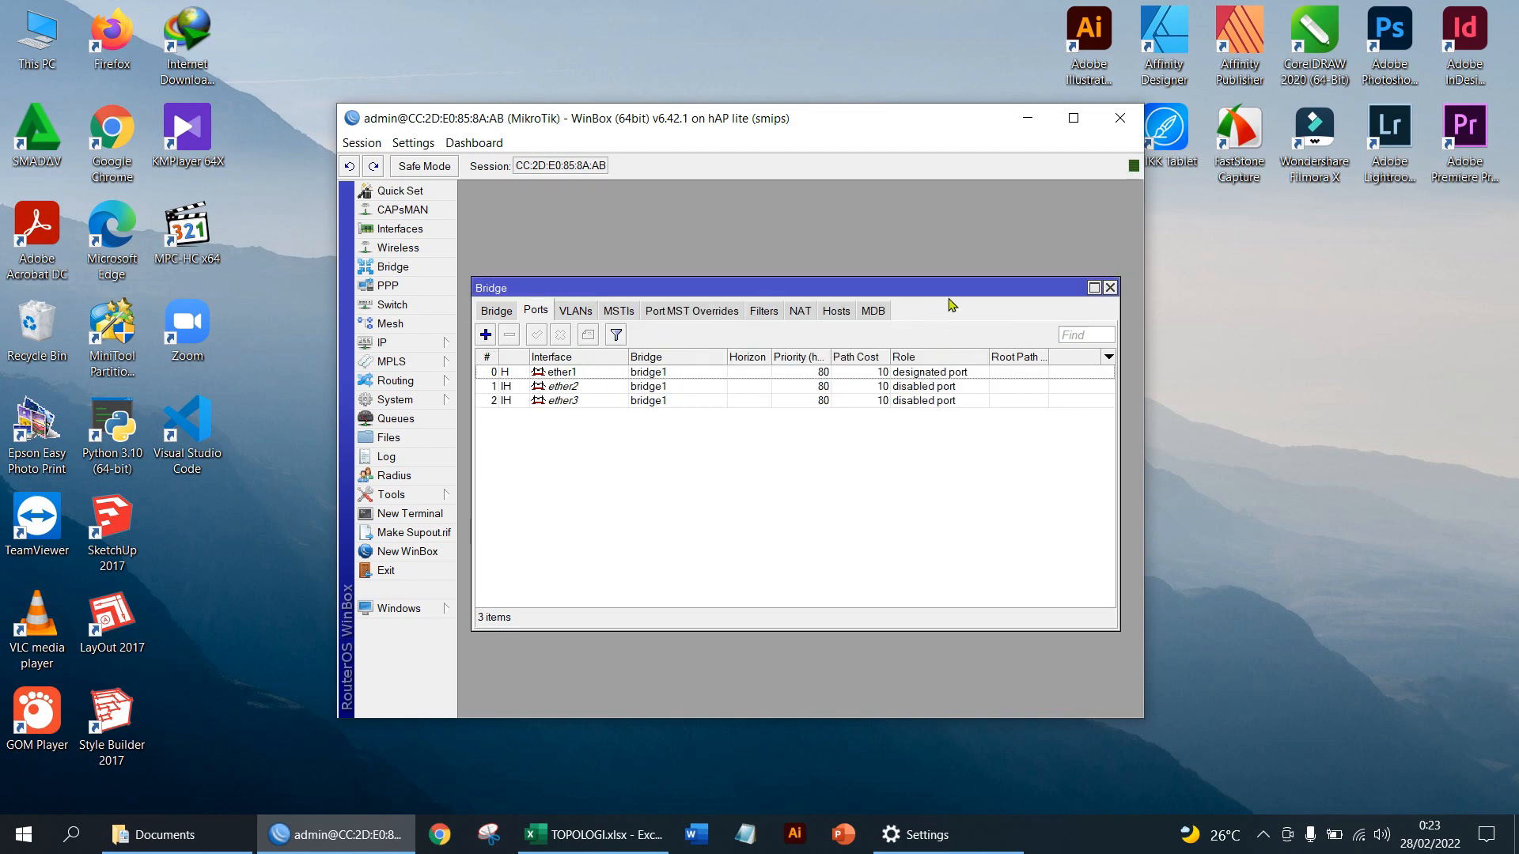
pyautogui.click(496, 311)
pyautogui.click(534, 312)
pyautogui.click(1112, 288)
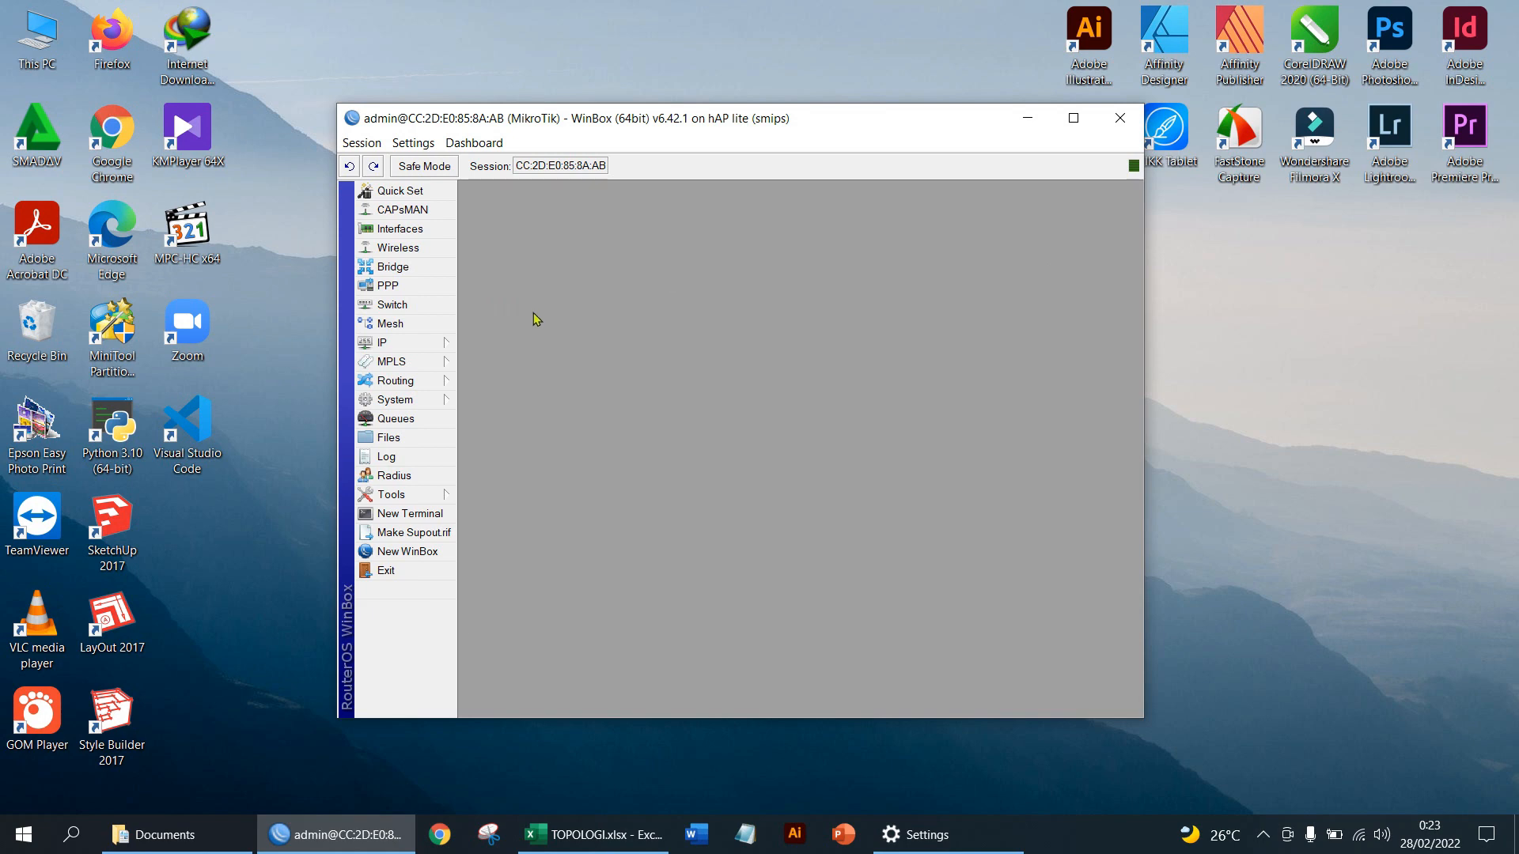
# Add a switch VLAN entry on switch1 with VLAN ID 10 and member ports ether1 and ether2.
pyautogui.click(388, 305)
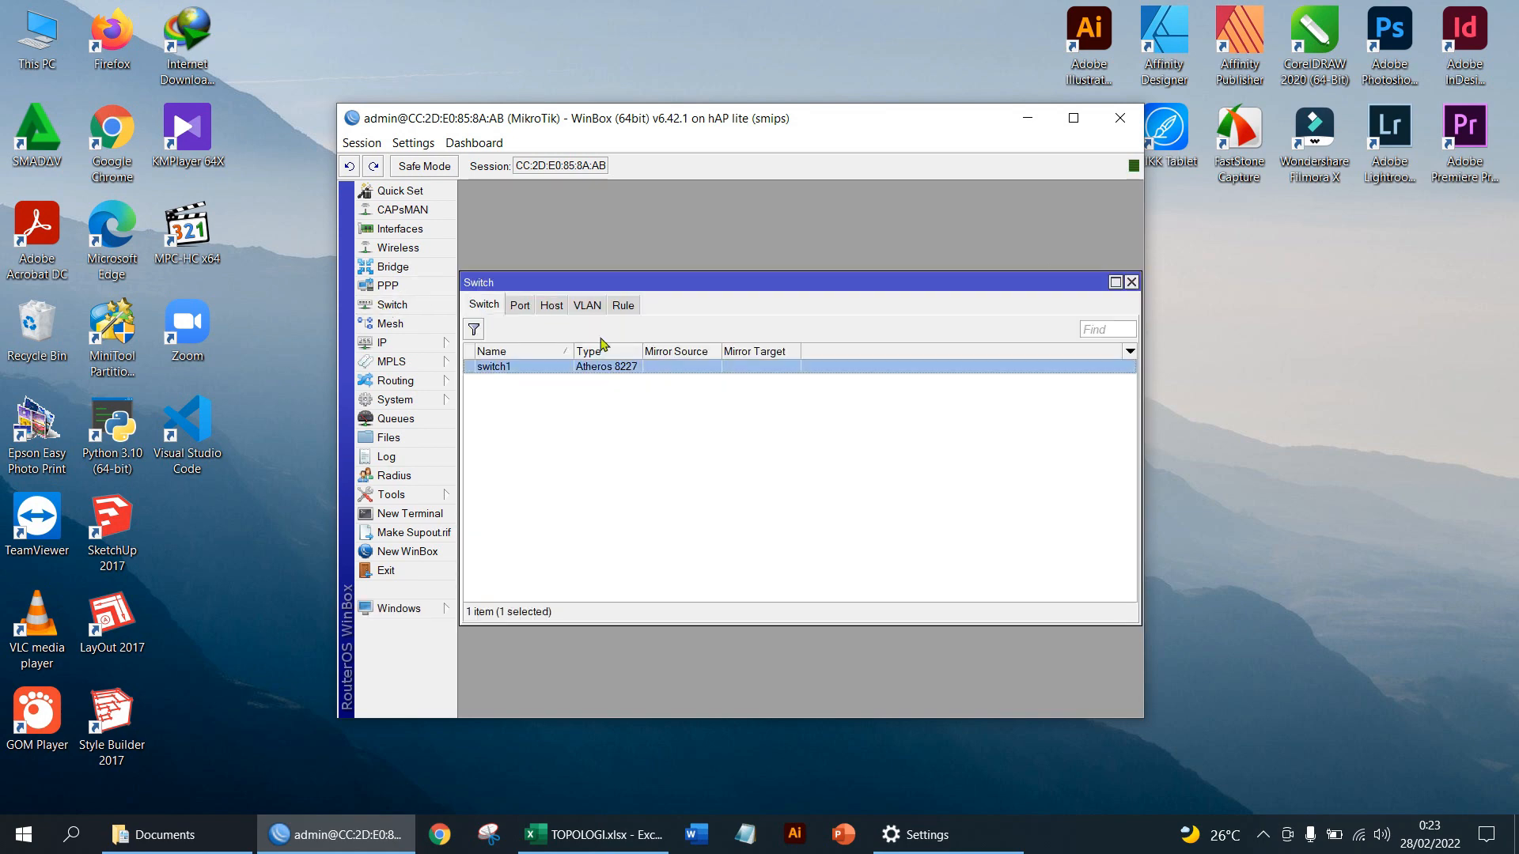
pyautogui.moveTo(502, 290); pyautogui.dragTo(520, 269)
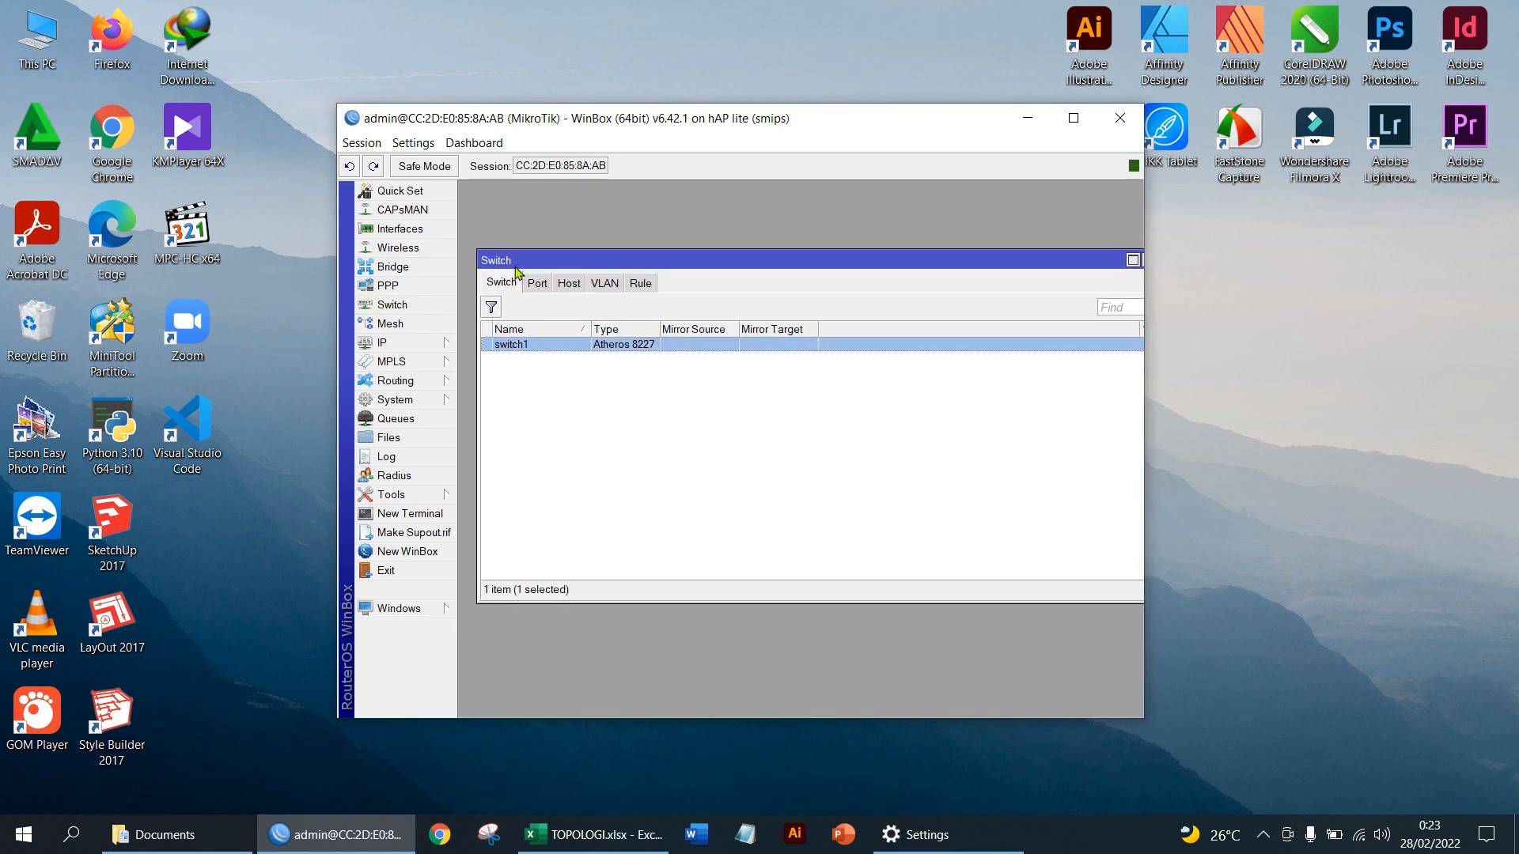
pyautogui.click(607, 287)
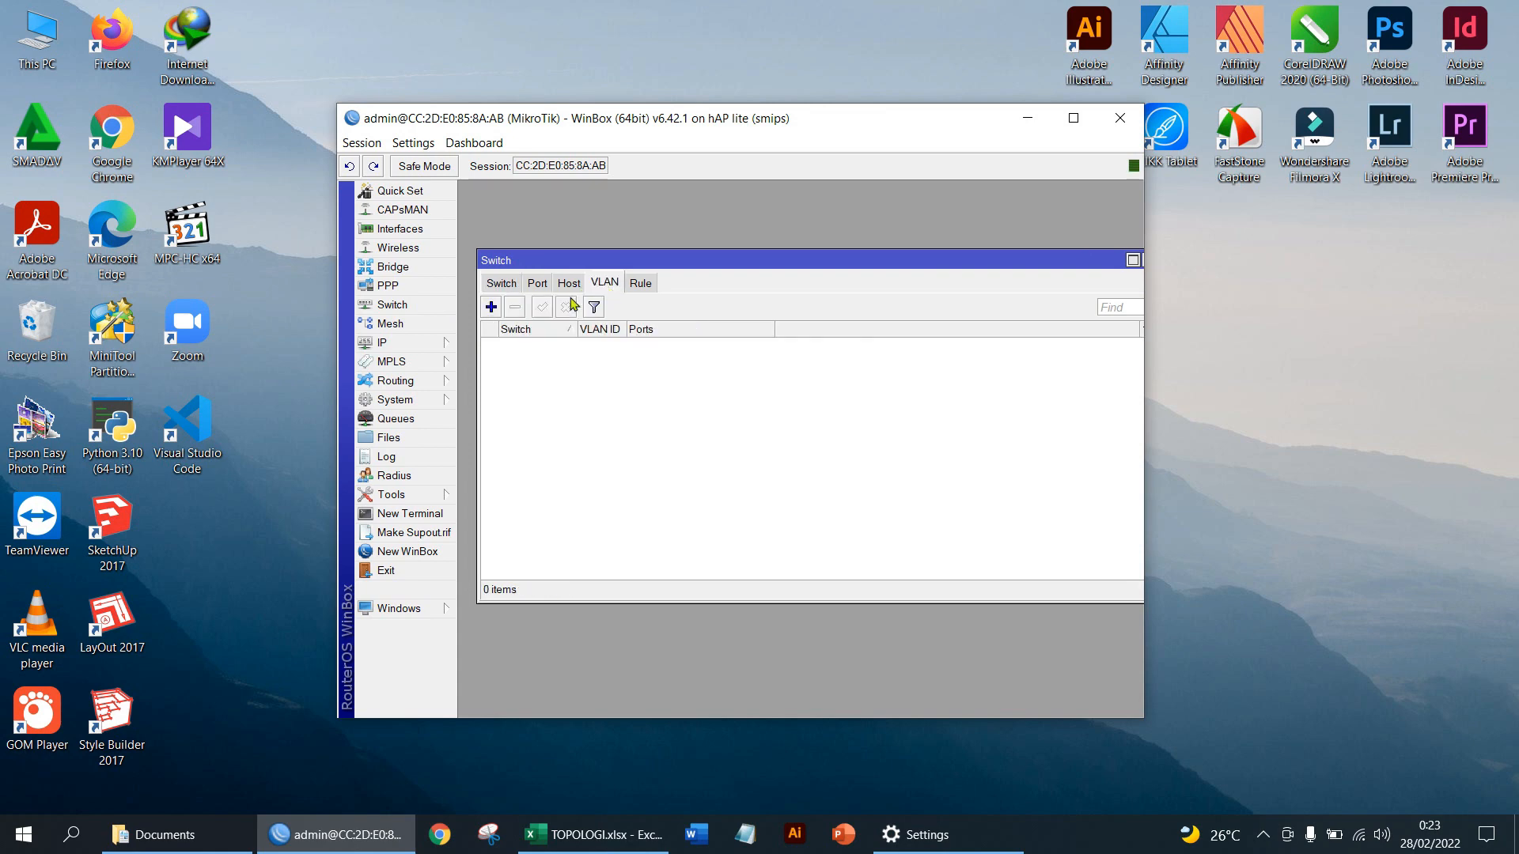
pyautogui.click(490, 311)
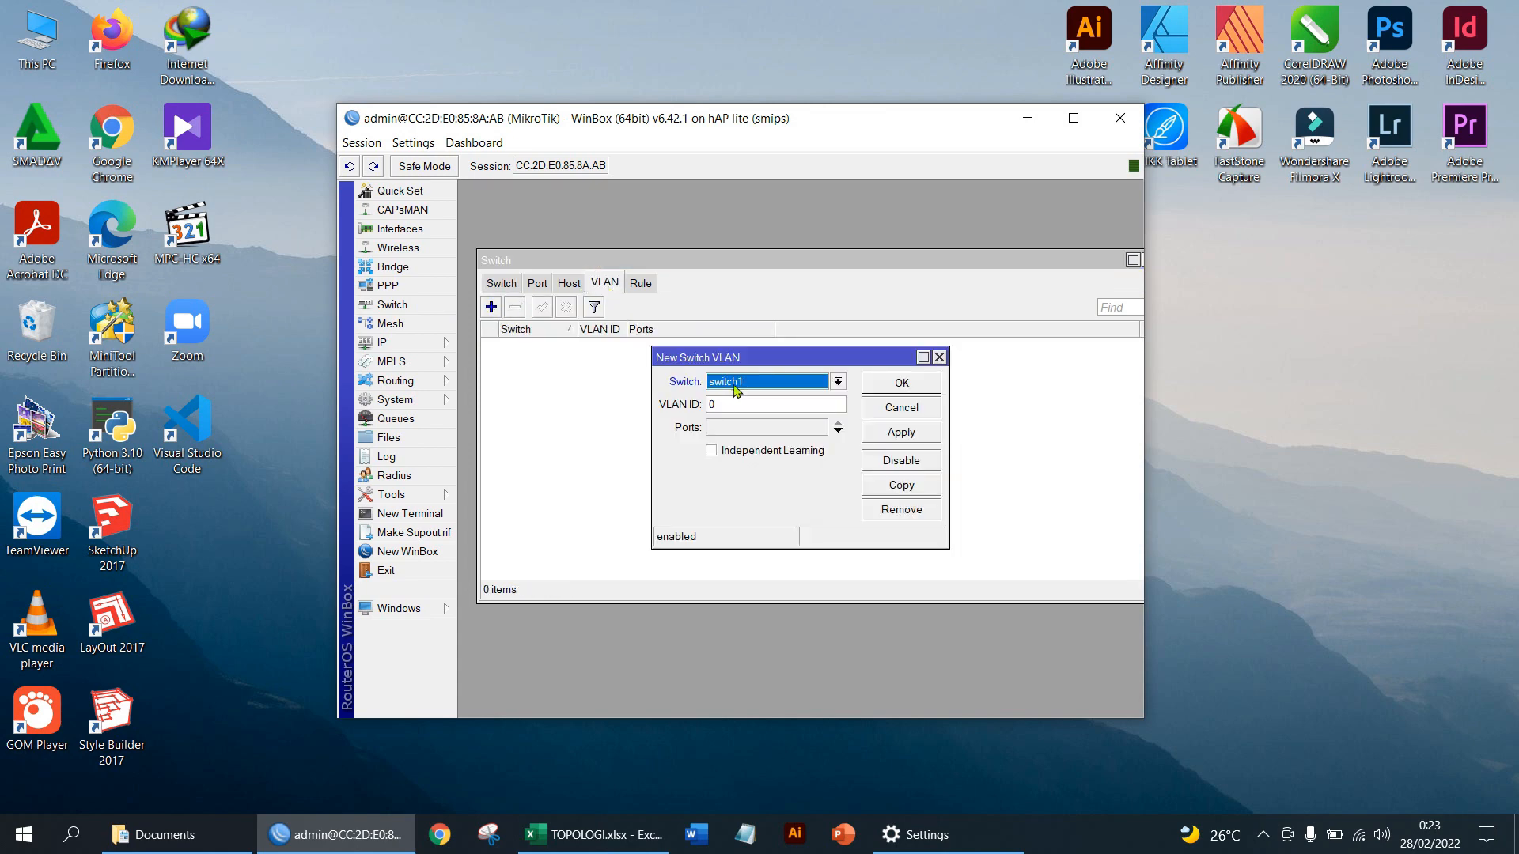
pyautogui.click(716, 405)
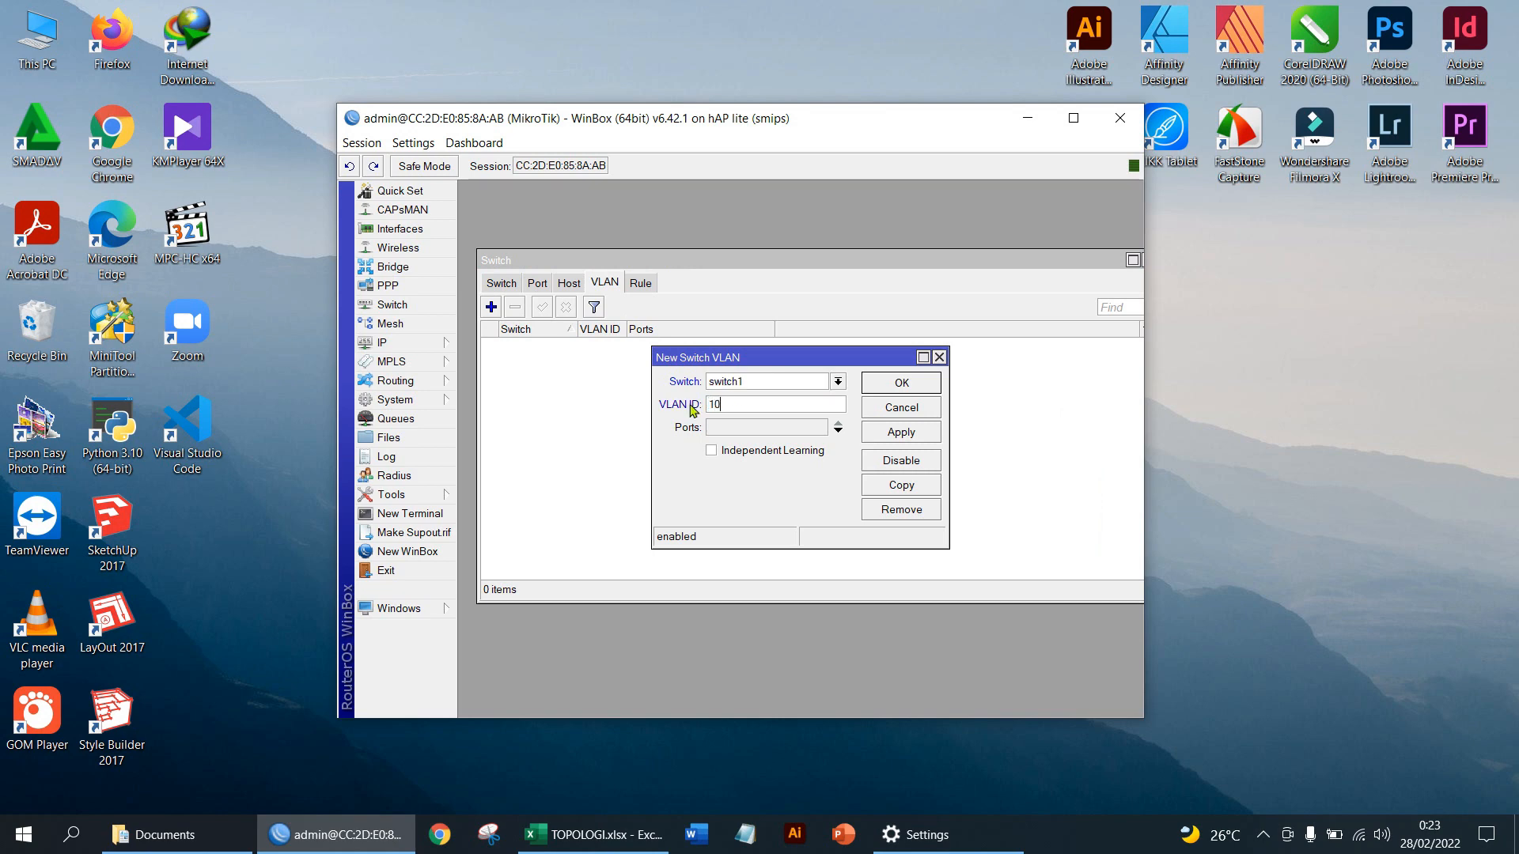
pyautogui.click(737, 432)
pyautogui.click(839, 432)
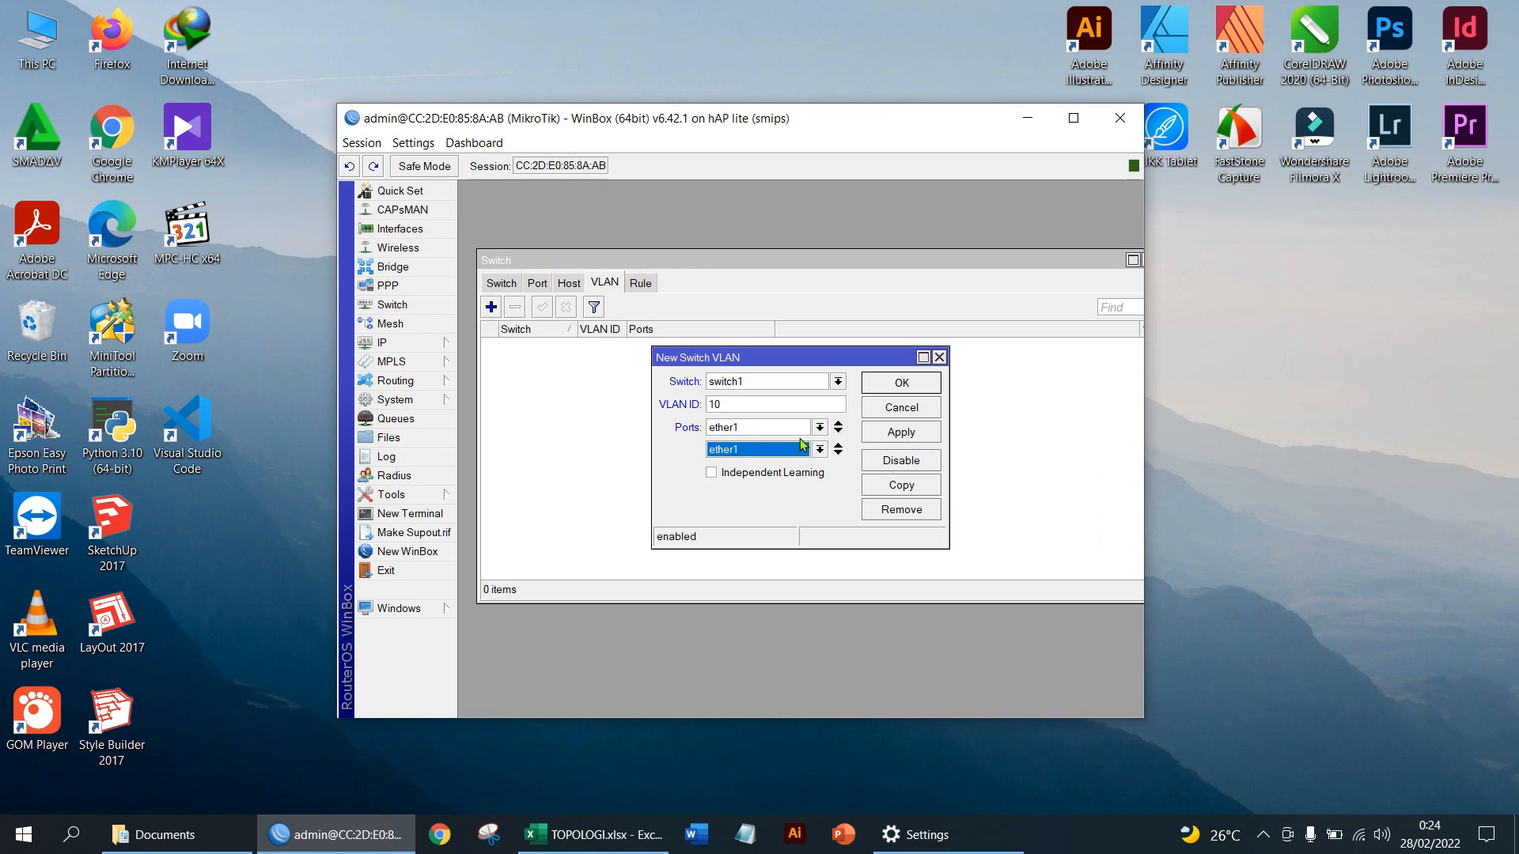
pyautogui.click(819, 450)
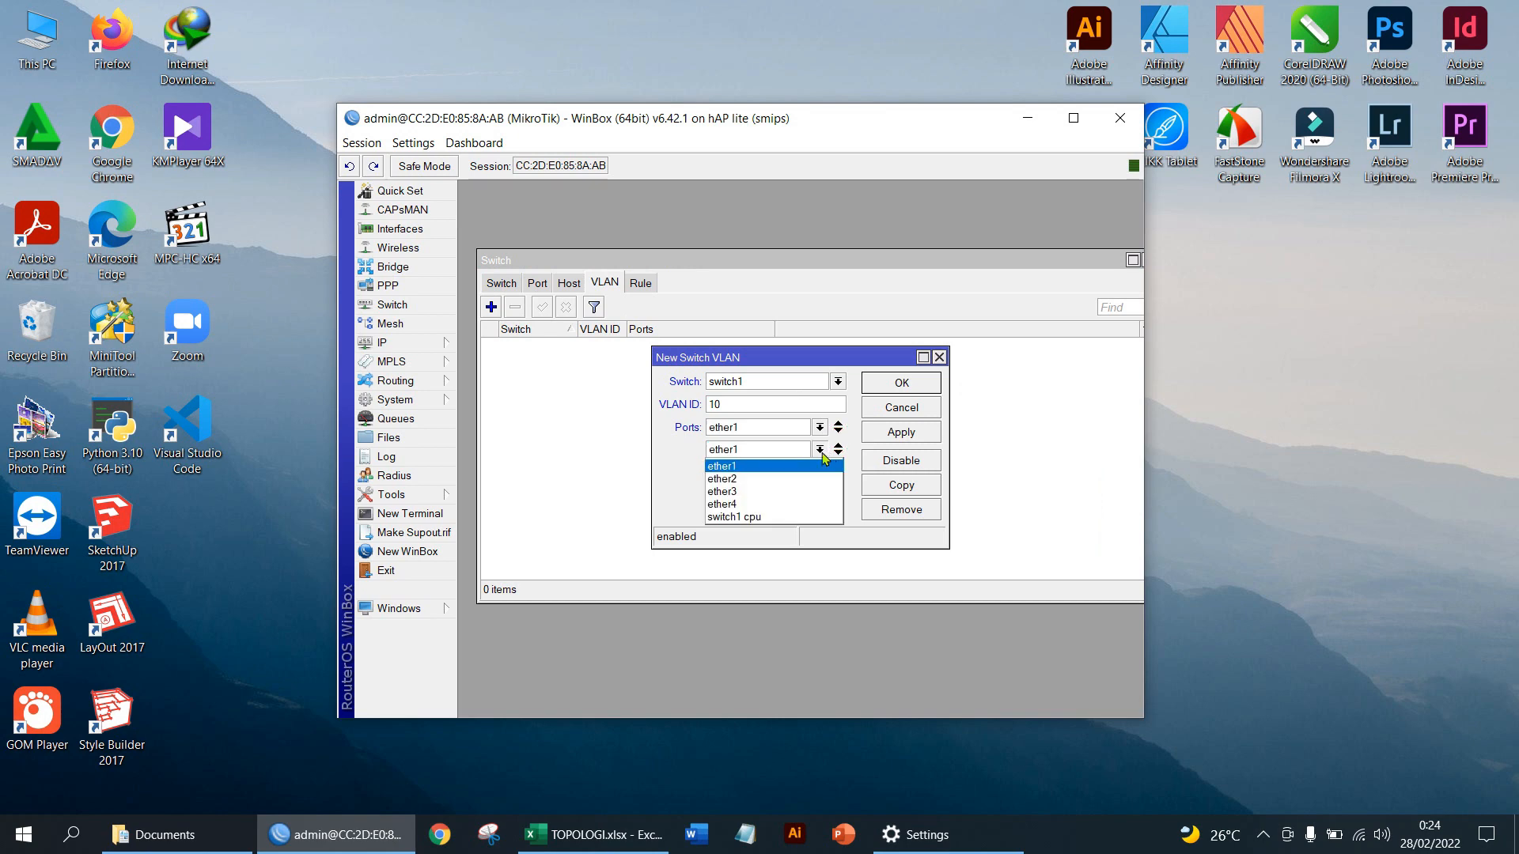
pyautogui.click(745, 478)
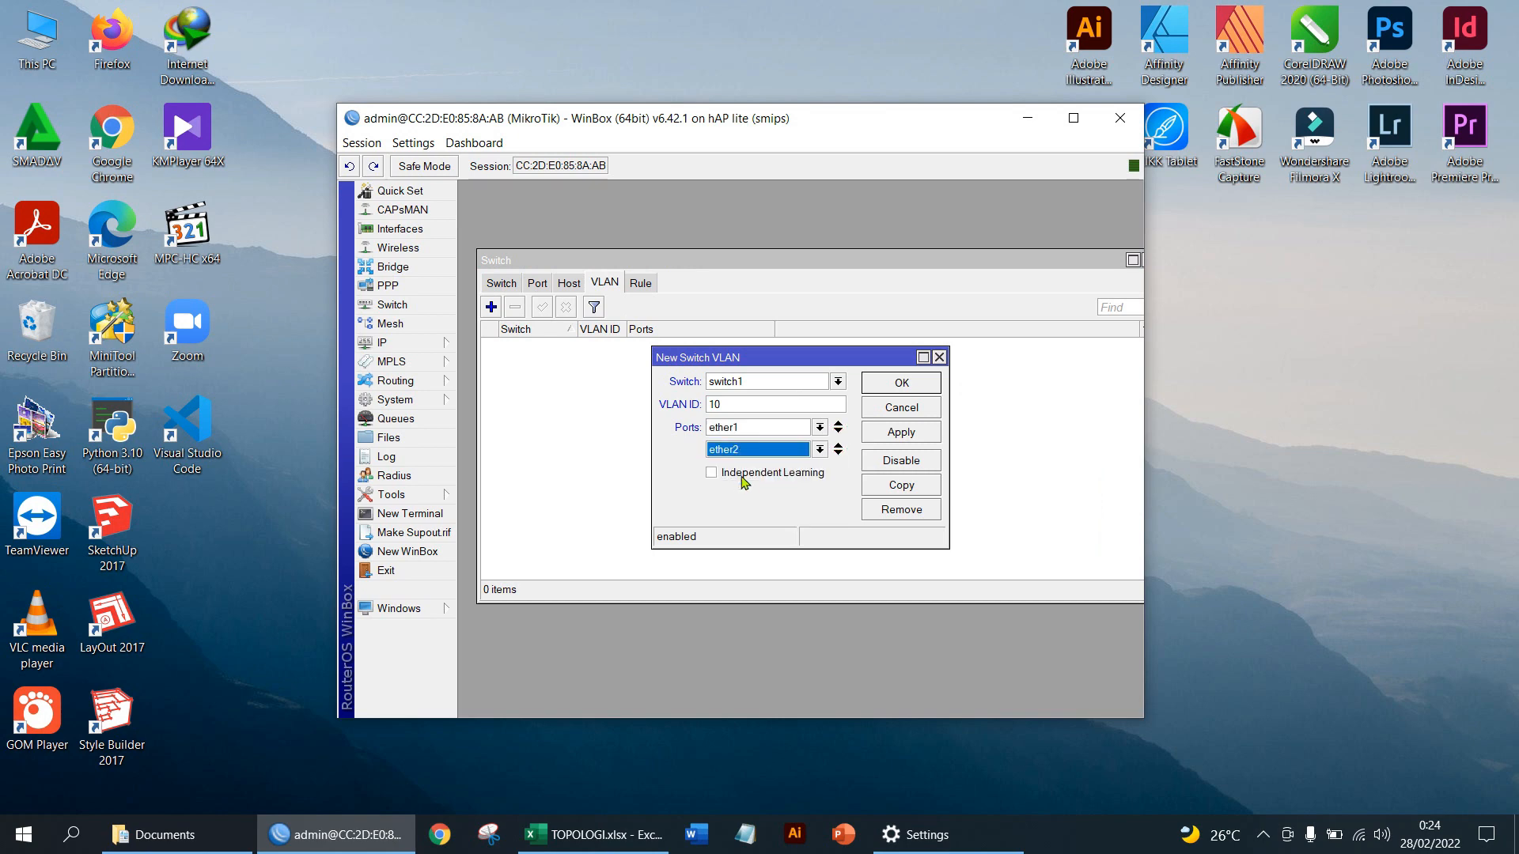
pyautogui.click(879, 431)
pyautogui.click(891, 386)
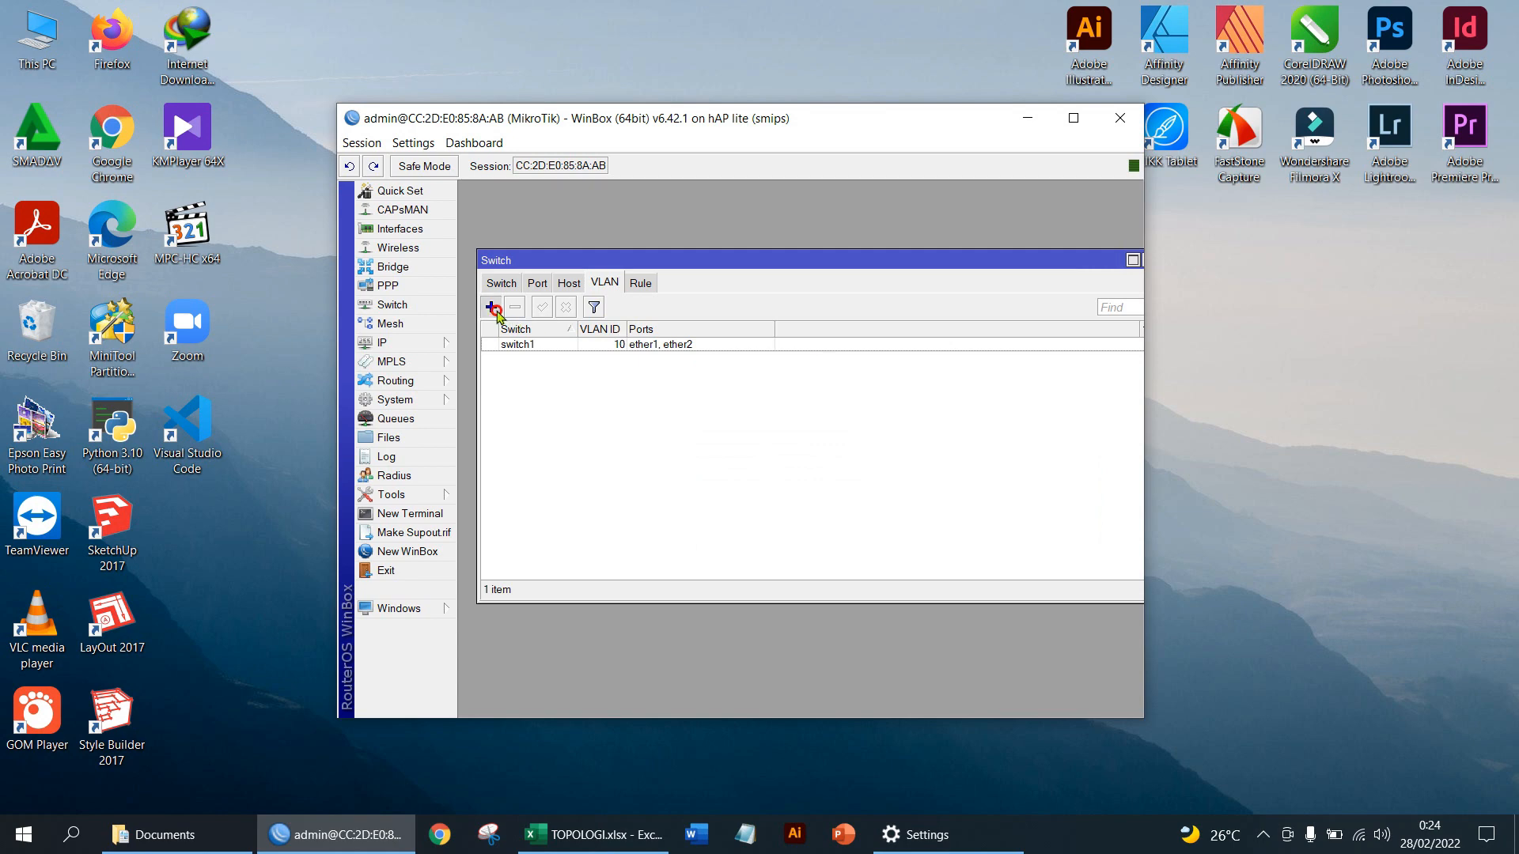
# Add a switch VLAN entry on switch1 with VLAN ID 20 and member ports ether1 and ether3.
pyautogui.click(491, 307)
pyautogui.click(685, 407)
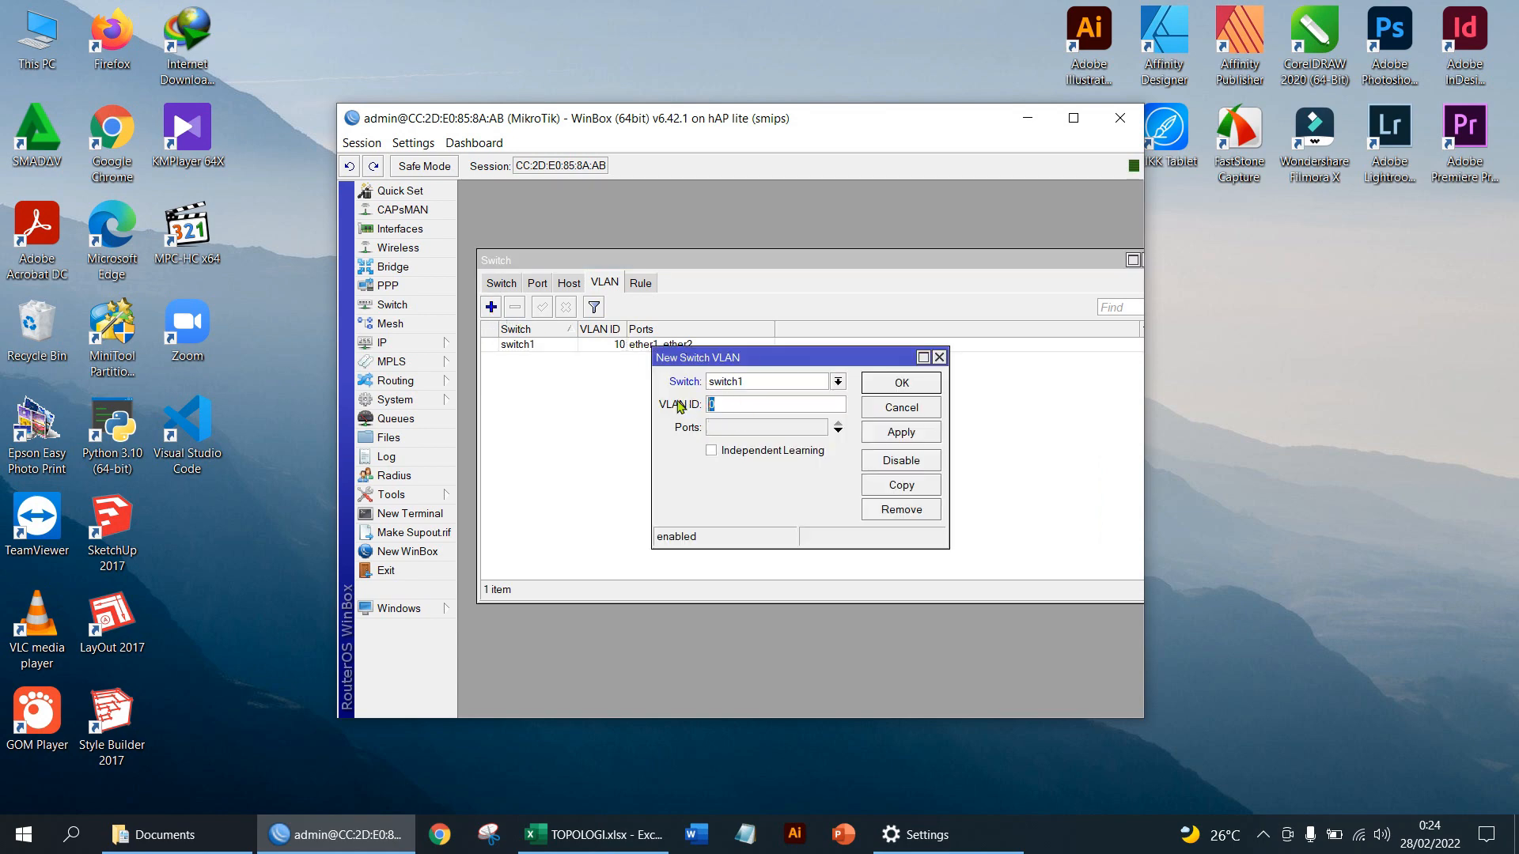
pyautogui.click(726, 431)
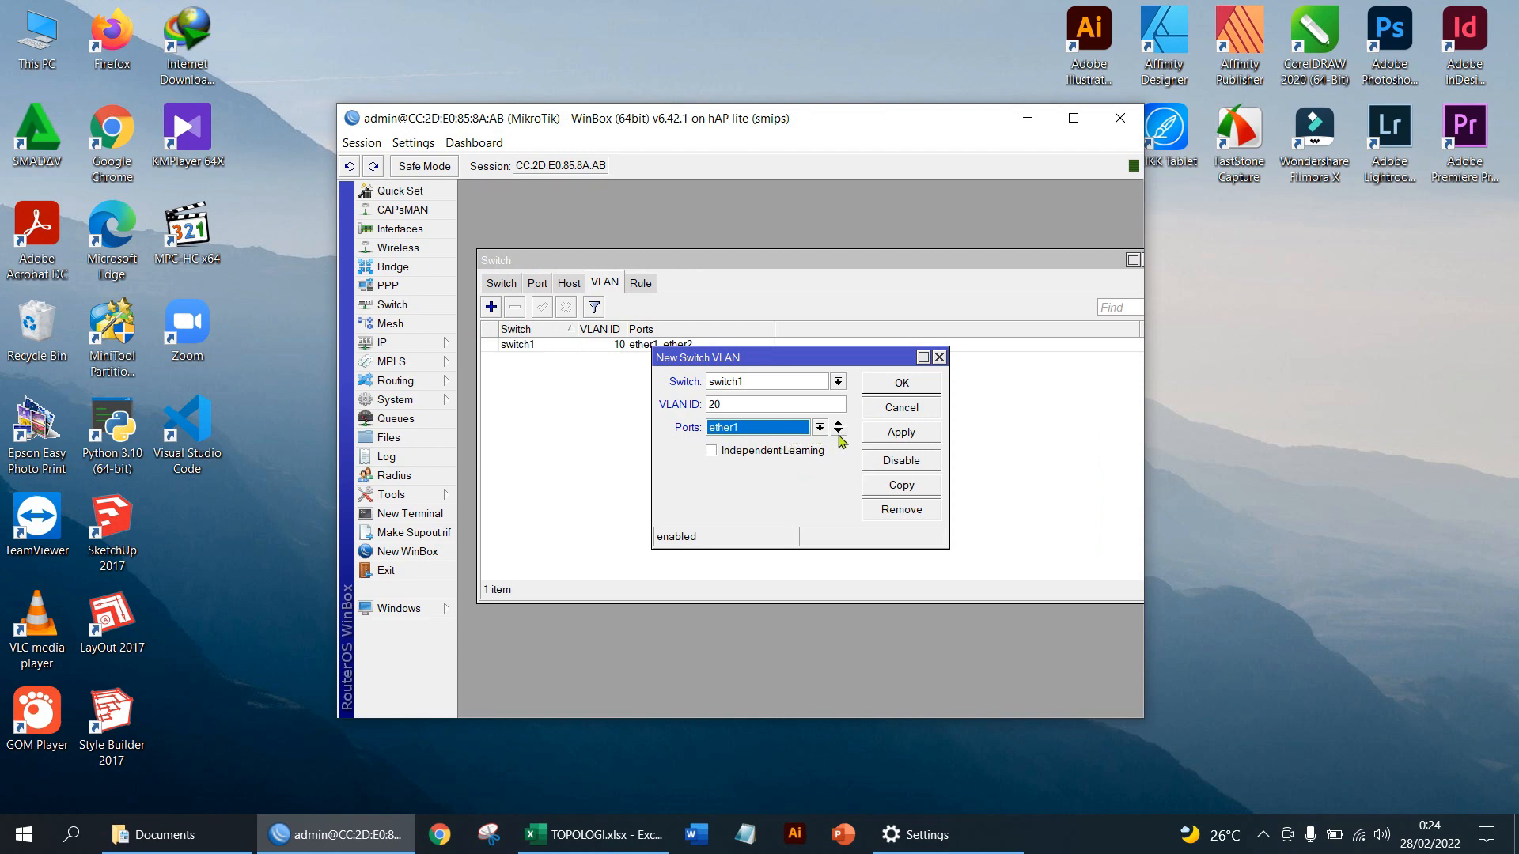
pyautogui.click(838, 430)
pyautogui.click(774, 450)
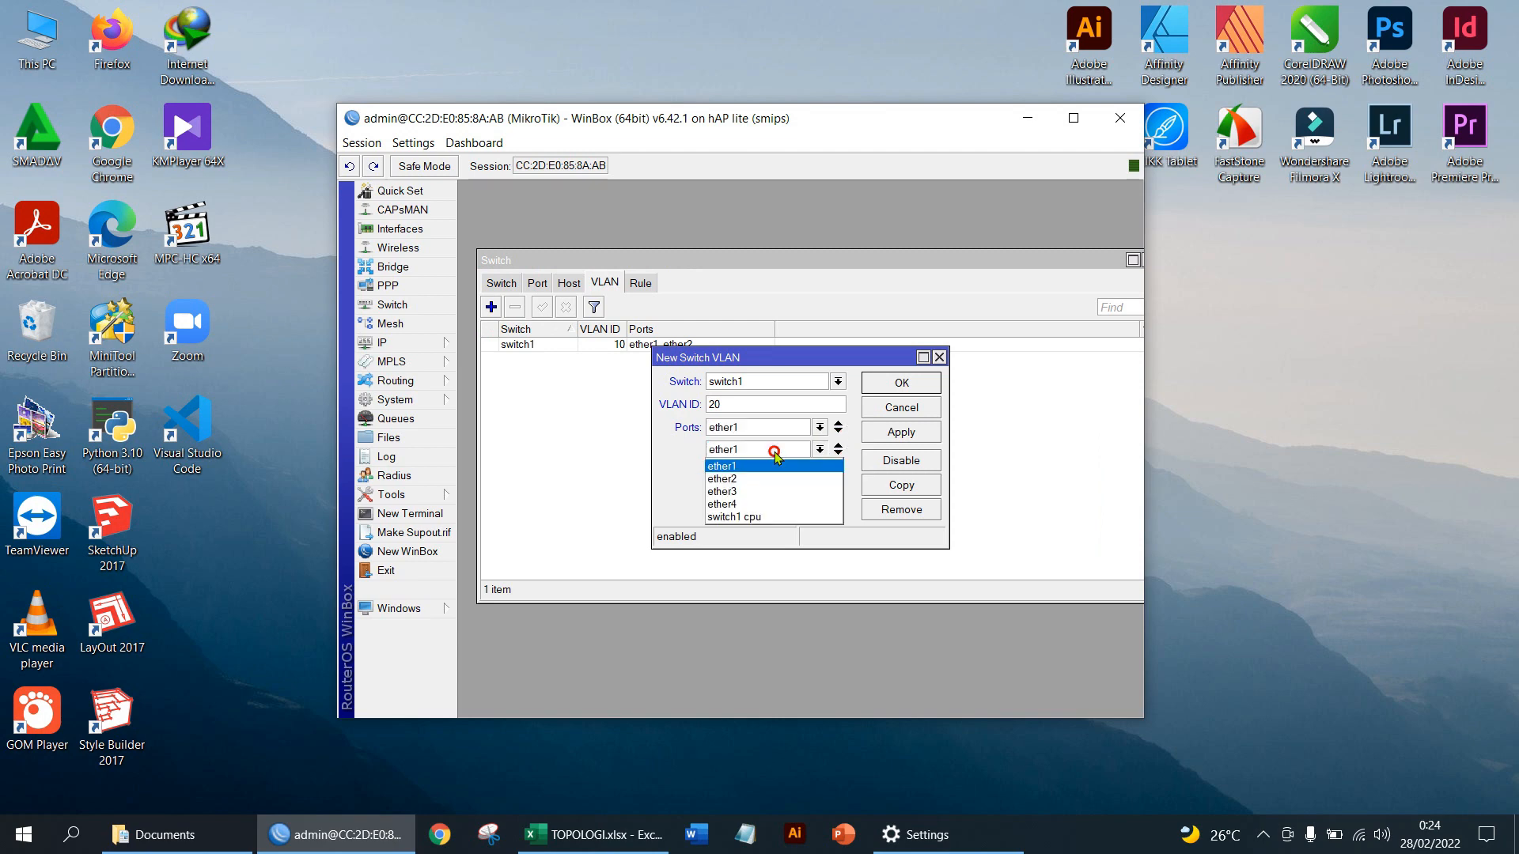
pyautogui.click(754, 491)
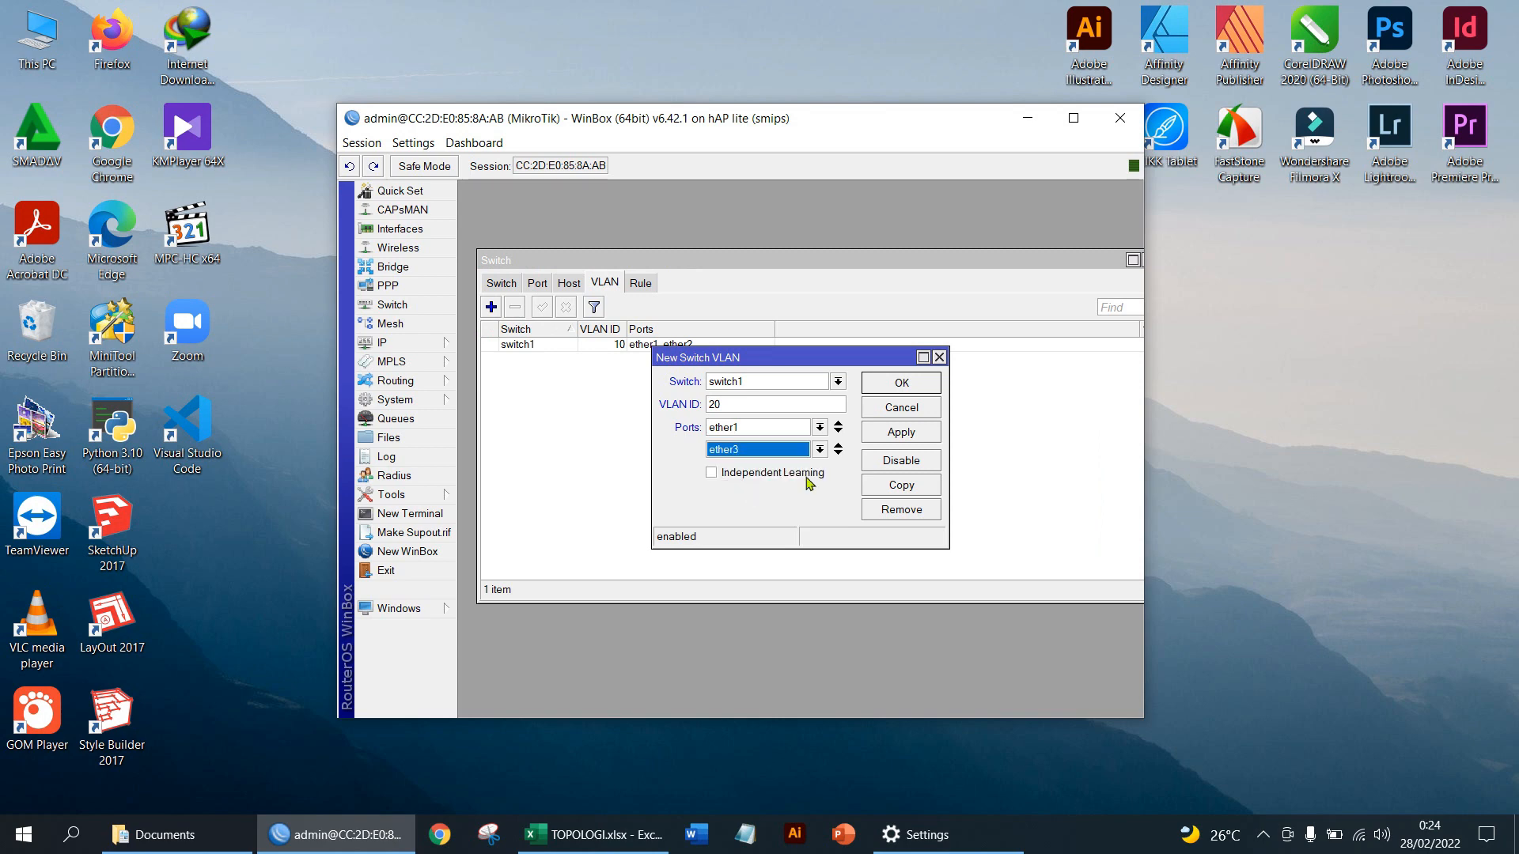
pyautogui.click(901, 432)
pyautogui.click(901, 388)
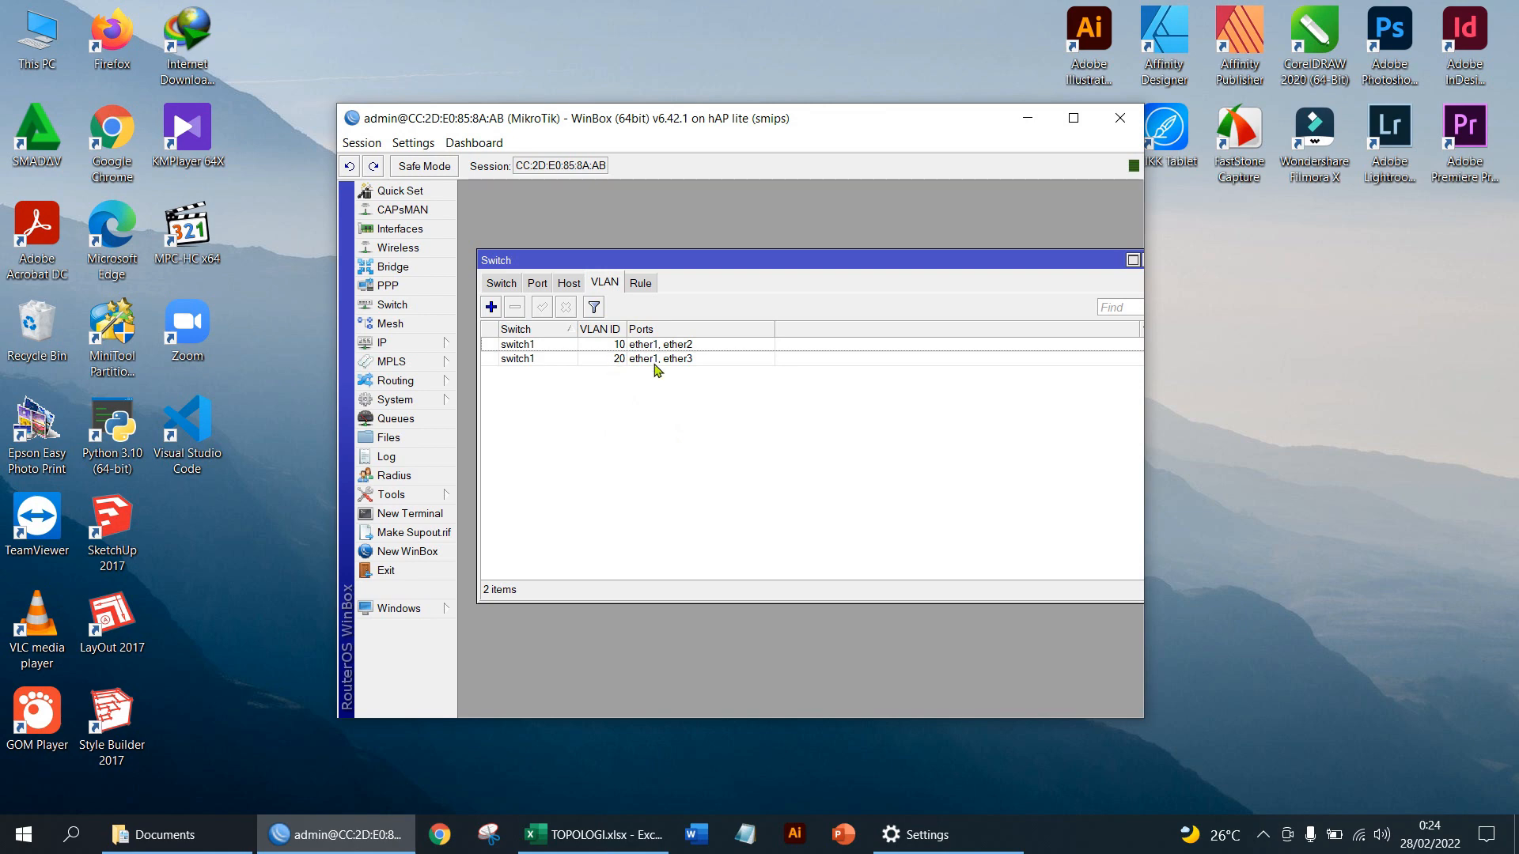
# Check the manageable switch's cabling in the Excel topology diagram, then review the ether1, ether2 and ether3 entries in WinBox's switch port list.
pyautogui.click(594, 834)
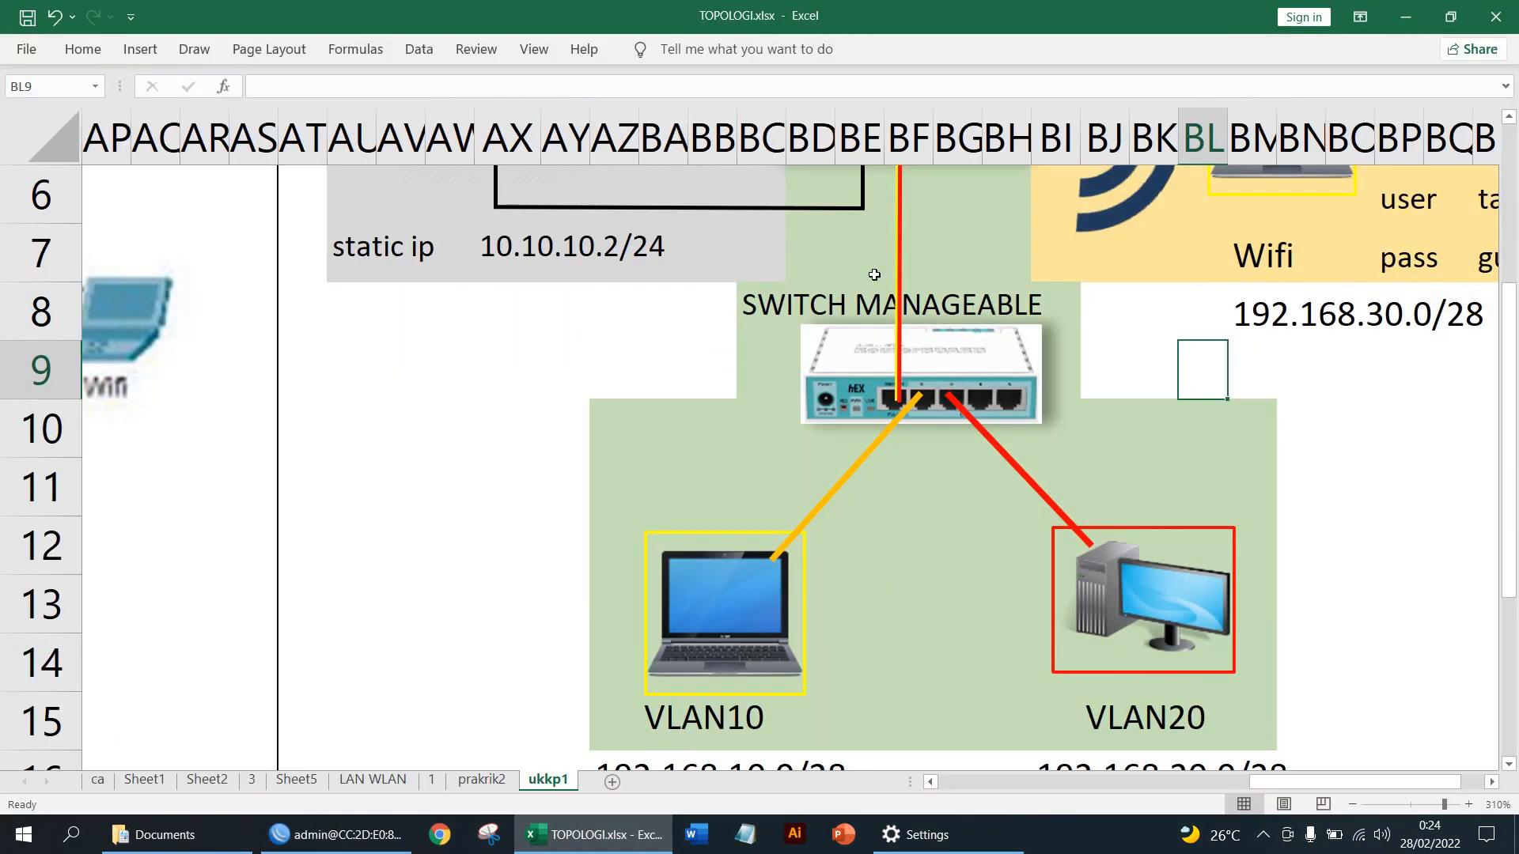
pyautogui.click(893, 404)
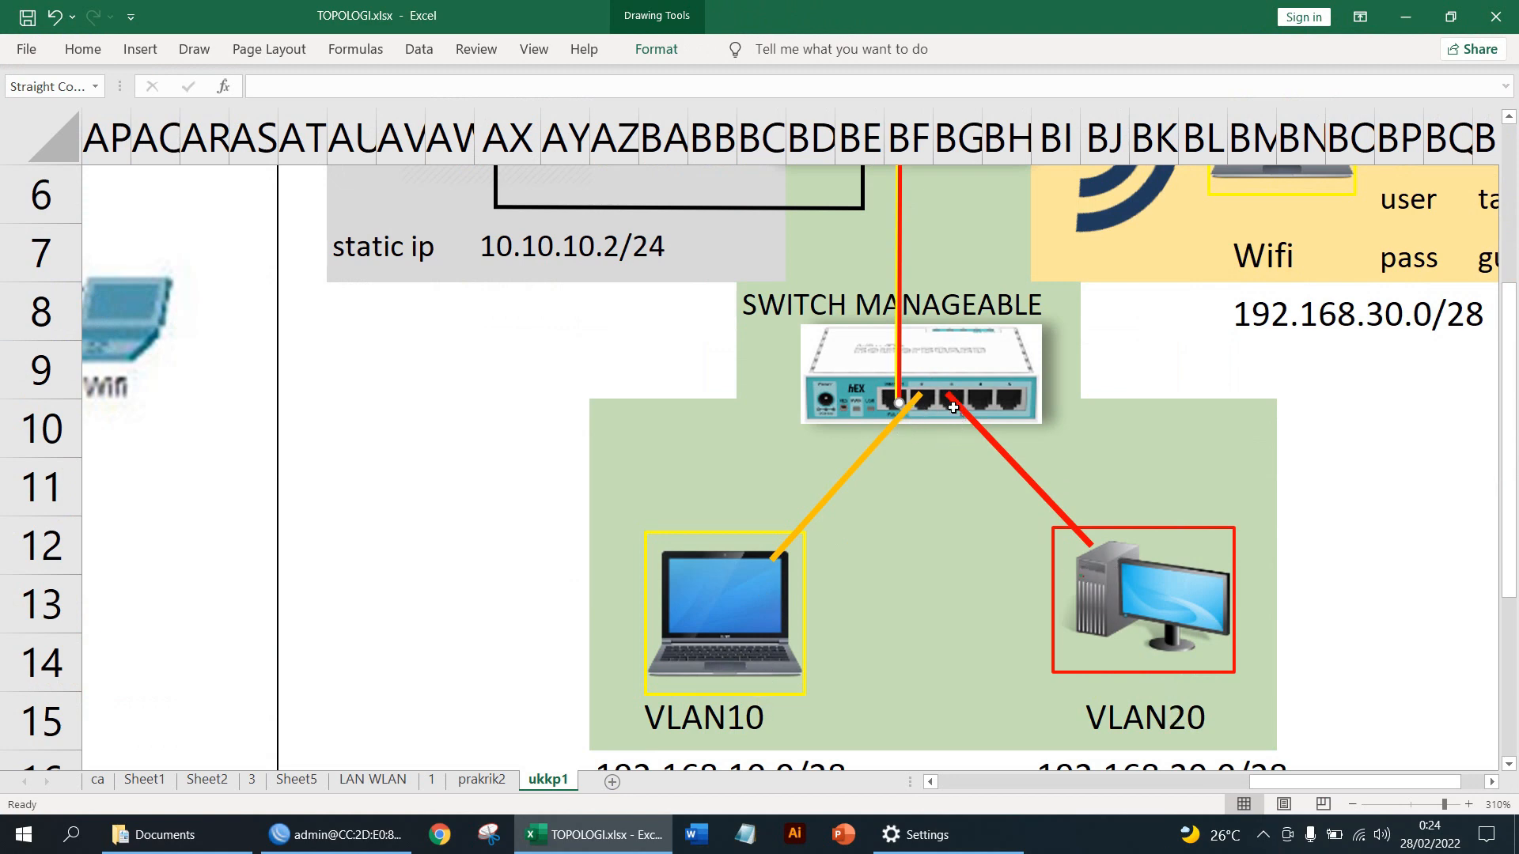
pyautogui.click(1406, 16)
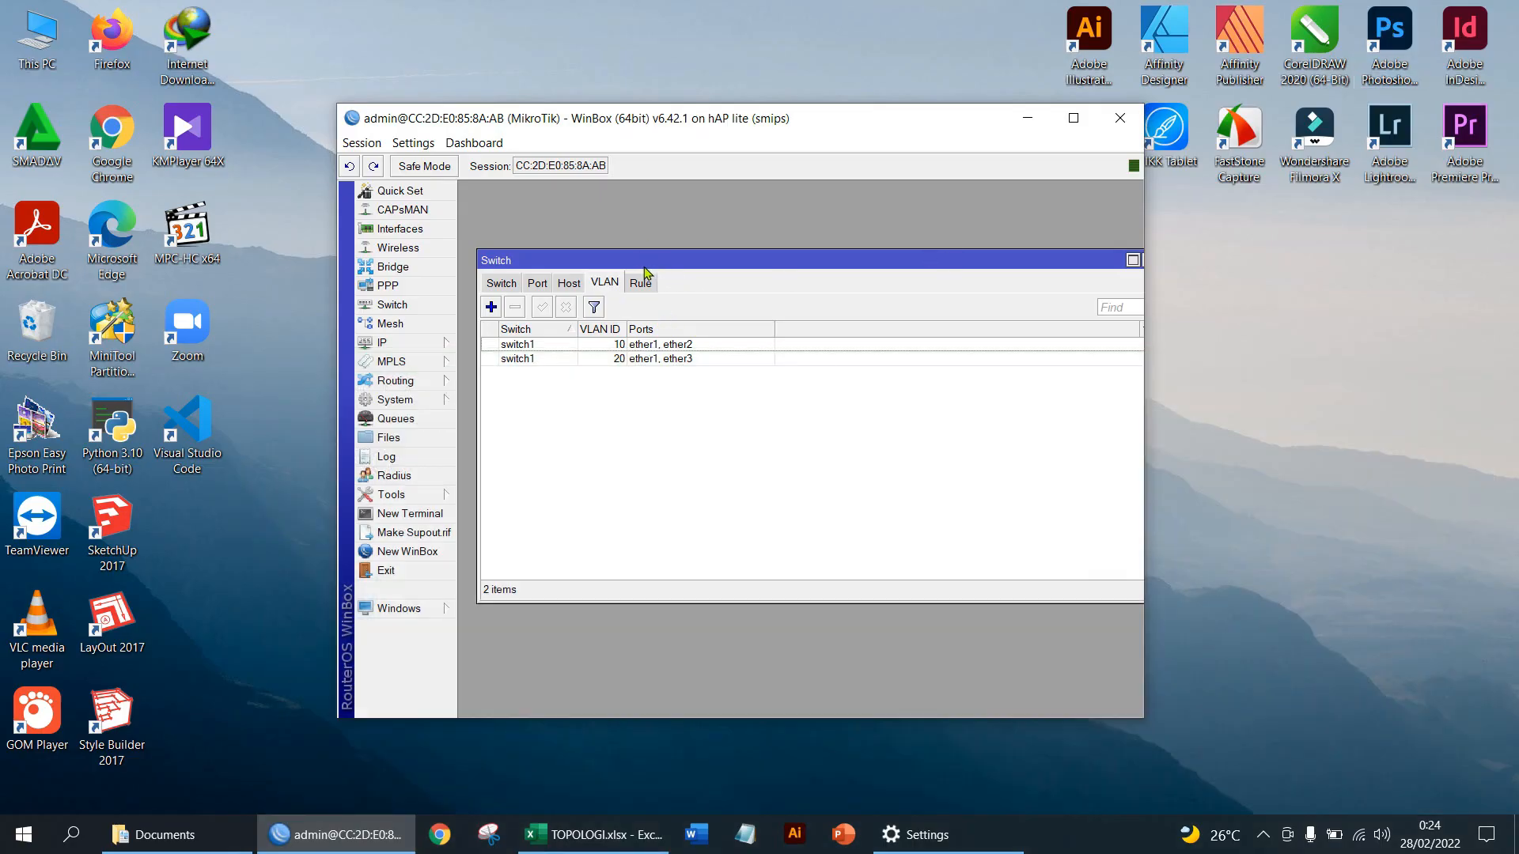
pyautogui.click(538, 285)
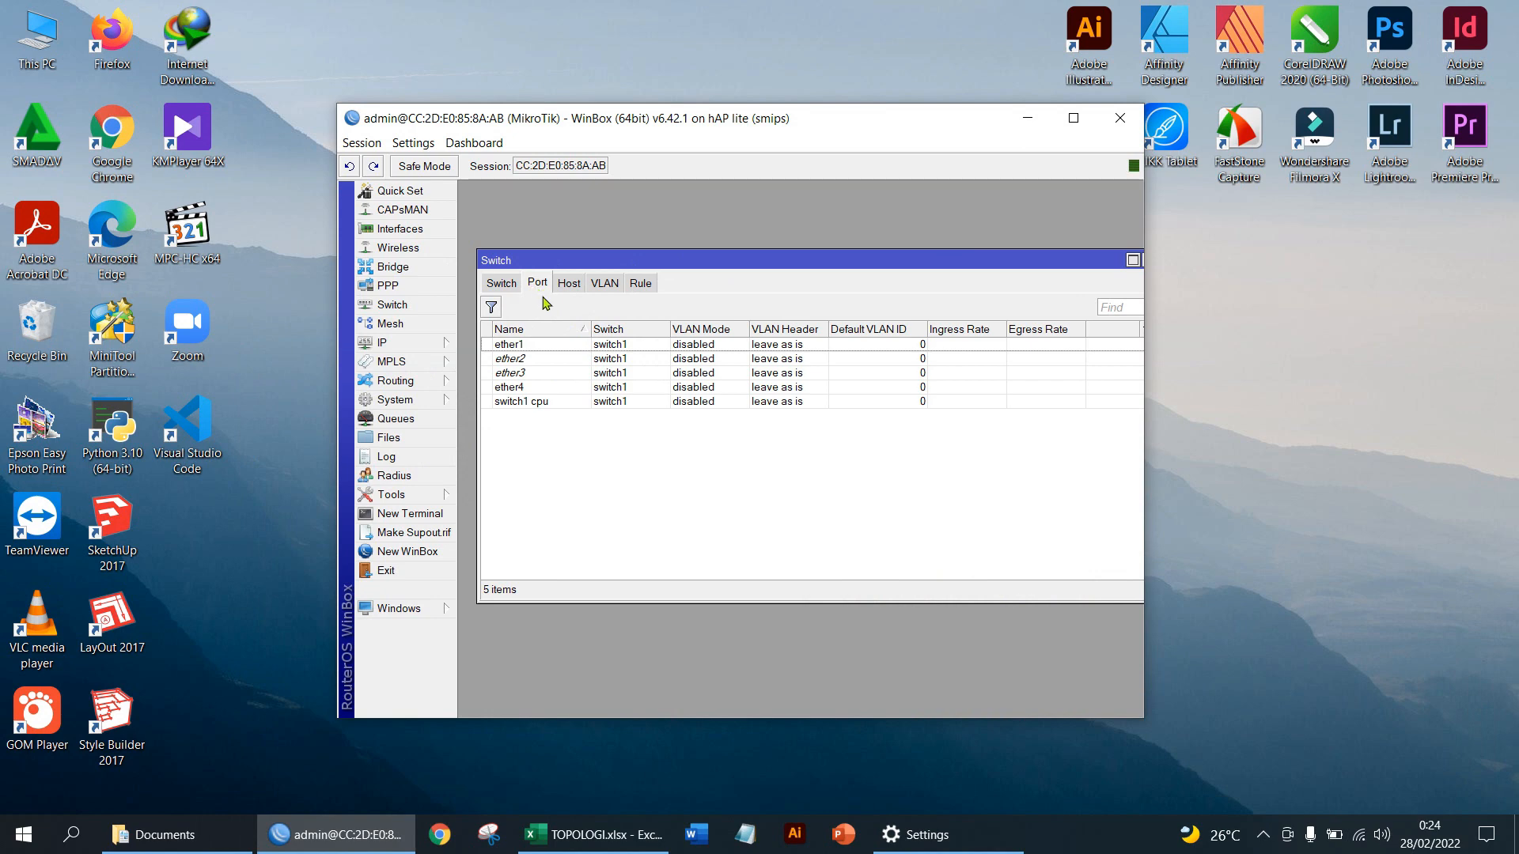
pyautogui.click(530, 345)
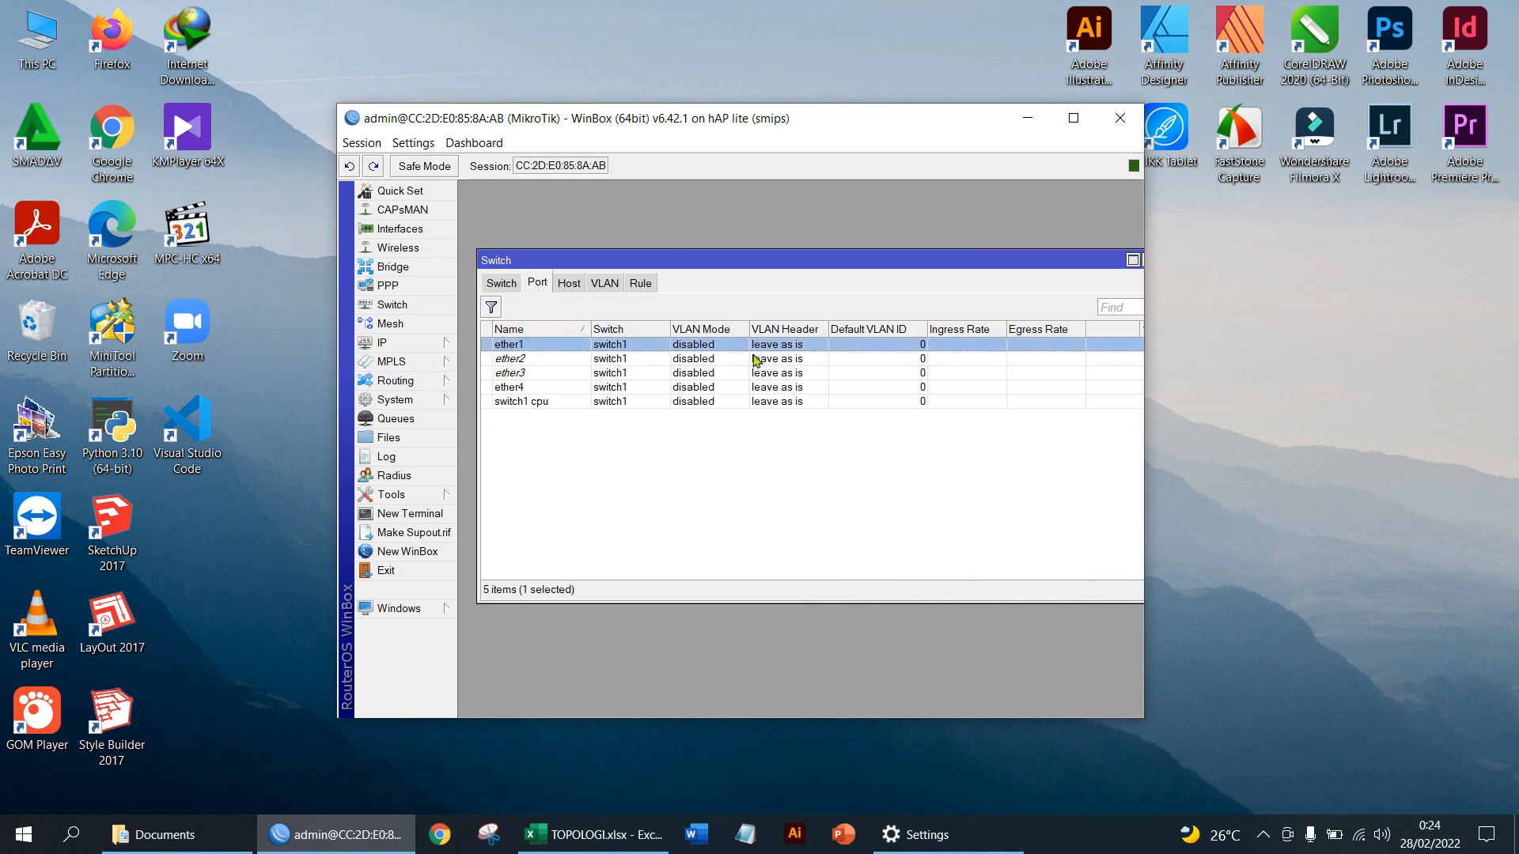
pyautogui.click(583, 361)
pyautogui.click(556, 374)
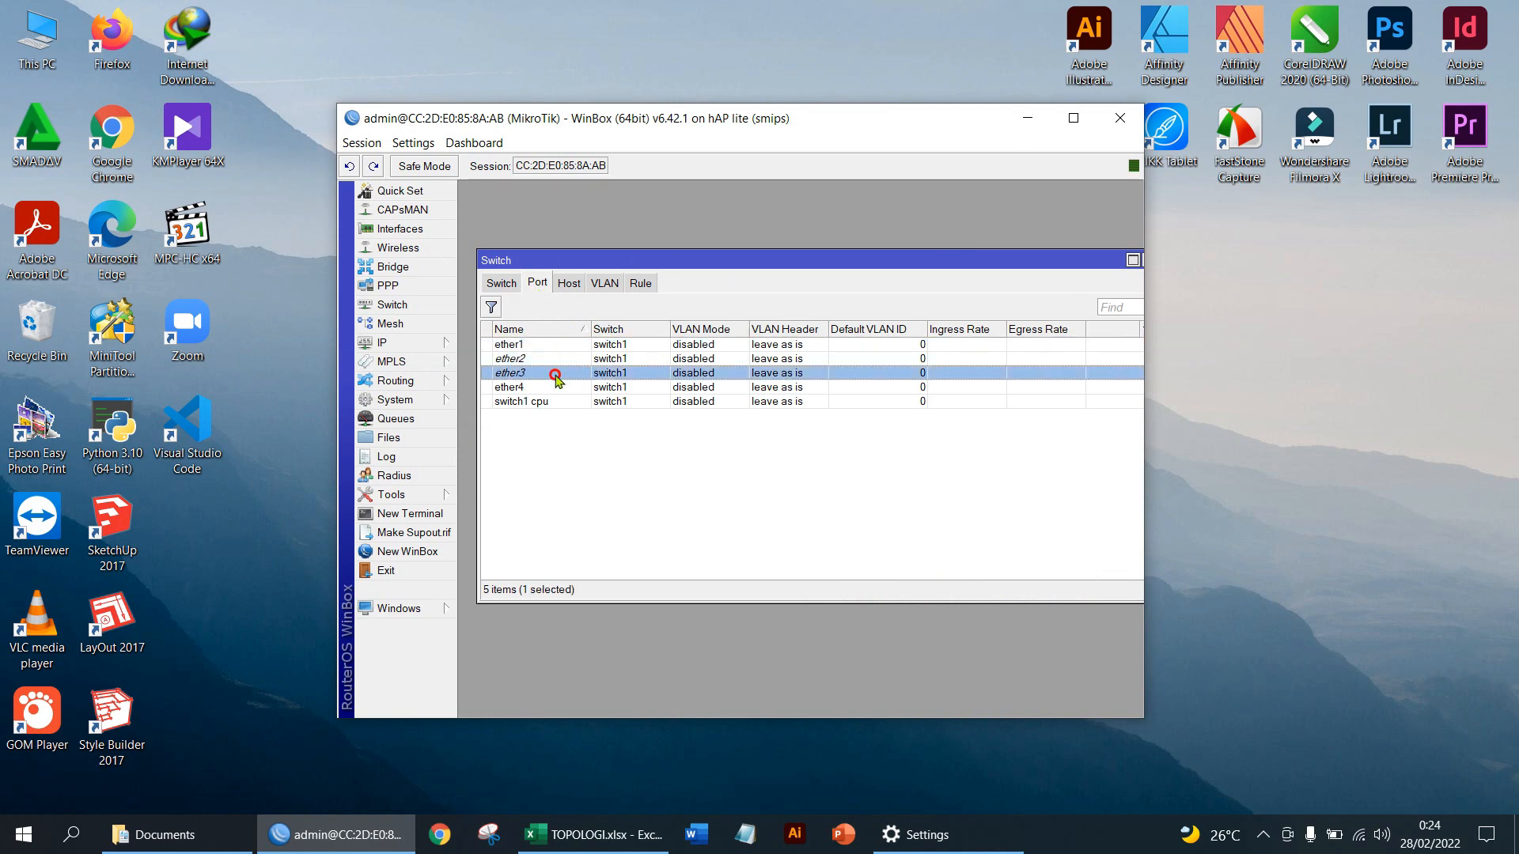
pyautogui.click(652, 358)
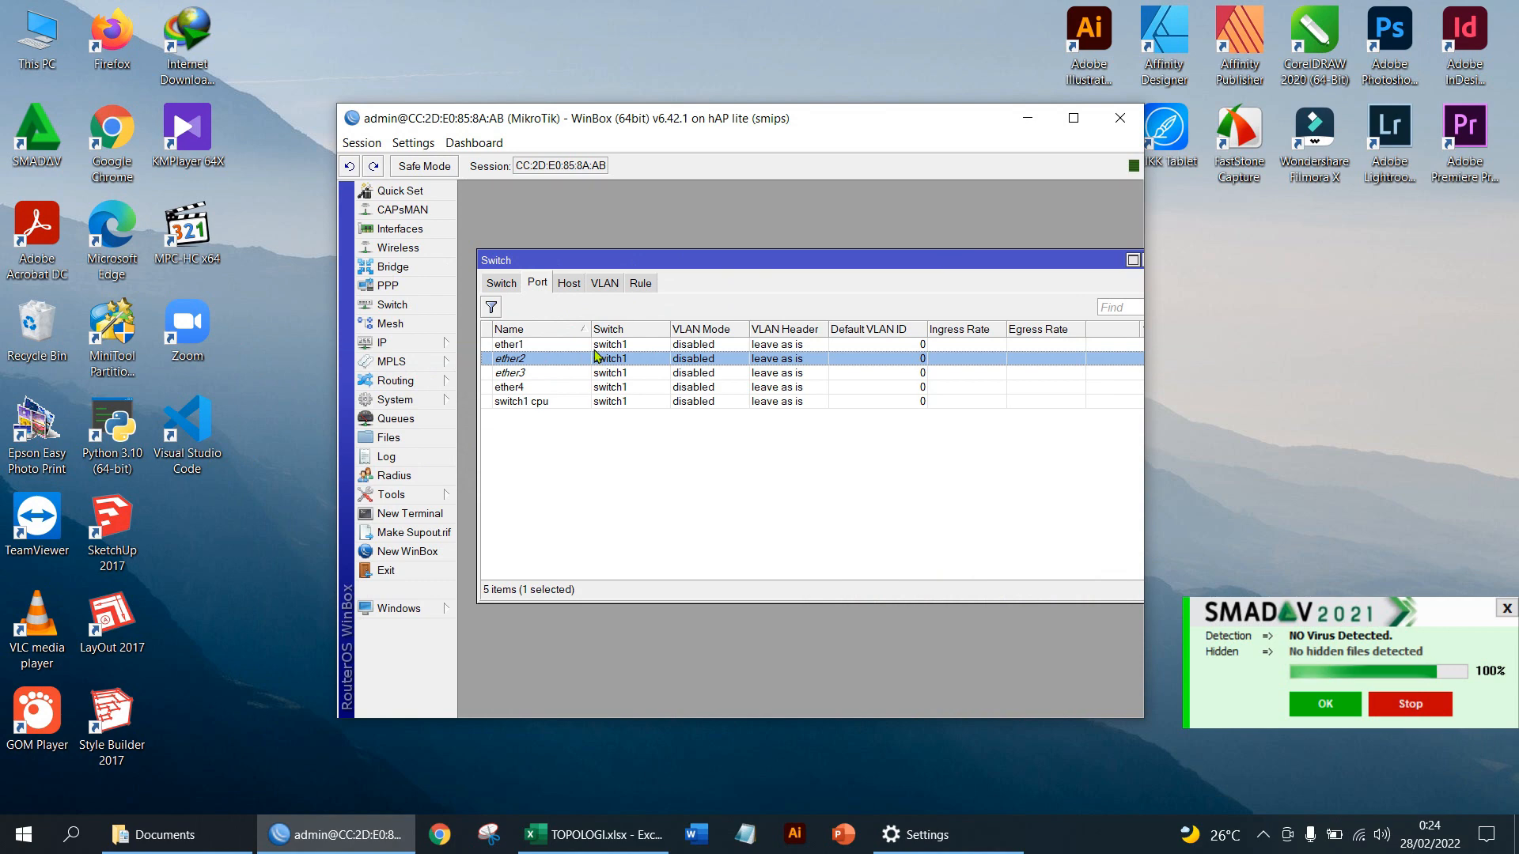
# Configure switch port ether1 with VLAN mode secure and VLAN header add if missing.
pyautogui.doubleClick(551, 346)
pyautogui.click(838, 385)
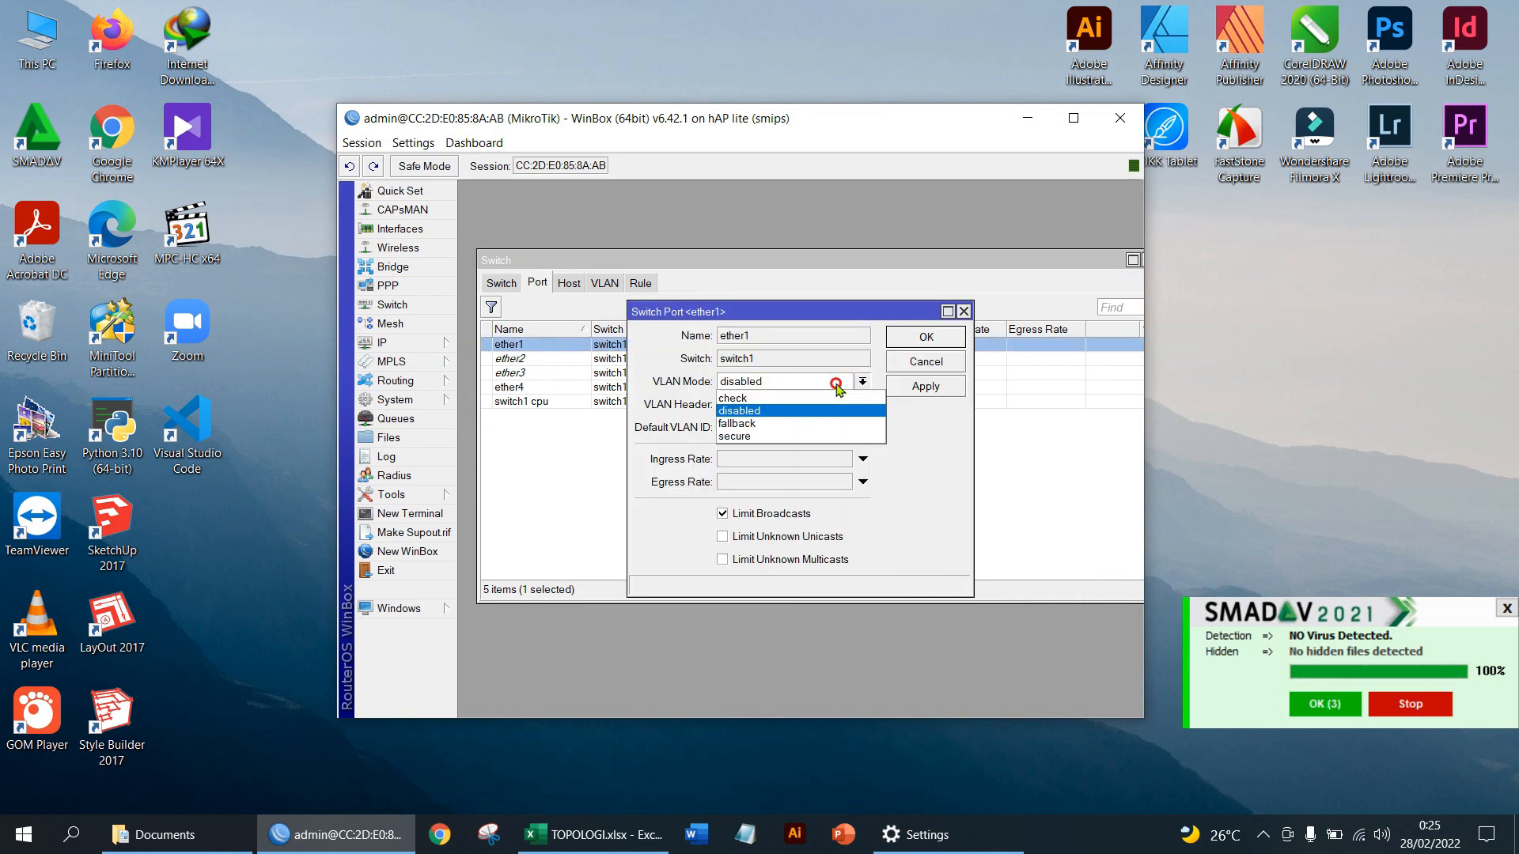
pyautogui.click(750, 428)
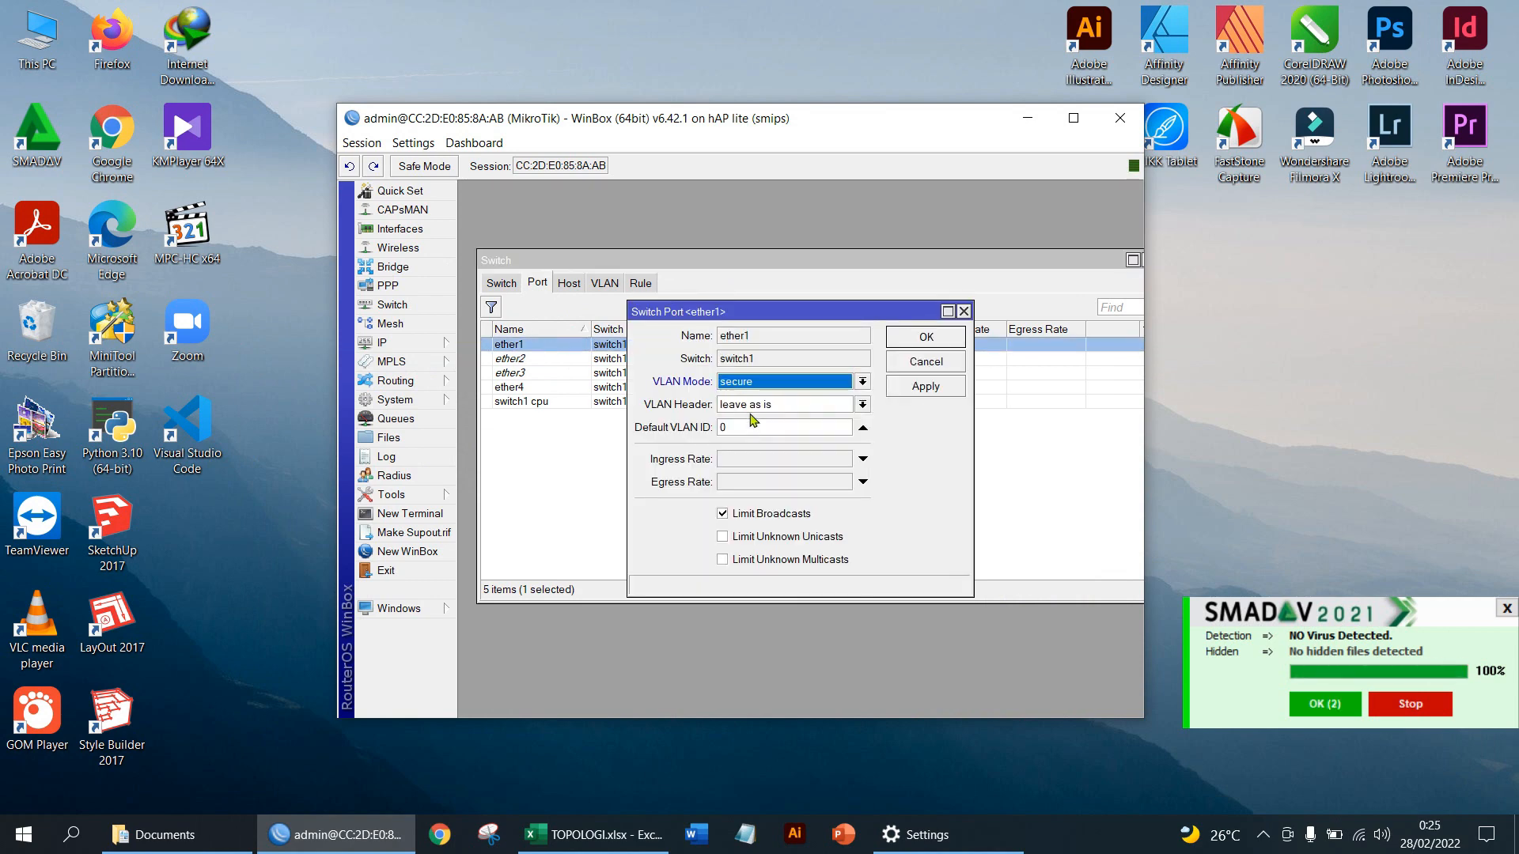
pyautogui.click(846, 409)
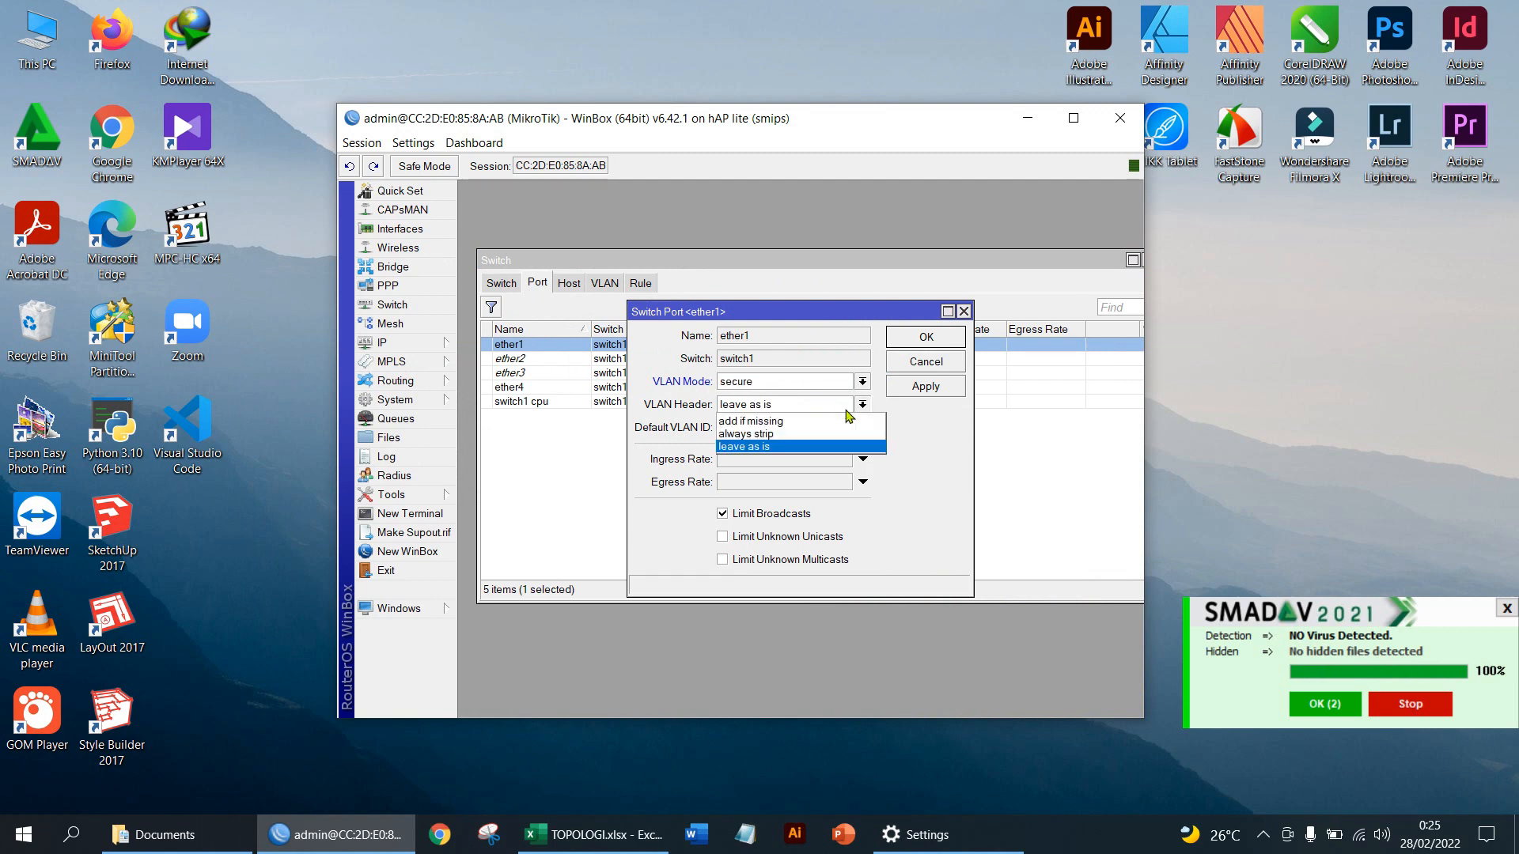
pyautogui.click(807, 425)
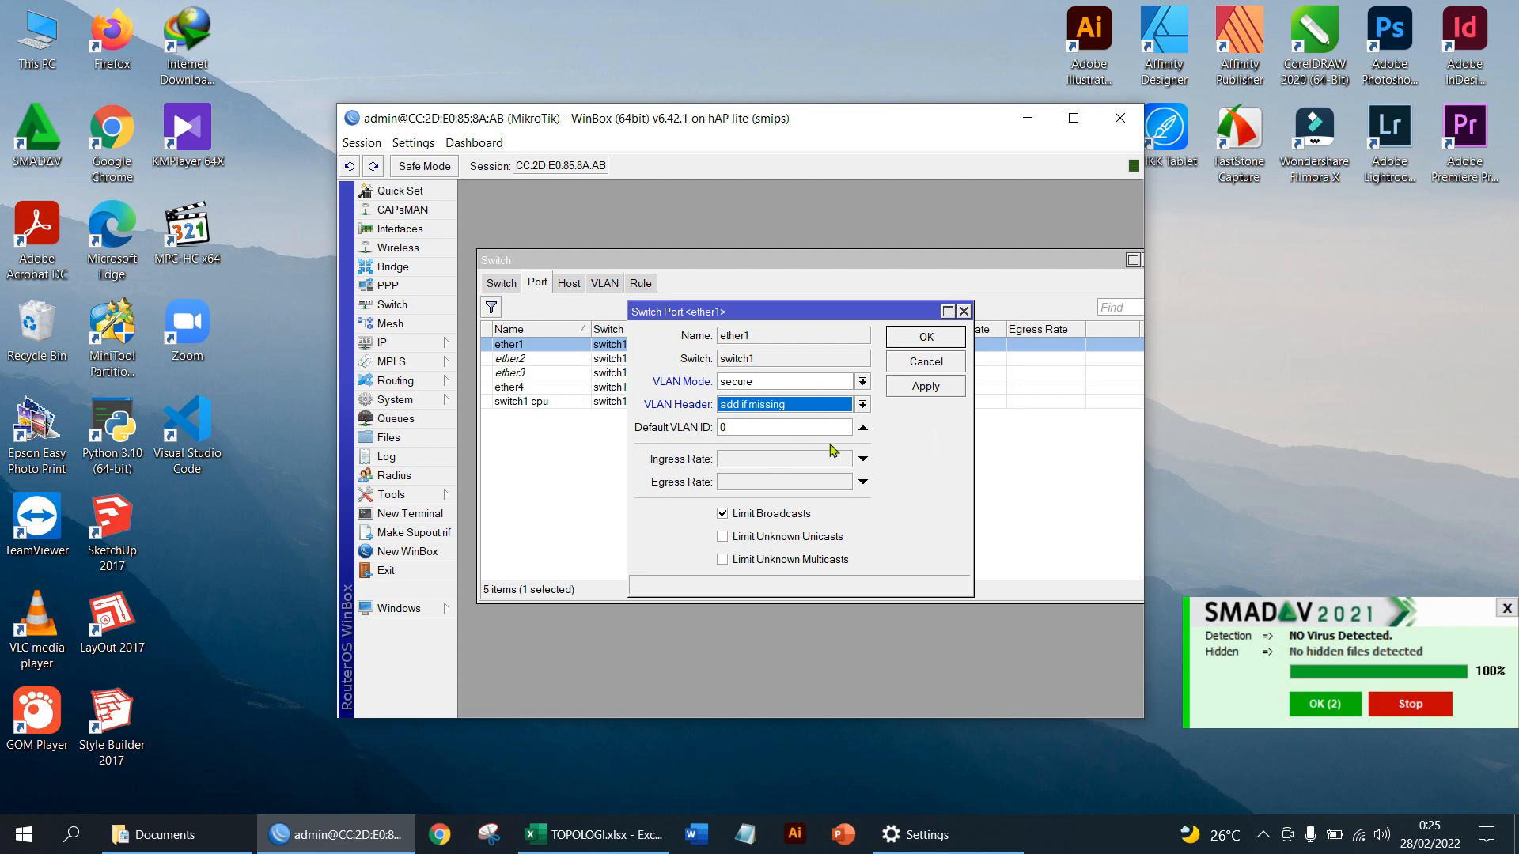
pyautogui.click(926, 339)
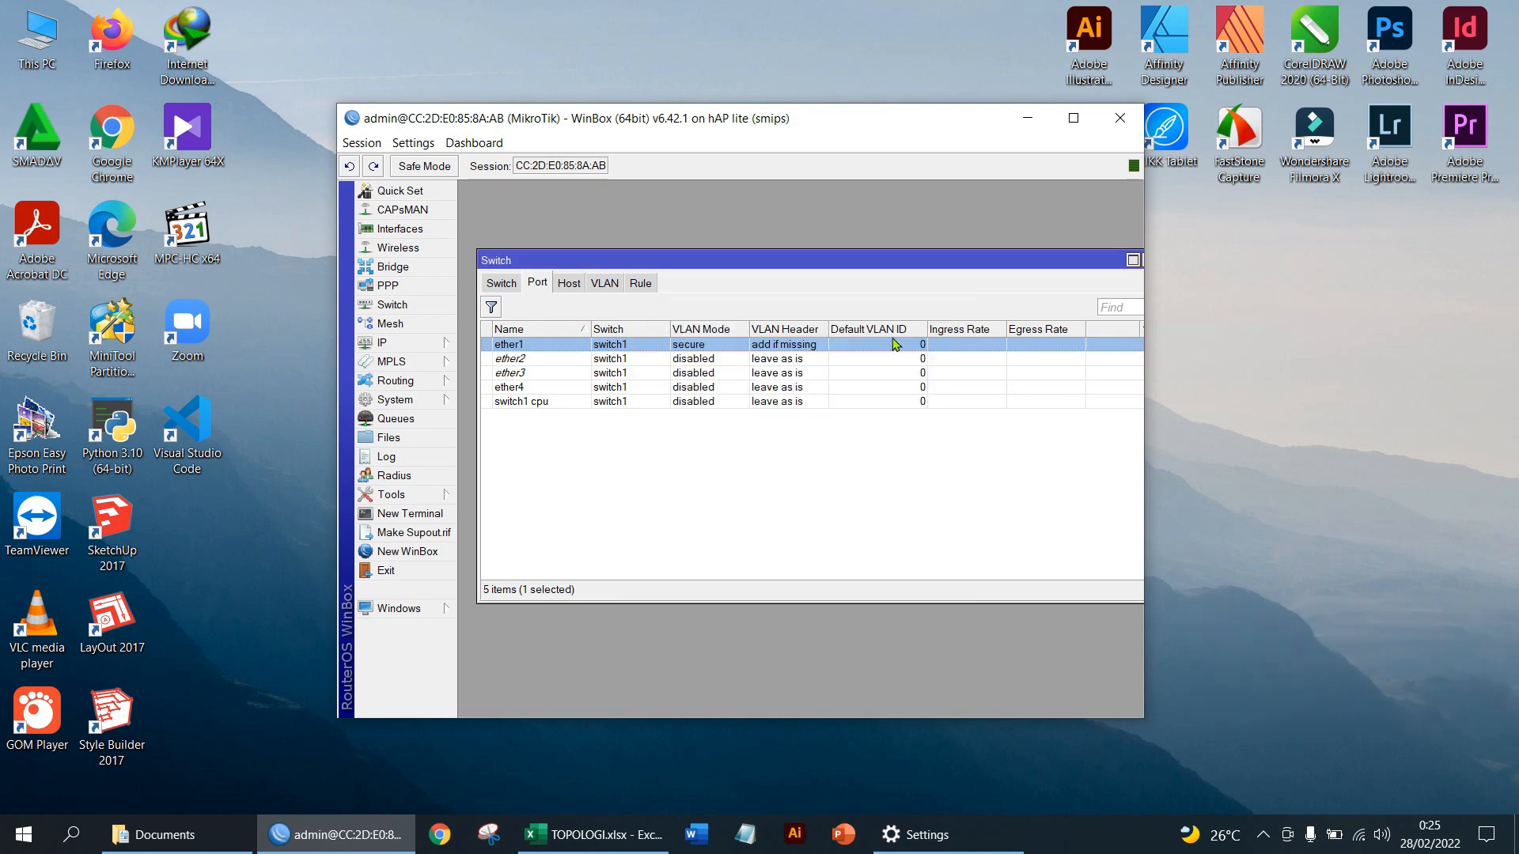
# Configure switch port ether2 with VLAN mode secure, VLAN header always strip and default VLAN ID 10.
pyautogui.doubleClick(549, 361)
pyautogui.click(807, 381)
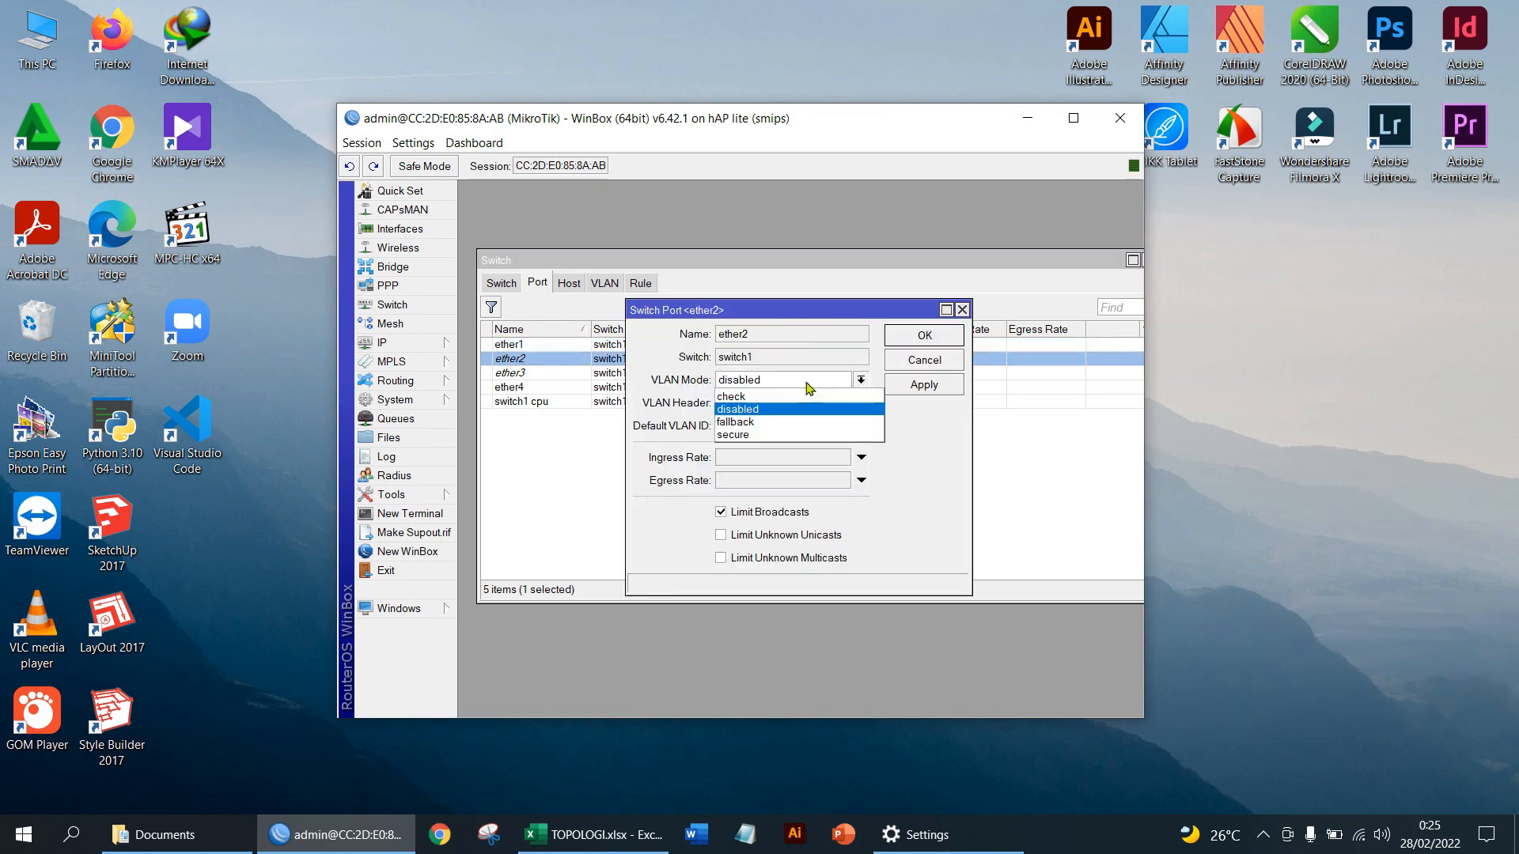
pyautogui.click(756, 434)
pyautogui.click(760, 403)
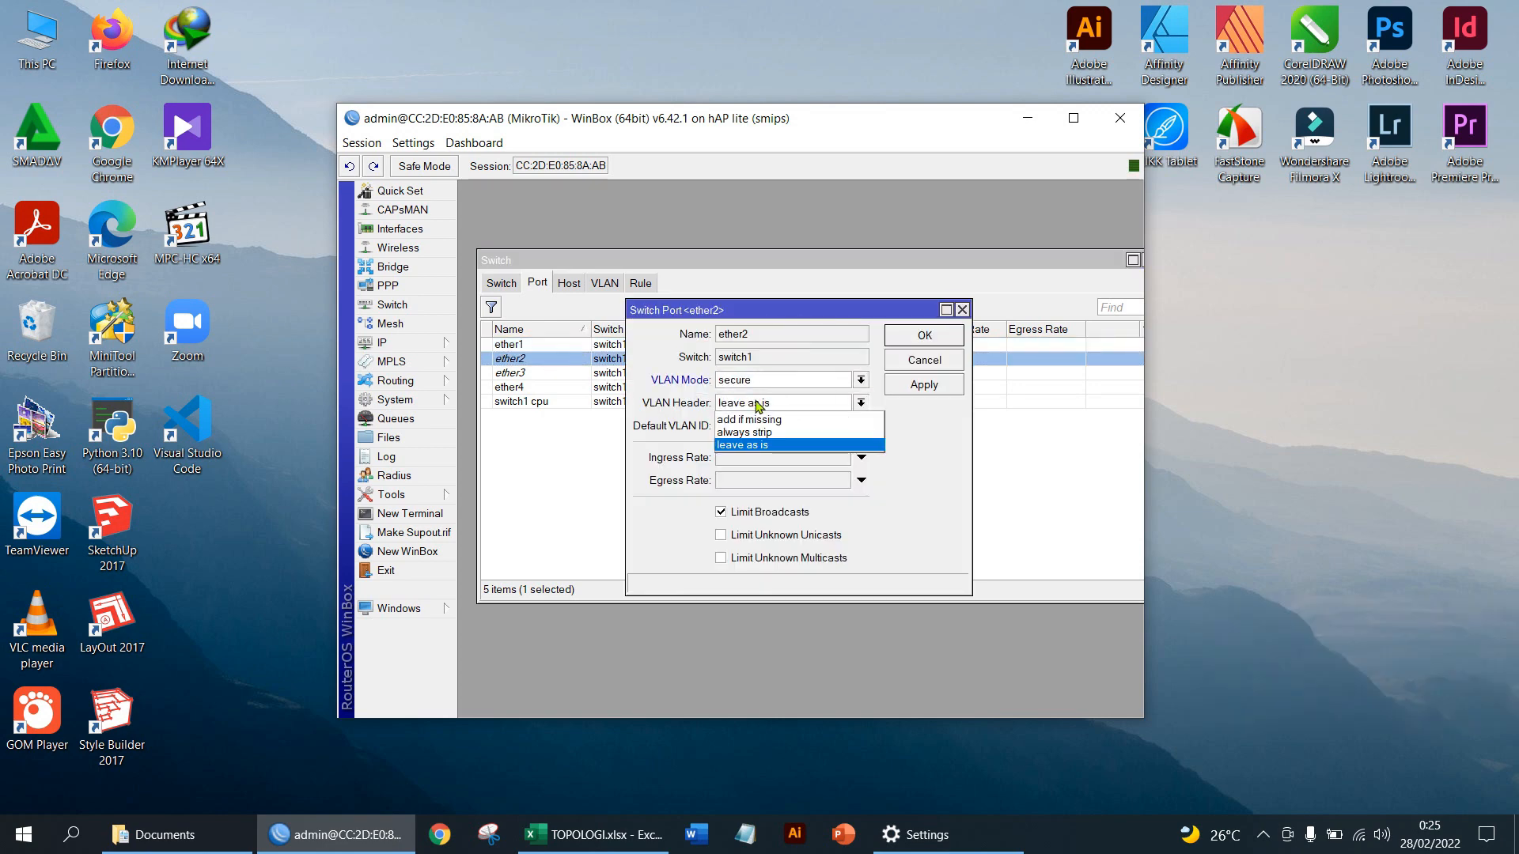
pyautogui.click(771, 433)
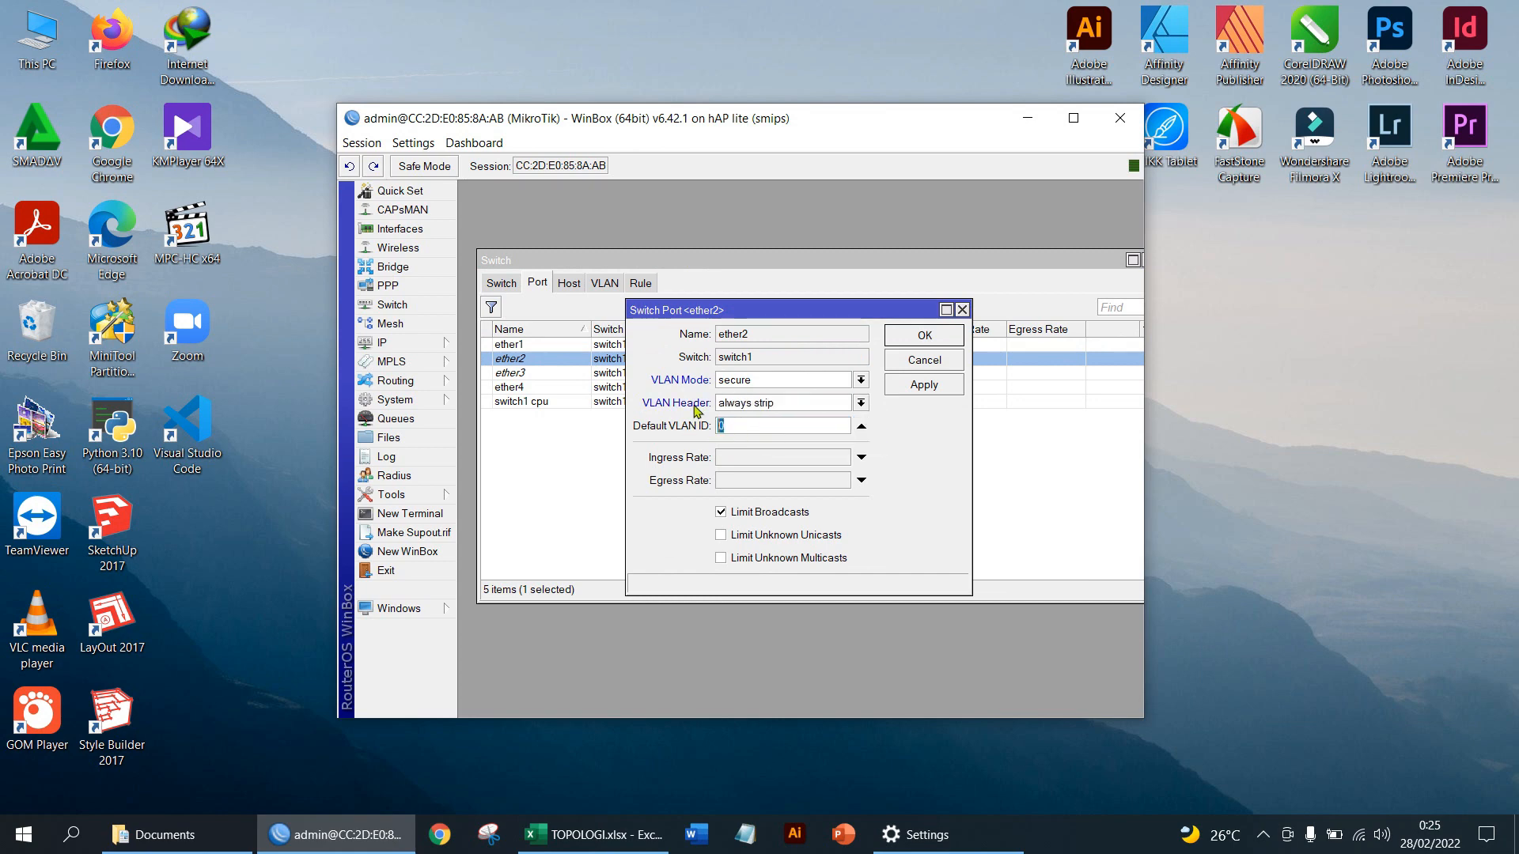
pyautogui.click(925, 337)
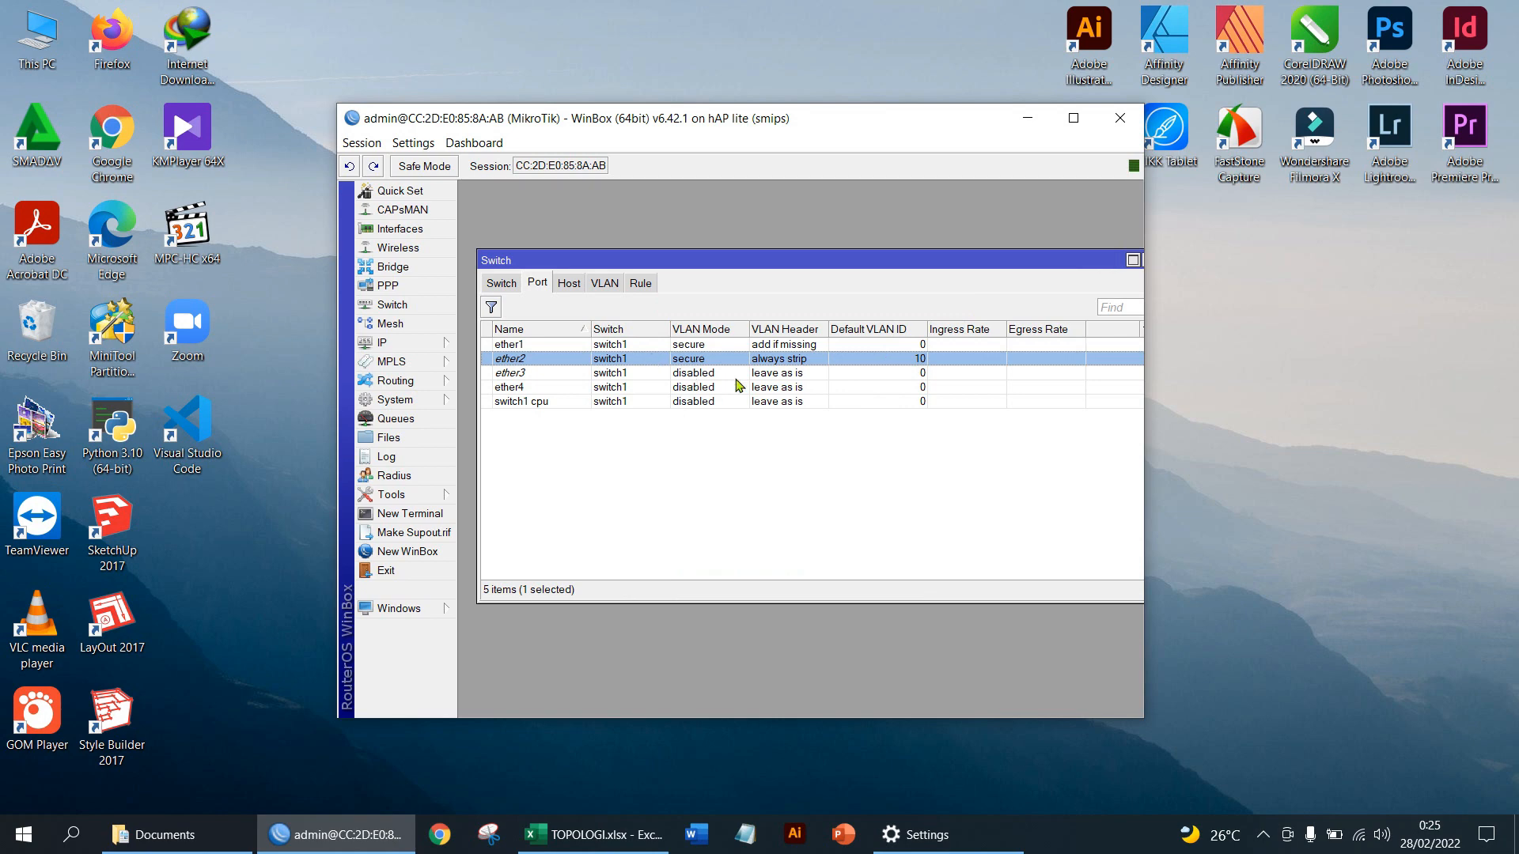
# Configure switch port ether3 with VLAN mode secure, VLAN header always strip and default VLAN ID 20.
pyautogui.doubleClick(736, 375)
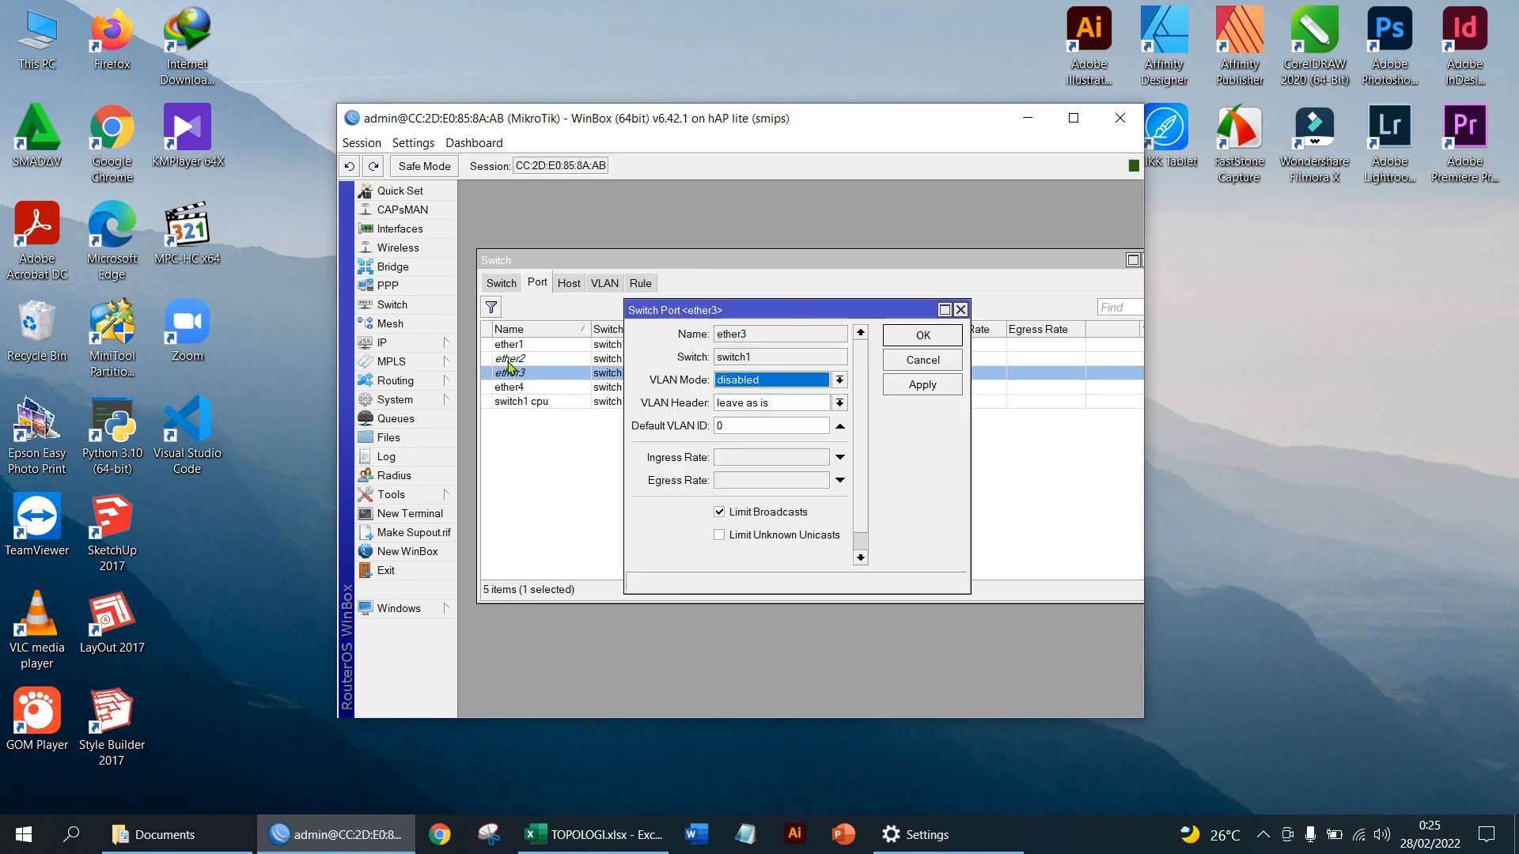
pyautogui.click(754, 385)
pyautogui.click(740, 435)
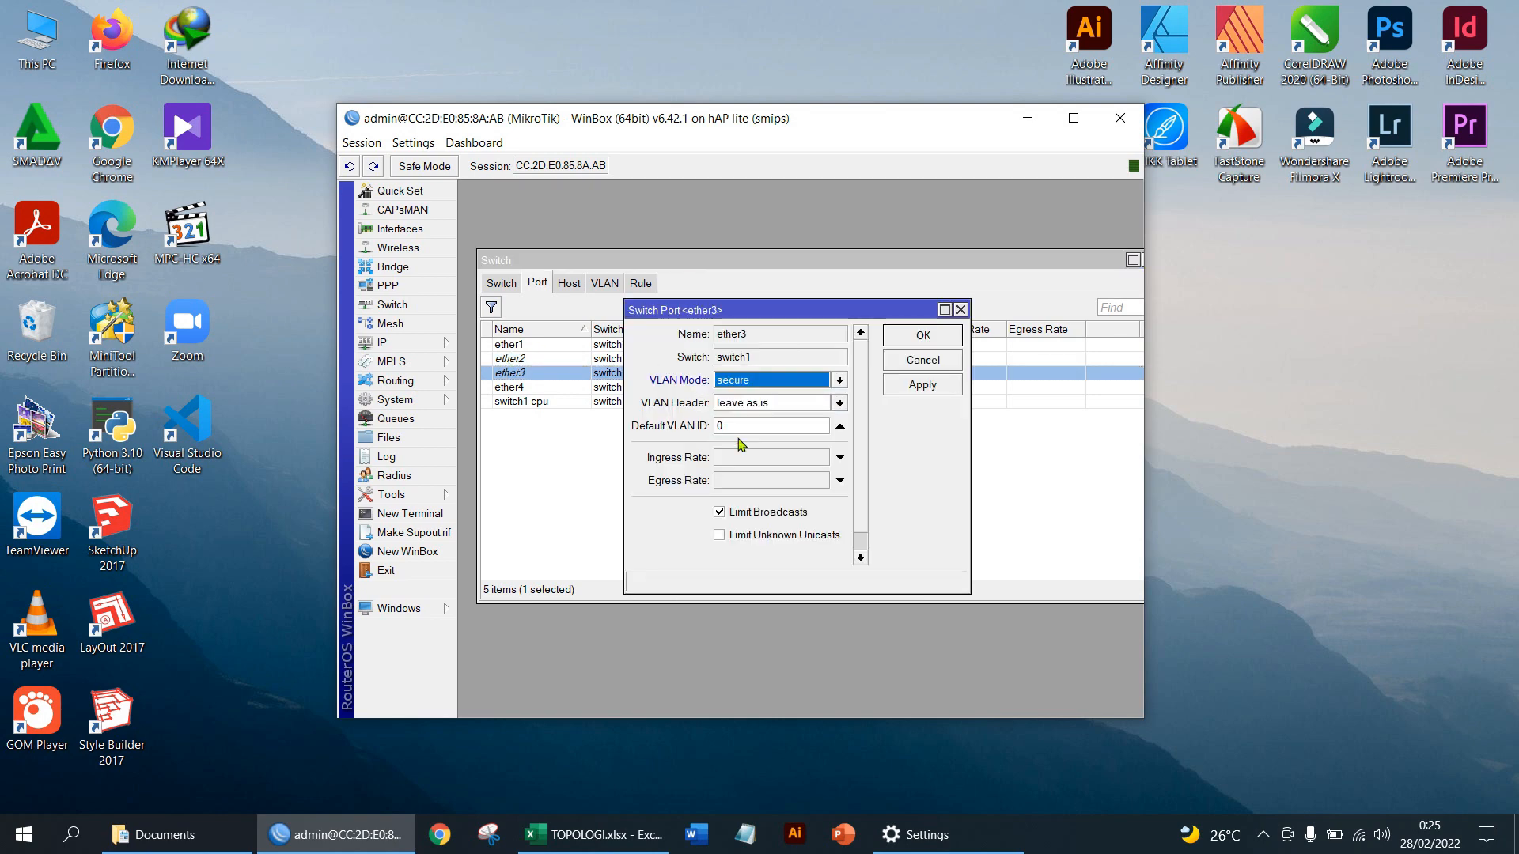
pyautogui.click(797, 406)
pyautogui.click(776, 436)
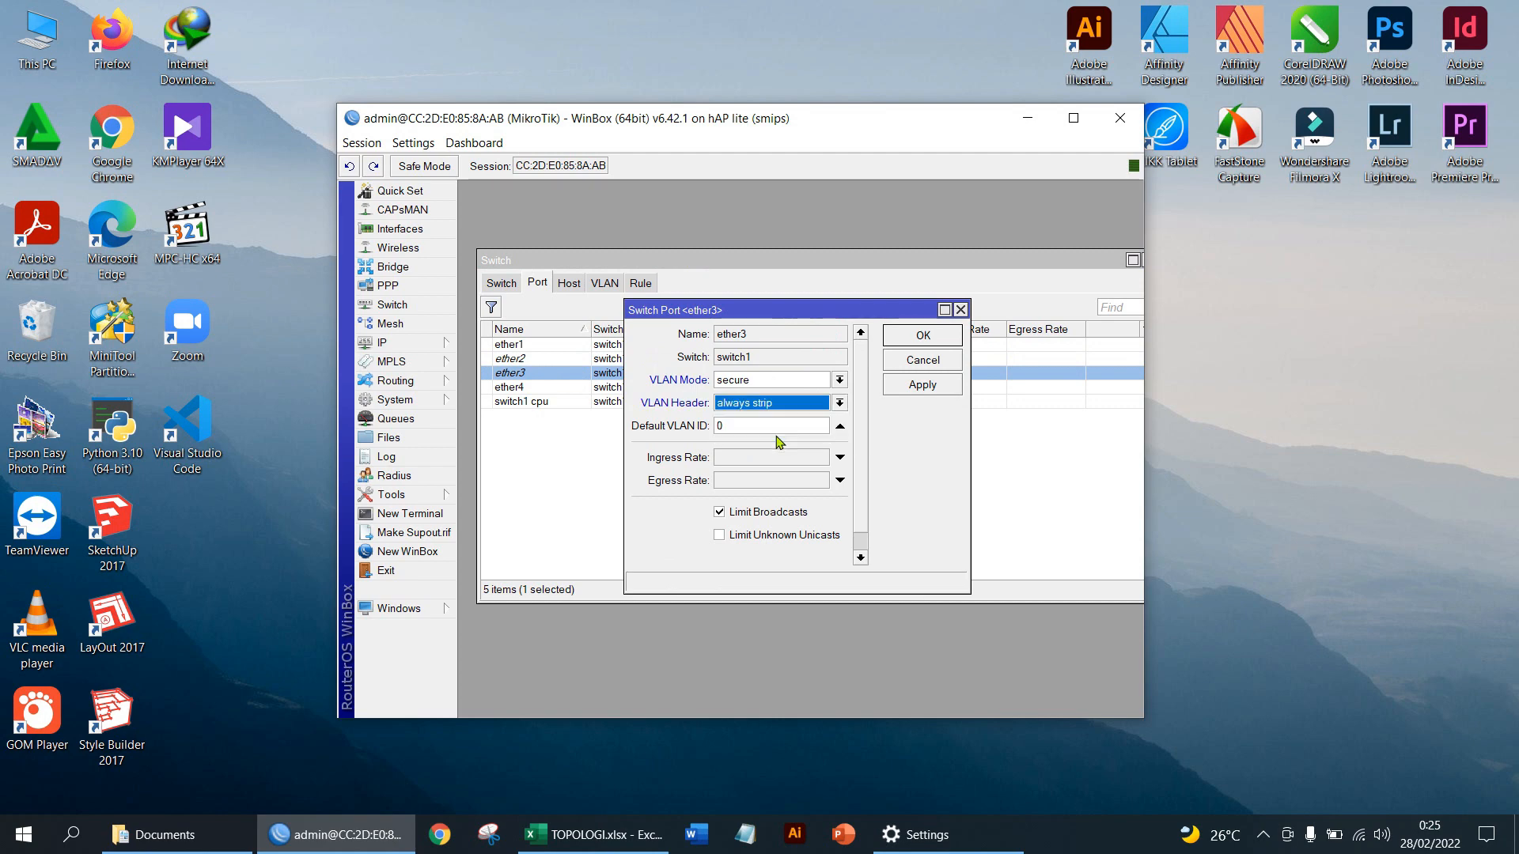
pyautogui.press('Tab')
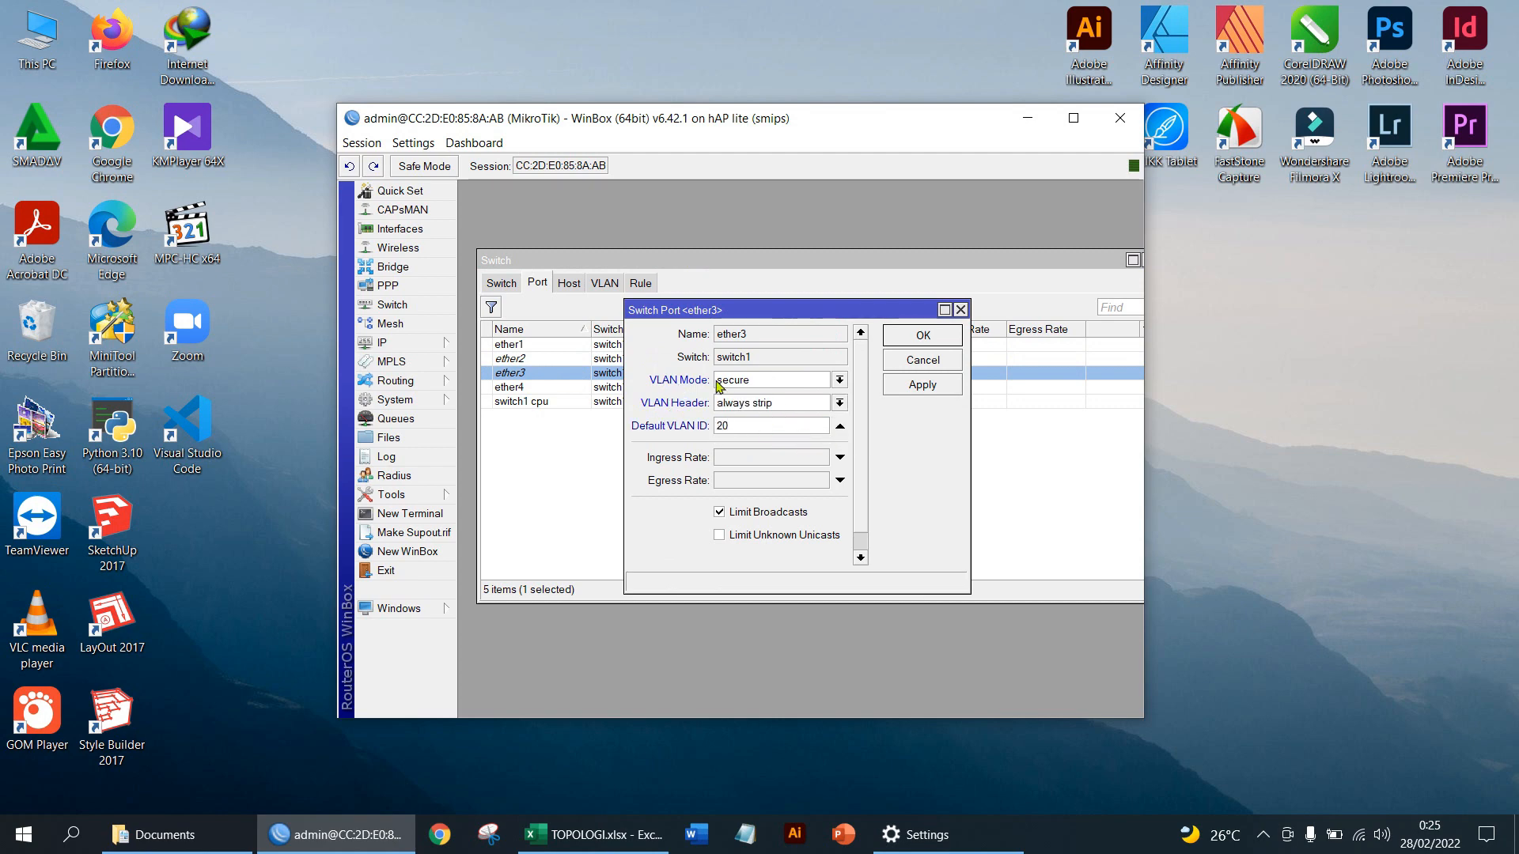
pyautogui.click(934, 339)
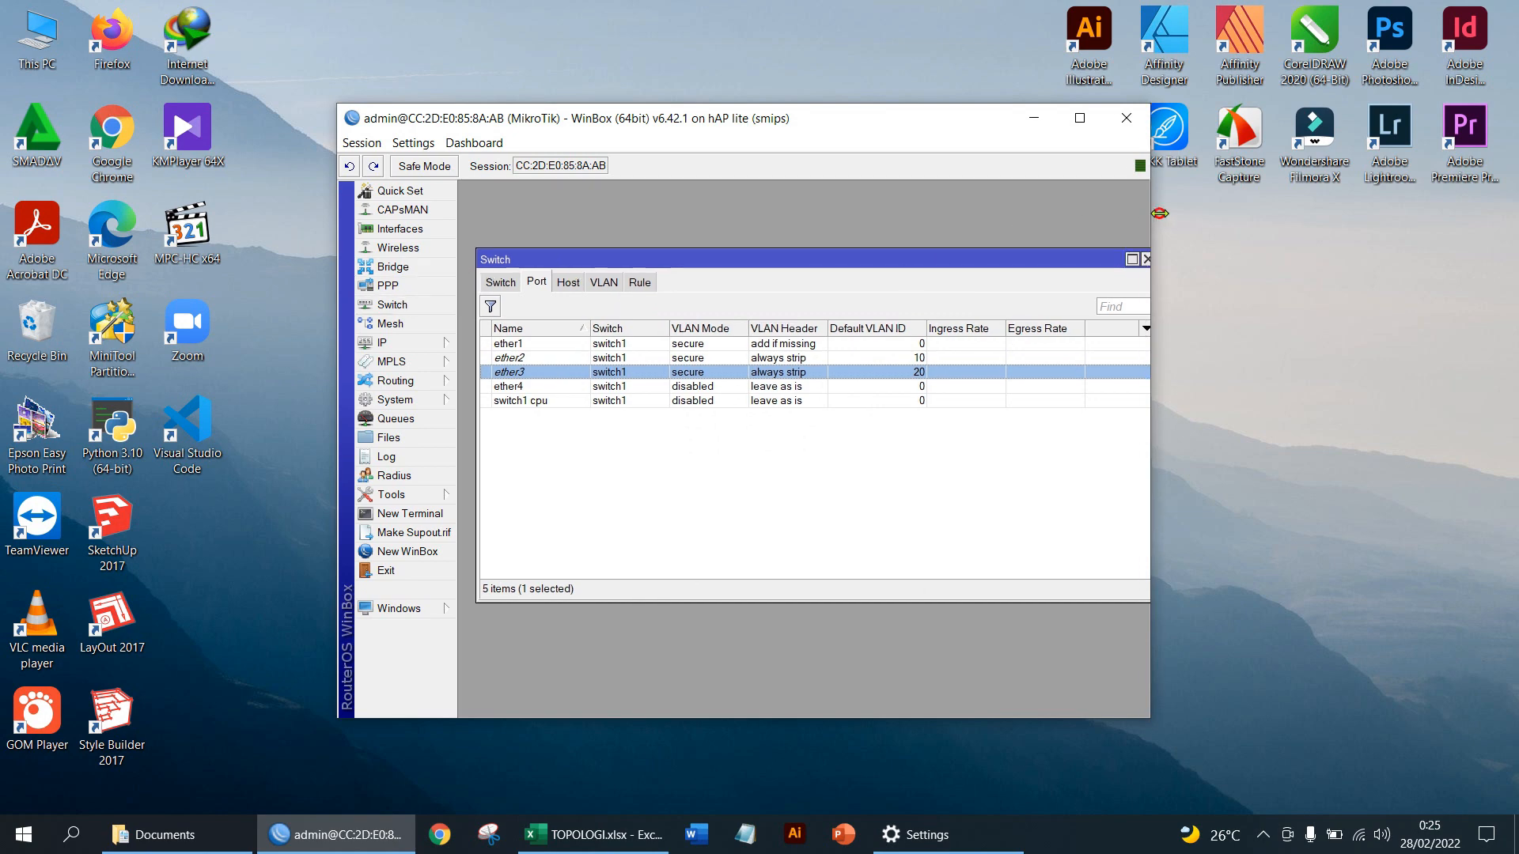
# Widen the WinBox window and review the bridge port list alongside the switch port settings.
pyautogui.moveTo(1150, 214); pyautogui.dragTo(1451, 223)
pyautogui.moveTo(910, 261); pyautogui.dragTo(1057, 343)
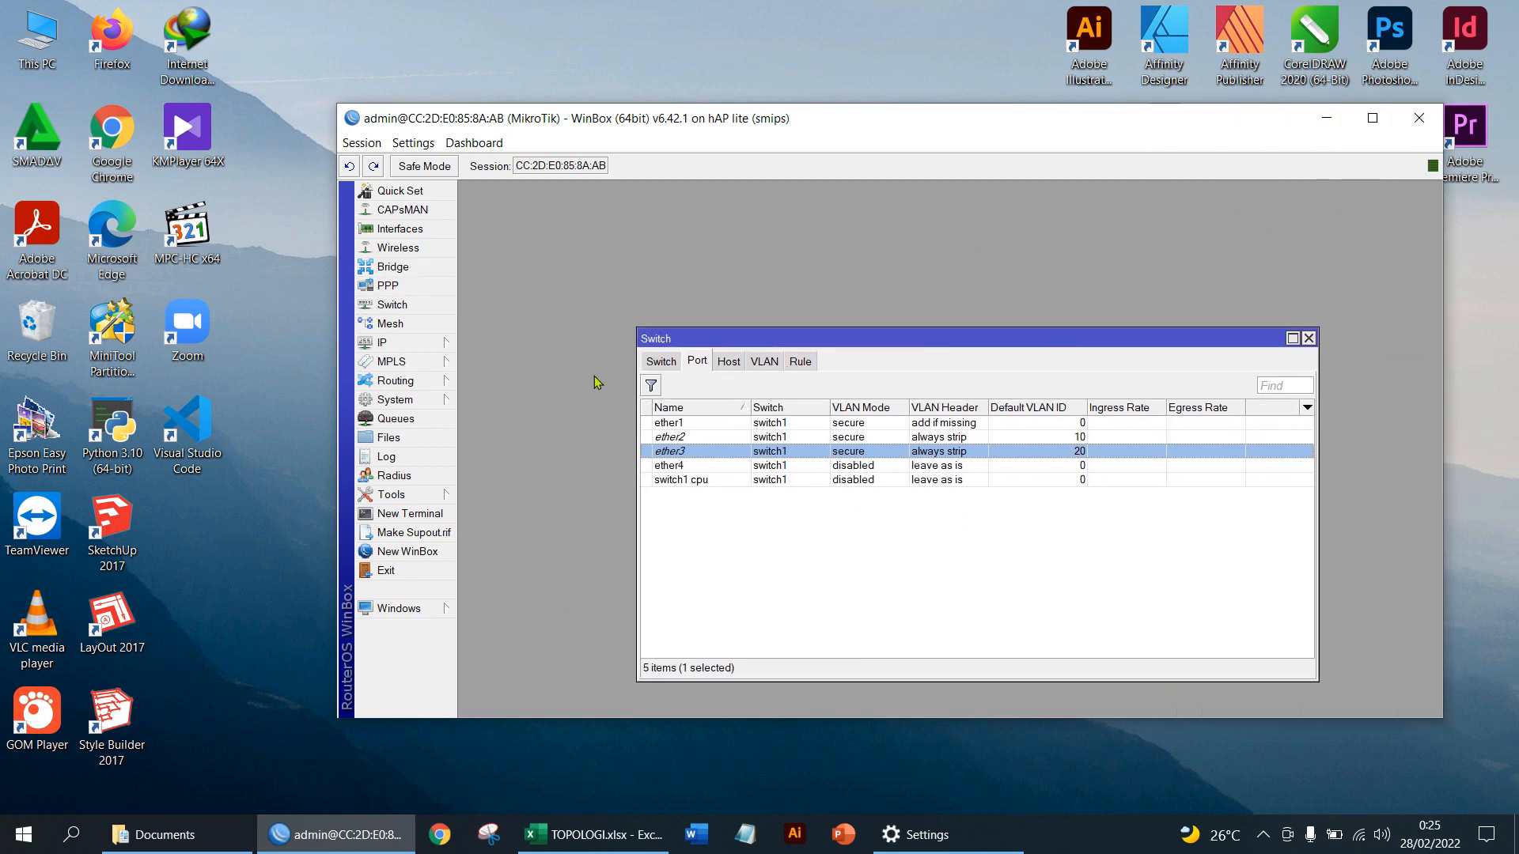
pyautogui.click(389, 269)
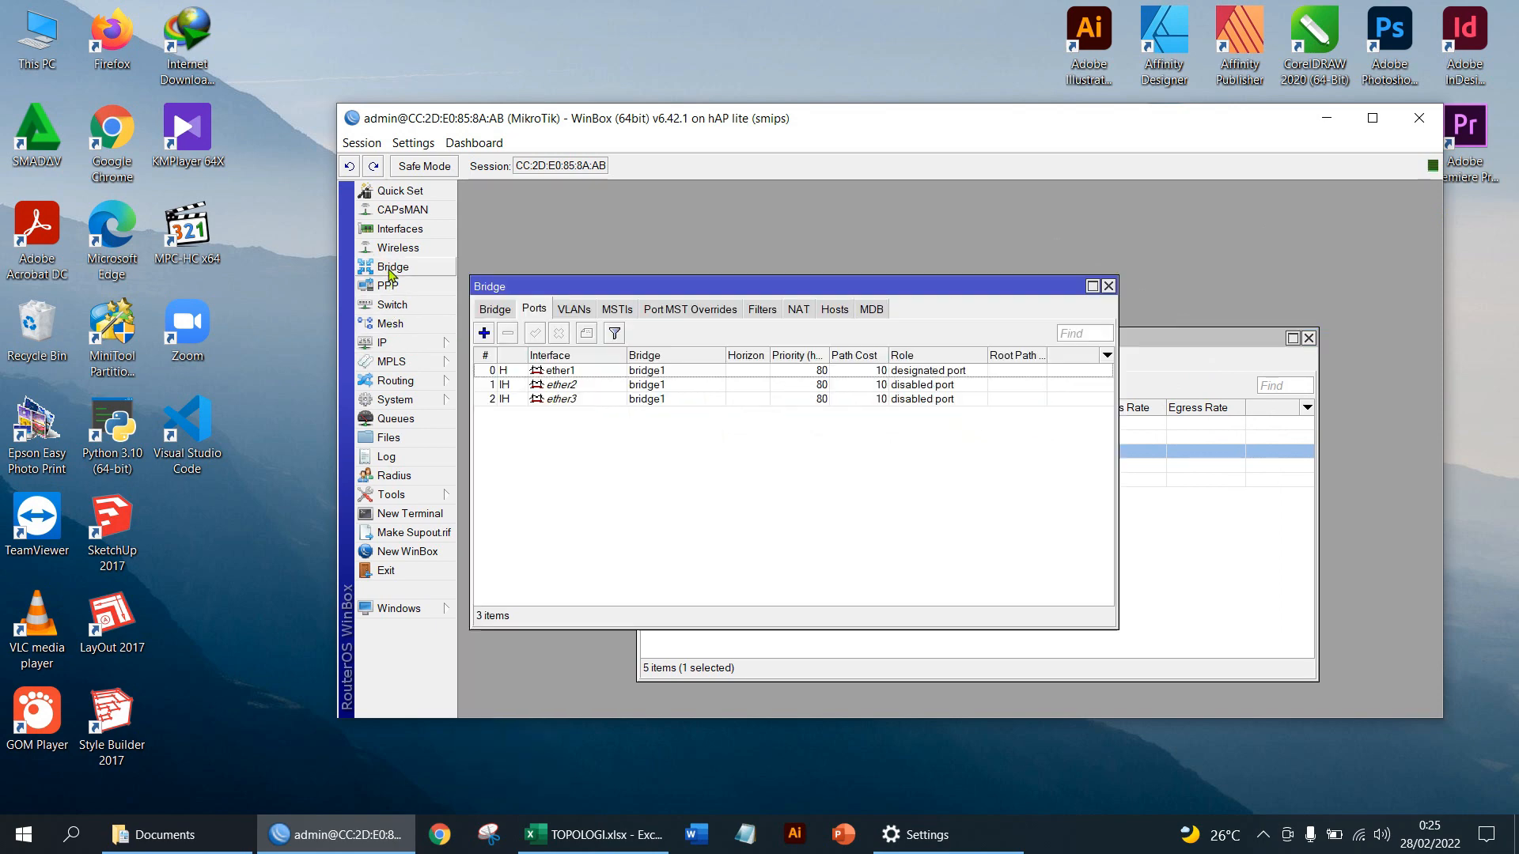
pyautogui.moveTo(621, 285); pyautogui.dragTo(964, 240)
pyautogui.click(674, 340)
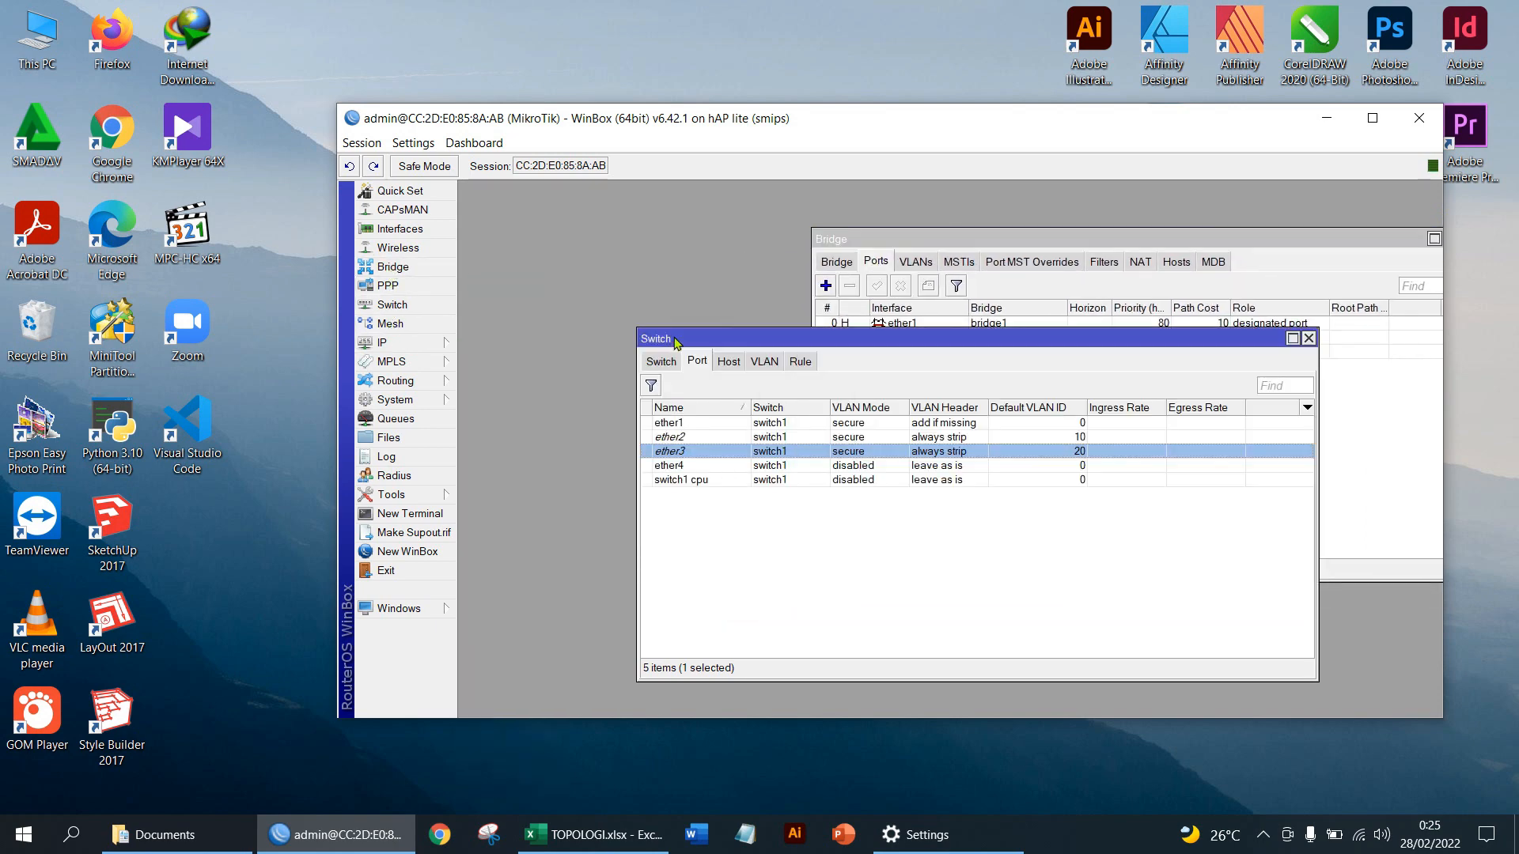
pyautogui.moveTo(768, 345); pyautogui.dragTo(780, 310)
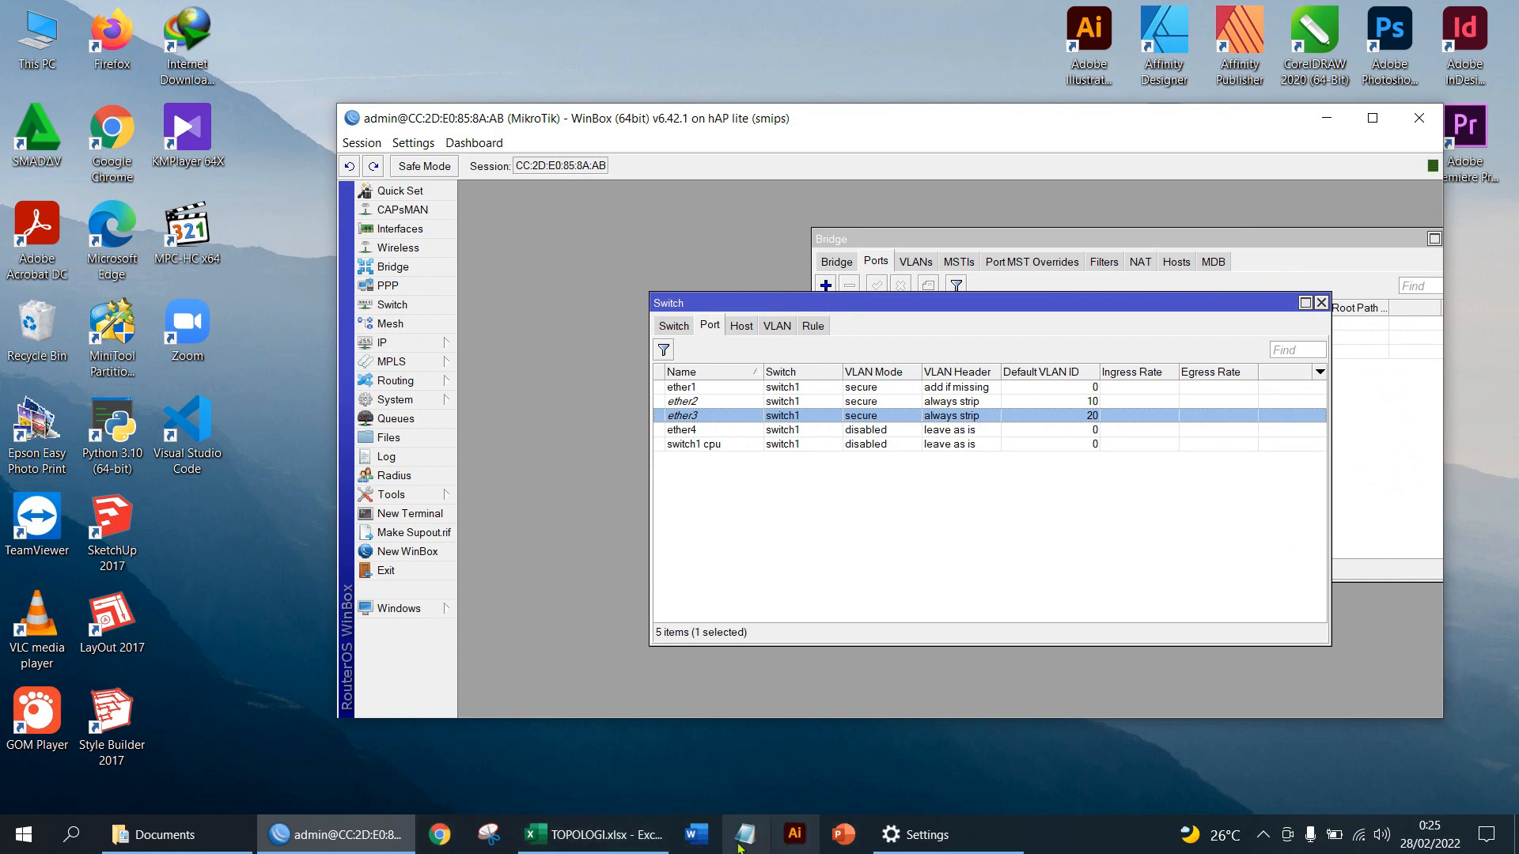
# Switch to the Excel topology diagram and examine the router-to-switch link and the VLAN10 and VLAN20 client connections and subnets.
pyautogui.click(601, 843)
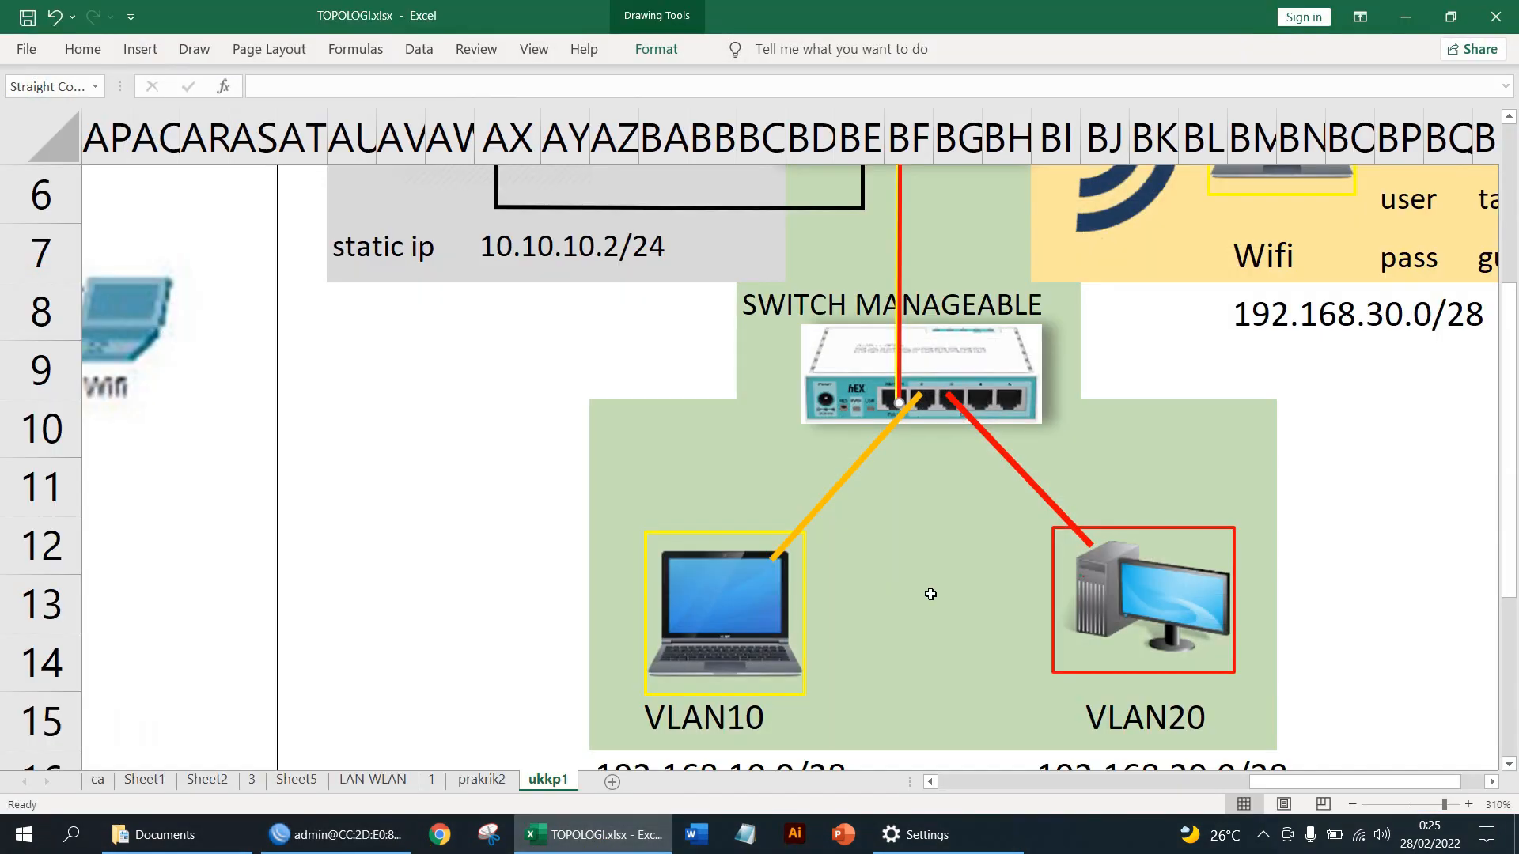
pyautogui.click(644, 485)
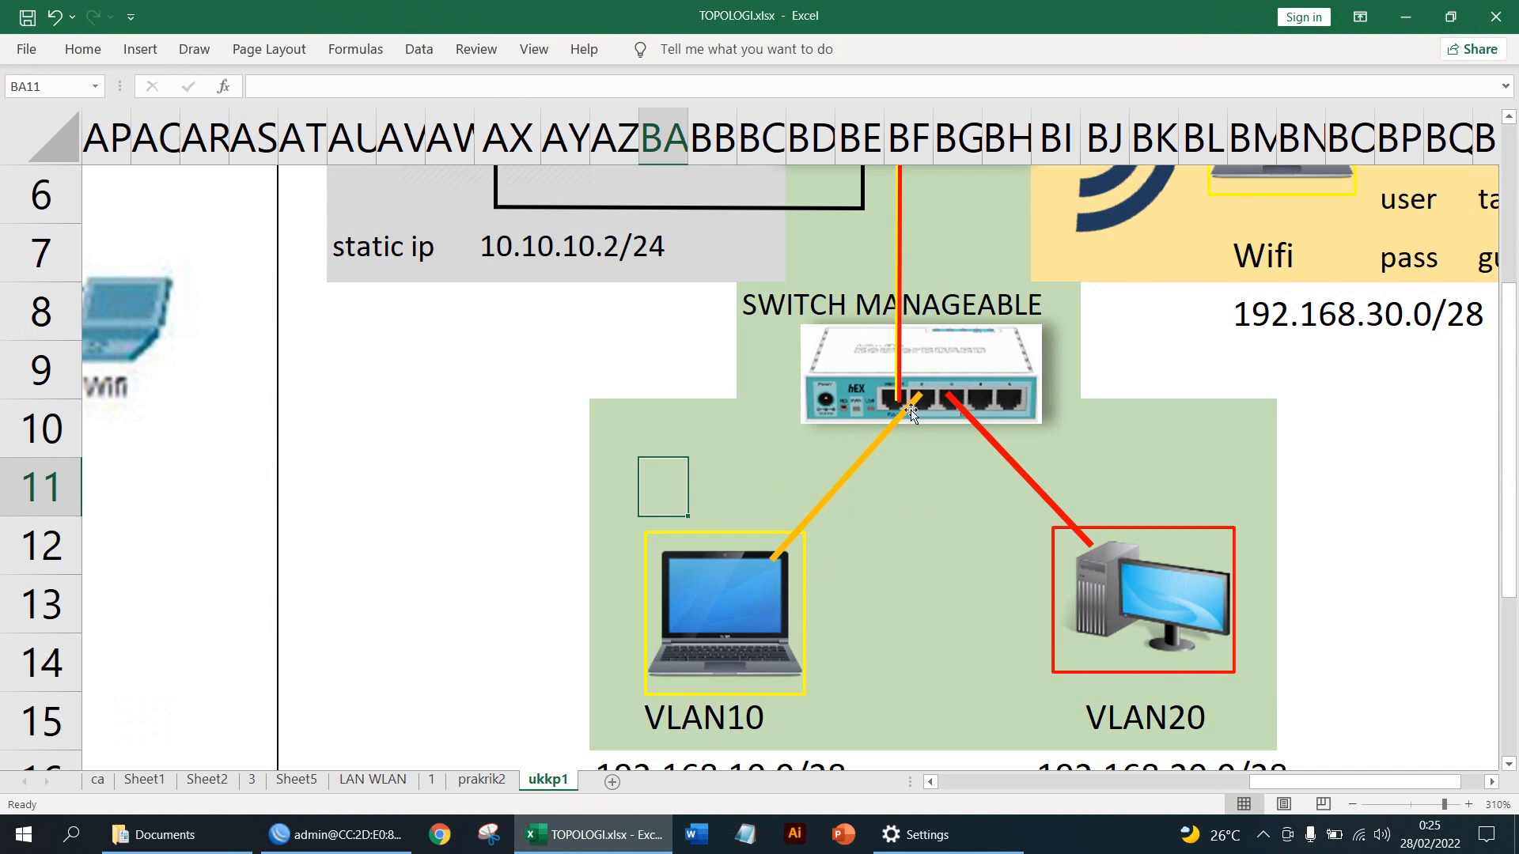
pyautogui.click(564, 662)
pyautogui.scroll(-2, 792, 616)
pyautogui.scroll(4, 752, 492)
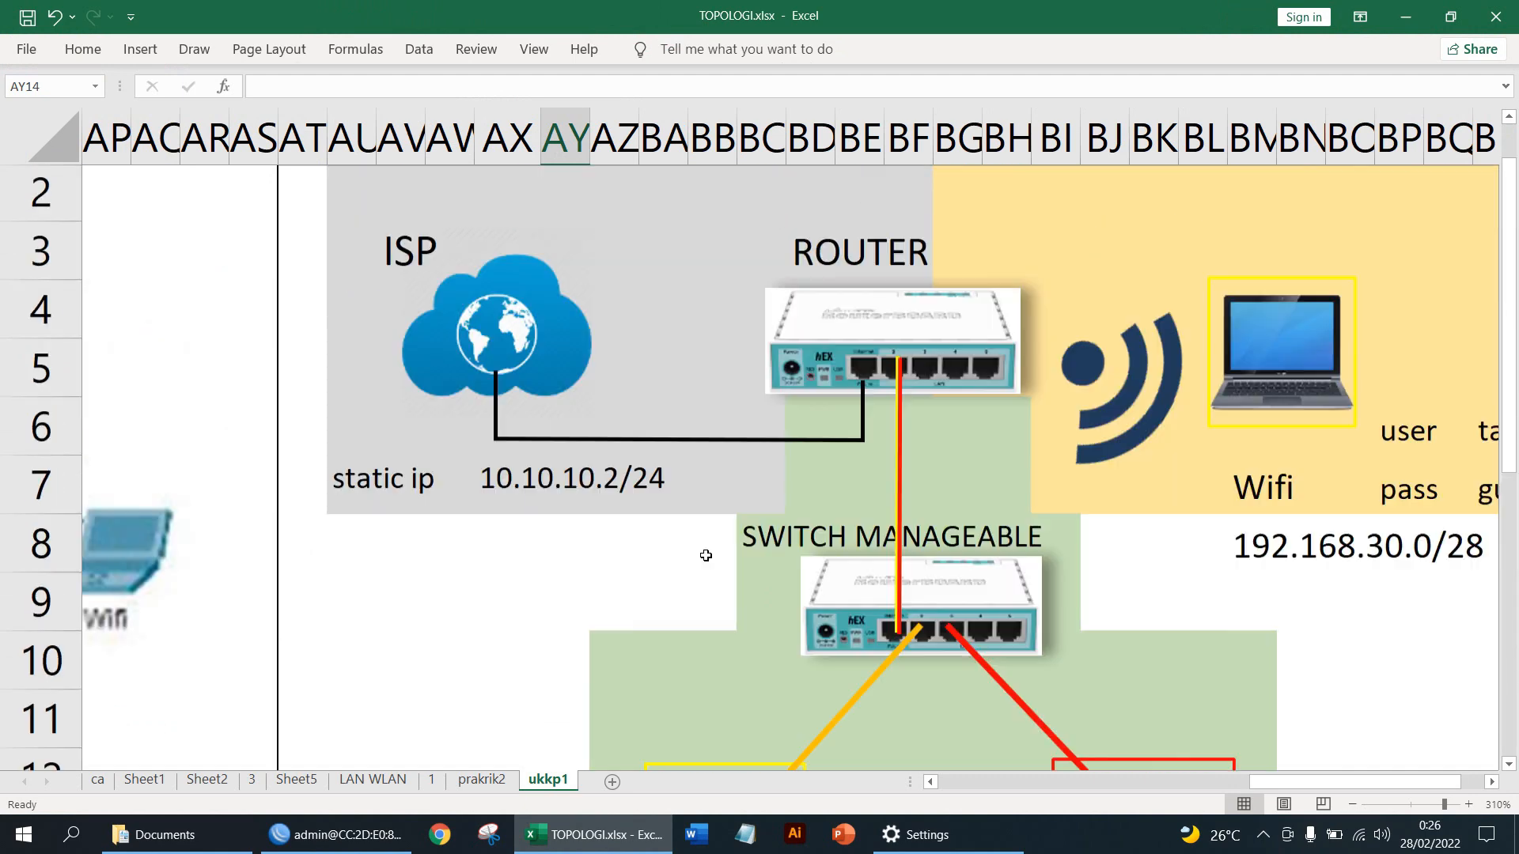
pyautogui.scroll(-2, 771, 619)
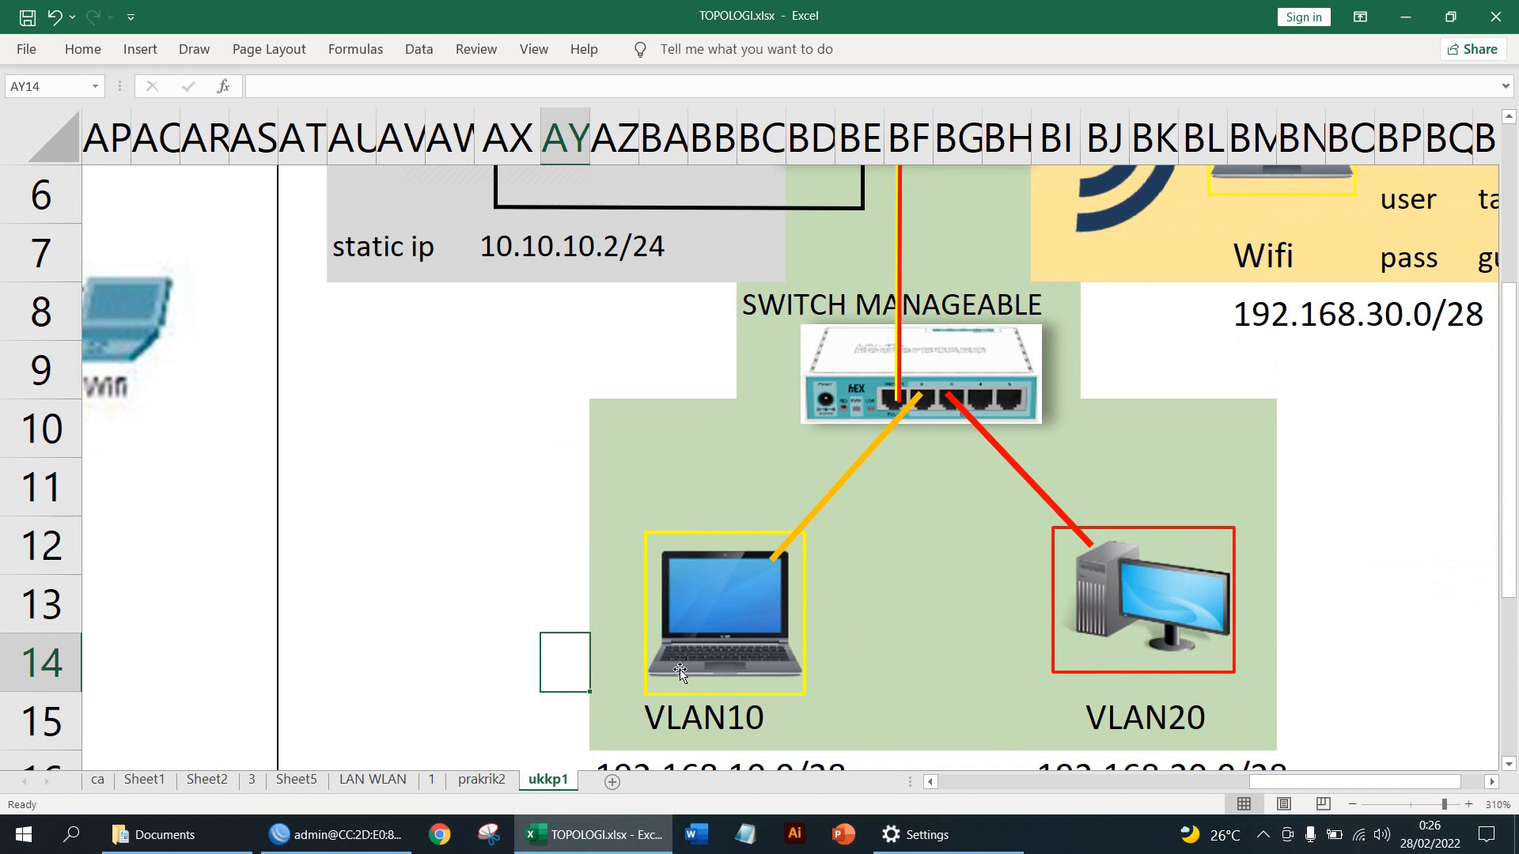
pyautogui.scroll(-2, 726, 670)
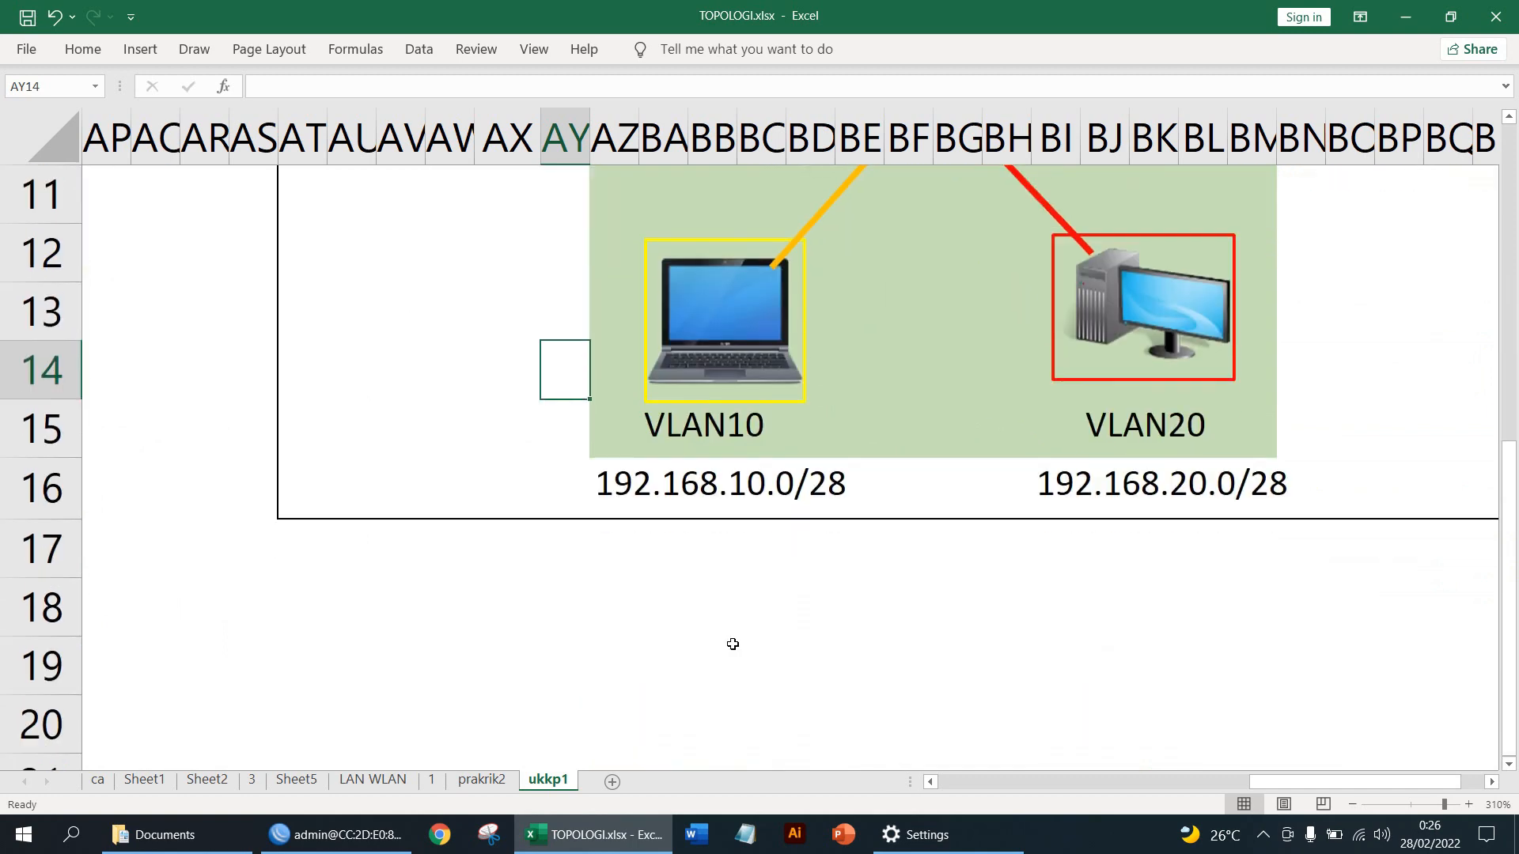
# Examine the topology diagram from the ISP and router through the manageable switch to the VLAN10 and VLAN20 clients.
pyautogui.scroll(4, 728, 486)
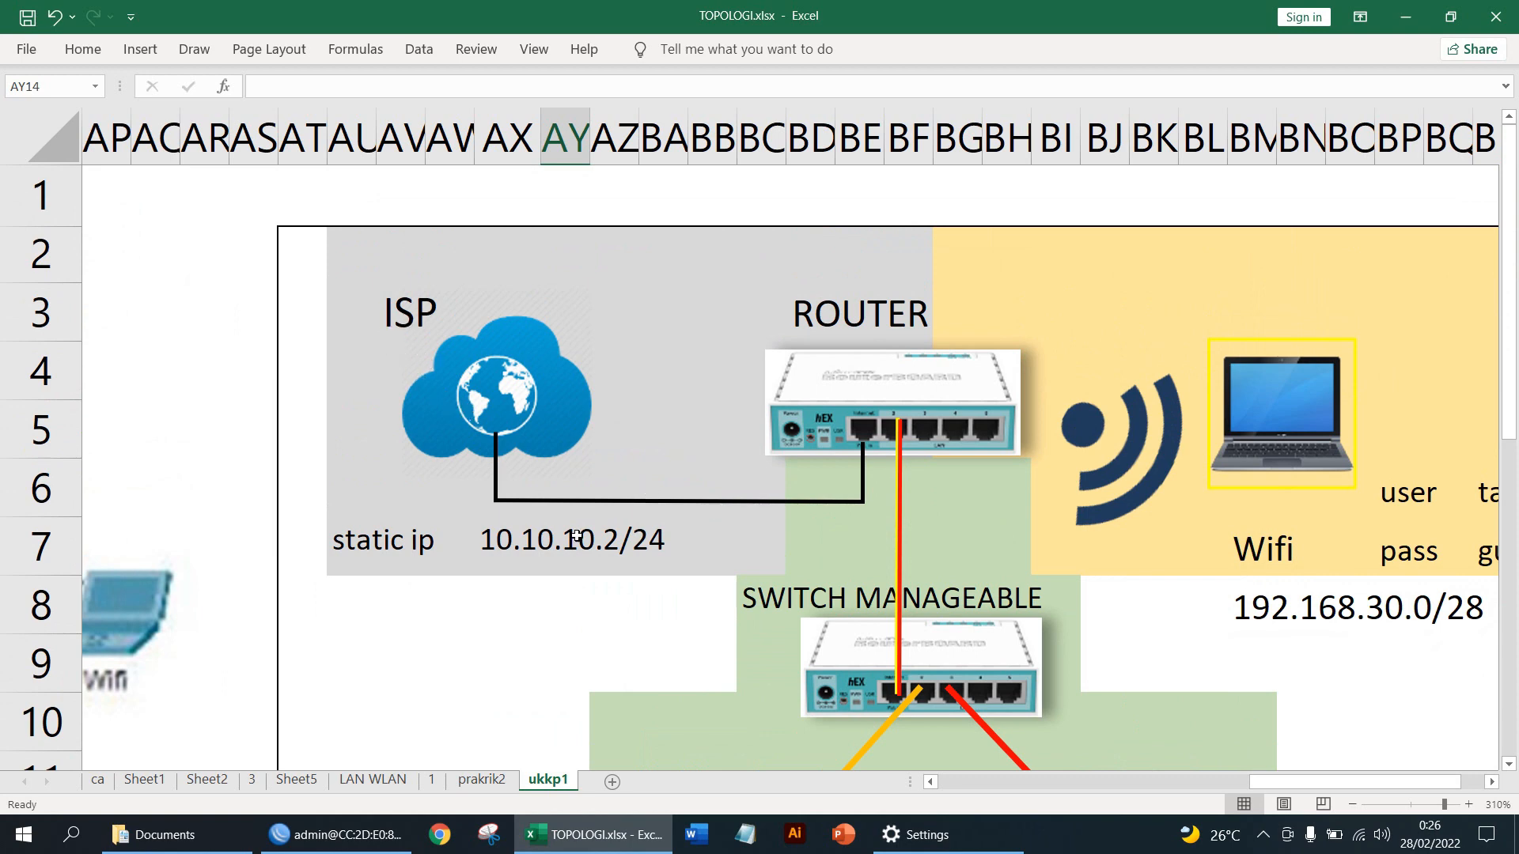
pyautogui.scroll(-1, 489, 482)
pyautogui.scroll(-3, 490, 482)
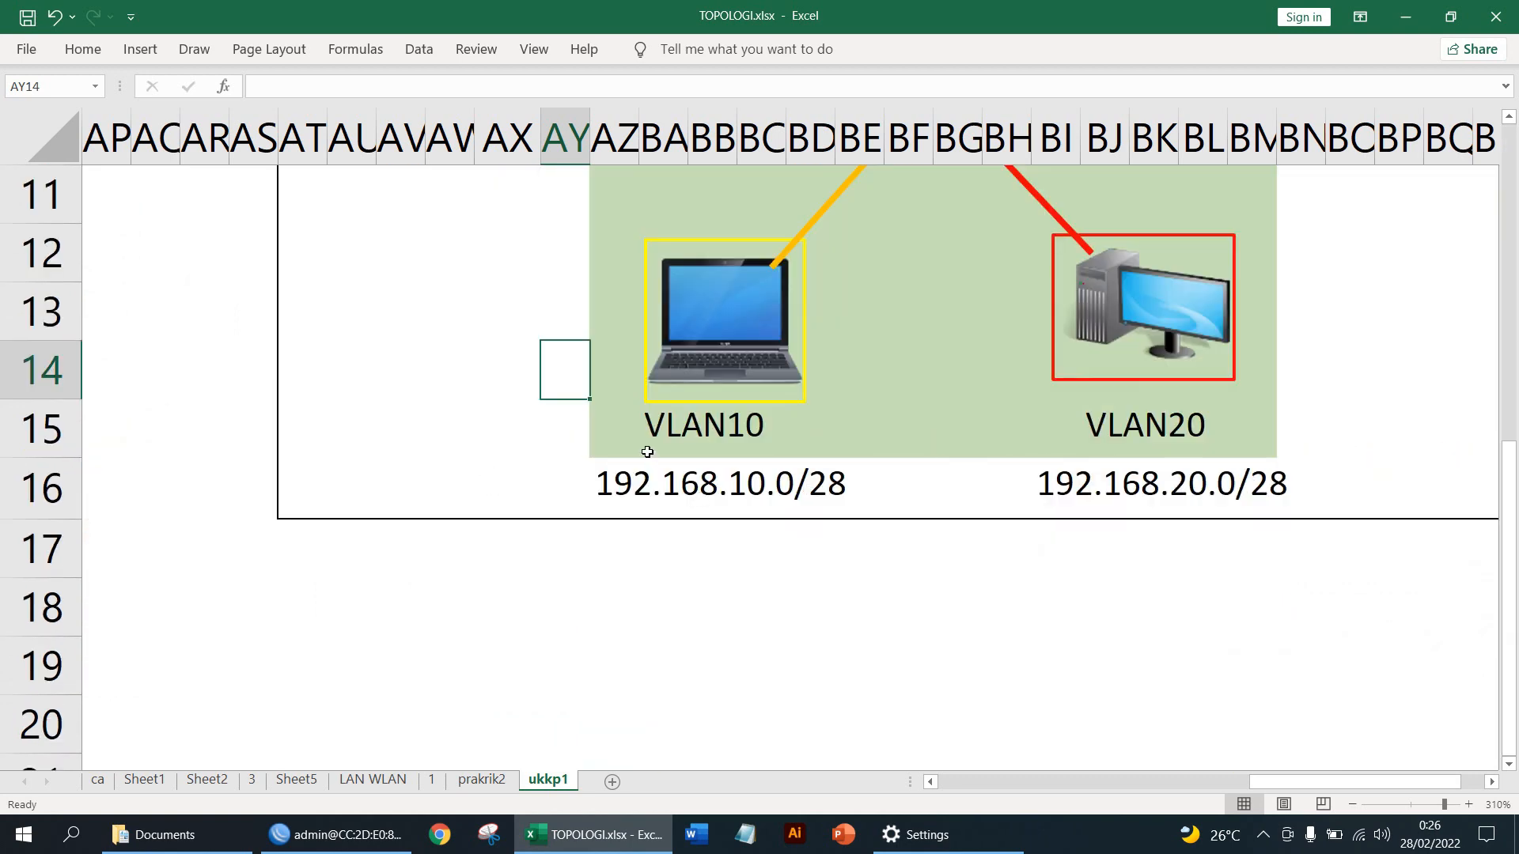
pyautogui.scroll(4, 649, 454)
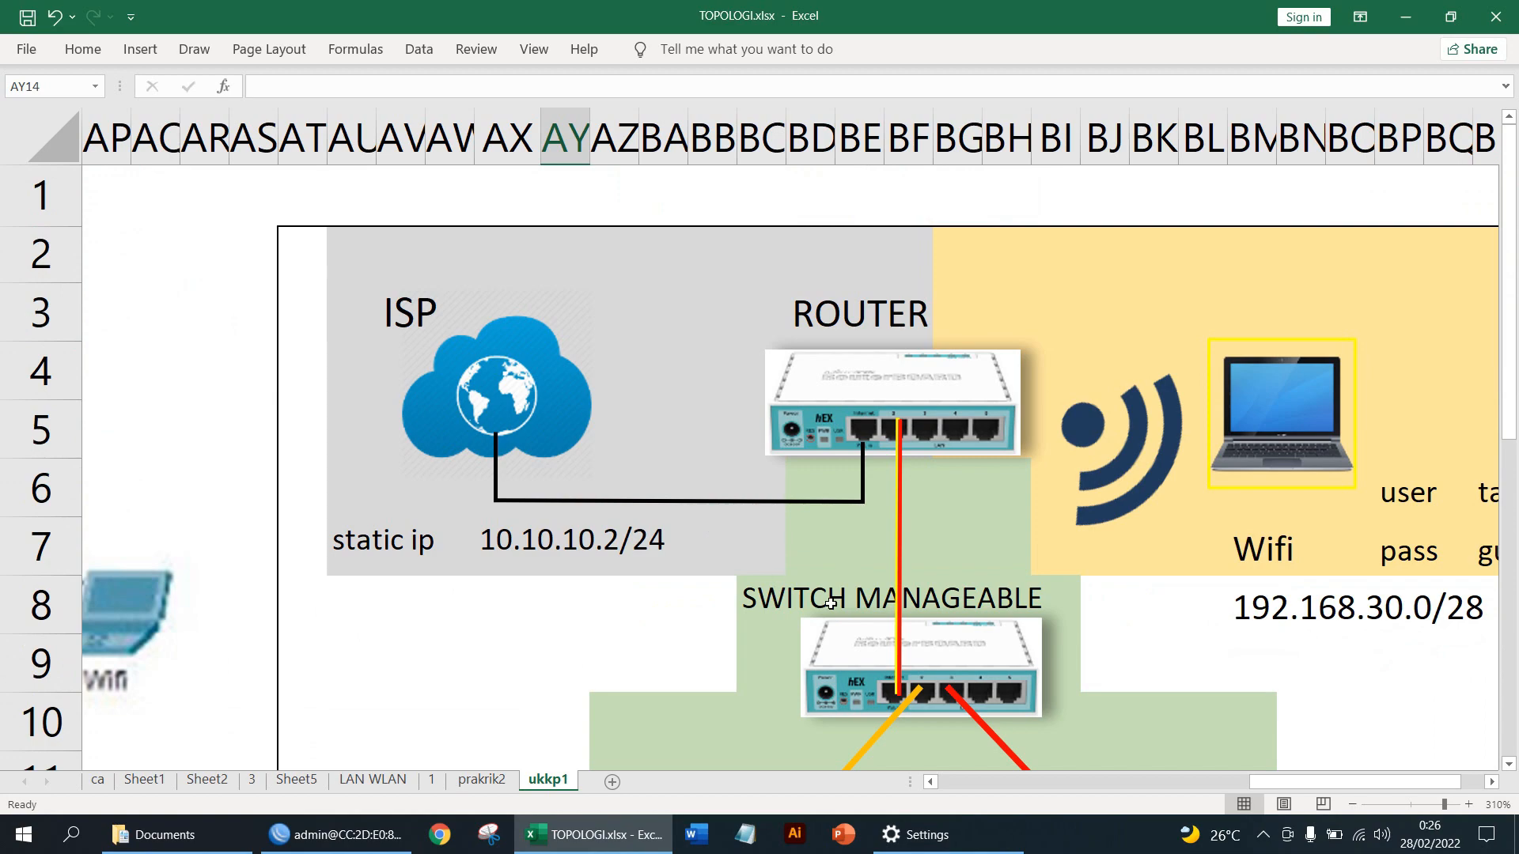
pyautogui.scroll(-1, 570, 495)
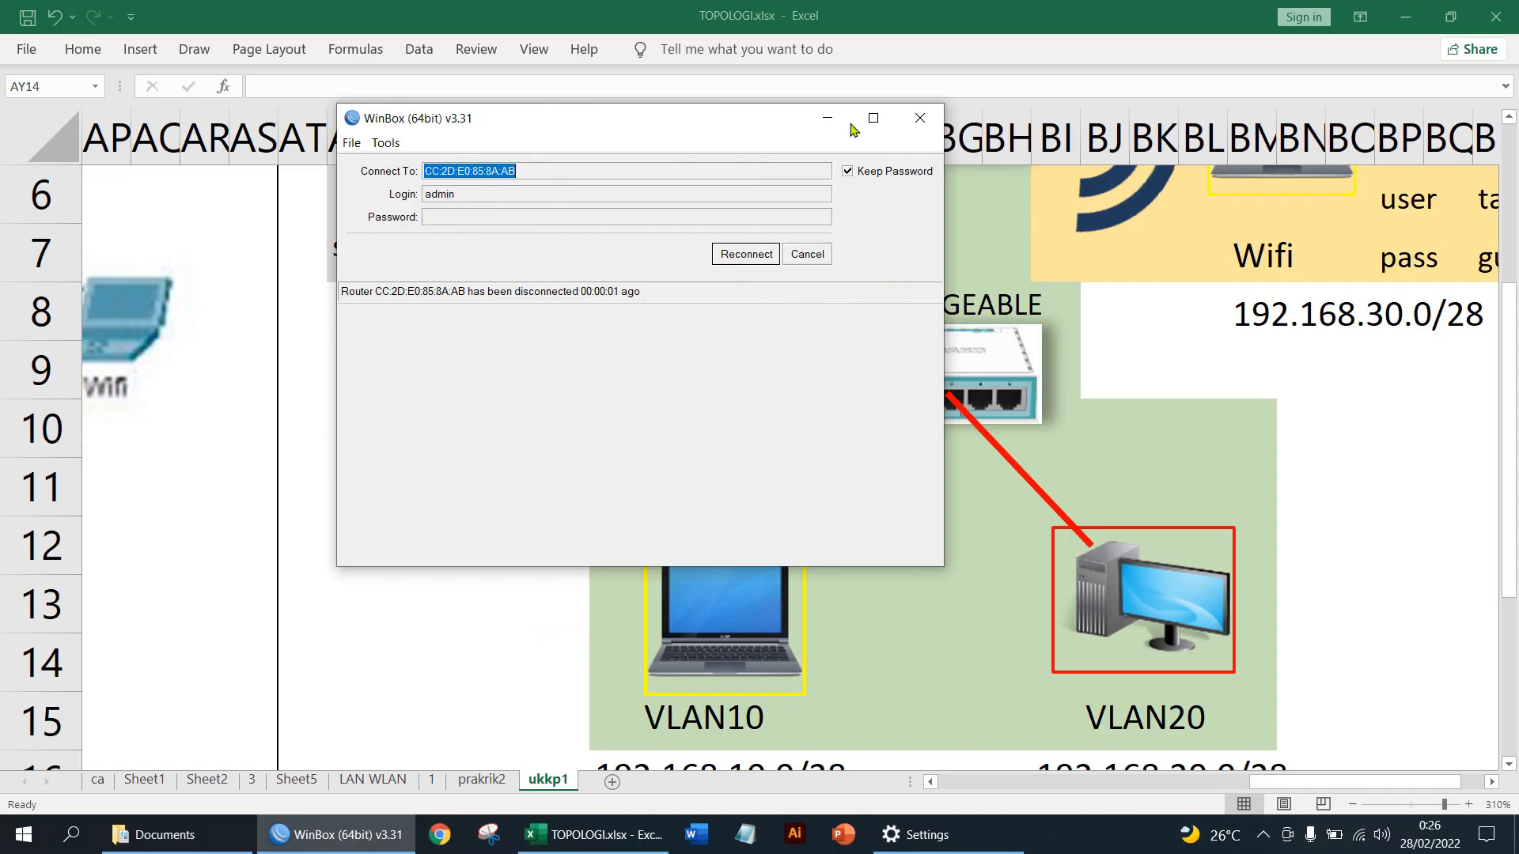
# Disconnect the computer from the Reinbo Wifi wireless network and show the desktop.
pyautogui.click(1358, 849)
pyautogui.click(1448, 462)
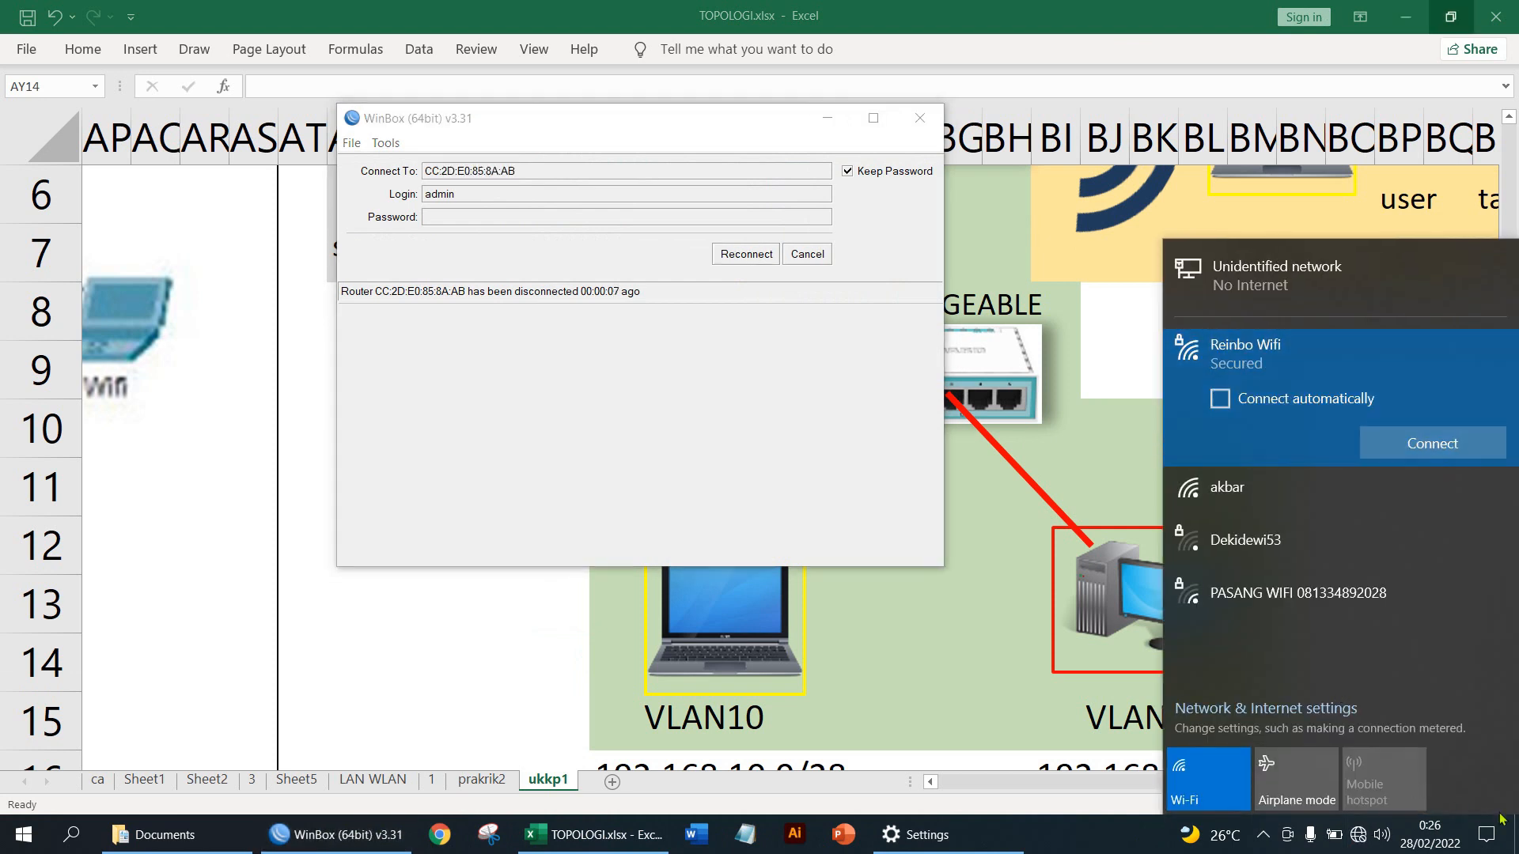
pyautogui.click(1515, 839)
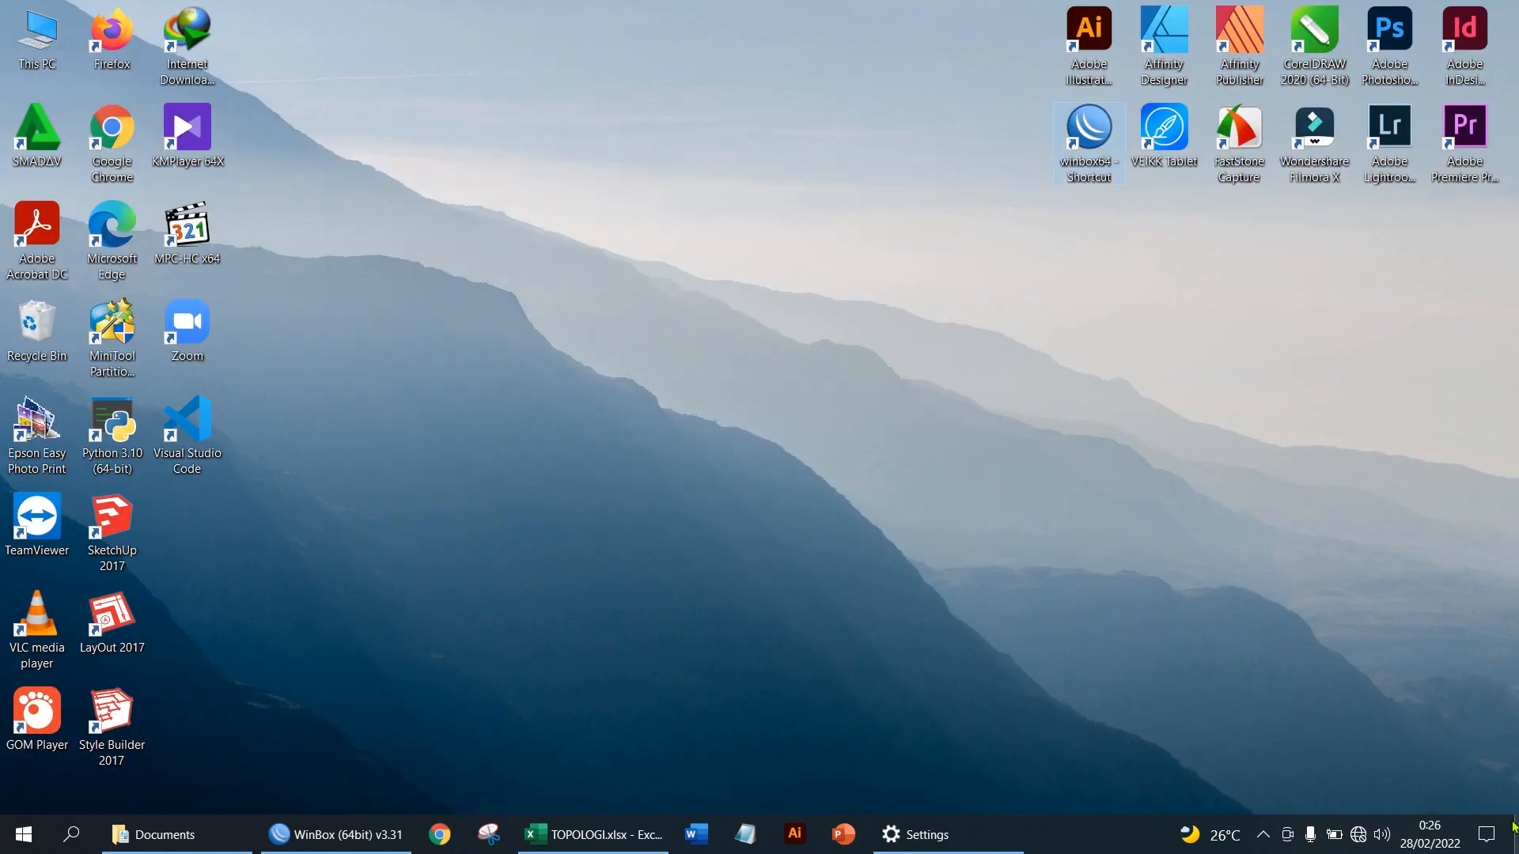
# Open the Windows network adapter list from the Ethernet page of the Network & Internet settings.
pyautogui.rightClick(1375, 840)
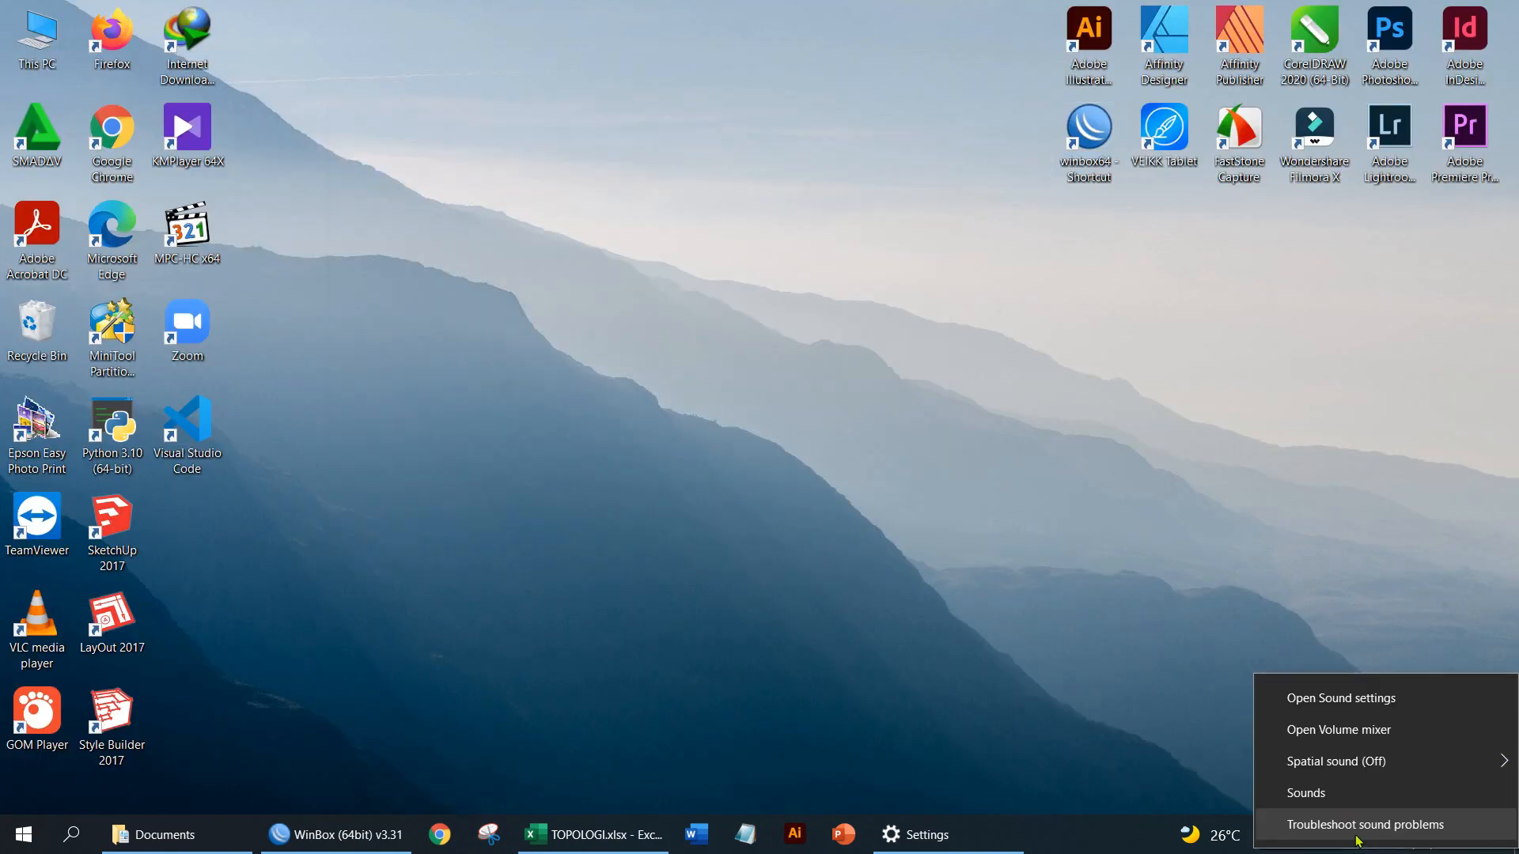
pyautogui.click(1112, 833)
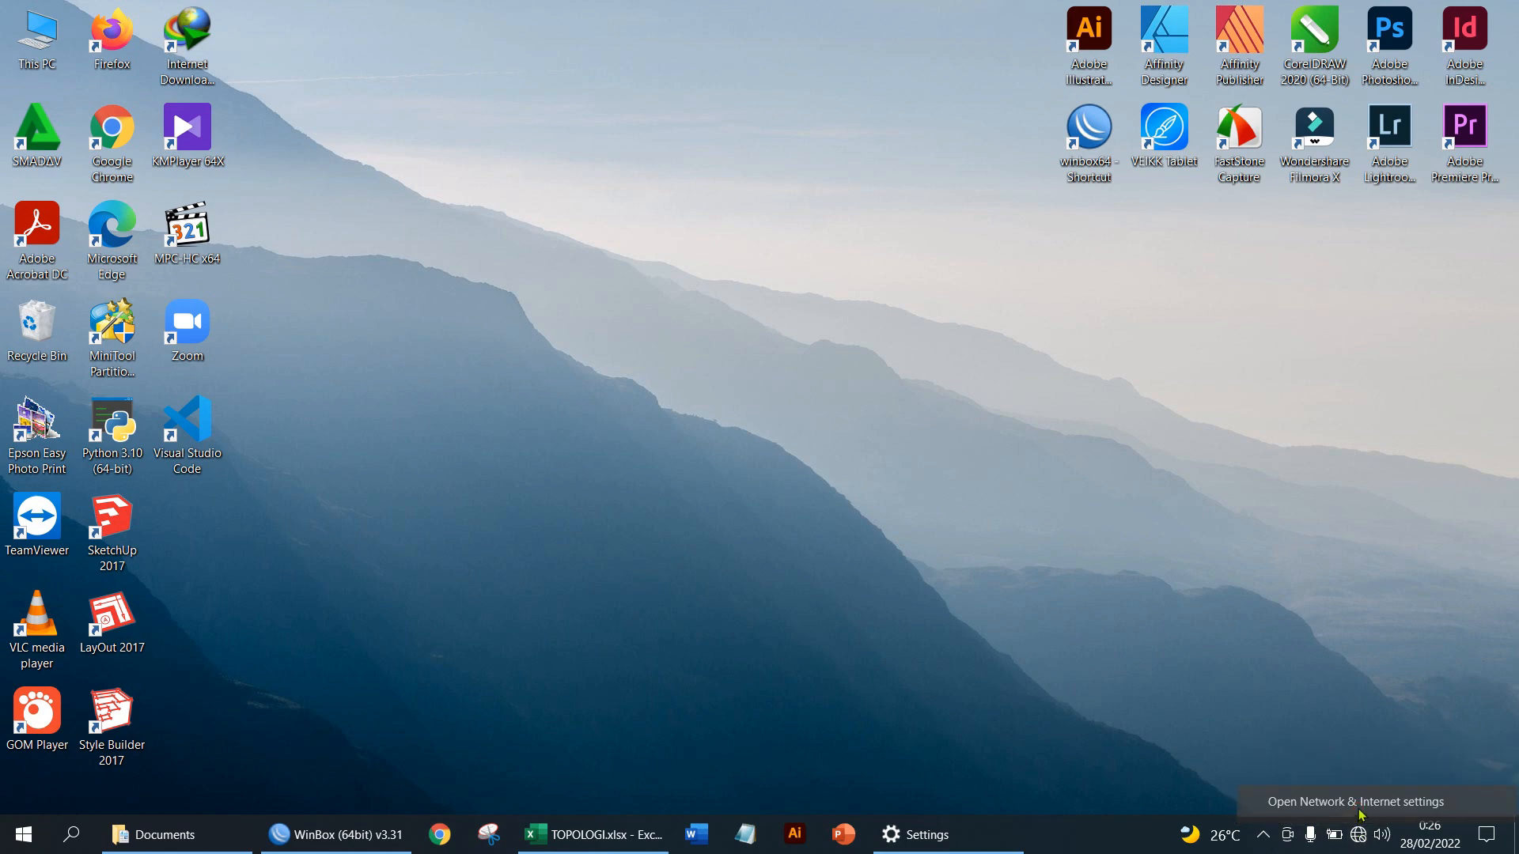
pyautogui.click(1310, 834)
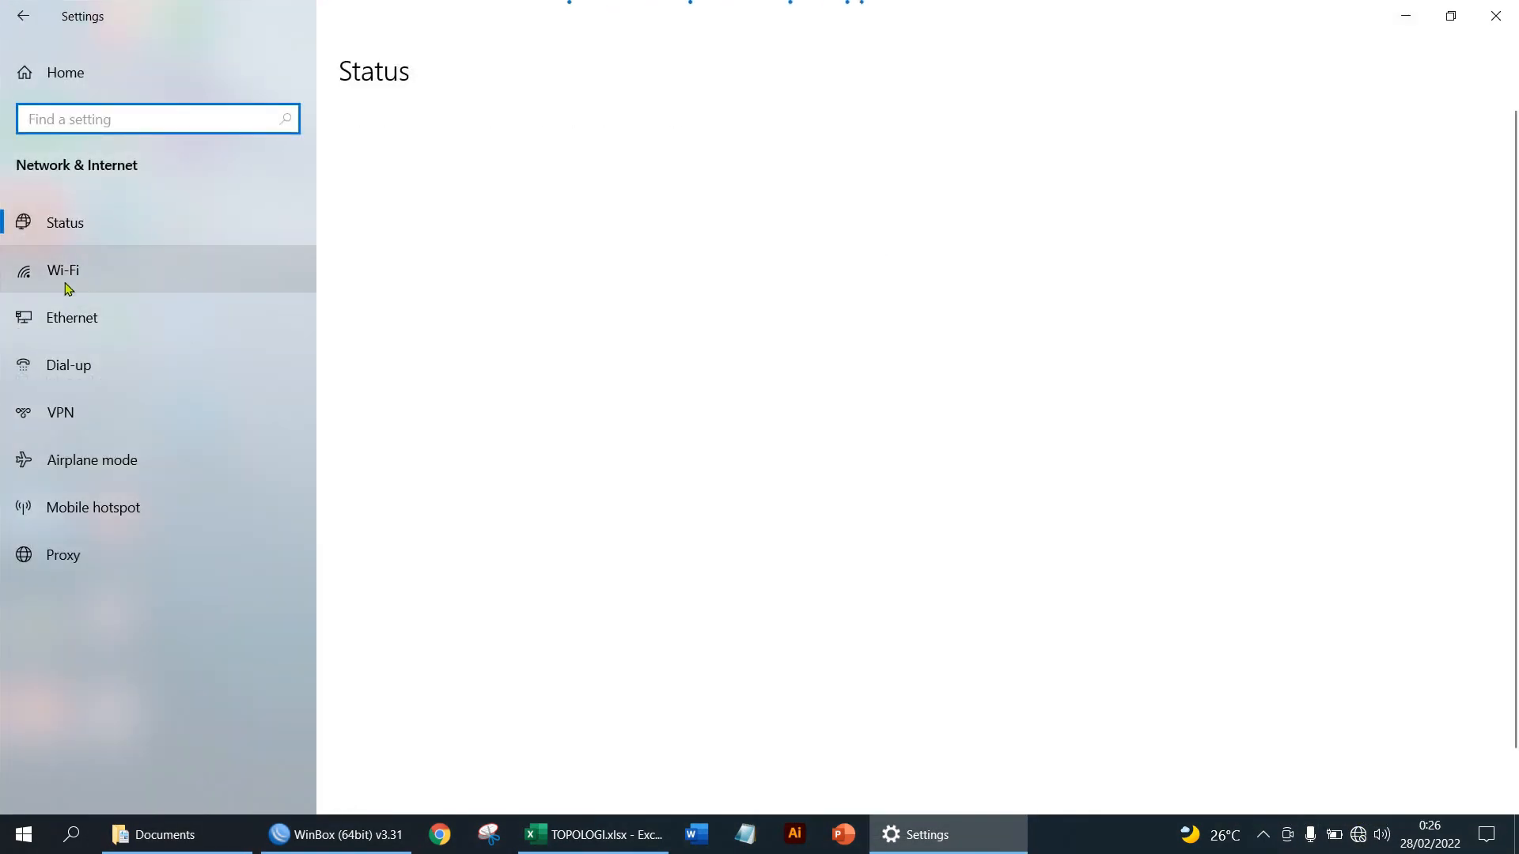
pyautogui.click(245, 328)
pyautogui.click(1296, 139)
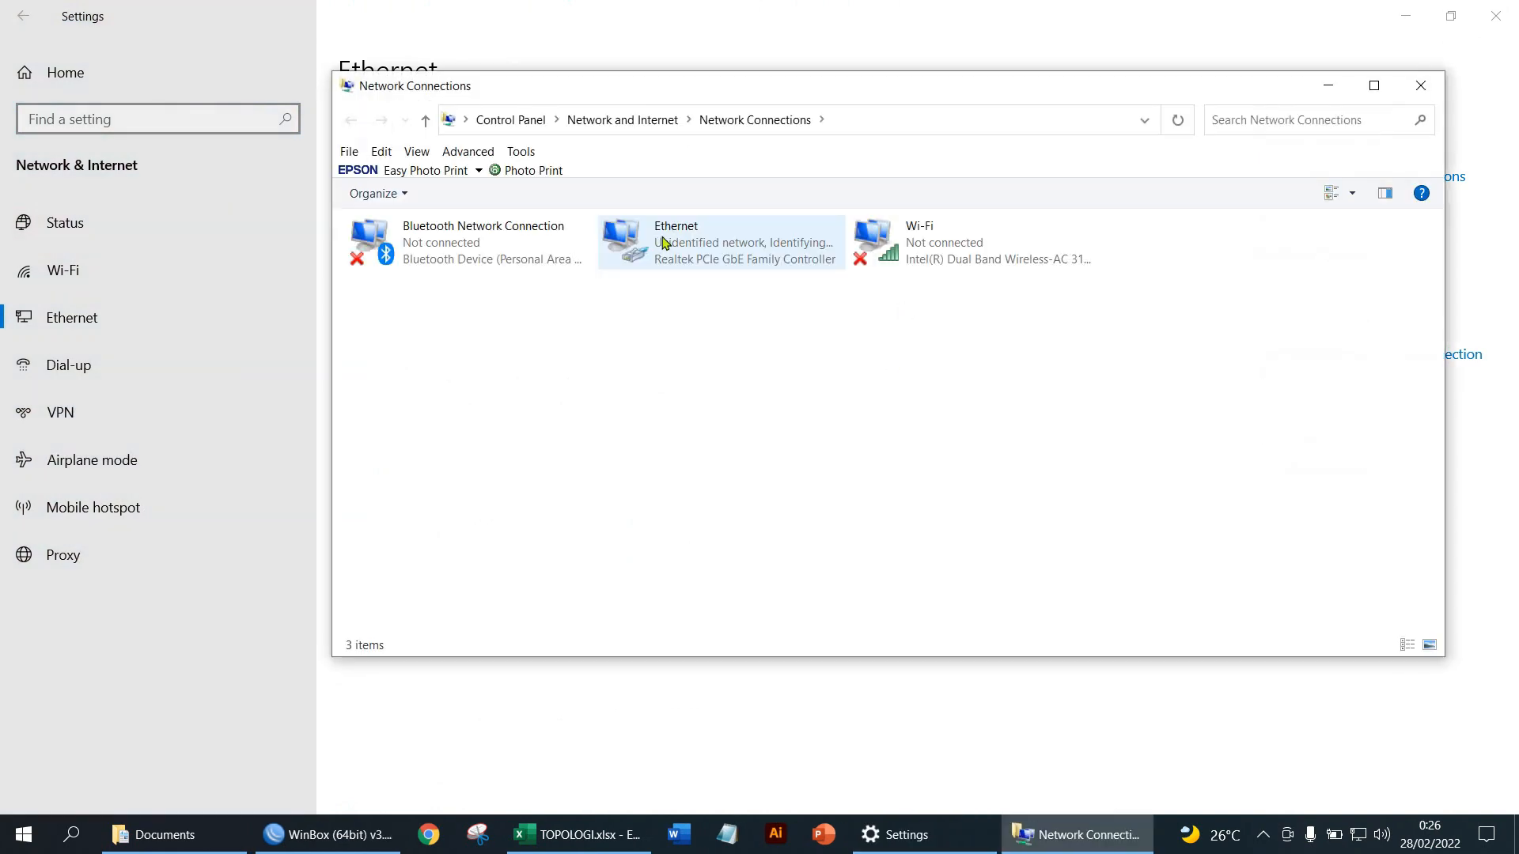
# Check the IPv4 address assigned to the Ethernet adapter for VLAN10 in its connection details.
pyautogui.click(624, 242)
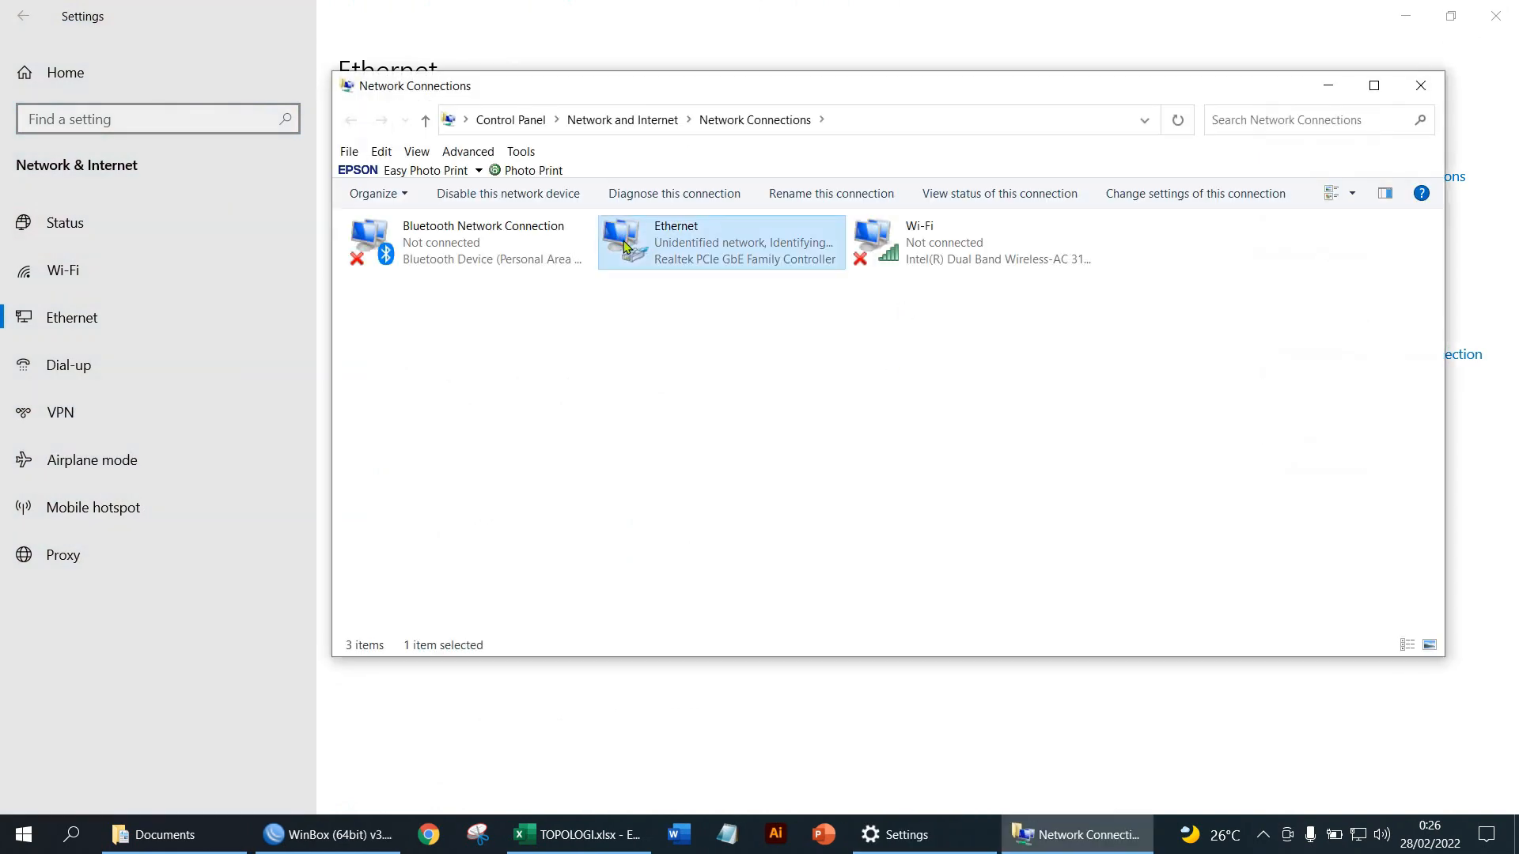
pyautogui.doubleClick(694, 239)
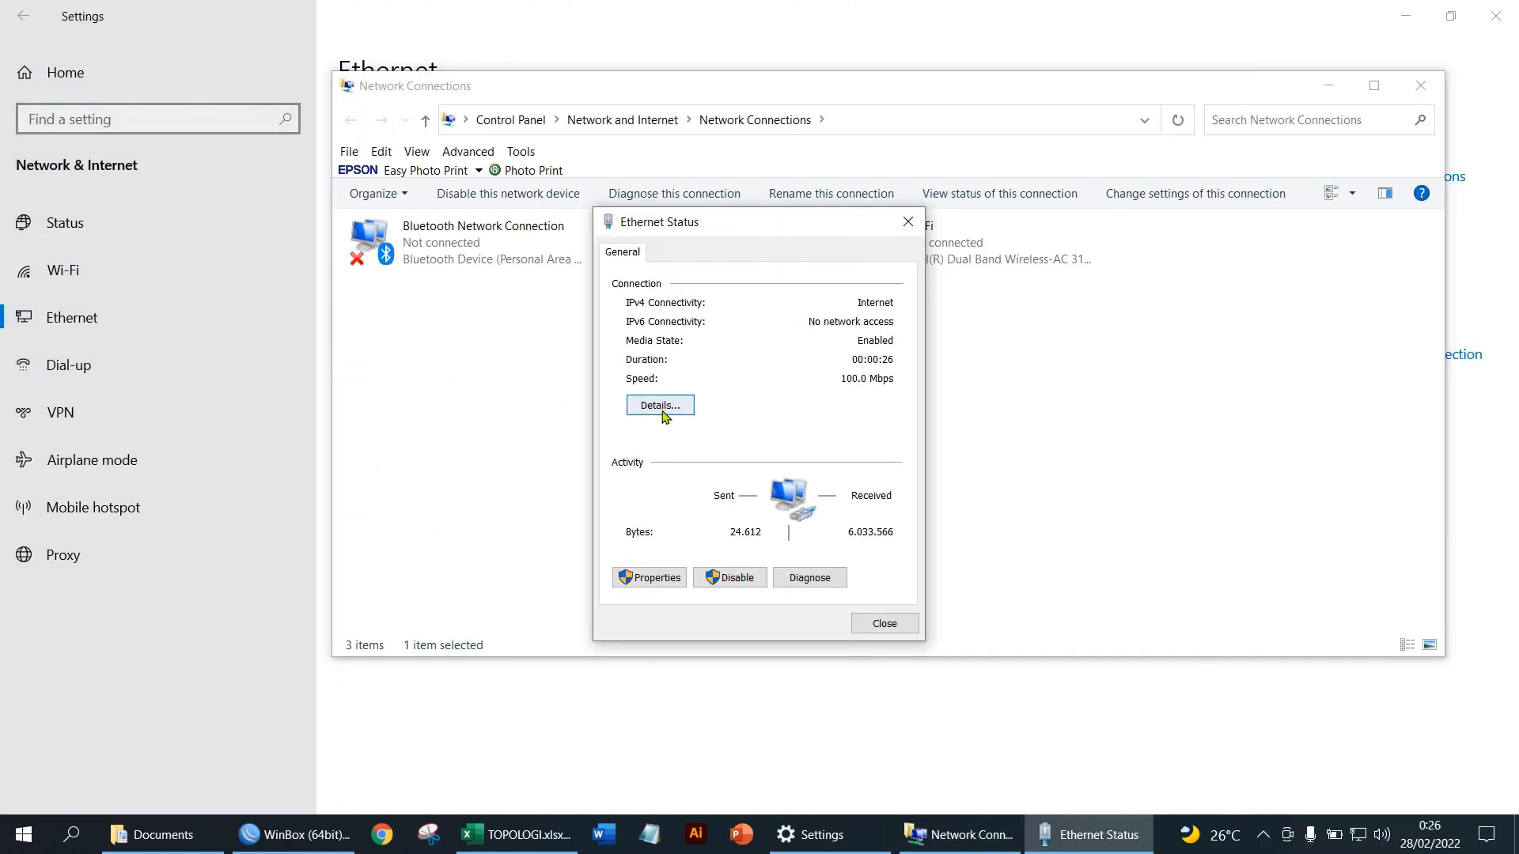
pyautogui.click(681, 406)
pyautogui.click(817, 388)
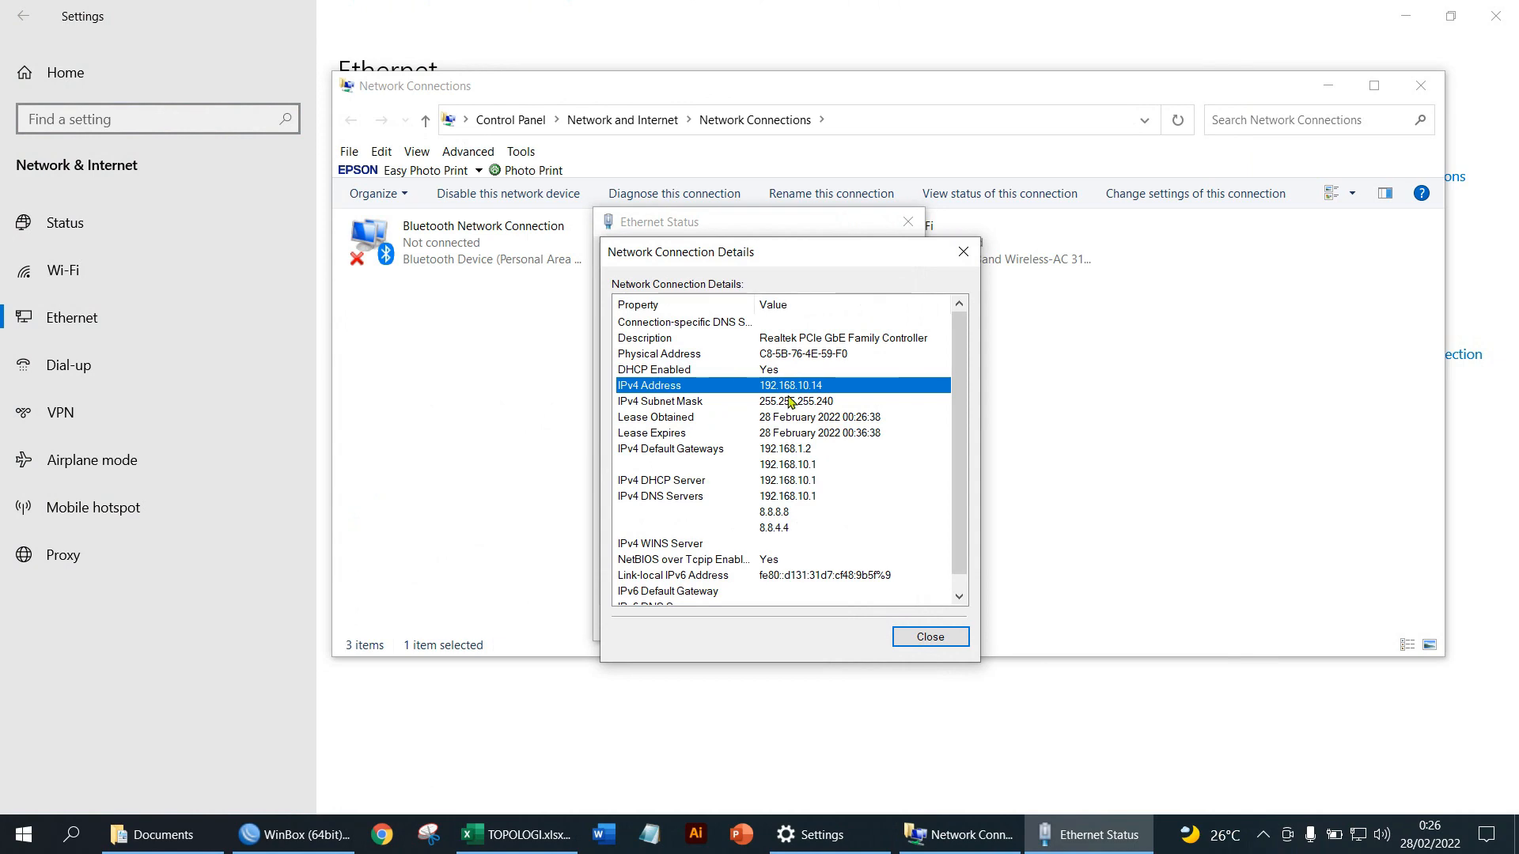
pyautogui.click(934, 638)
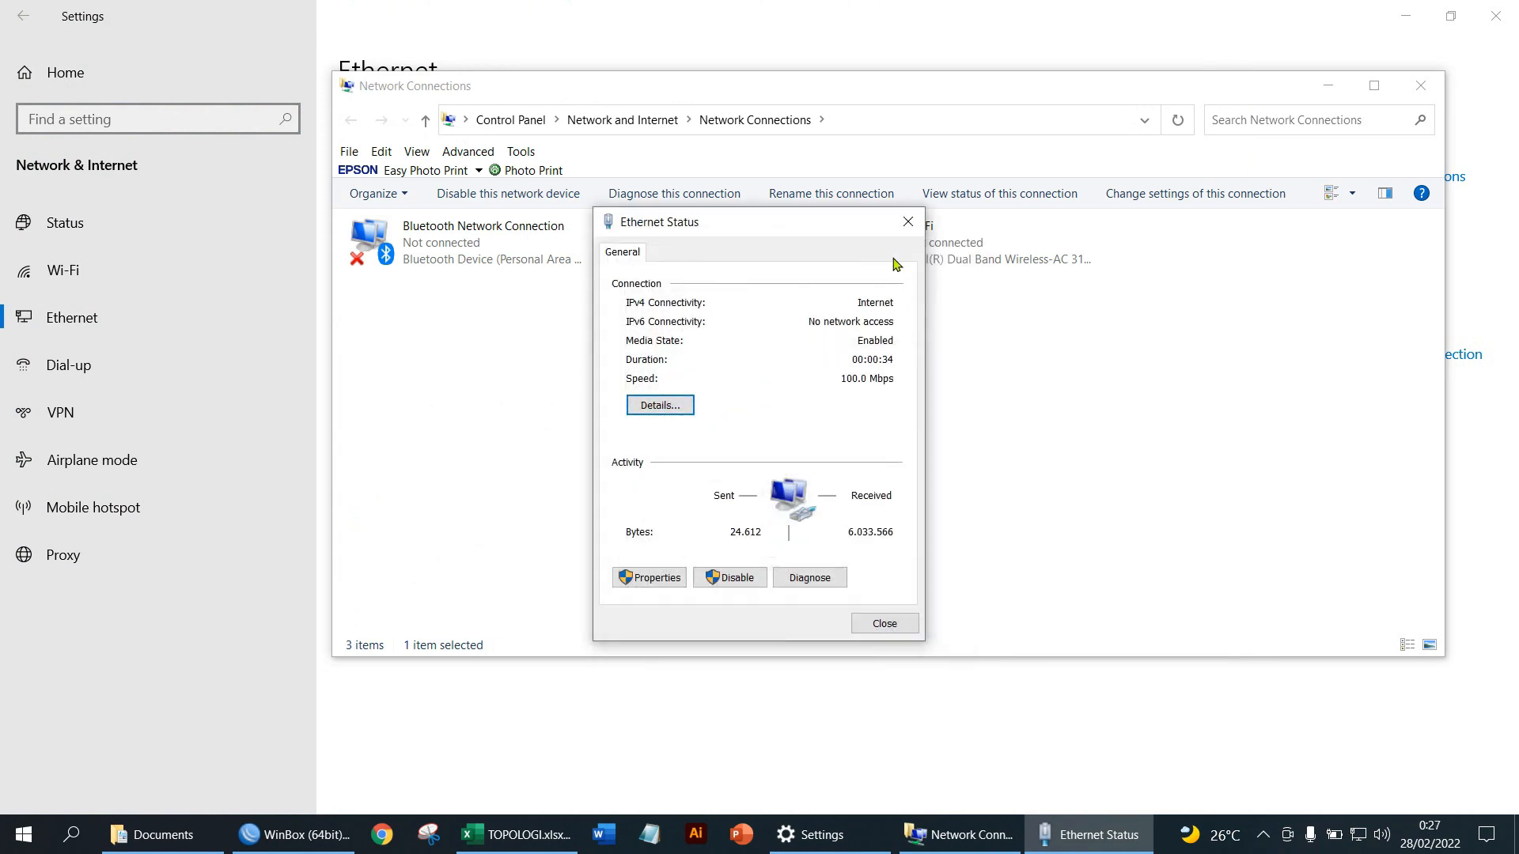
pyautogui.click(884, 623)
# Review the VLAN20 client in the topology diagram and check the Ethernet adapter's IPv4 address in its connection details.
pyautogui.hotkey('alt', 'Tab')
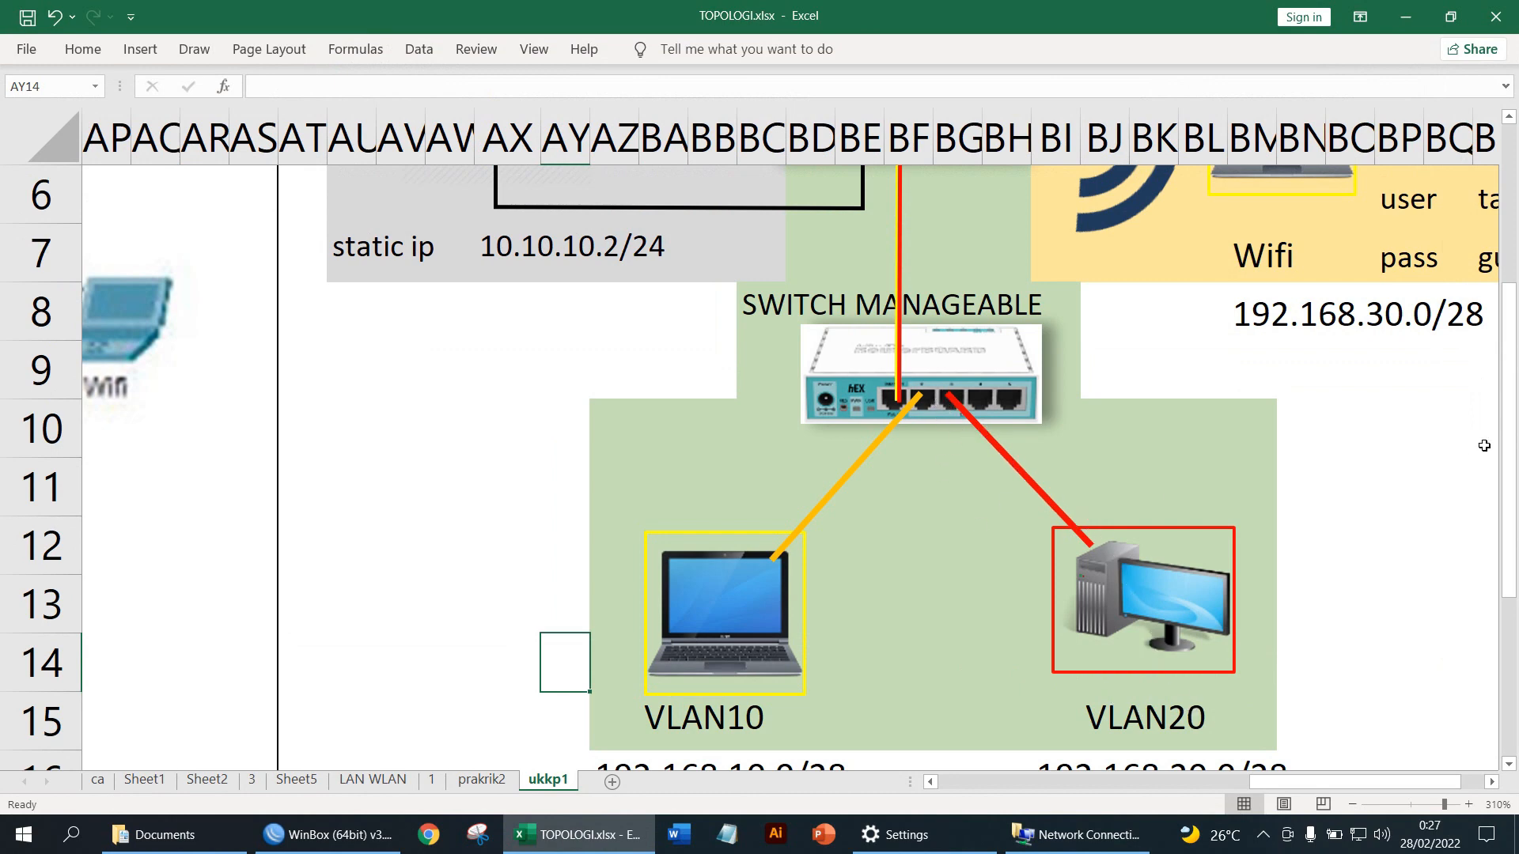
pyautogui.scroll(-1, 1480, 498)
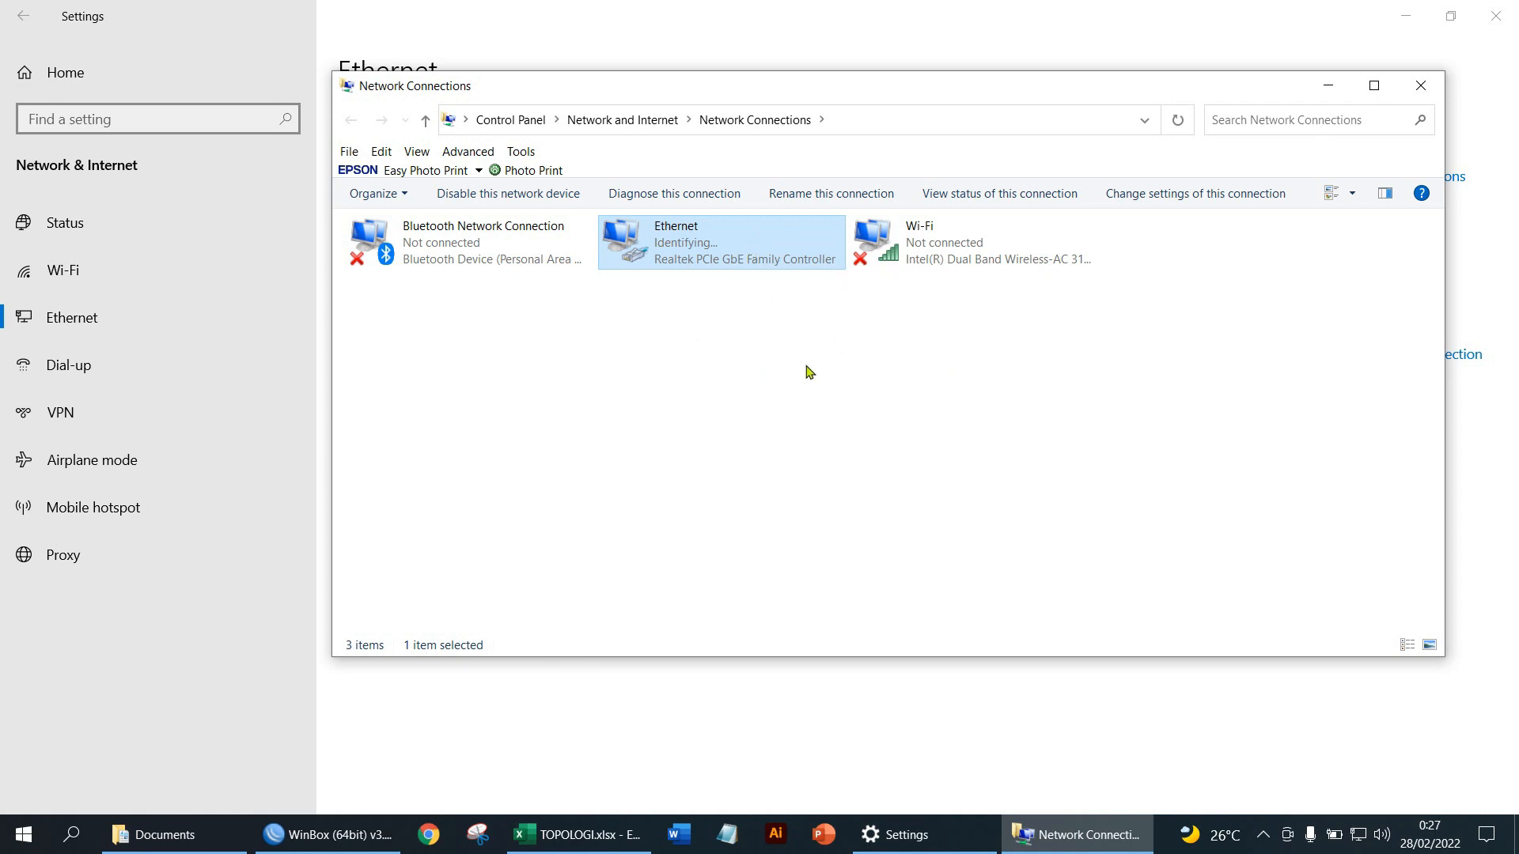
pyautogui.click(764, 323)
pyautogui.doubleClick(728, 271)
pyautogui.click(655, 404)
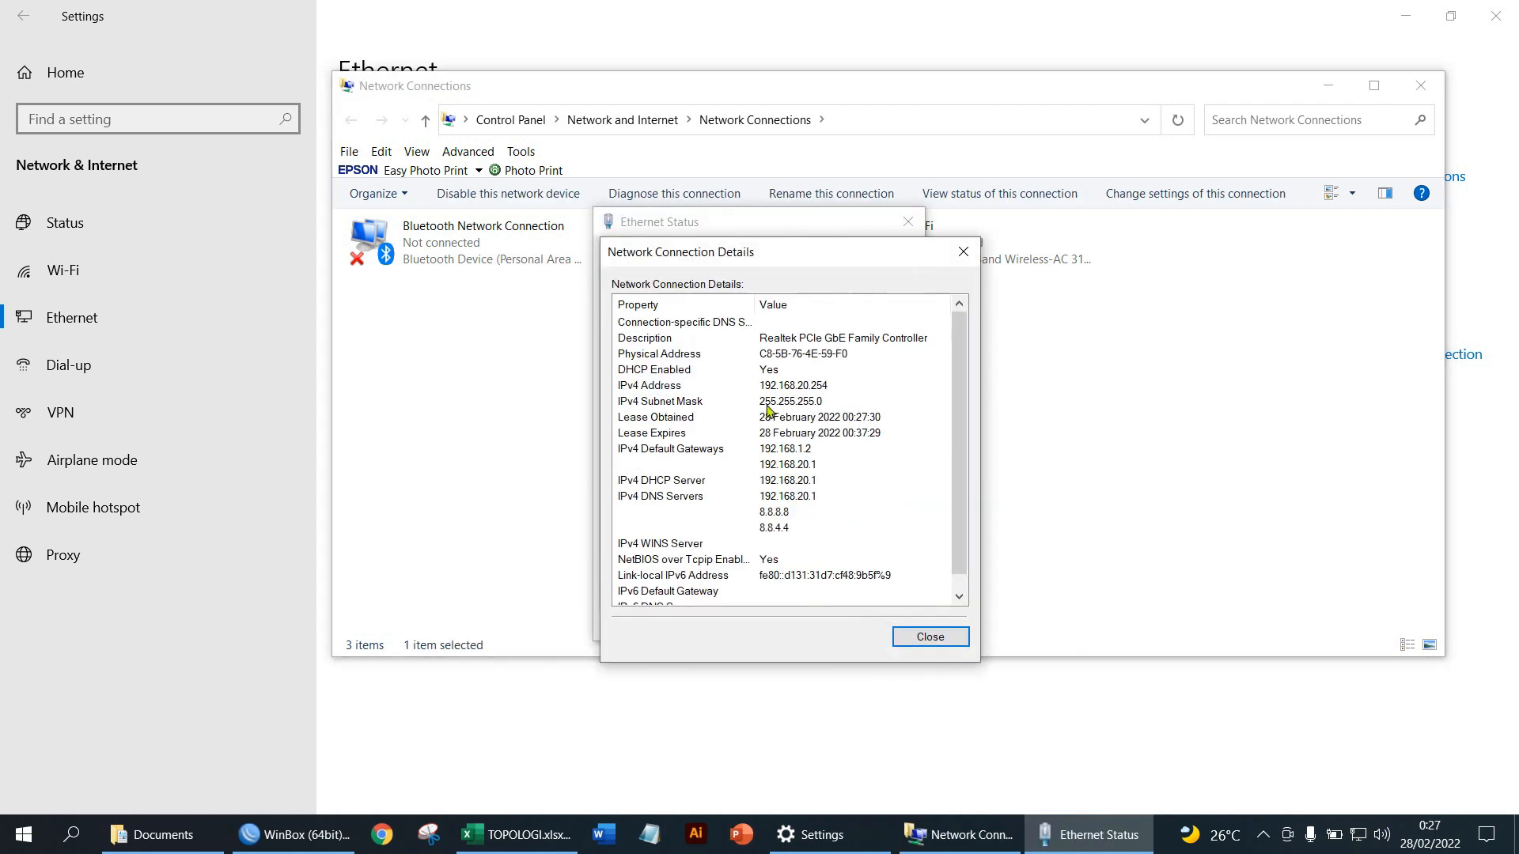
pyautogui.click(802, 388)
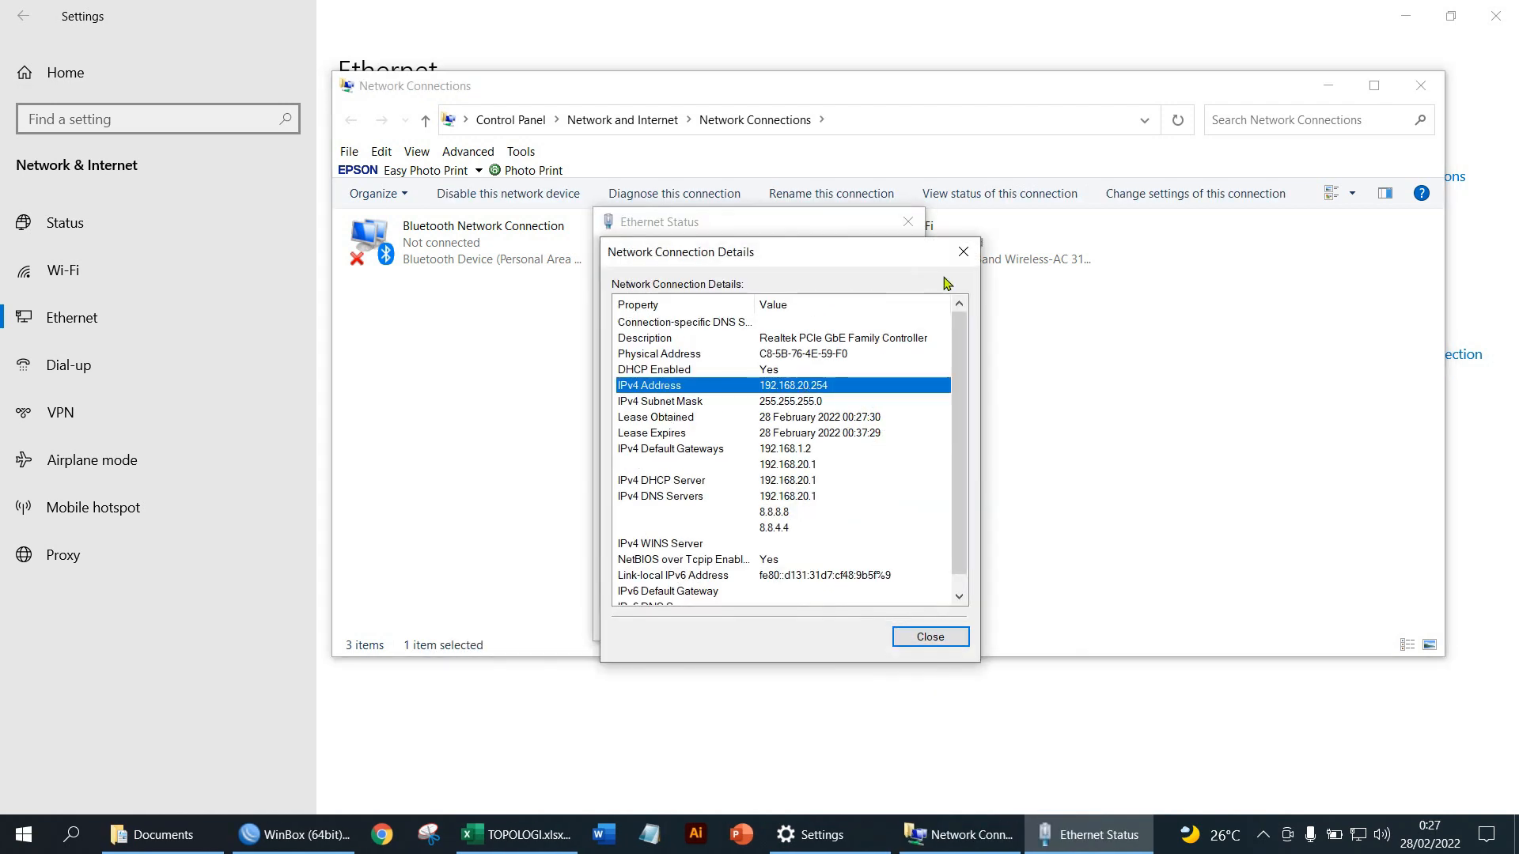
pyautogui.click(965, 252)
pyautogui.click(910, 223)
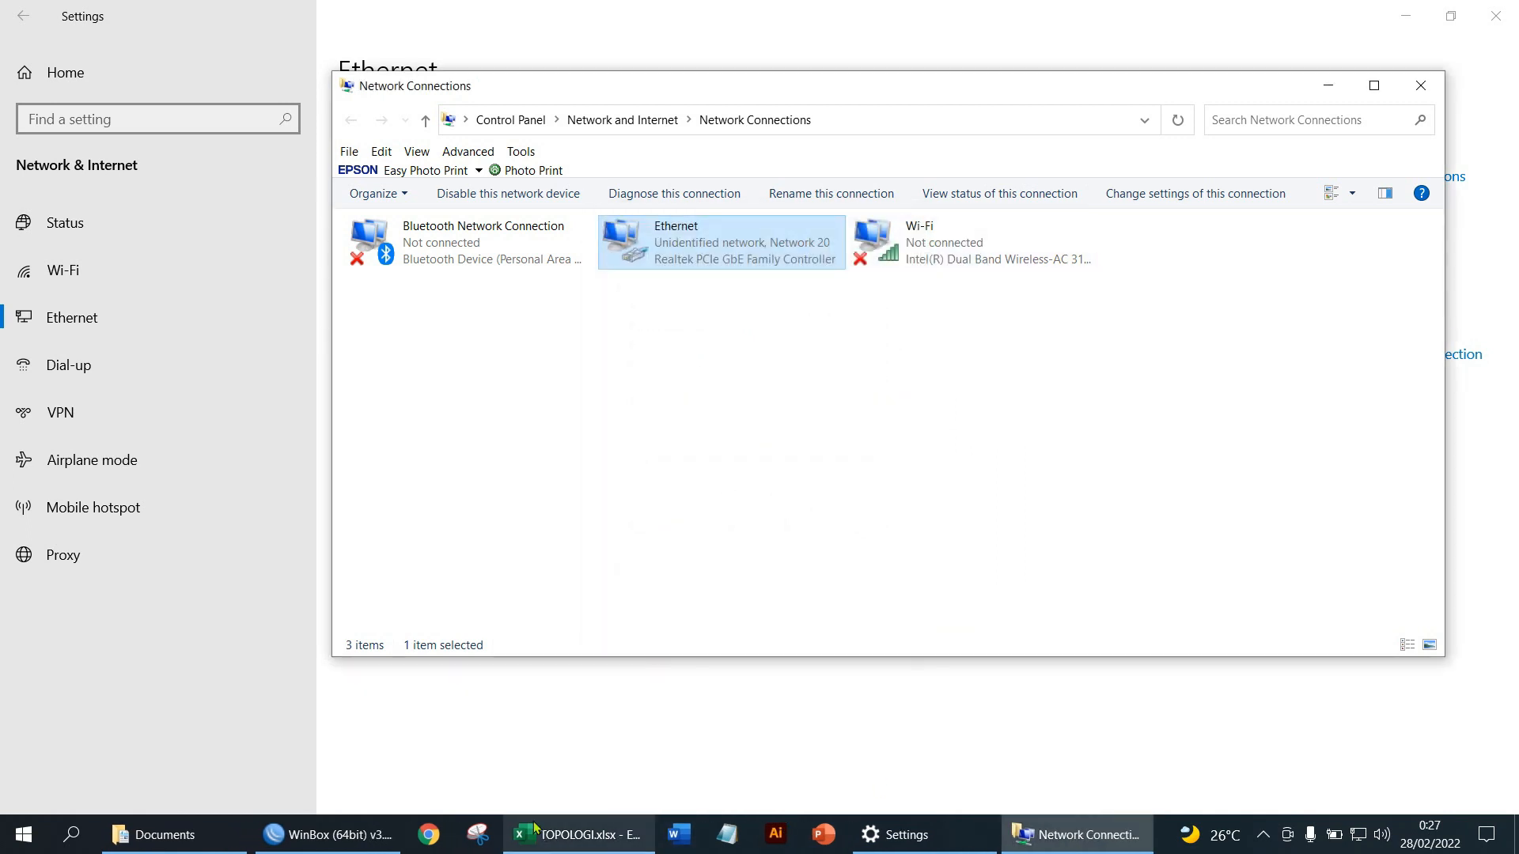
# Switch to Chrome and browse the YouTube home page to test internet access over the Ethernet connection.
pyautogui.click(429, 835)
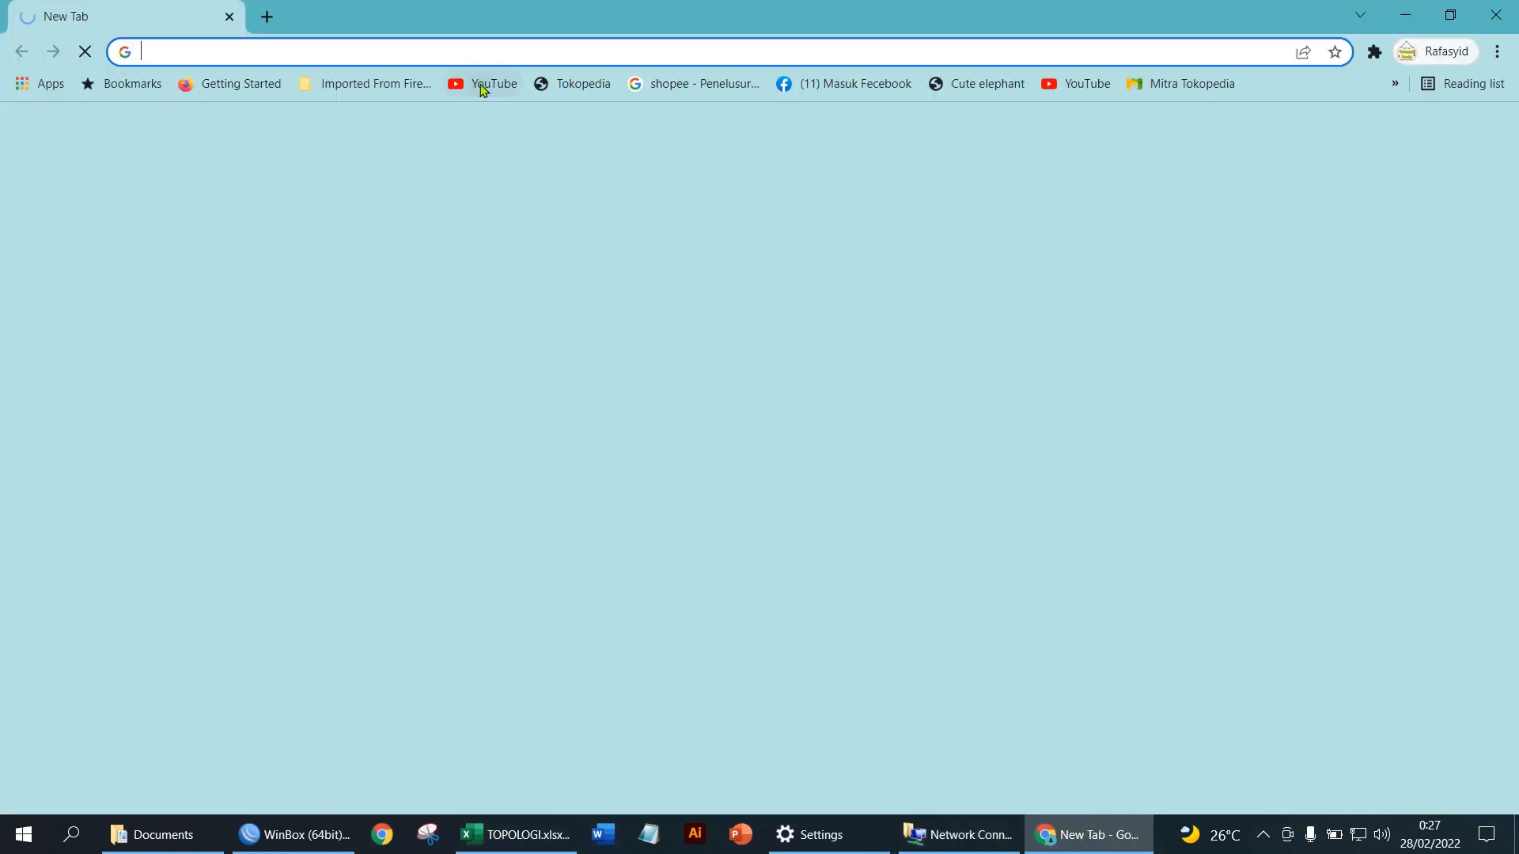
pyautogui.click(480, 84)
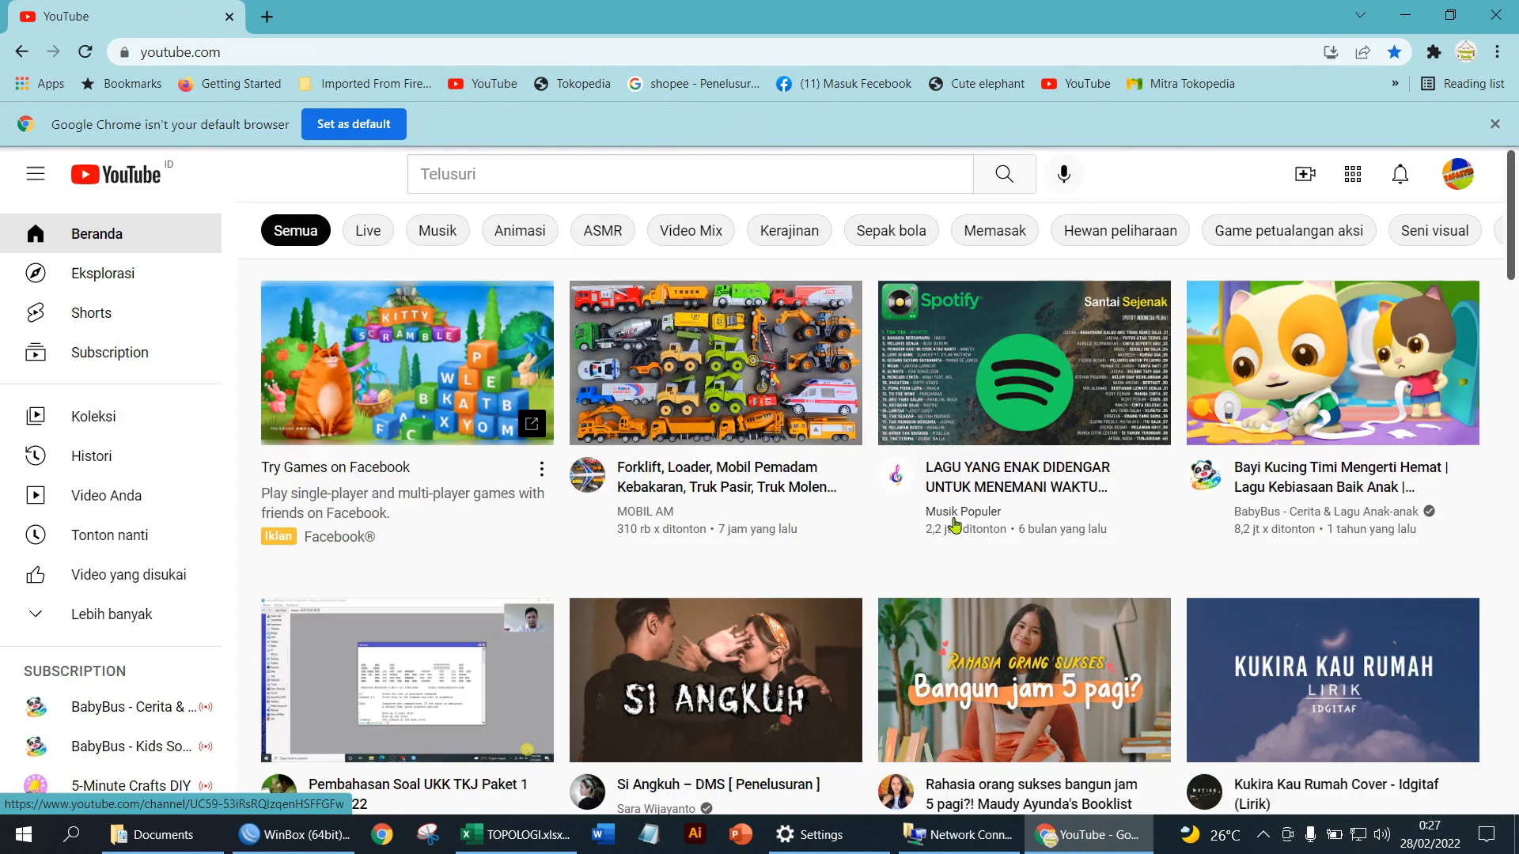
pyautogui.scroll(-15, 955, 524)
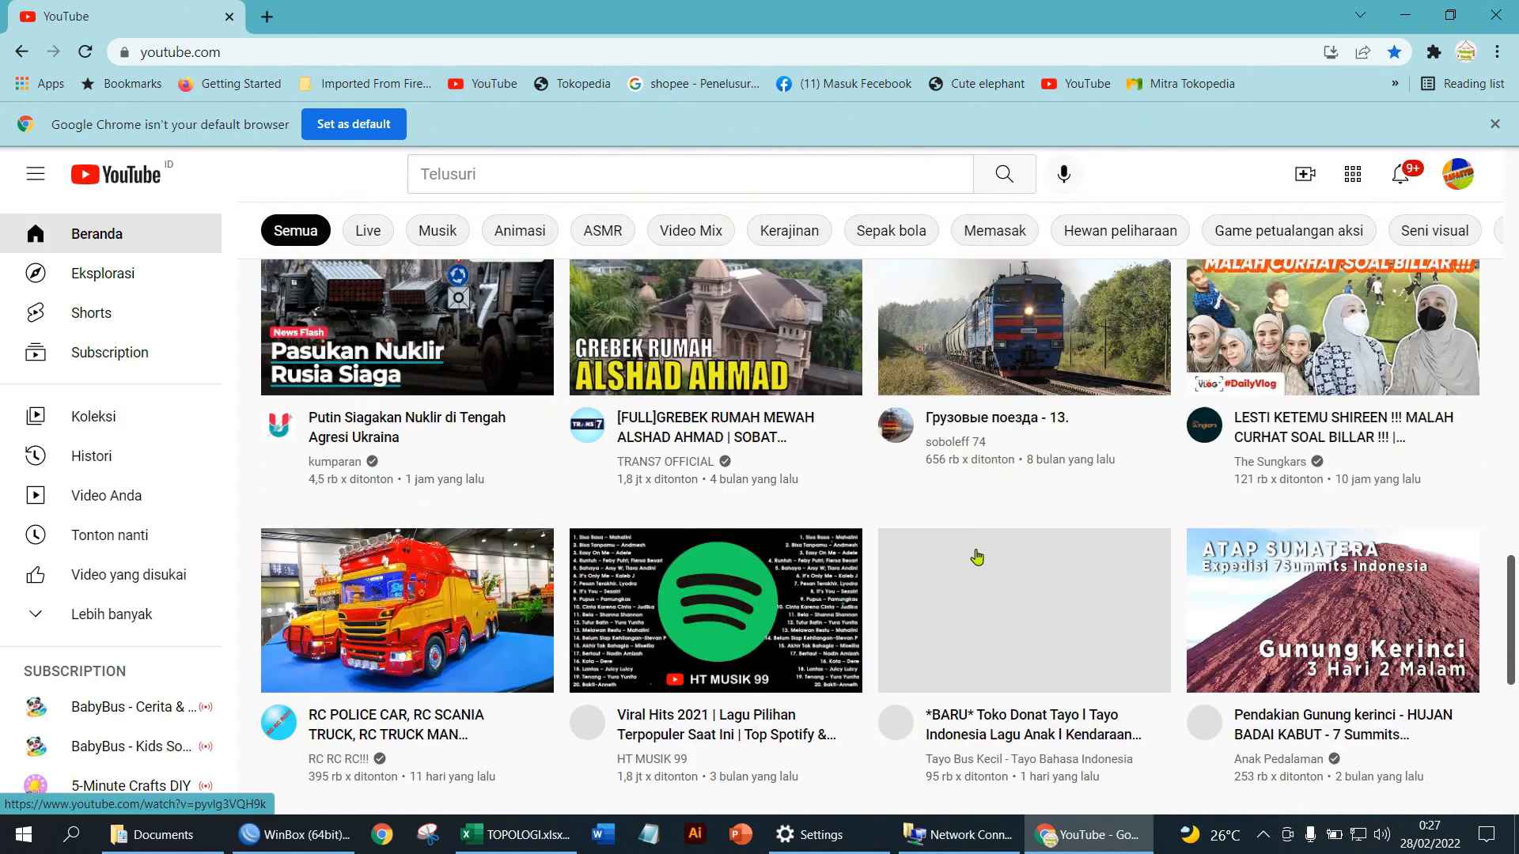
pyautogui.scroll(5, 870, 469)
pyautogui.scroll(10, 871, 464)
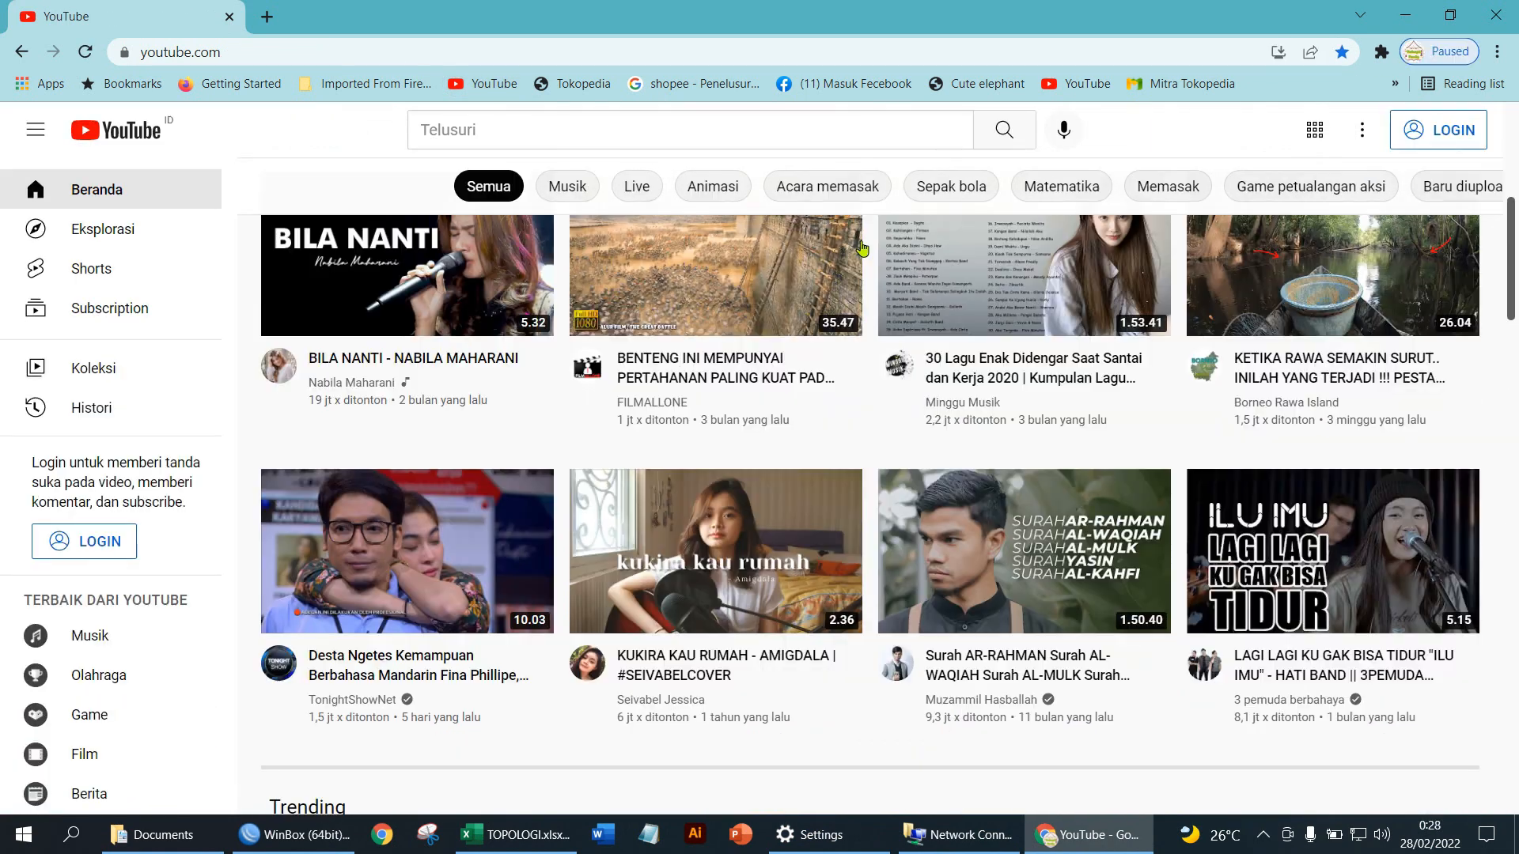
pyautogui.scroll(4, 864, 242)
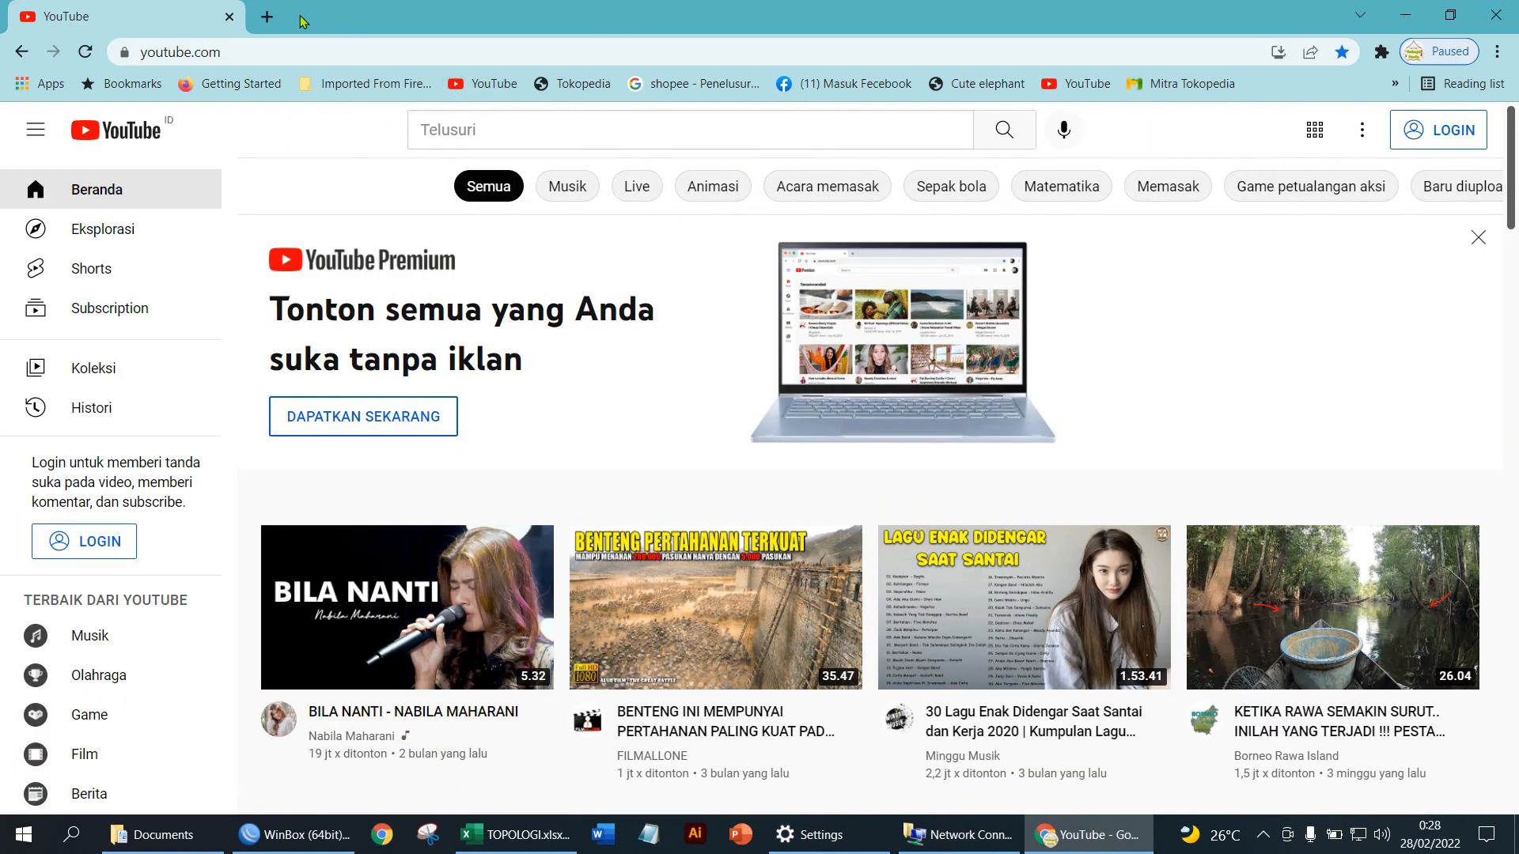
# Switch to the Excel topology diagram and examine the router's Wifi section with its subnet and hotspot login details.
pyautogui.hotkey('alt', 'Tab')
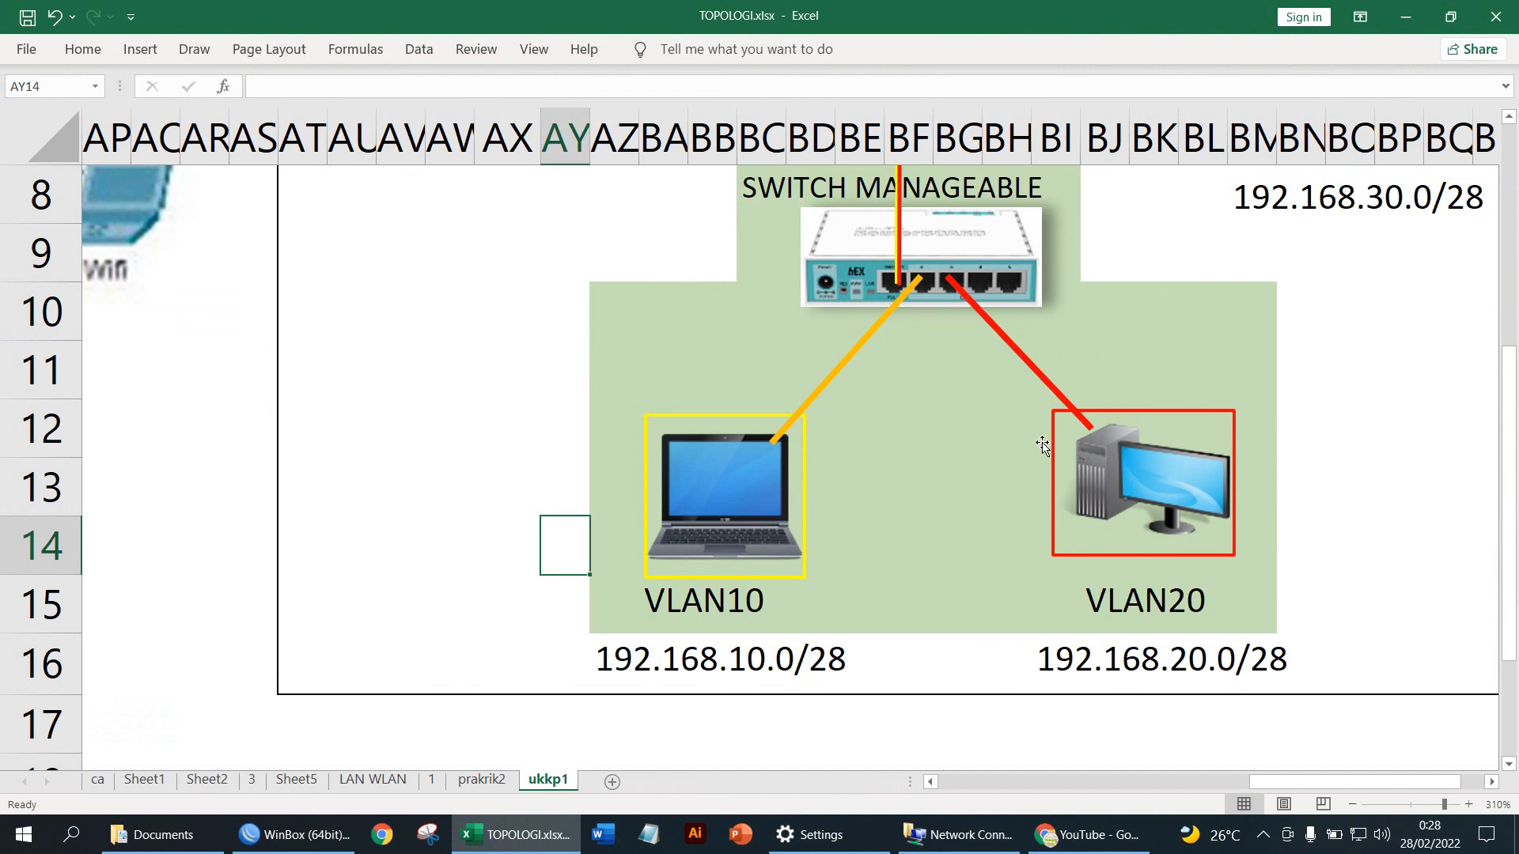
pyautogui.moveTo(1508, 443); pyautogui.dragTo(1508, 214)
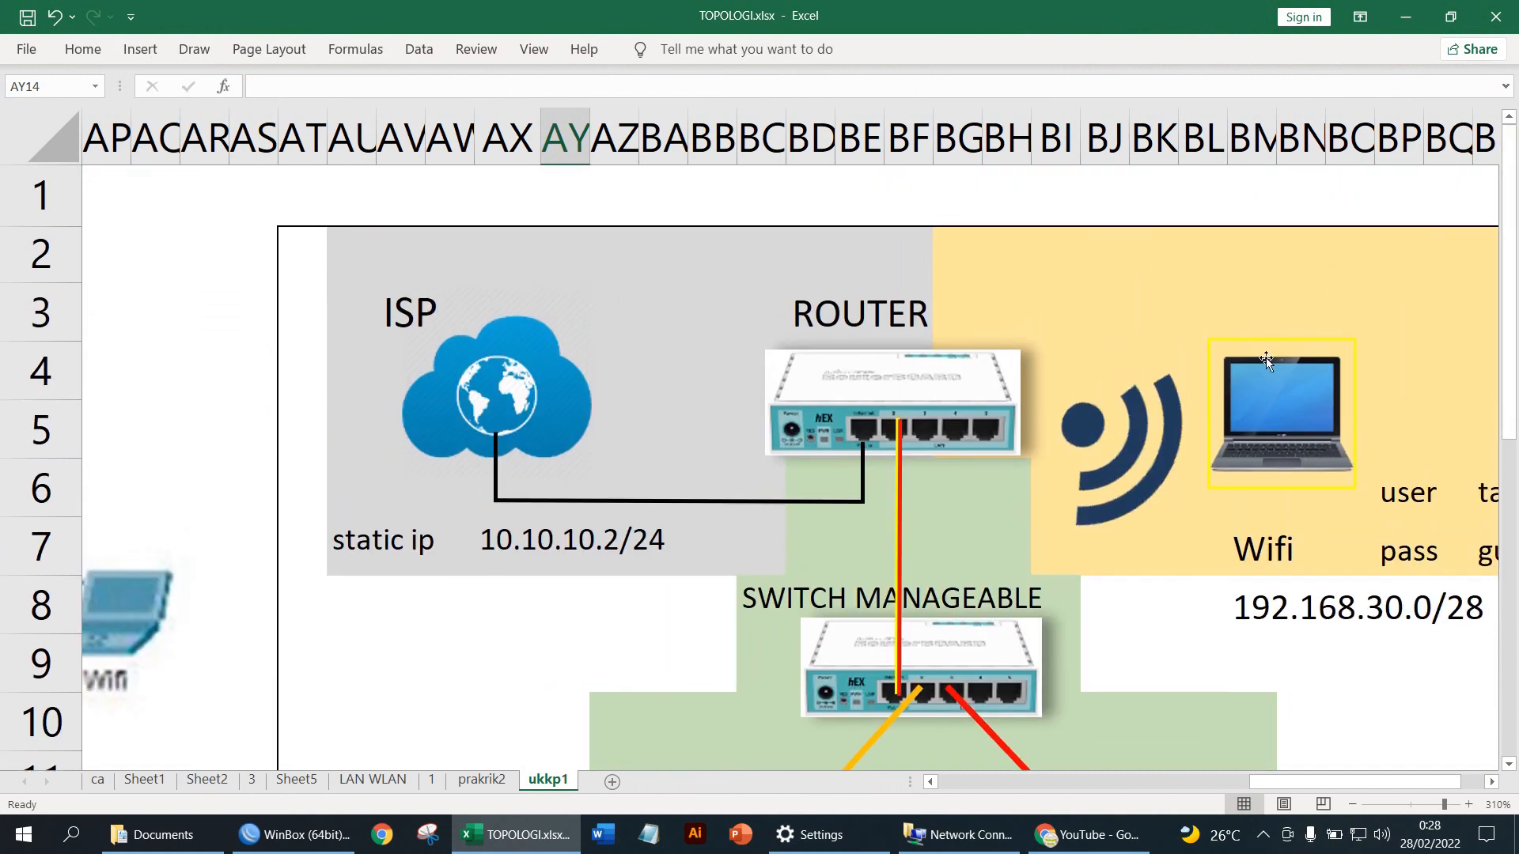
pyautogui.click(1493, 782)
pyautogui.click(1493, 781)
pyautogui.click(1492, 782)
pyautogui.click(1492, 781)
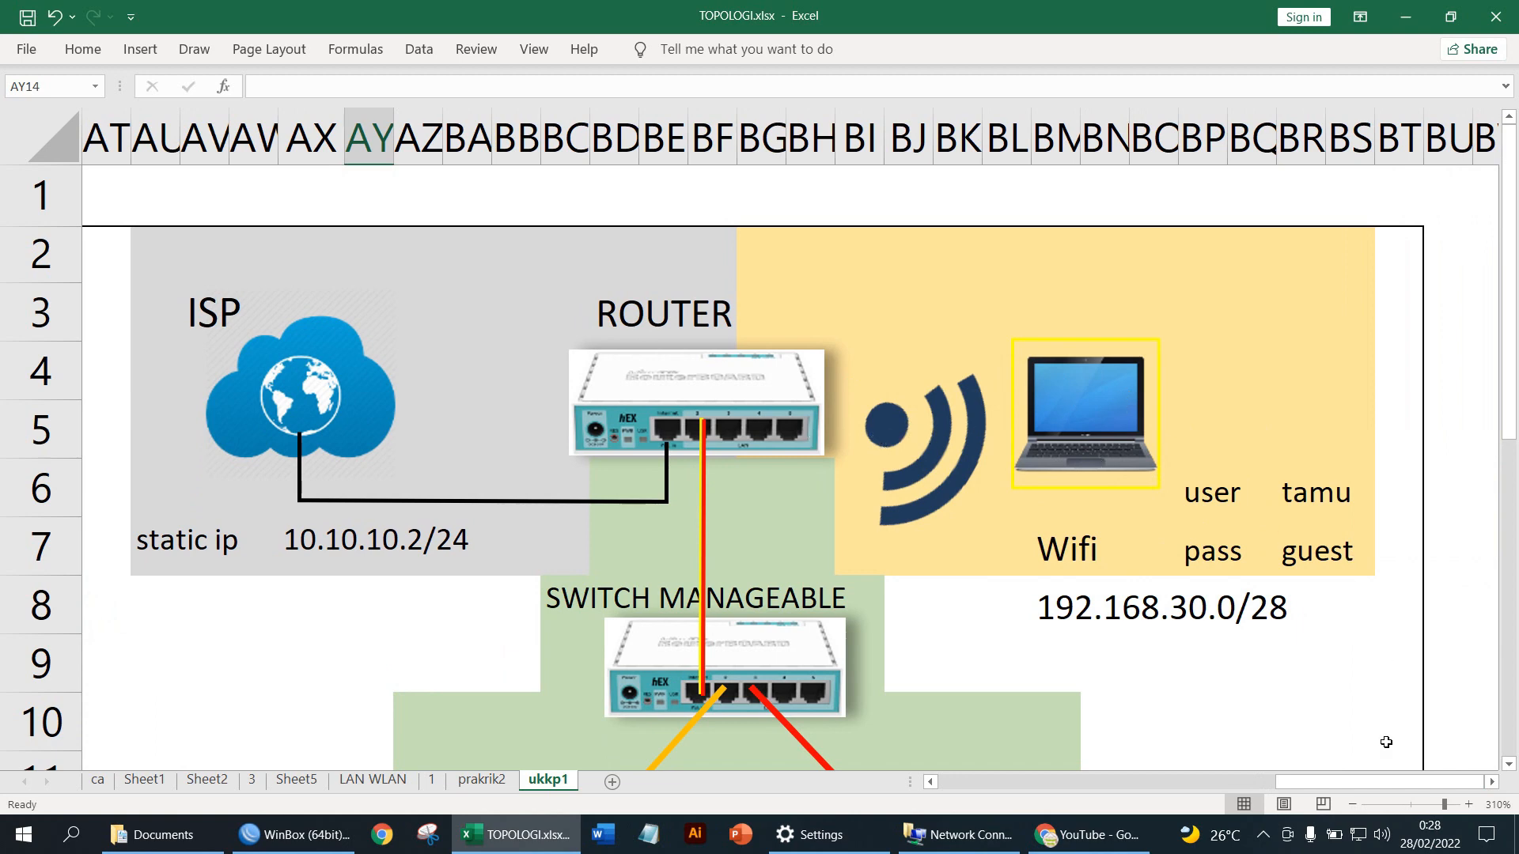
# Connect the computer to the router's open, unsecured hotspot Wi-Fi network.
pyautogui.click(1359, 834)
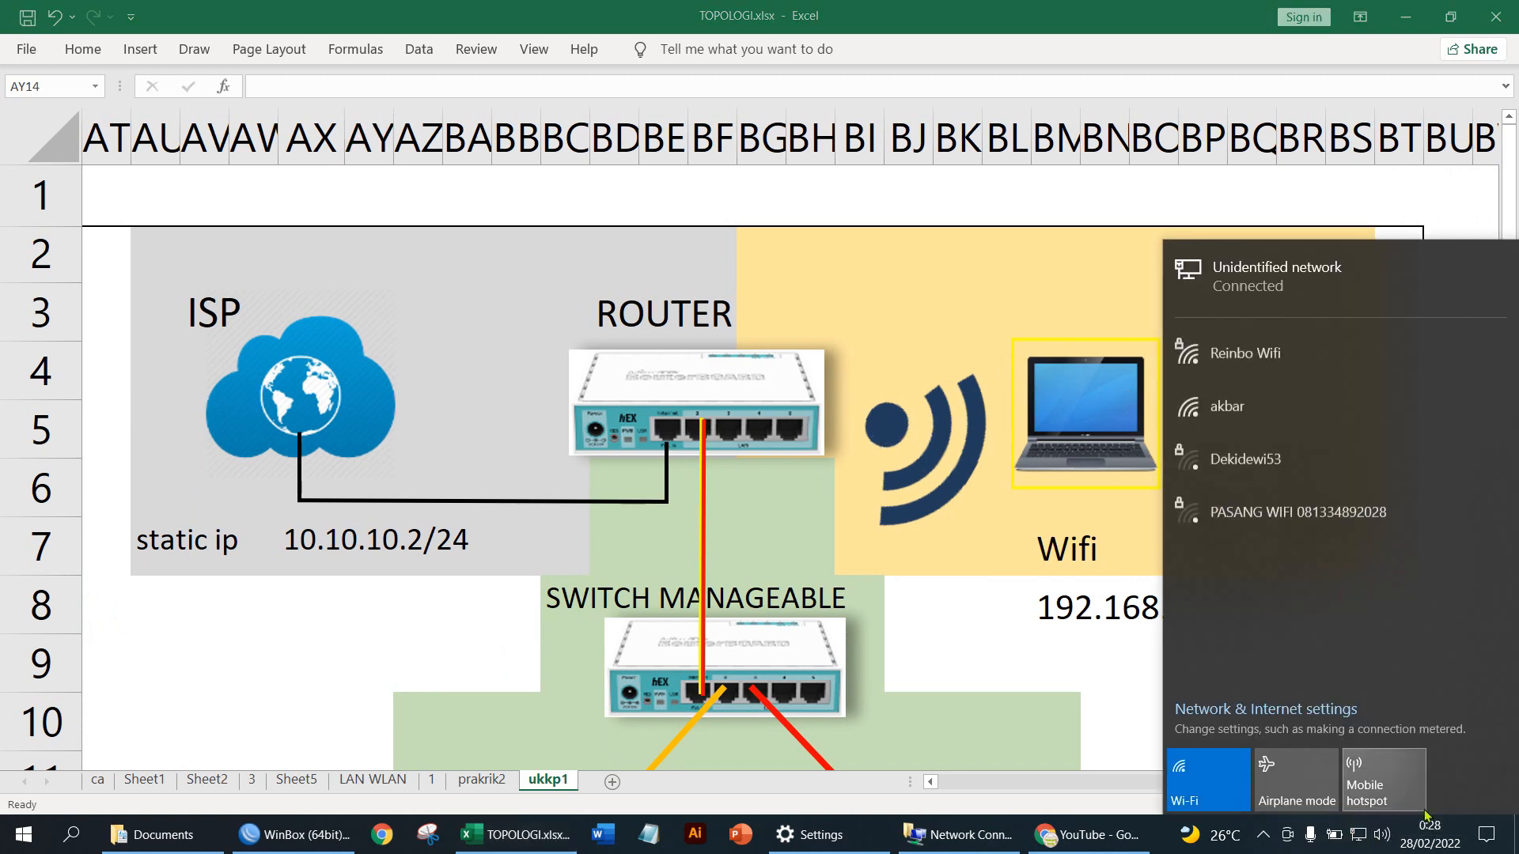
pyautogui.click(1393, 415)
pyautogui.click(1436, 548)
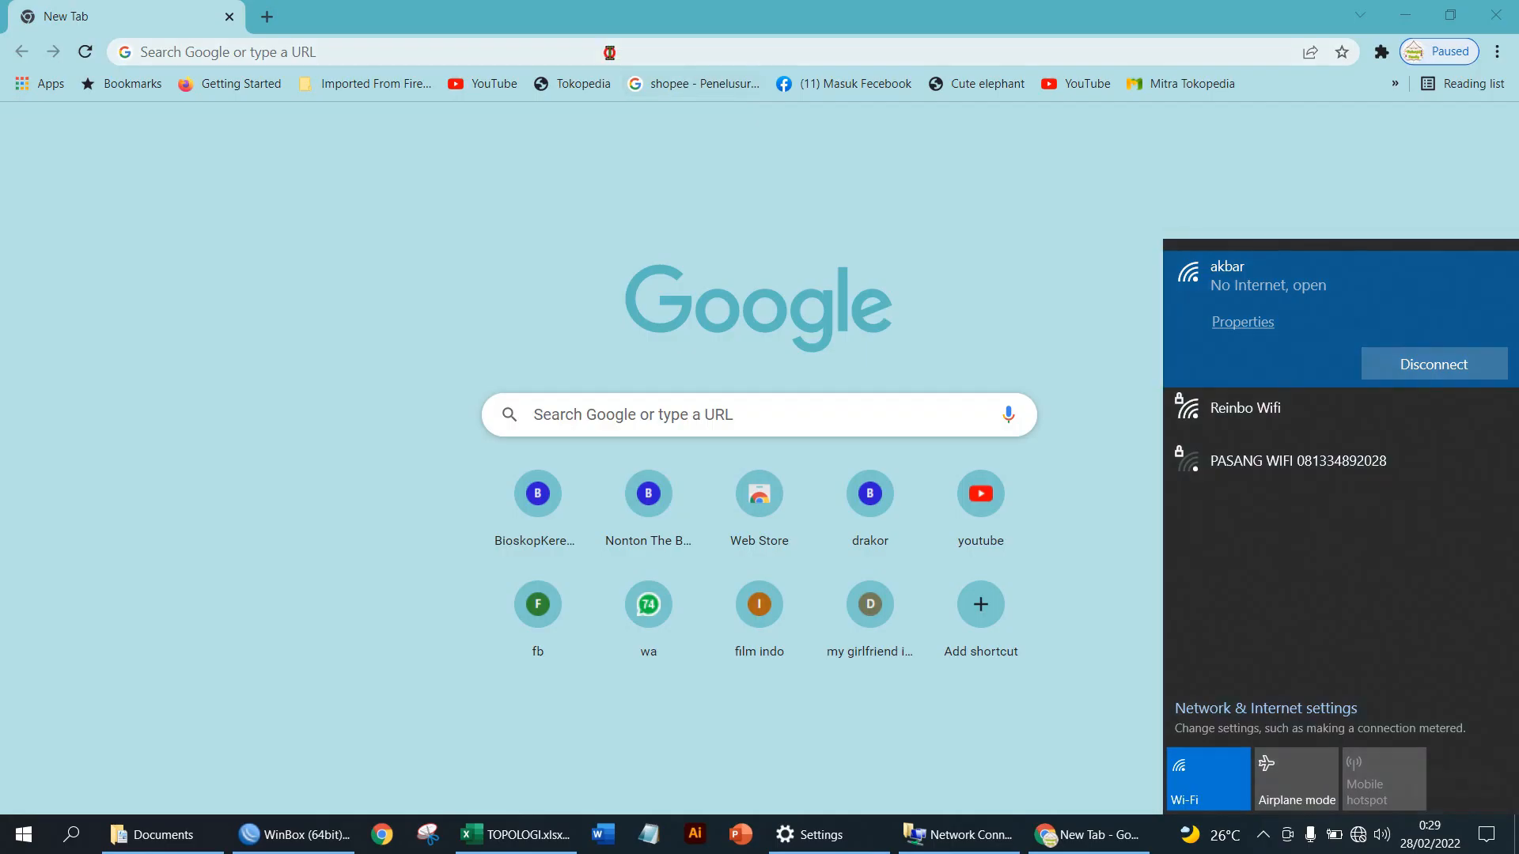
# Open the hotspot login page at ukk.net in Chrome.
pyautogui.click(609, 53)
pyautogui.write('uk')
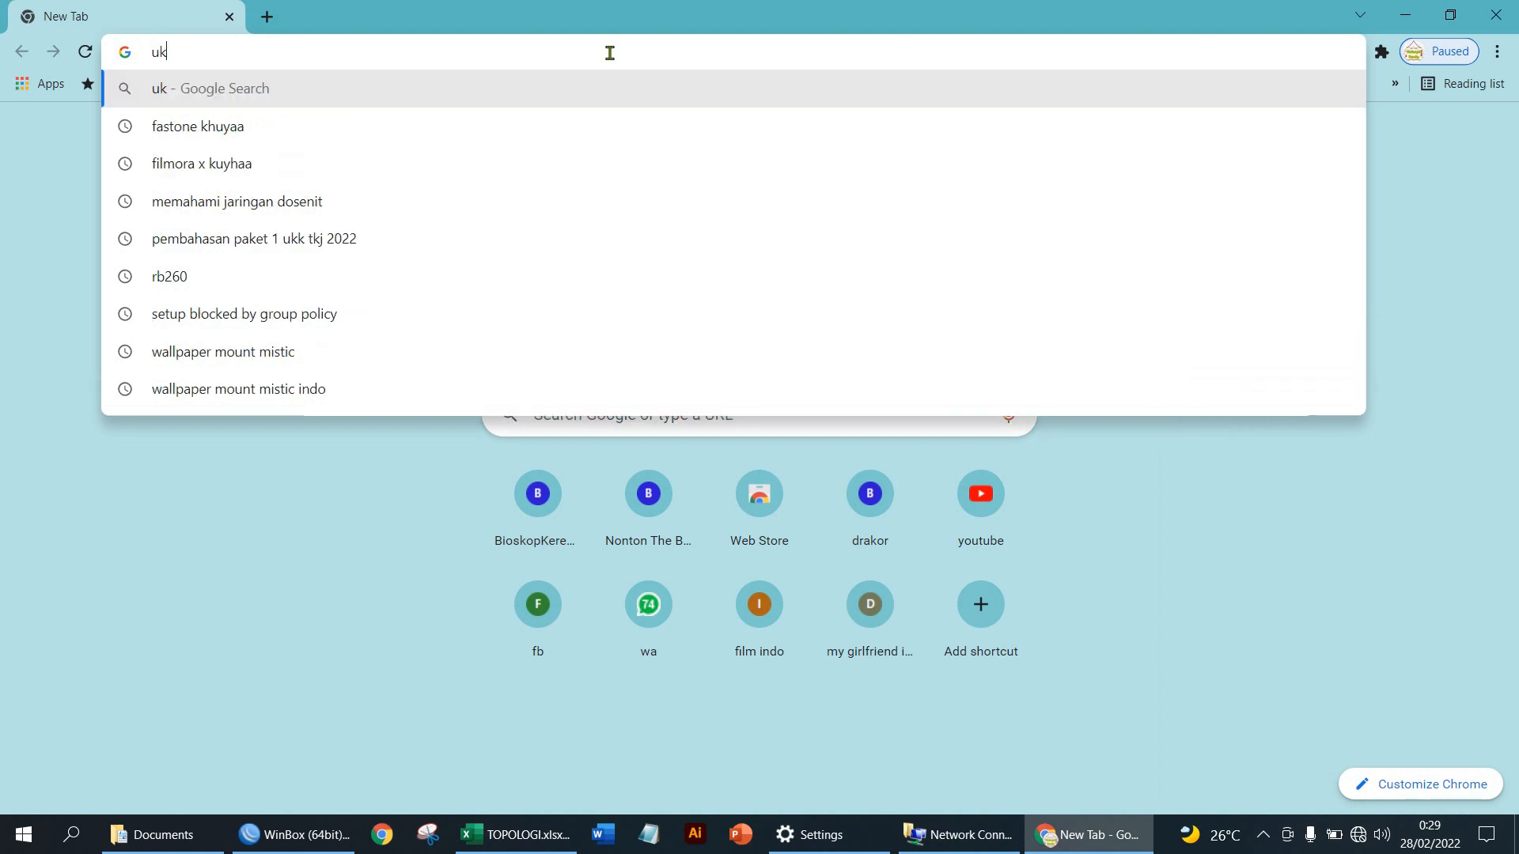
pyautogui.write('k.net')
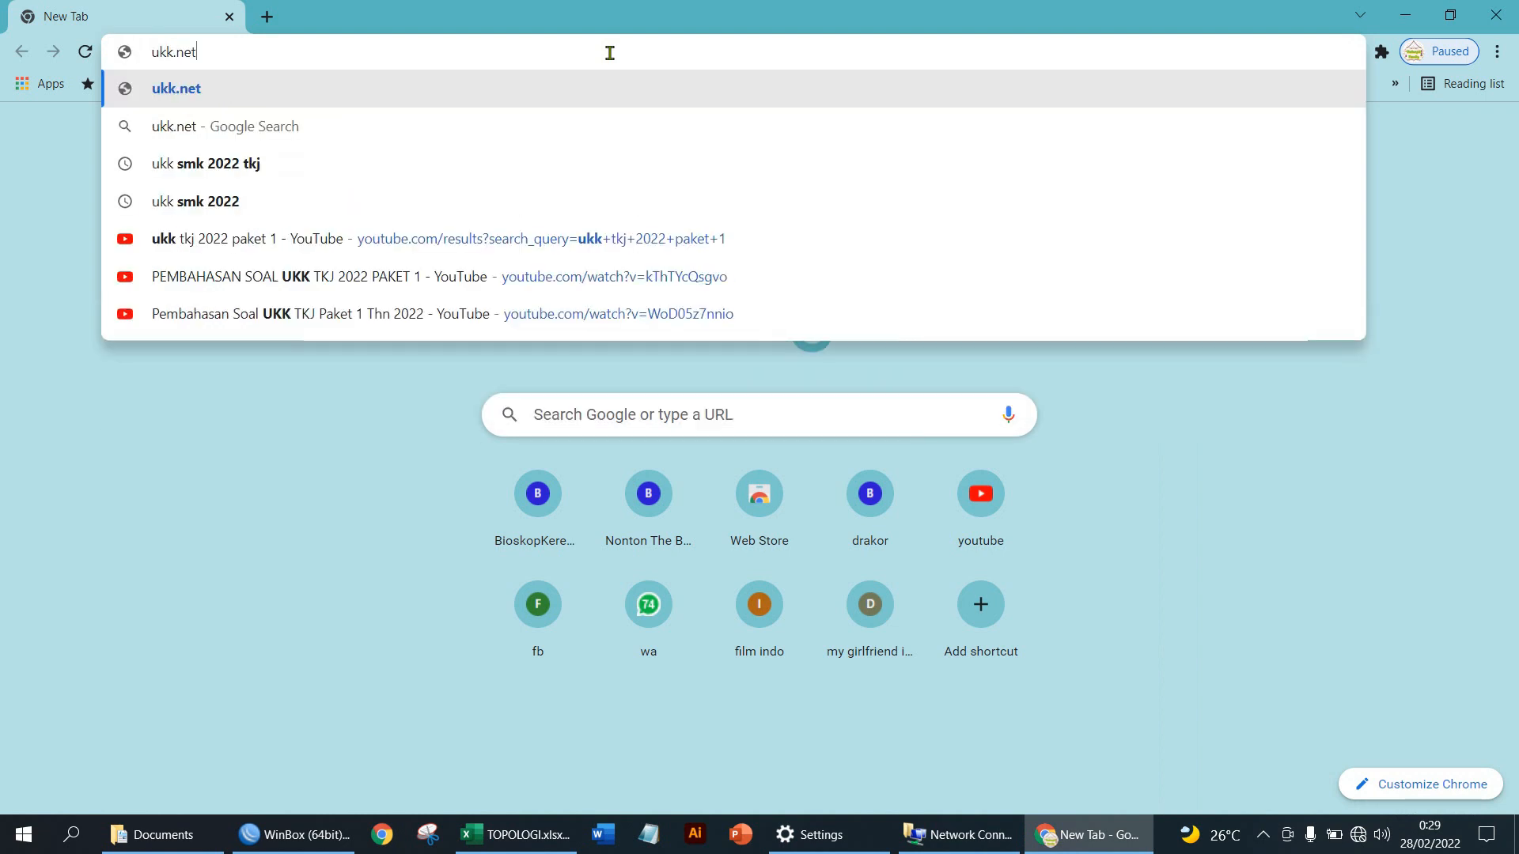
pyautogui.press('Return')
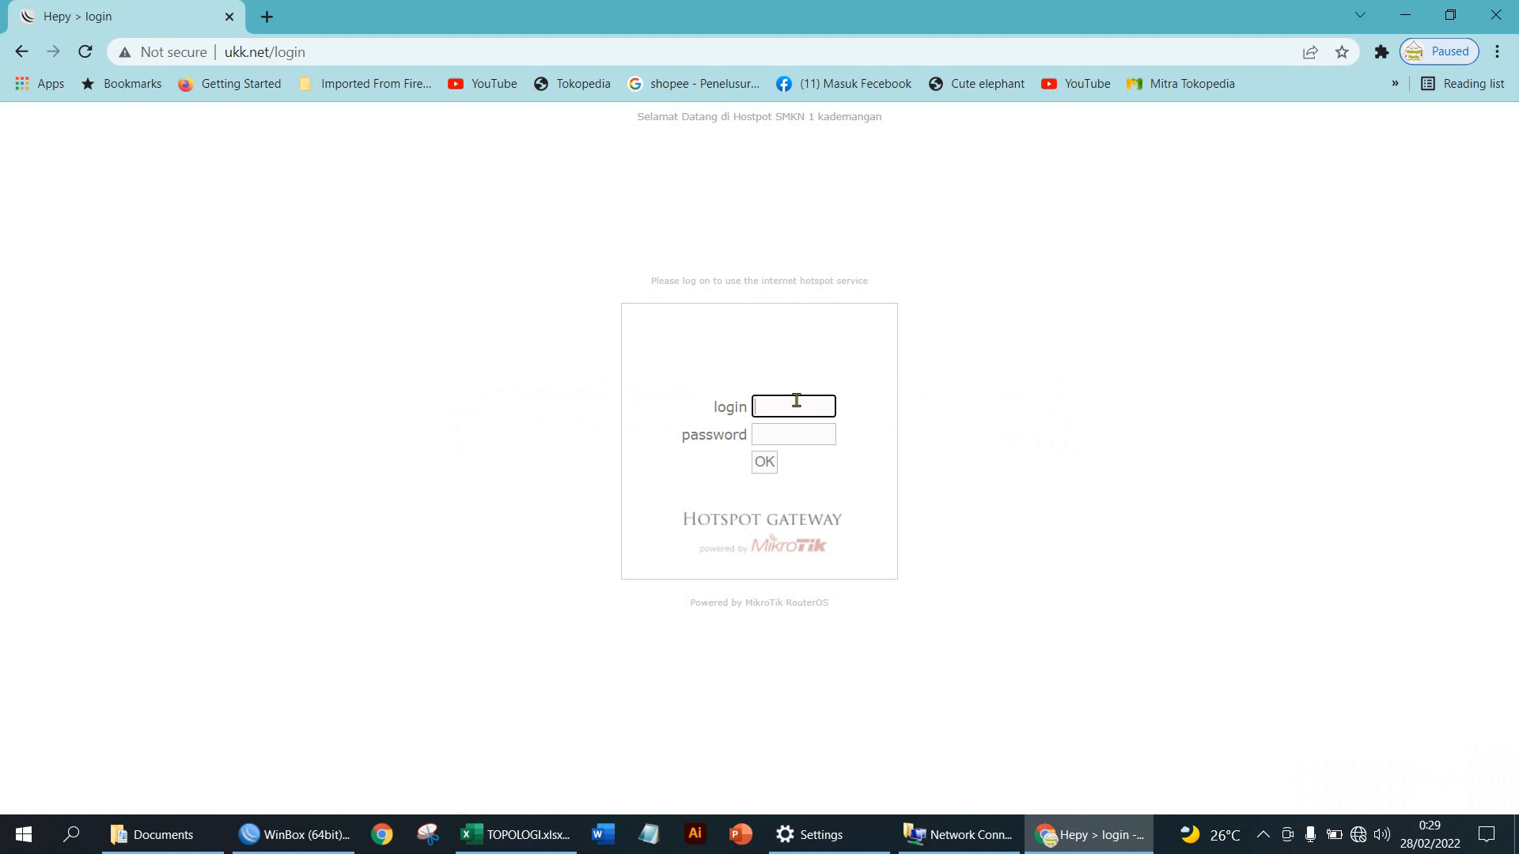
# Log in to the hotspot as user tamu with the hotspot password.
pyautogui.write('tamu')
pyautogui.press('Tab')
pyautogui.click(765, 463)
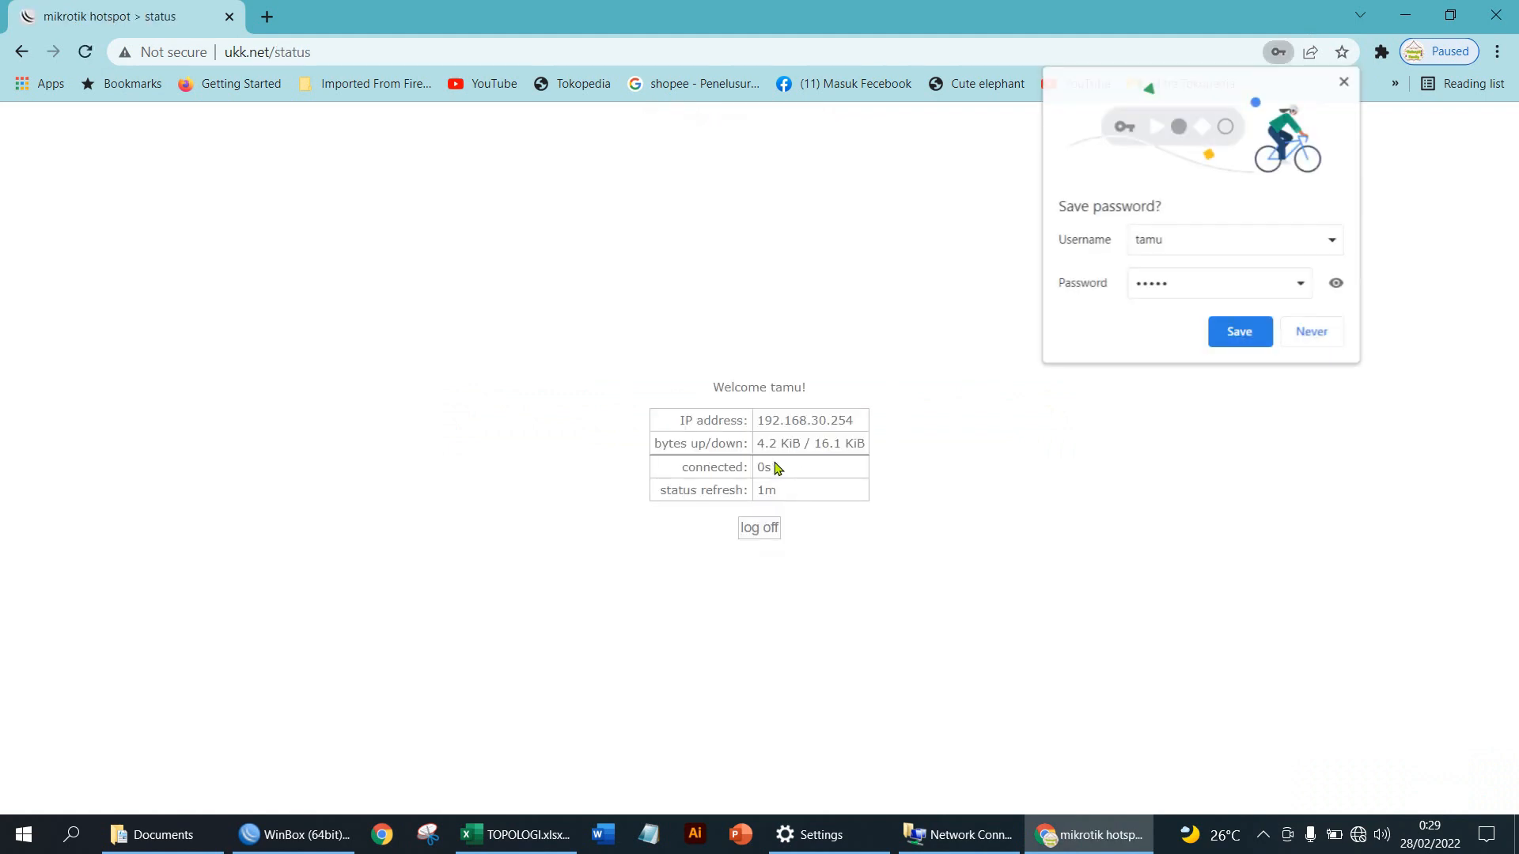
# Browse the YouTube home page in a new browser tab to test internet access through the hotspot.
pyautogui.click(267, 17)
pyautogui.click(485, 83)
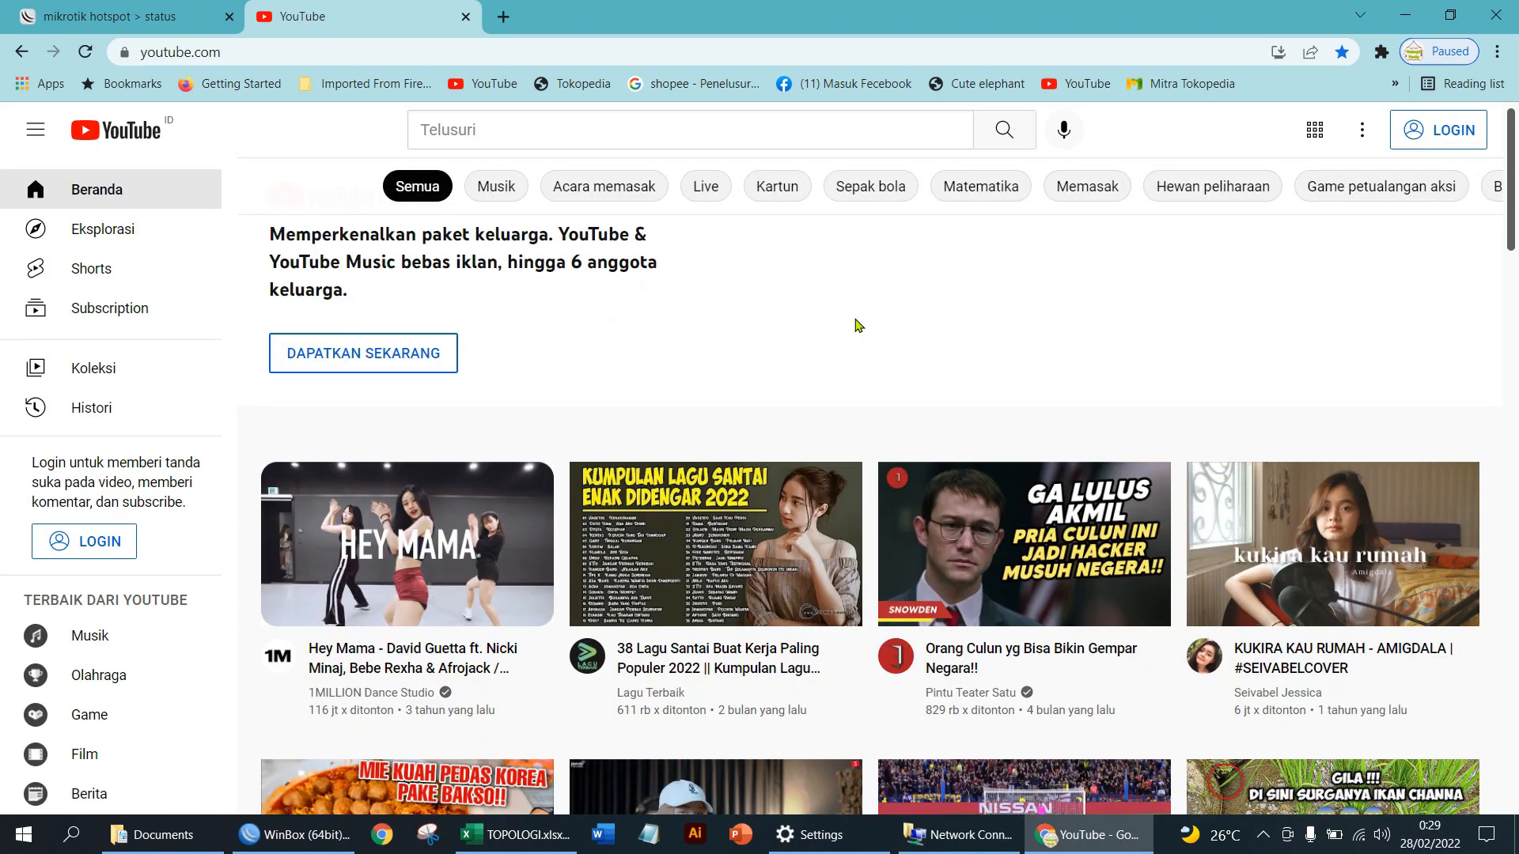
pyautogui.scroll(-12, 856, 320)
pyautogui.scroll(-10, 859, 337)
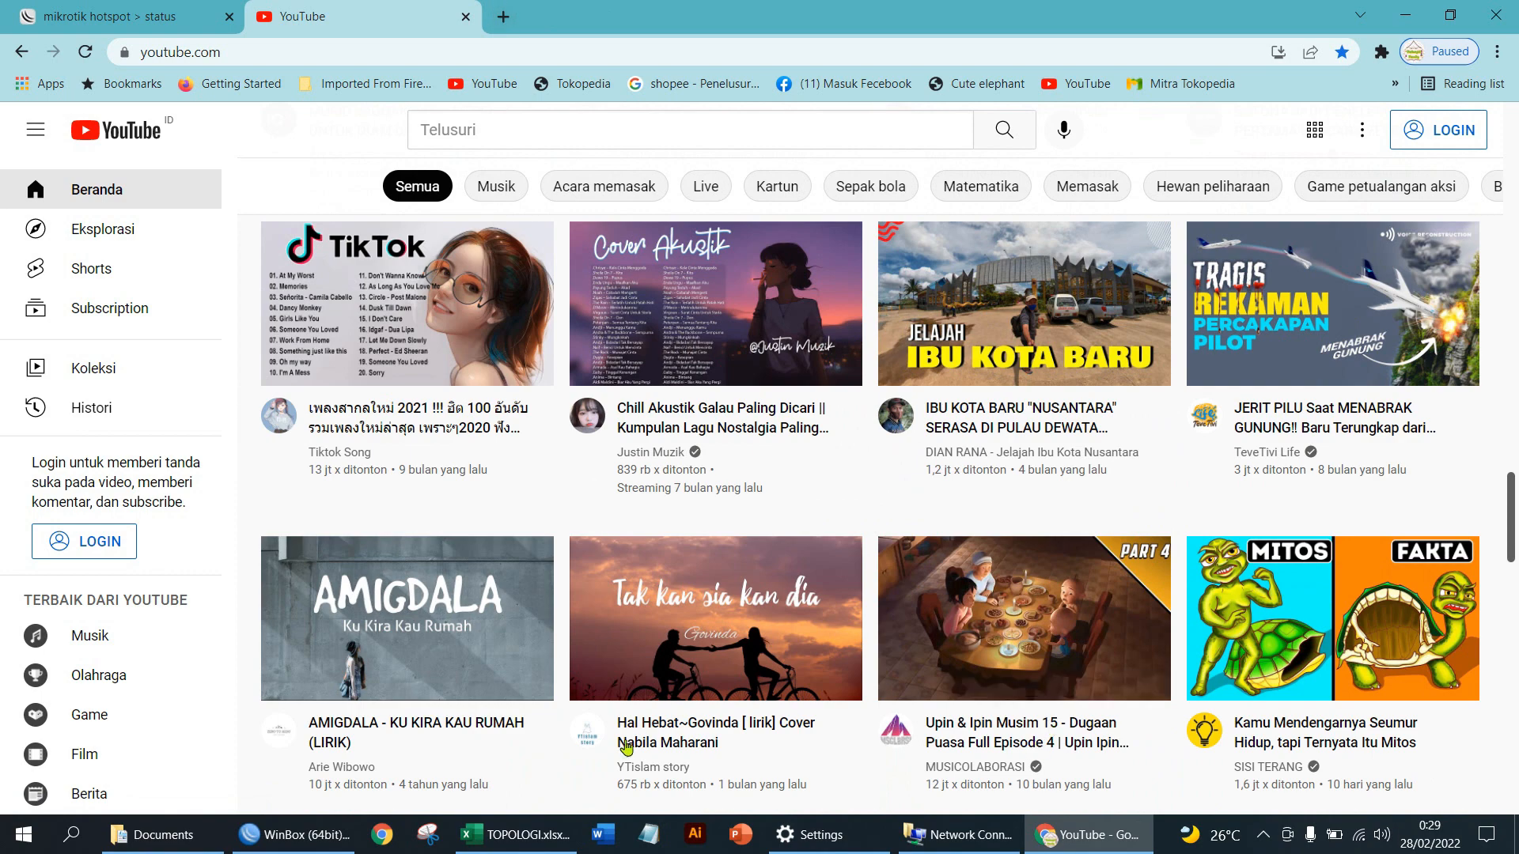
# Switch back to the Excel topology diagram and review the whole network layout.
pyautogui.click(514, 835)
pyautogui.scroll(-3, 720, 530)
pyautogui.scroll(3, 718, 533)
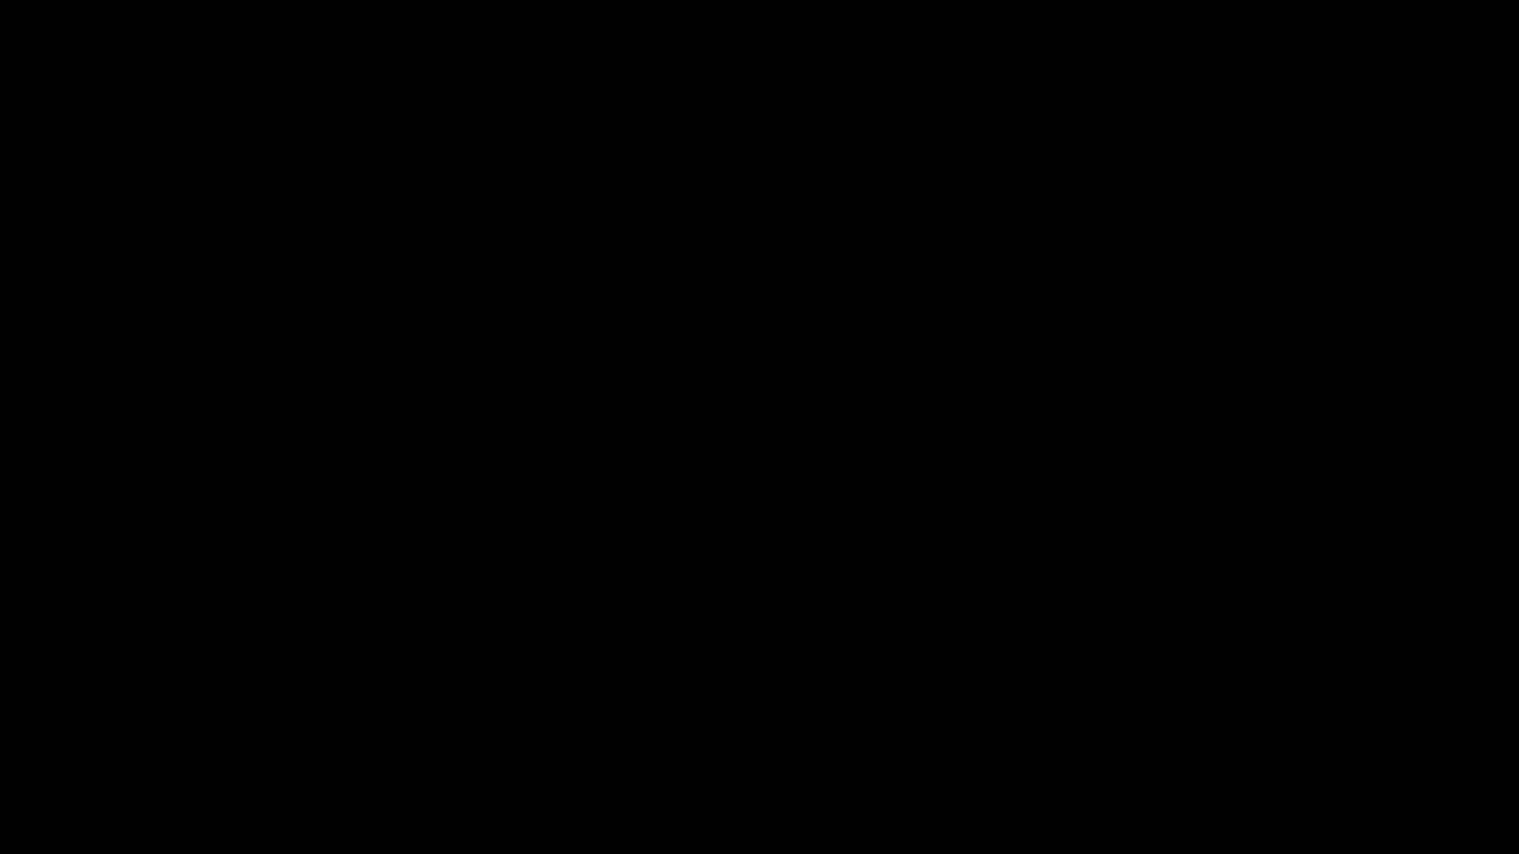